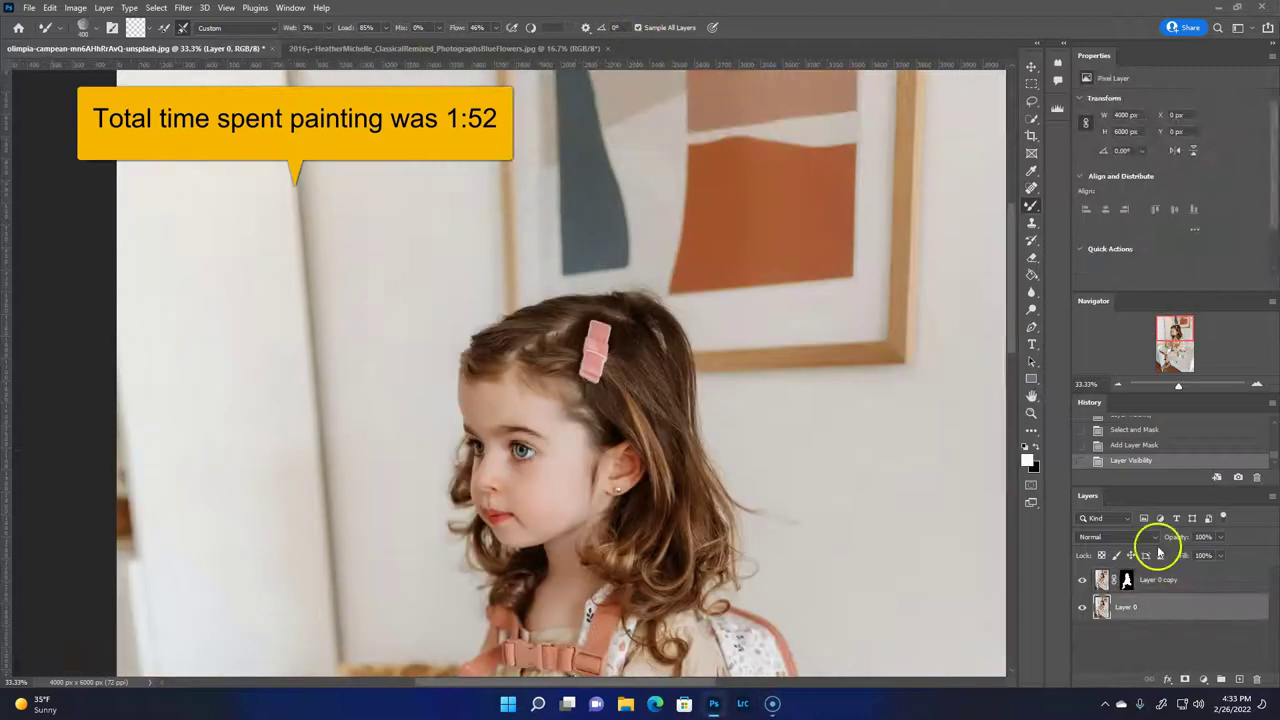
# On the Layer 0 copy, smudge the wall and picture frame and paint an orange stroke on the left wall.
pyautogui.click(1212, 582)
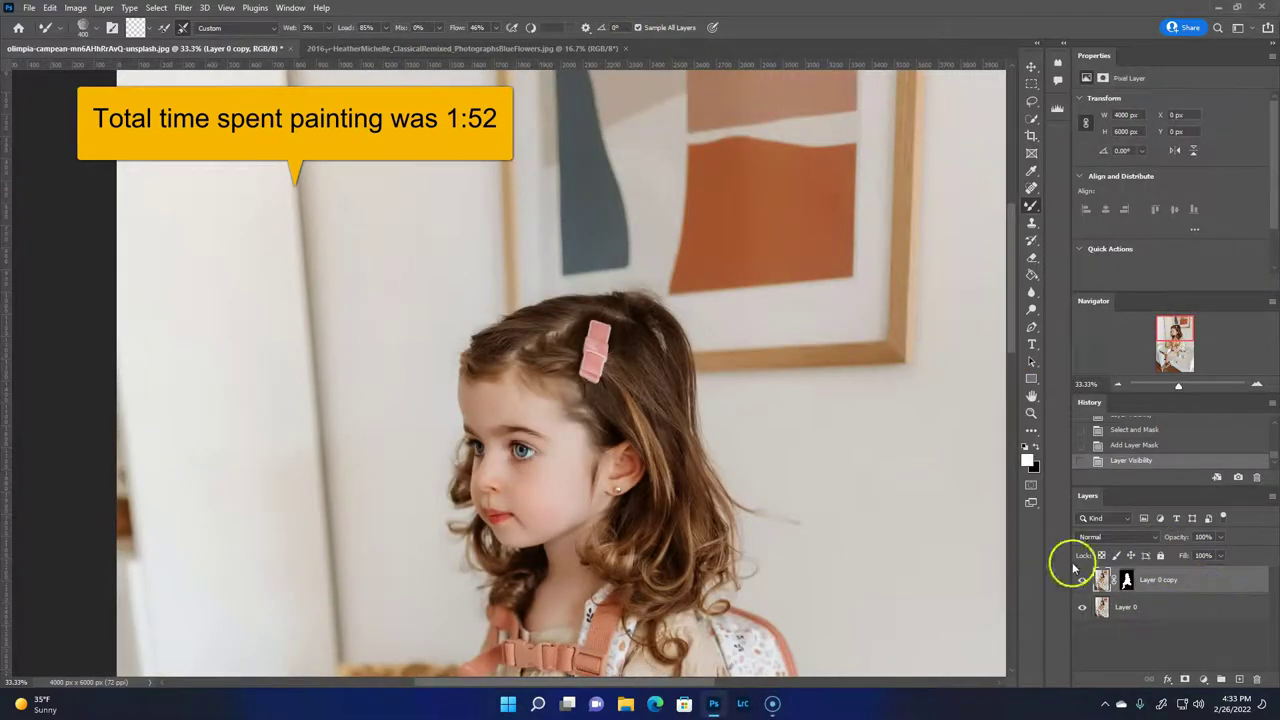
pyautogui.moveTo(571, 249)
pyautogui.mouseDown()
pyautogui.moveTo(543, 86)
pyautogui.moveTo(517, 251)
pyautogui.moveTo(705, 260)
pyautogui.moveTo(646, 123)
pyautogui.moveTo(817, 106)
pyautogui.moveTo(892, 247)
pyautogui.moveTo(726, 331)
pyautogui.moveTo(800, 390)
pyautogui.mouseUp()
pyautogui.keyDown('alt'); pyautogui.click(817, 214); pyautogui.keyUp('alt')
pyautogui.moveTo(340, 290)
pyautogui.mouseDown()
pyautogui.moveTo(395, 238)
pyautogui.moveTo(391, 289)
pyautogui.moveTo(406, 191)
pyautogui.mouseUp()
pyautogui.hotkey('ctrl', '0')
# Sample orange from the picture frame and paint a pinkish-orange smudge on the right wall.
pyautogui.keyDown('alt'); pyautogui.click(582, 118); pyautogui.keyUp('alt')
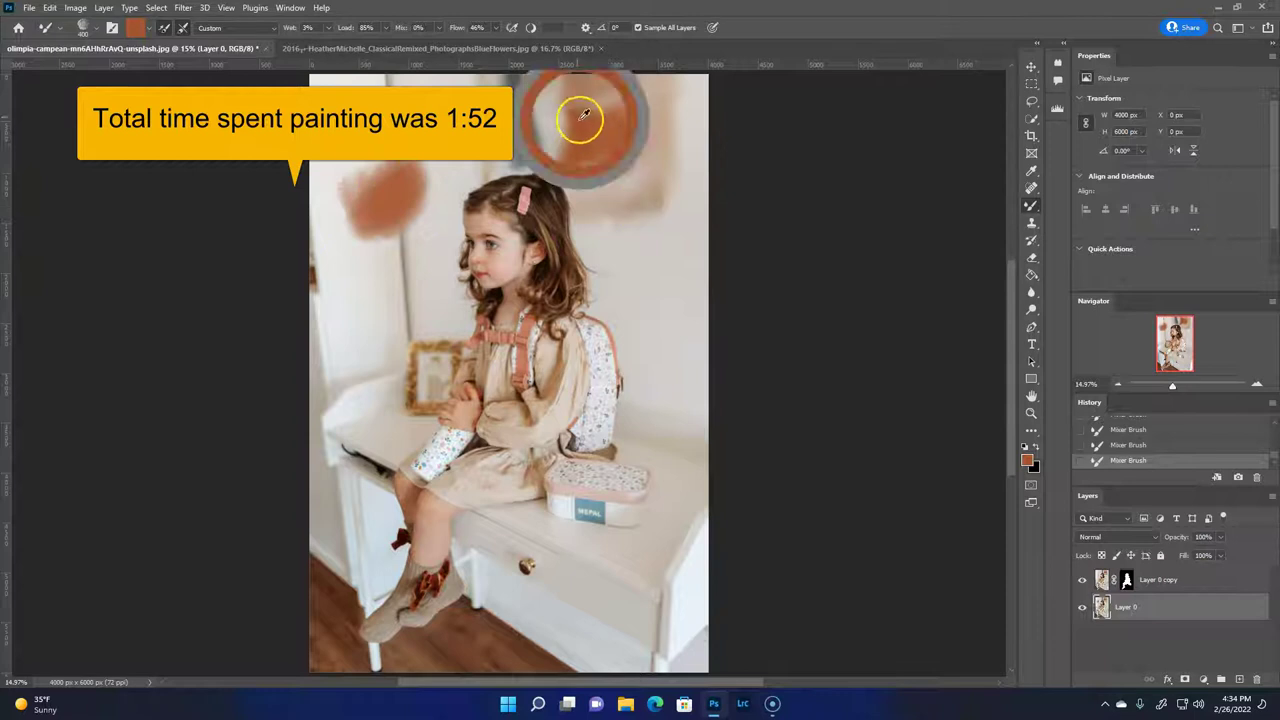
pyautogui.click(166, 30)
pyautogui.moveTo(671, 357)
pyautogui.mouseDown()
pyautogui.moveTo(655, 312)
pyautogui.moveTo(600, 457)
pyautogui.moveTo(567, 490)
pyautogui.mouseUp()
pyautogui.click(1150, 580)
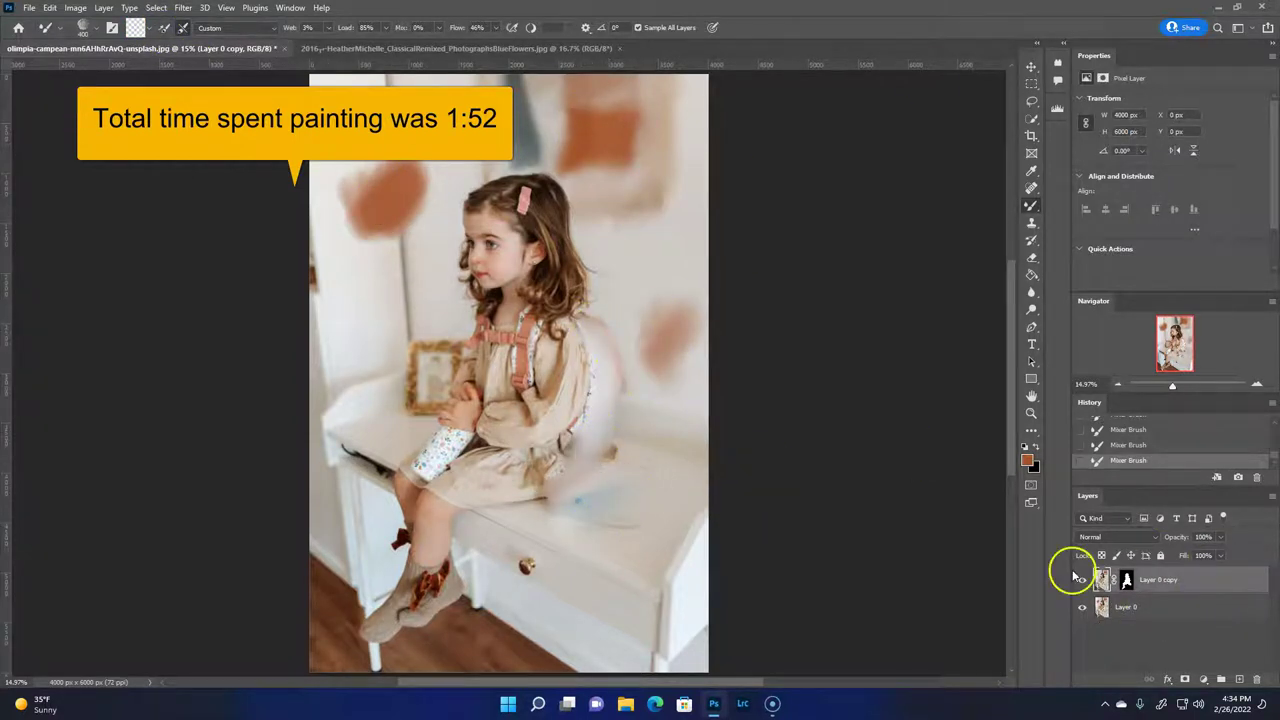
# On Layer 0, smudge away the wall pole and framed picture, then start a crop at the girl's lap.
pyautogui.hotkey('alt', '[')
pyautogui.moveTo(399, 240); pyautogui.dragTo(414, 394)
pyautogui.moveTo(318, 190); pyautogui.dragTo(343, 310)
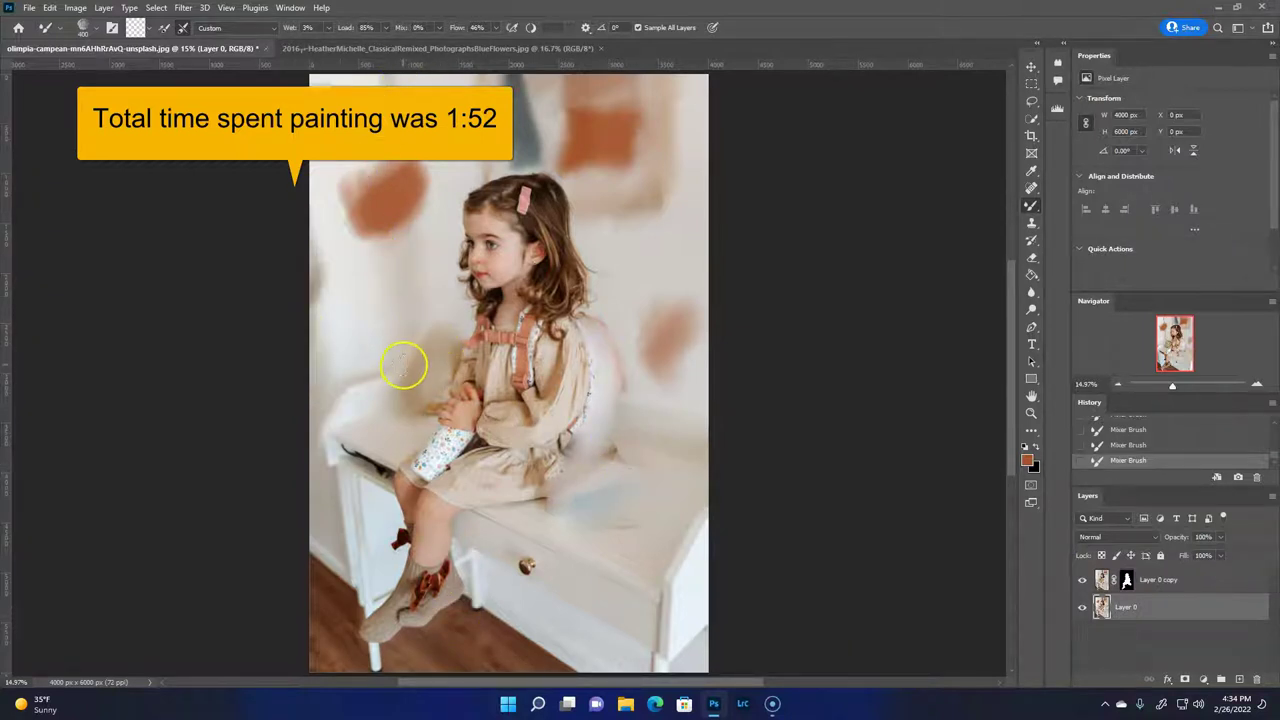
pyautogui.click(1031, 135)
pyautogui.moveTo(508, 672)
pyautogui.mouseDown()
pyautogui.moveTo(500, 580)
pyautogui.moveTo(523, 598)
pyautogui.moveTo(618, 510)
pyautogui.mouseUp()
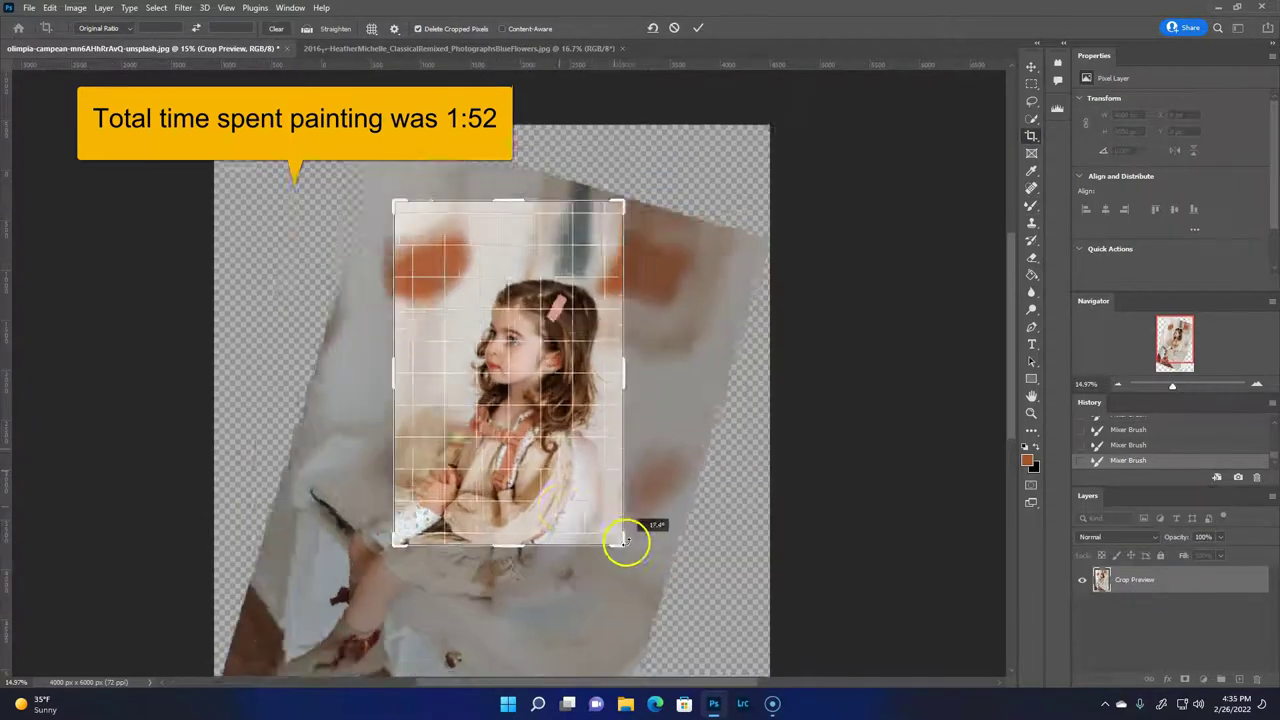
# Commit the crop and smear the background at the top-right, left edge and beside the girl.
pyautogui.press('Escape')
pyautogui.press('b')
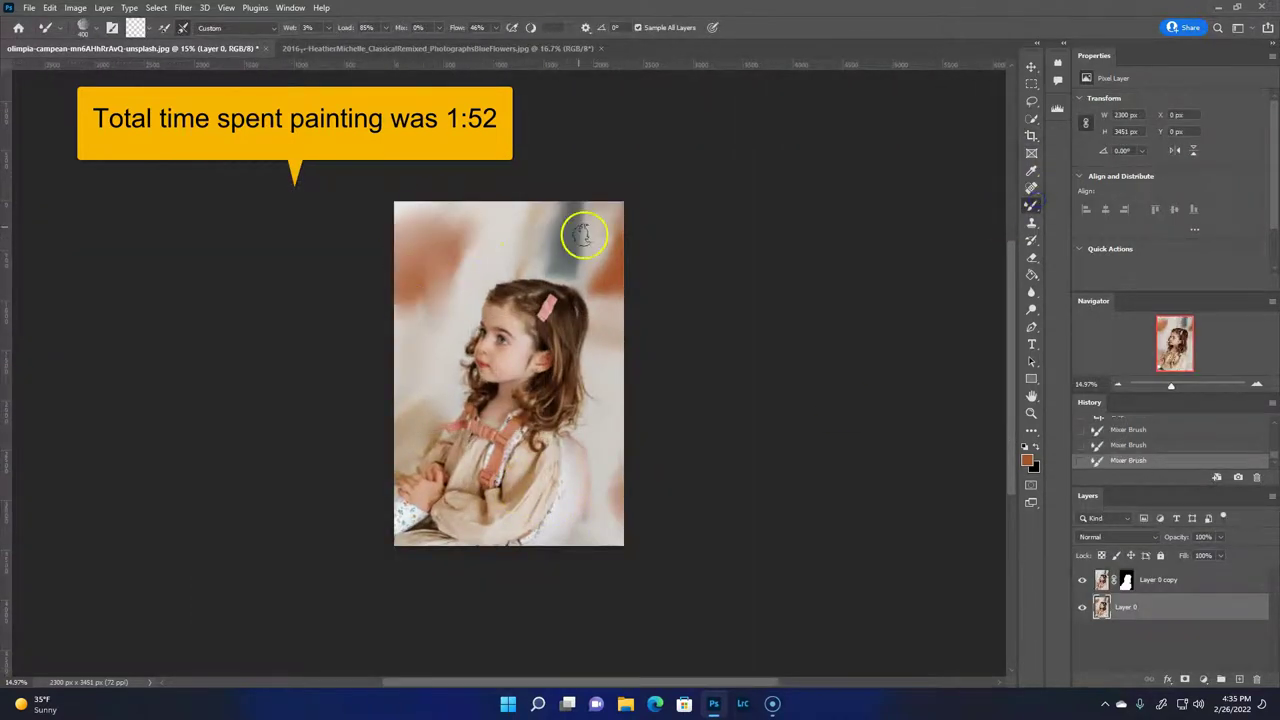
pyautogui.moveTo(638, 241); pyautogui.dragTo(571, 250)
pyautogui.moveTo(400, 370); pyautogui.dragTo(410, 400)
pyautogui.moveTo(420, 340); pyautogui.dragTo(406, 406)
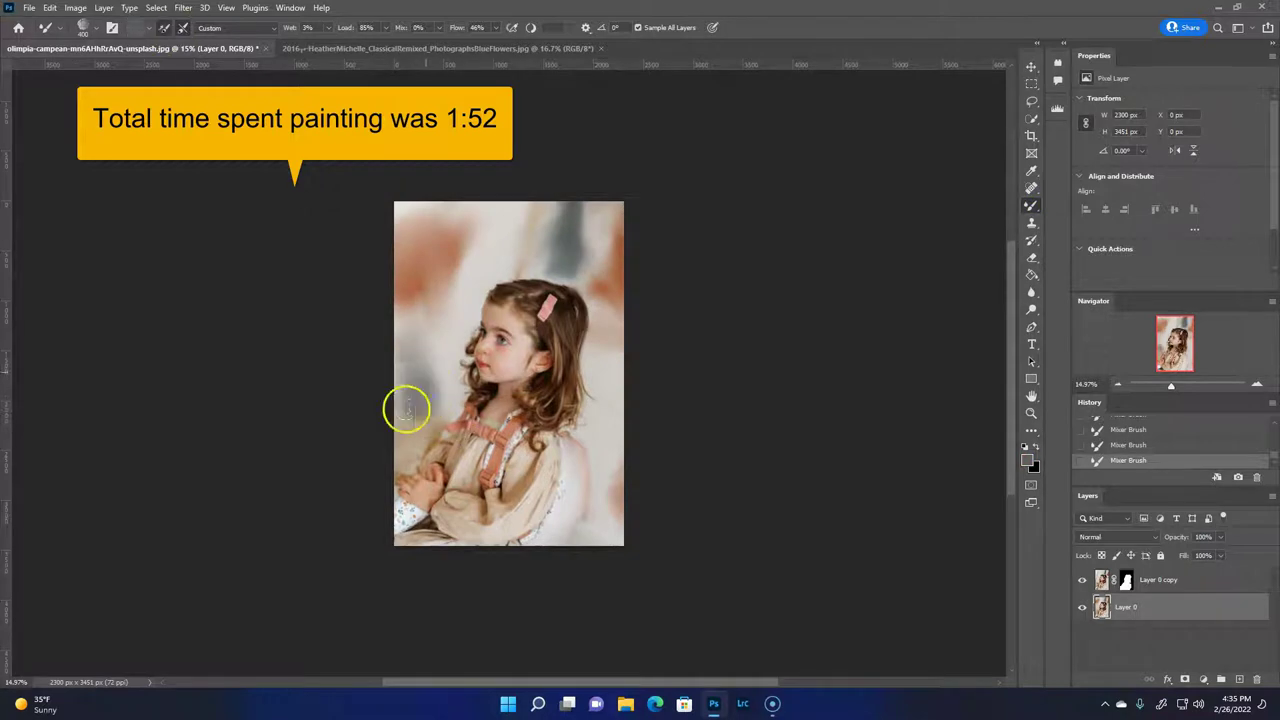
pyautogui.moveTo(615, 470); pyautogui.dragTo(578, 485)
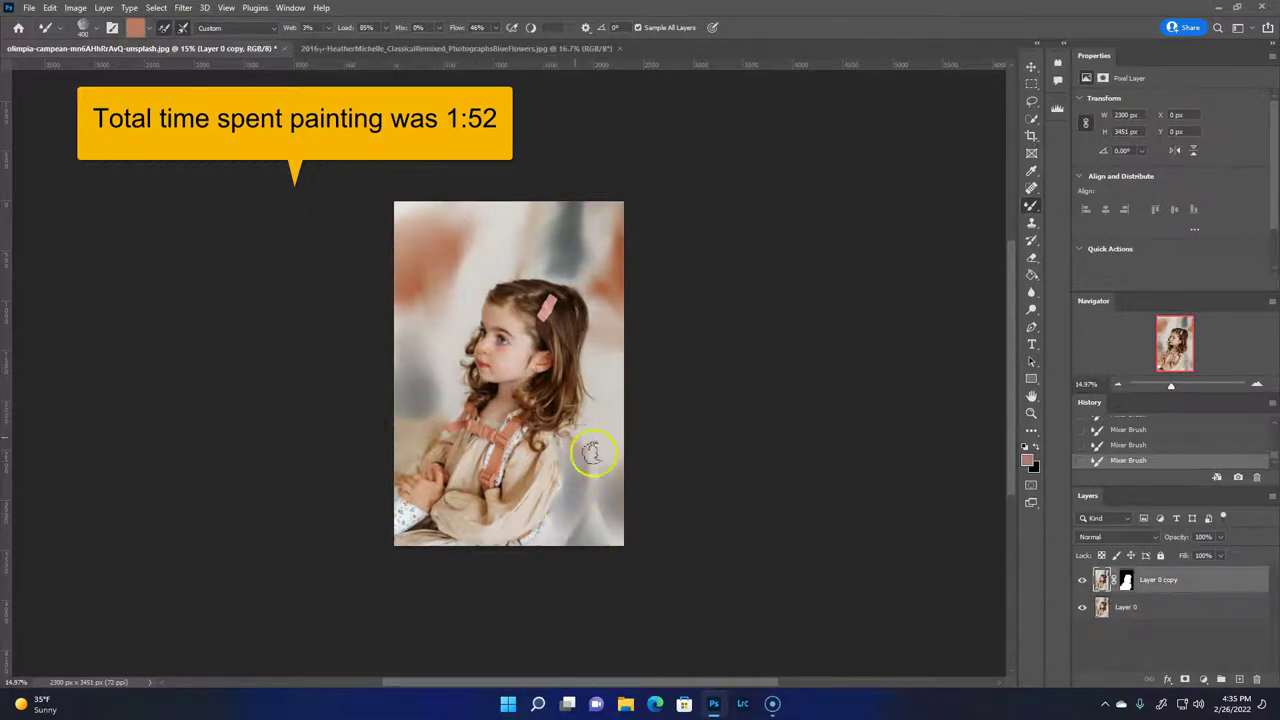
# Zoom in, stamp visible layers into Layer 1, and smudge the background beside the head and forehead.
pyautogui.click(1082, 224)
pyautogui.hotkey('ctrl', '+')
pyautogui.hotkey('ctrl', '+')
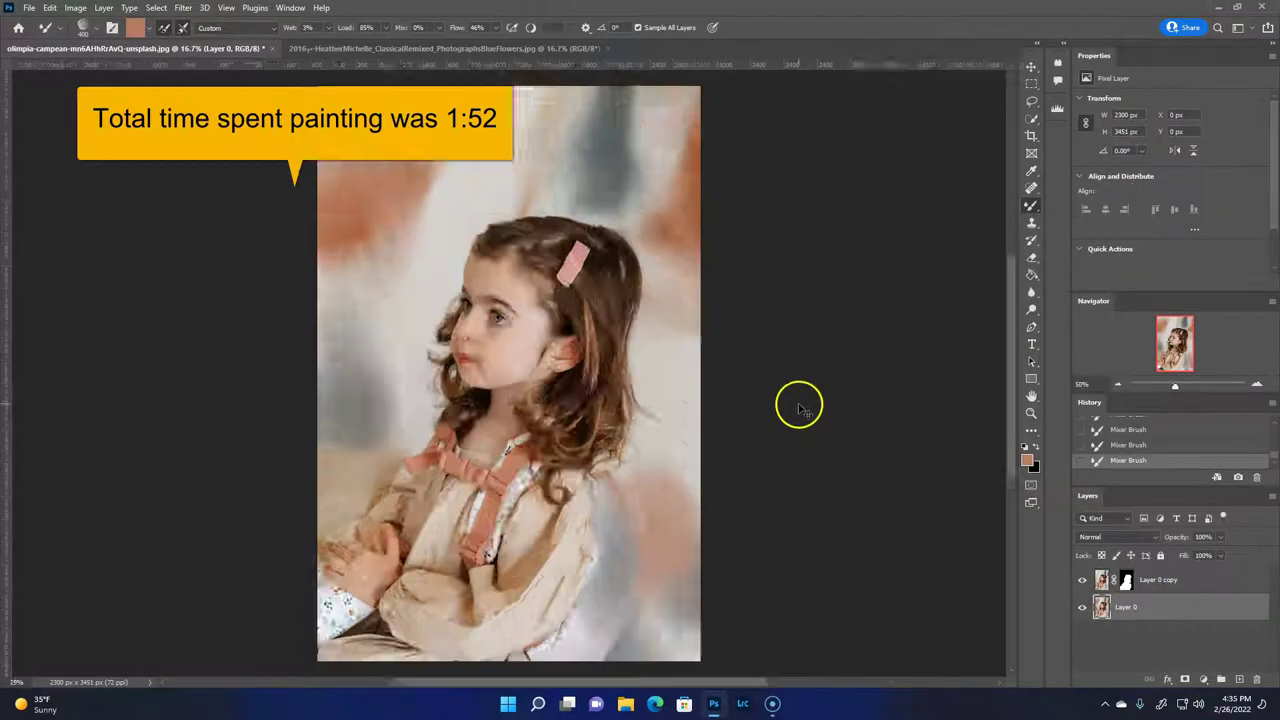
pyautogui.hotkey('ctrl', '+')
pyautogui.hotkey('ctrl', '+')
pyautogui.hotkey('ctrl', 'alt', 'shift', 'e')
pyautogui.moveTo(700, 290); pyautogui.dragTo(743, 300)
pyautogui.moveTo(335, 180); pyautogui.dragTo(448, 182)
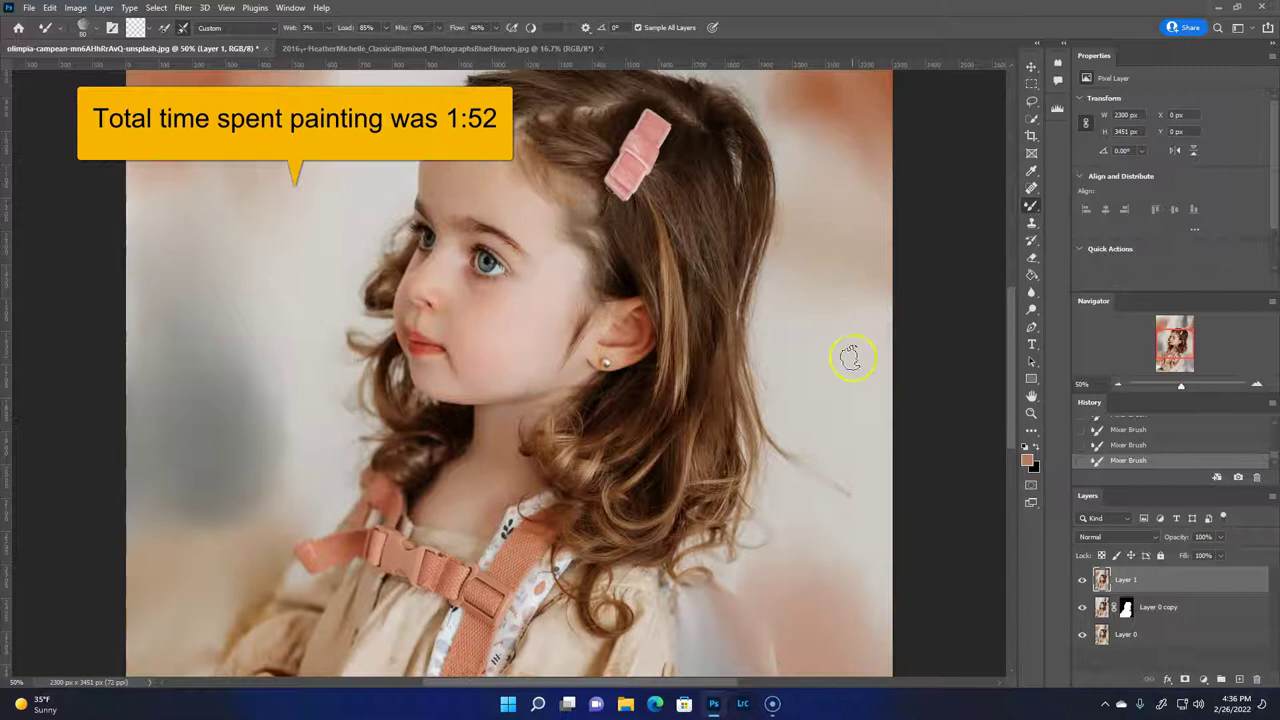
# Blend away the shoulder strap buckle and lighten the wall and lower dress with light beige.
pyautogui.moveTo(400, 534)
pyautogui.mouseDown()
pyautogui.moveTo(400, 500)
pyautogui.moveTo(371, 514)
pyautogui.moveTo(407, 563)
pyautogui.moveTo(500, 566)
pyautogui.moveTo(549, 600)
pyautogui.moveTo(677, 640)
pyautogui.moveTo(524, 642)
pyautogui.moveTo(386, 563)
pyautogui.moveTo(357, 520)
pyautogui.moveTo(323, 509)
pyautogui.moveTo(333, 571)
pyautogui.mouseUp()
pyautogui.moveTo(703, 509)
pyautogui.mouseDown()
pyautogui.moveTo(500, 540)
pyautogui.moveTo(554, 534)
pyautogui.moveTo(591, 650)
pyautogui.mouseUp()
pyautogui.scroll(-5, 1016, 380)
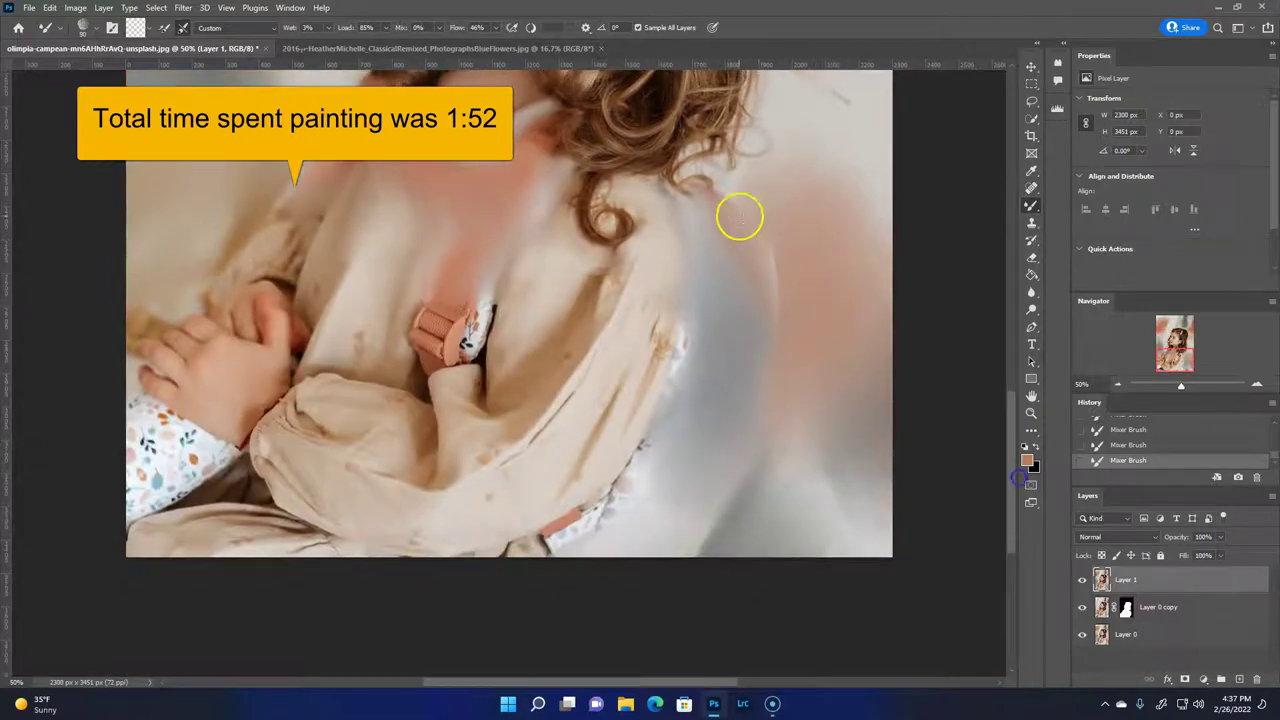
pyautogui.press('Return')
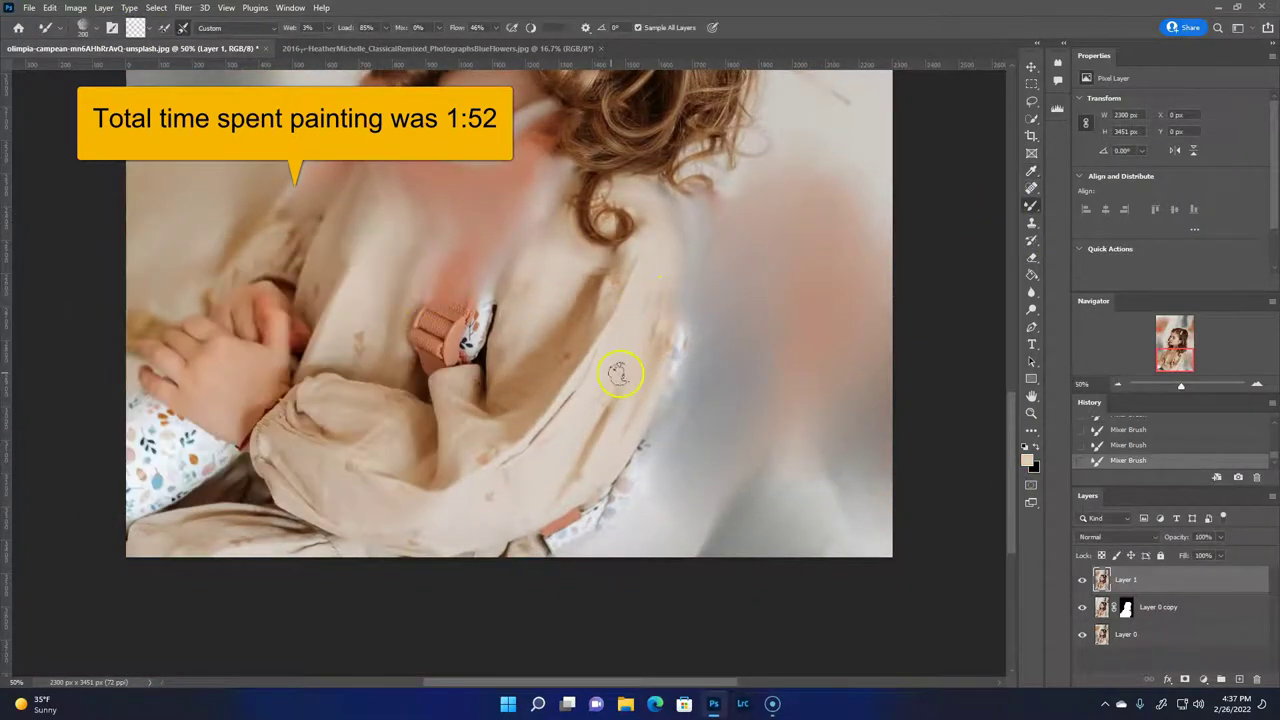
pyautogui.moveTo(690, 320); pyautogui.dragTo(565, 538)
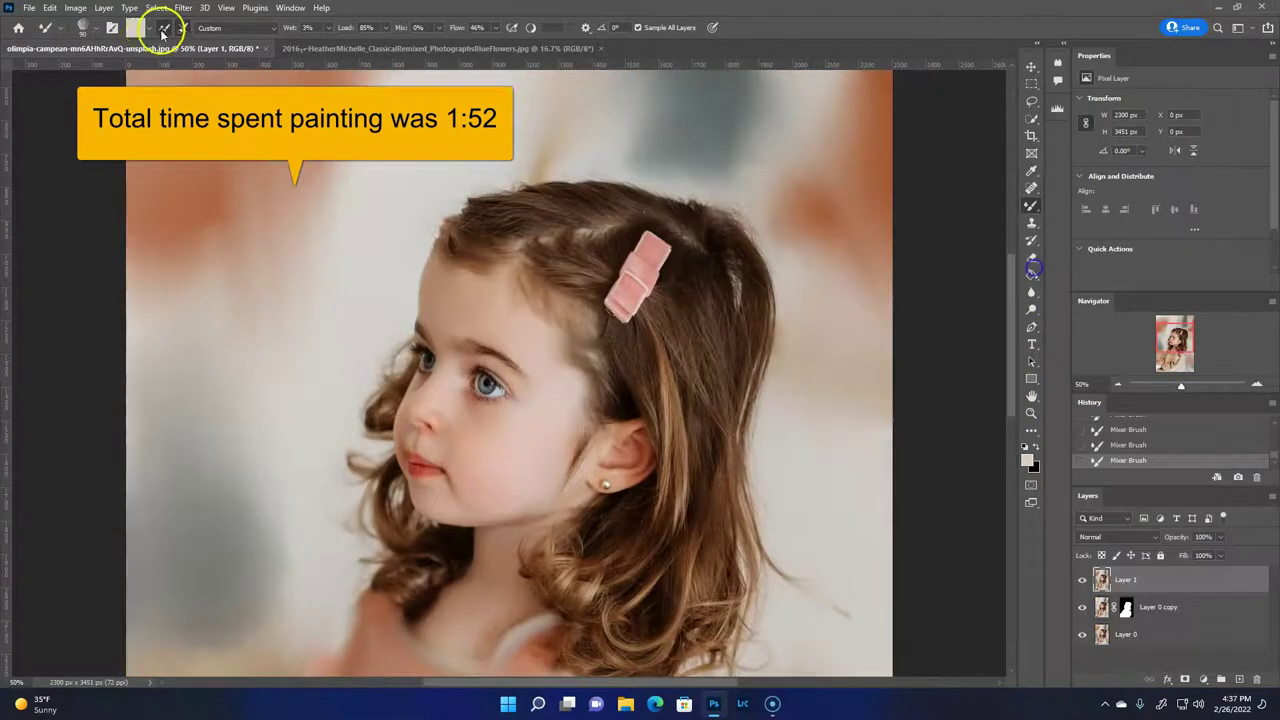
# Try the wet and low-wetness blending presets, ending on the hair-strand brush preset.
pyautogui.click(92, 27)
pyautogui.doubleClick(101, 190)
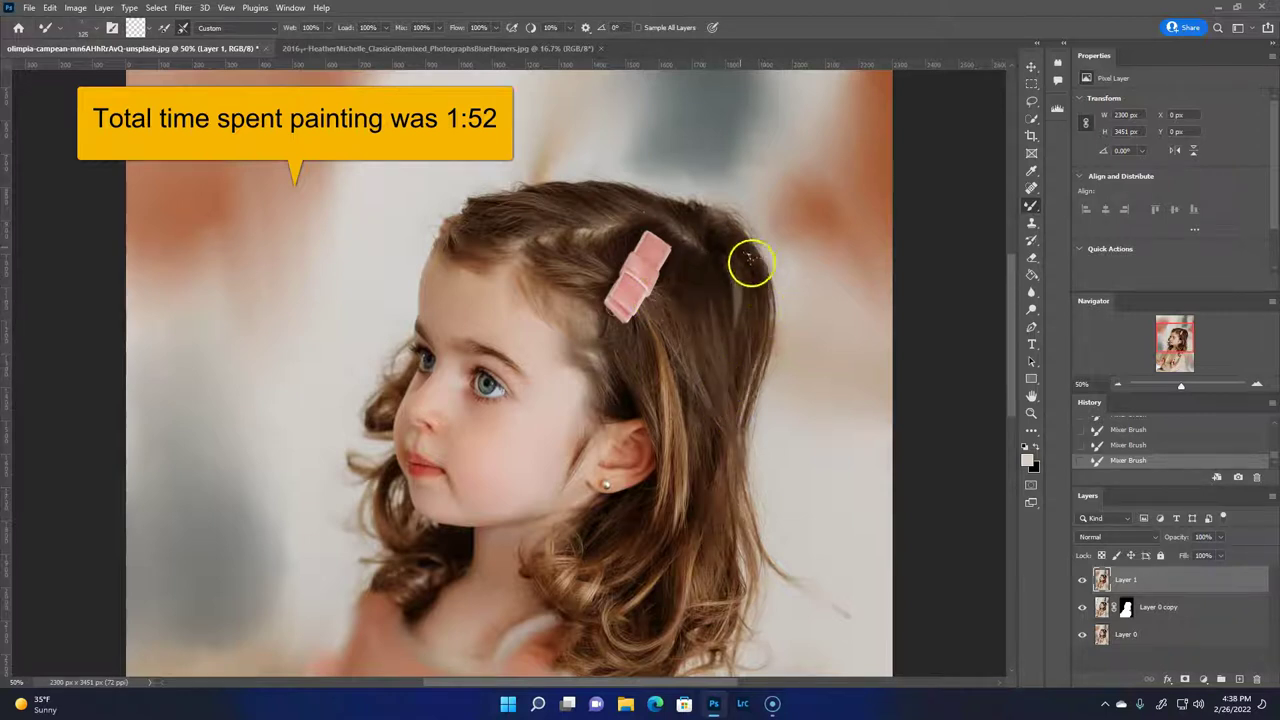
pyautogui.click(92, 27)
pyautogui.doubleClick(48, 147)
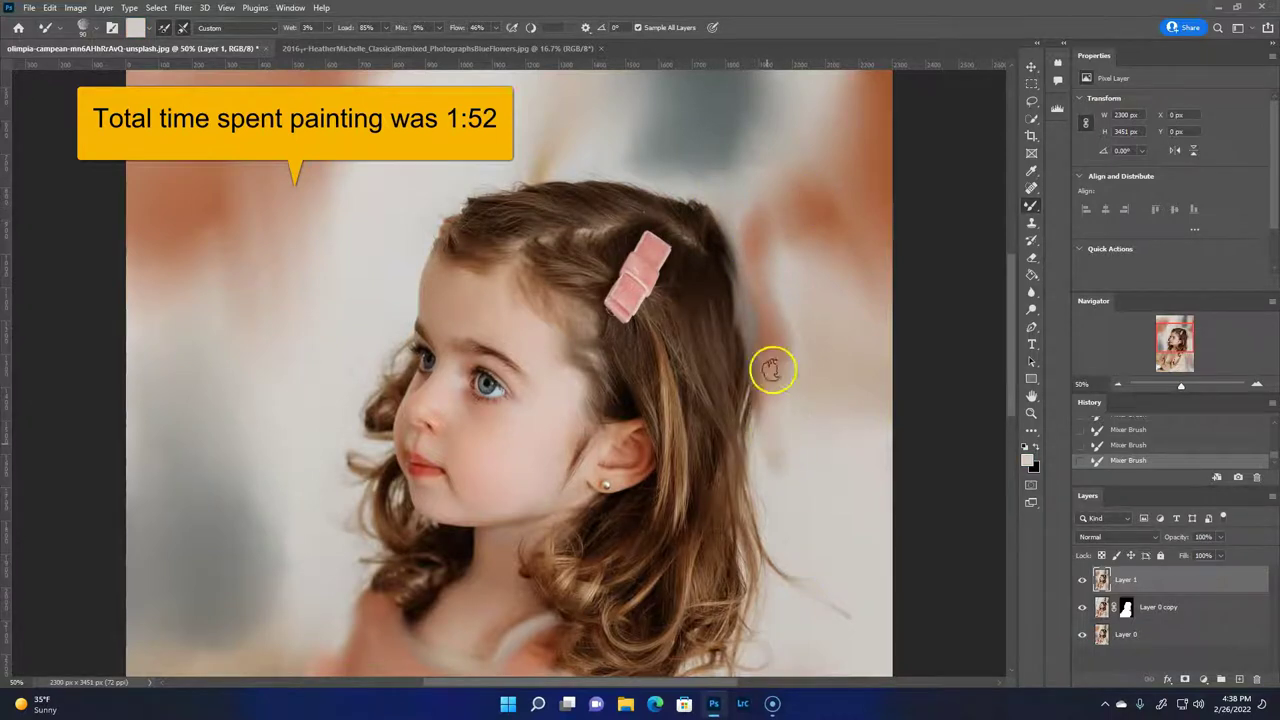
pyautogui.click(92, 27)
pyautogui.click(100, 200)
pyautogui.click(705, 229)
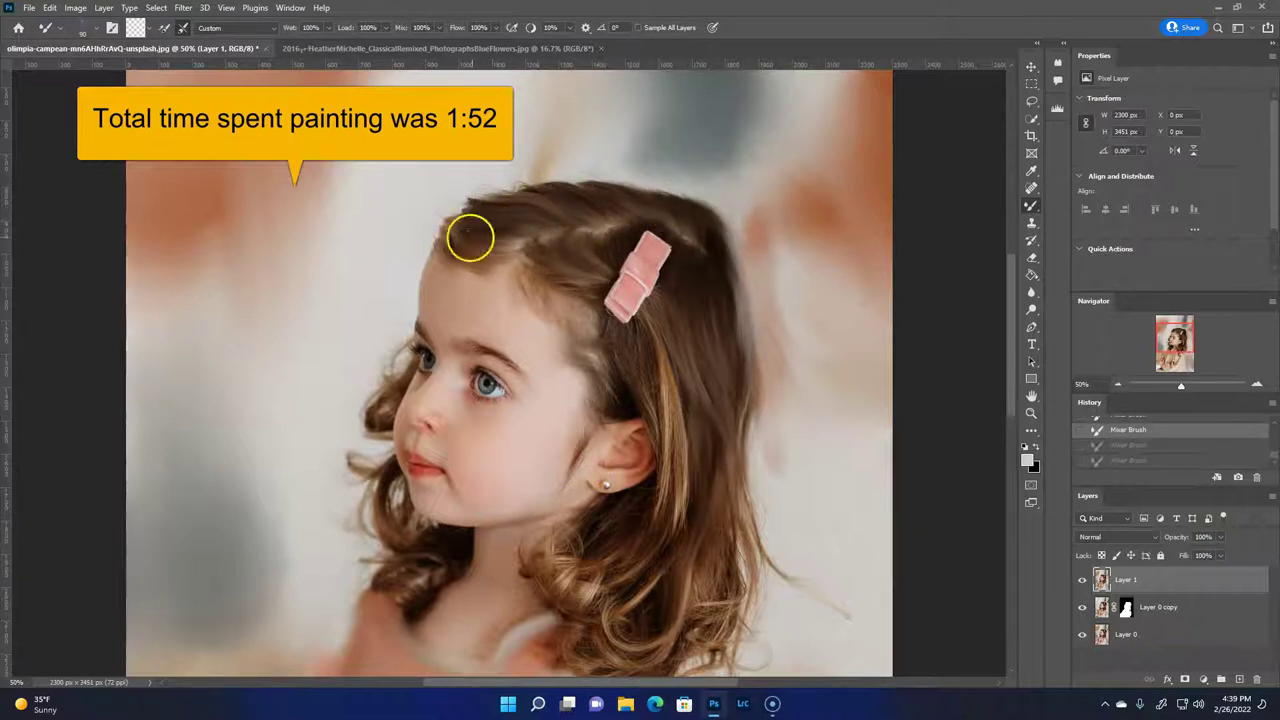
# Load a tan colour at 22% Mix and blend the hair across the top of the head and along the parting.
pyautogui.click(1025, 461)
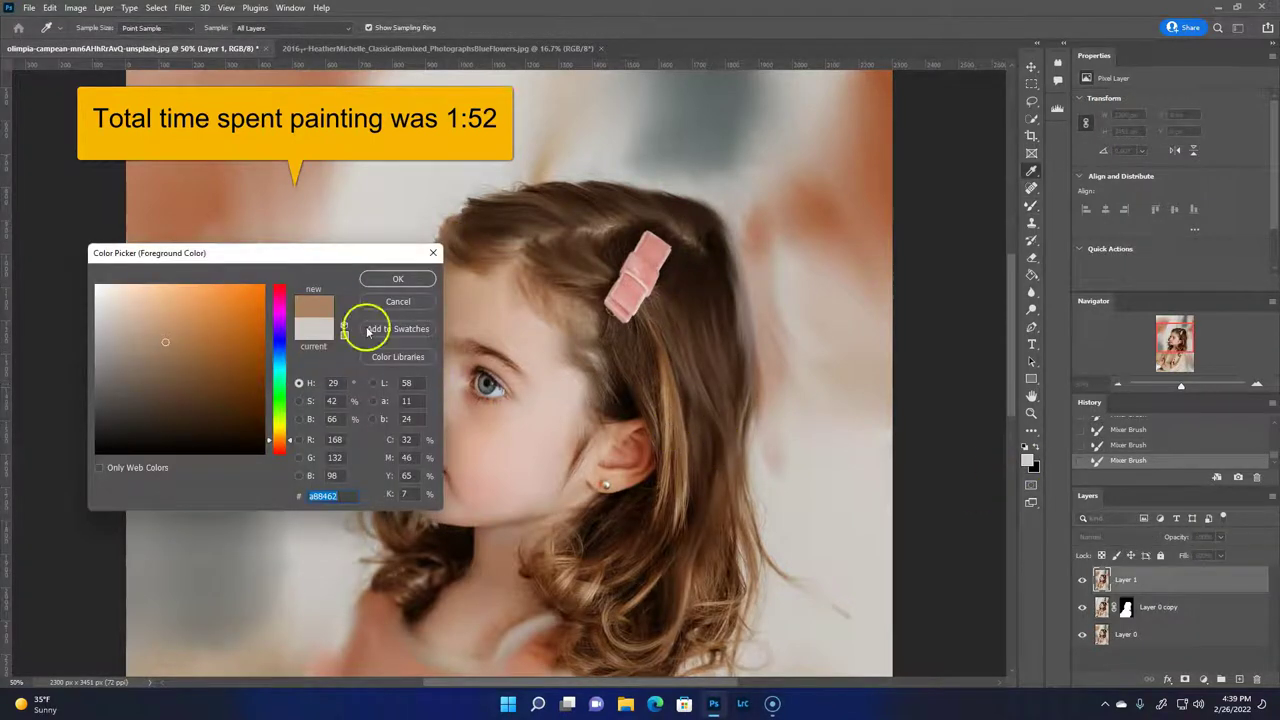
pyautogui.click(397, 288)
pyautogui.moveTo(437, 27); pyautogui.dragTo(392, 43)
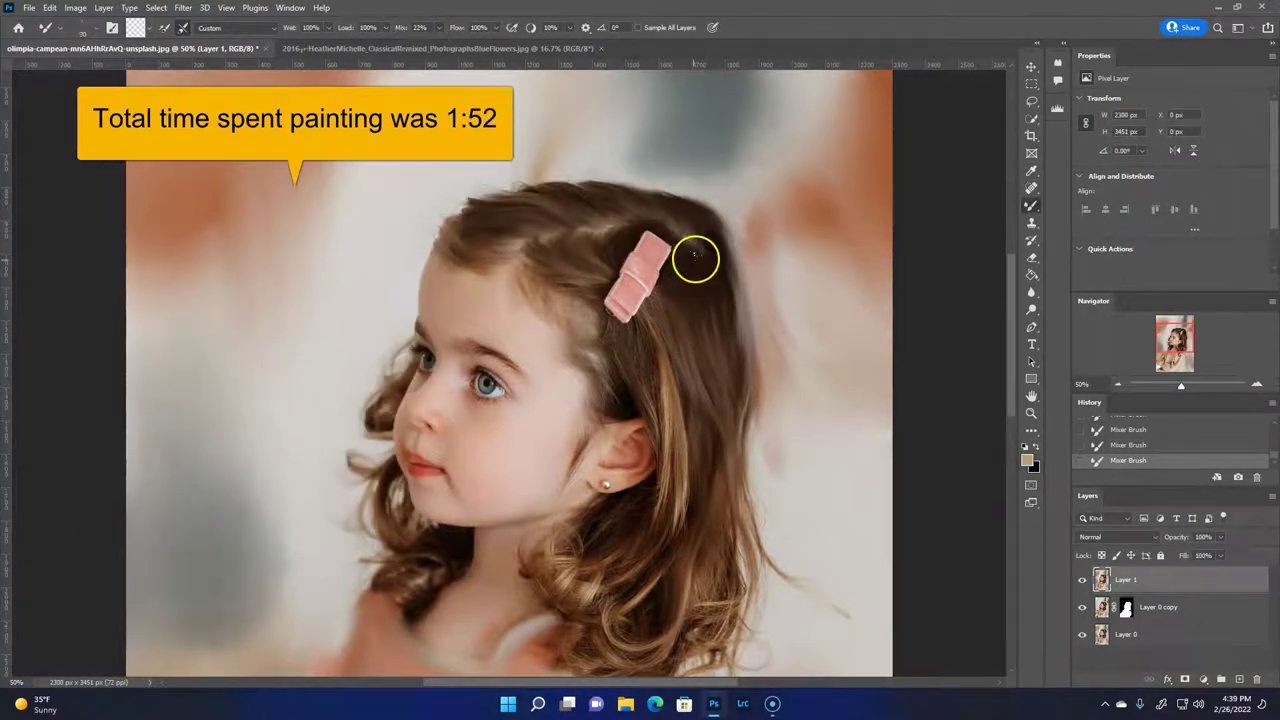
pyautogui.click(165, 25)
pyautogui.moveTo(666, 205)
pyautogui.mouseDown()
pyautogui.moveTo(463, 234)
pyautogui.moveTo(455, 255)
pyautogui.mouseUp()
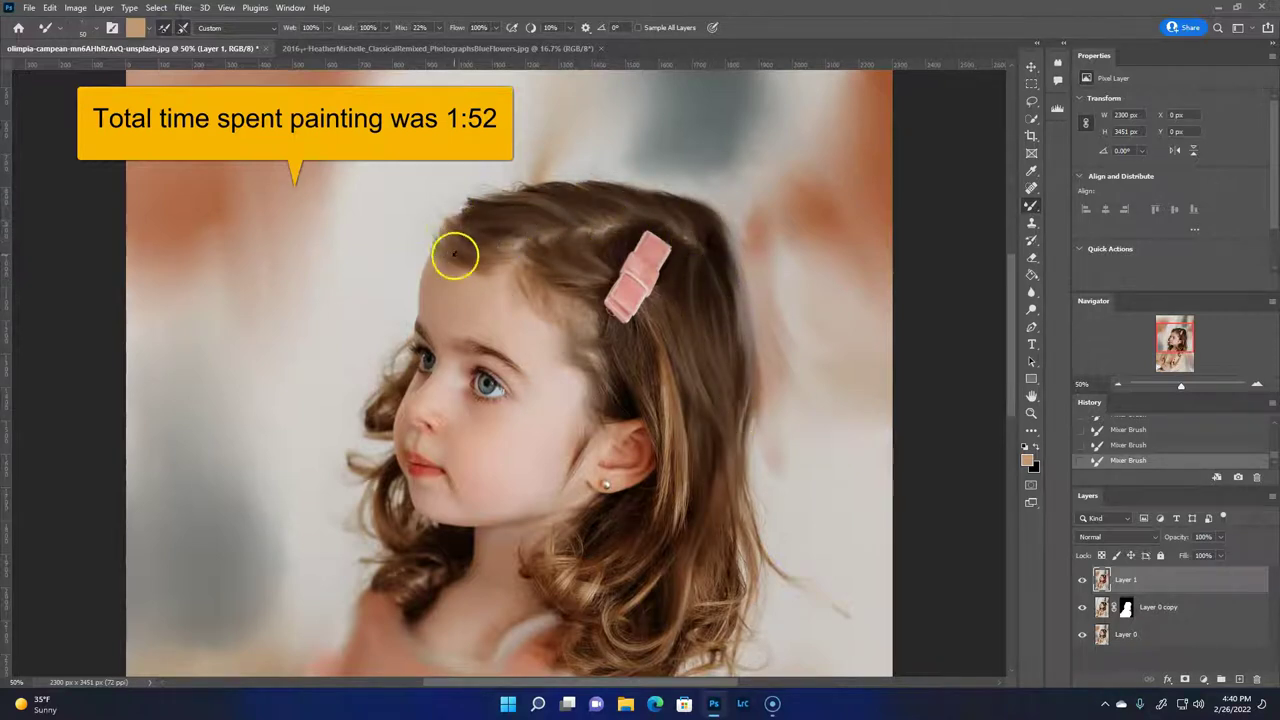
pyautogui.click(129, 33)
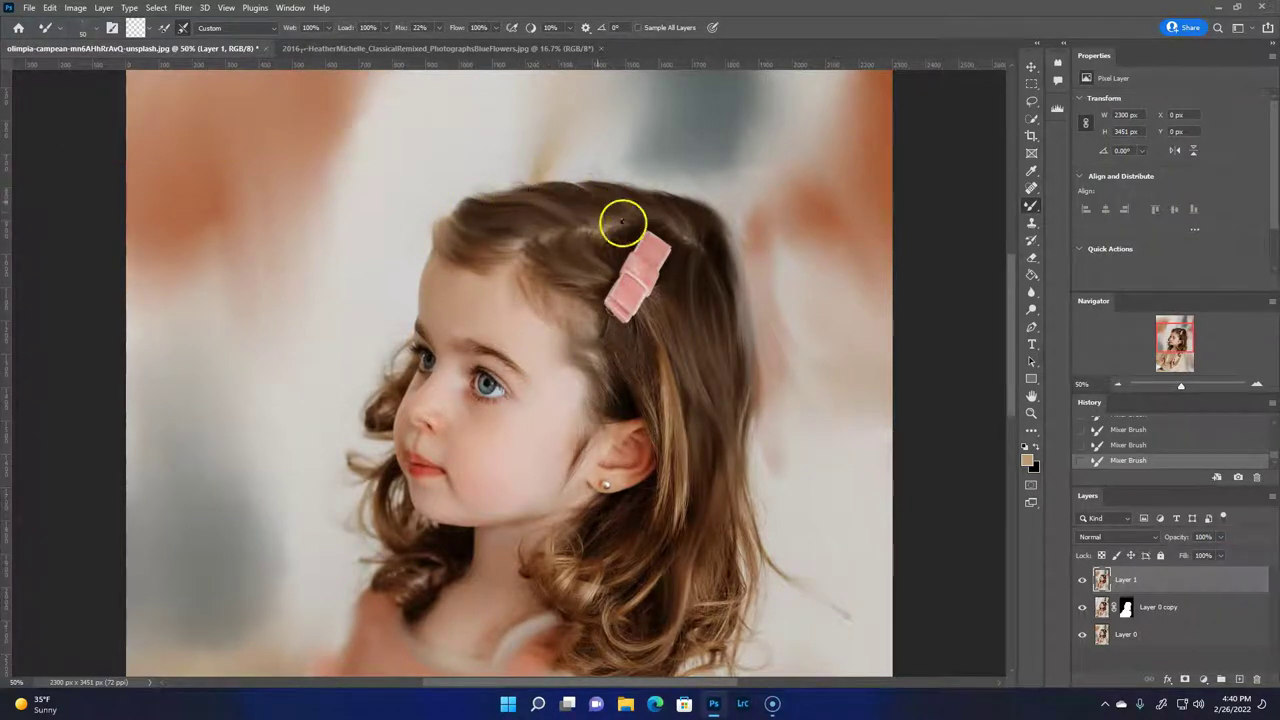
pyautogui.moveTo(541, 283)
pyautogui.mouseDown()
pyautogui.moveTo(598, 245)
pyautogui.moveTo(681, 236)
pyautogui.moveTo(702, 263)
pyautogui.moveTo(679, 270)
pyautogui.mouseUp()
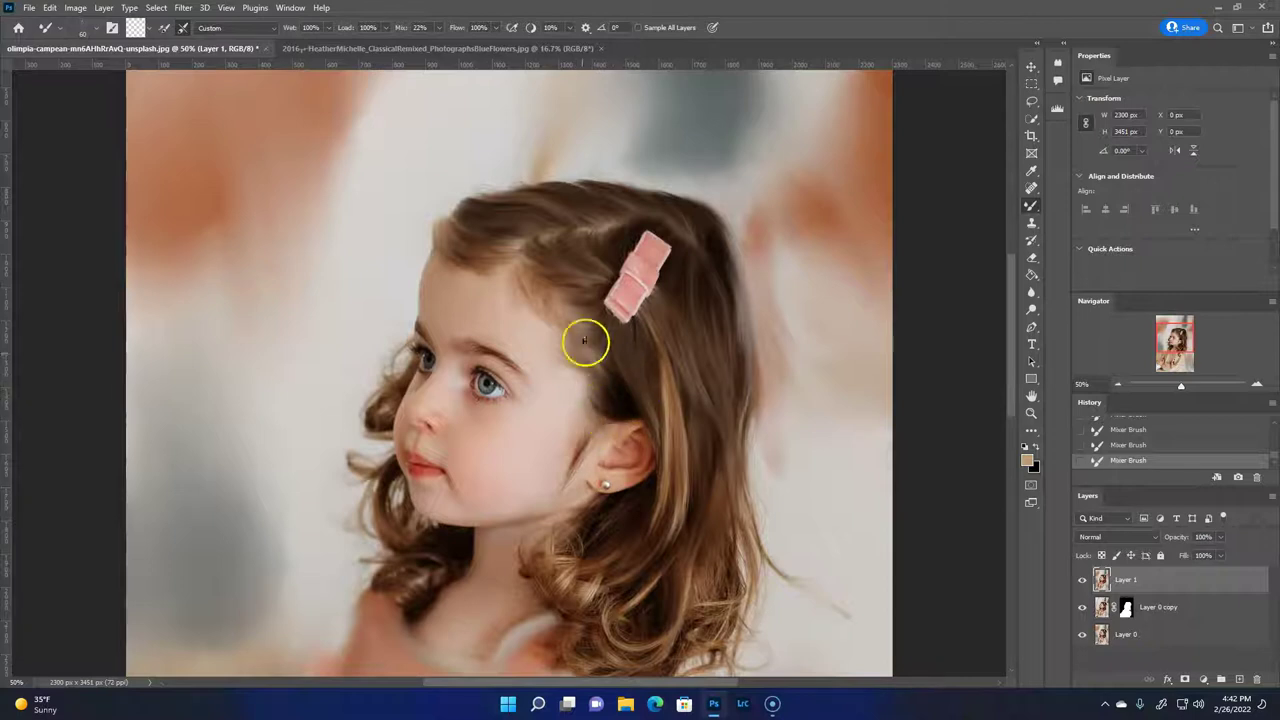
# Choose a smaller soft blending preset, load skin-pink and smooth the jaw and cheek shadow.
pyautogui.click(83, 27)
pyautogui.click(100, 206)
pyautogui.click(606, 563)
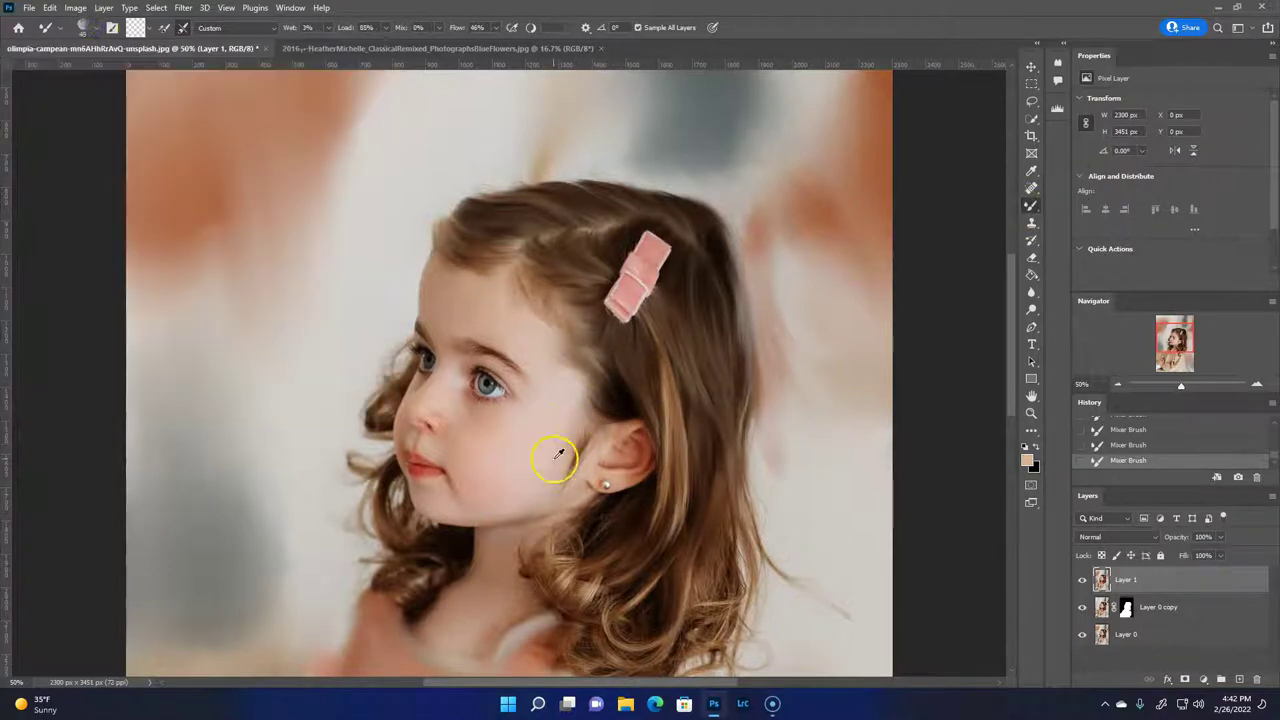
pyautogui.keyDown('alt'); pyautogui.click(422, 372); pyautogui.keyUp('alt')
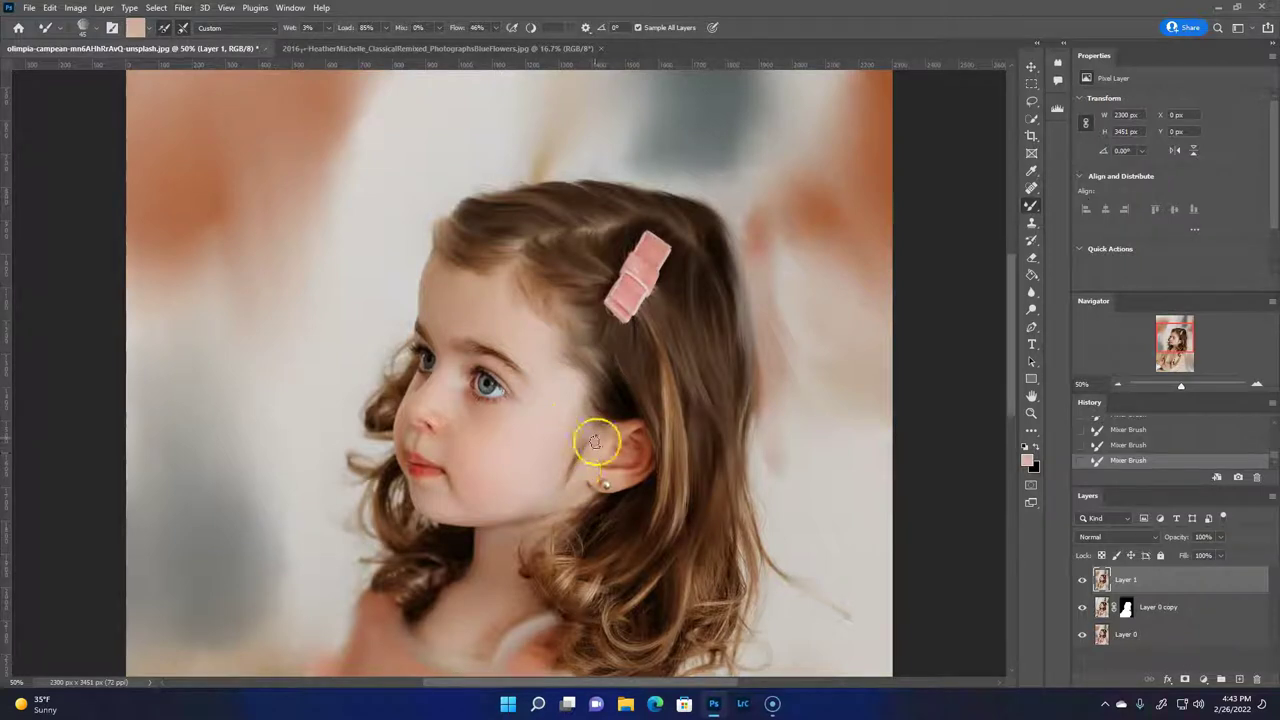
pyautogui.moveTo(527, 515); pyautogui.dragTo(574, 437)
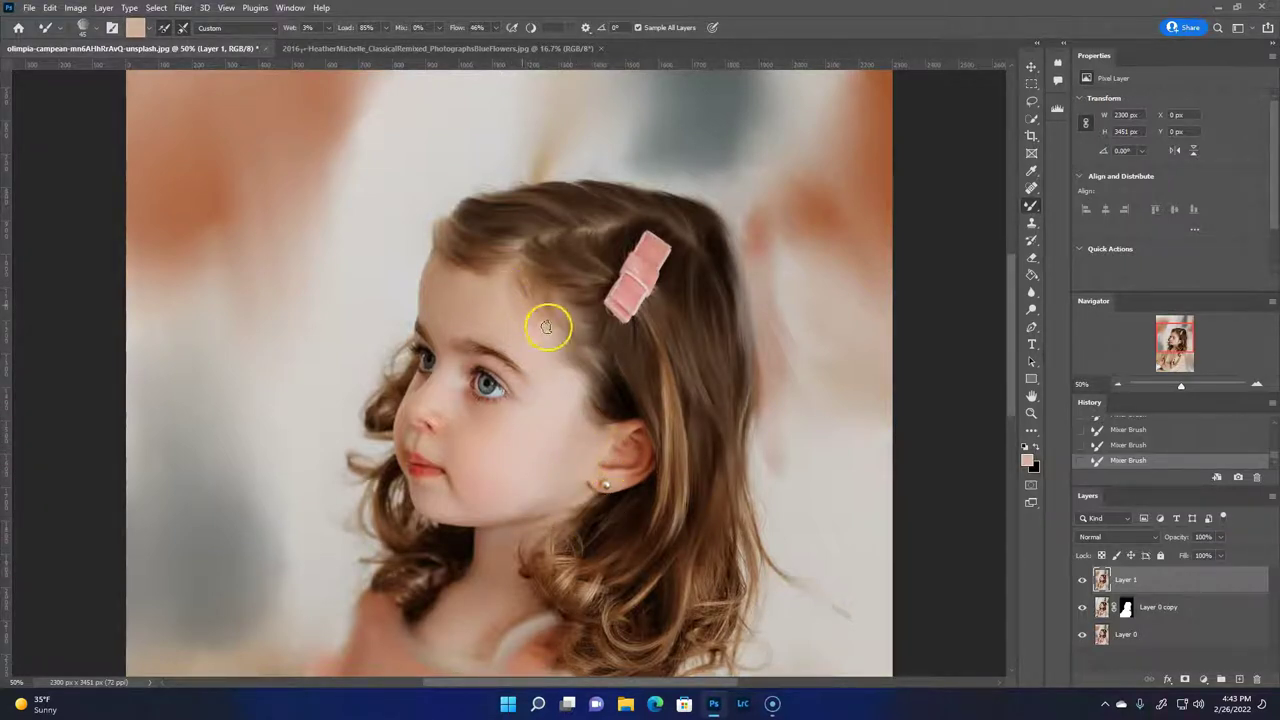
# Undo the jaw strokes, soften the skin around the eye and down the neck, then zoom to 100%.
pyautogui.hotkey('ctrl', 'z')
pyautogui.hotkey('ctrl', 'z')
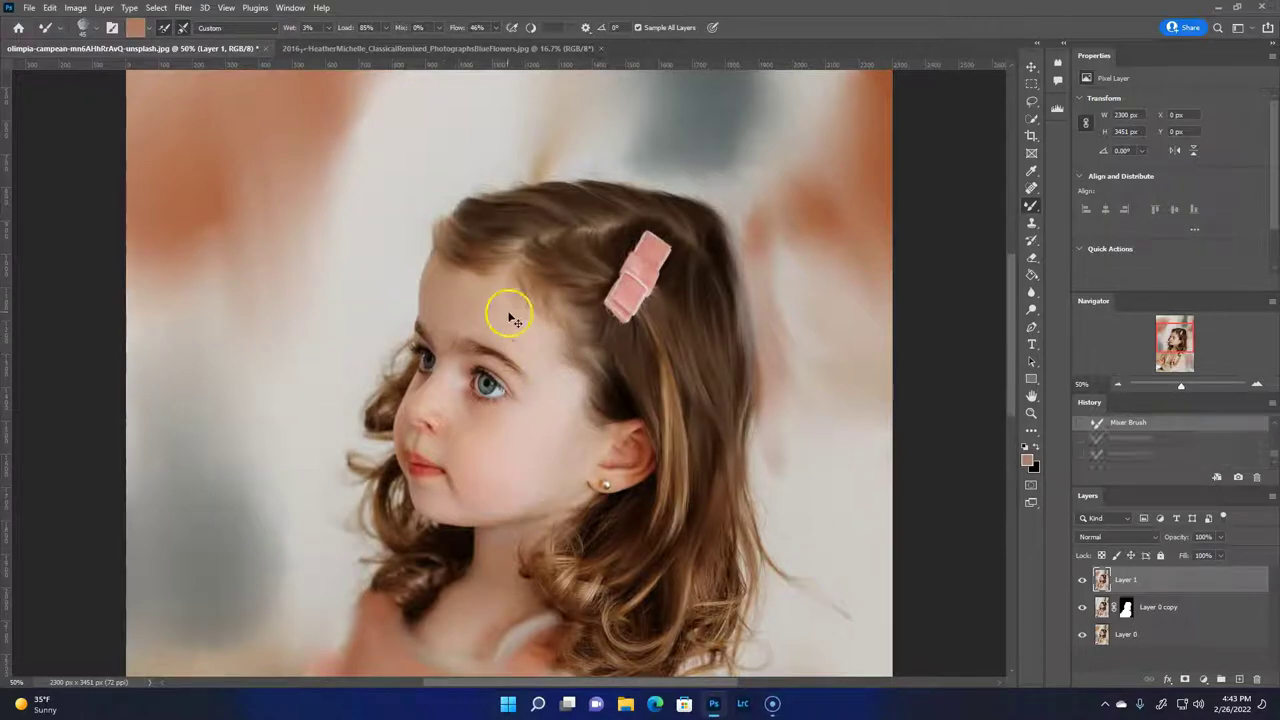
pyautogui.moveTo(424, 395)
pyautogui.mouseDown()
pyautogui.moveTo(463, 329)
pyautogui.moveTo(523, 386)
pyautogui.moveTo(490, 362)
pyautogui.mouseUp()
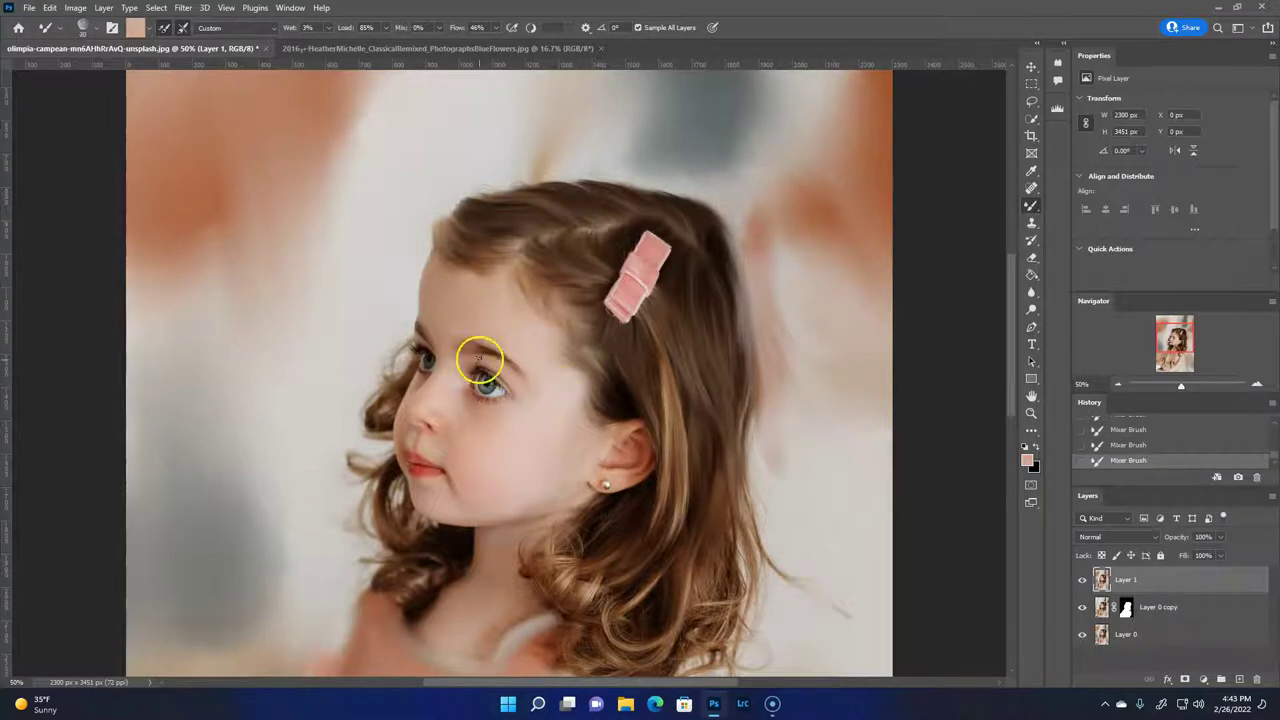
pyautogui.click(304, 257)
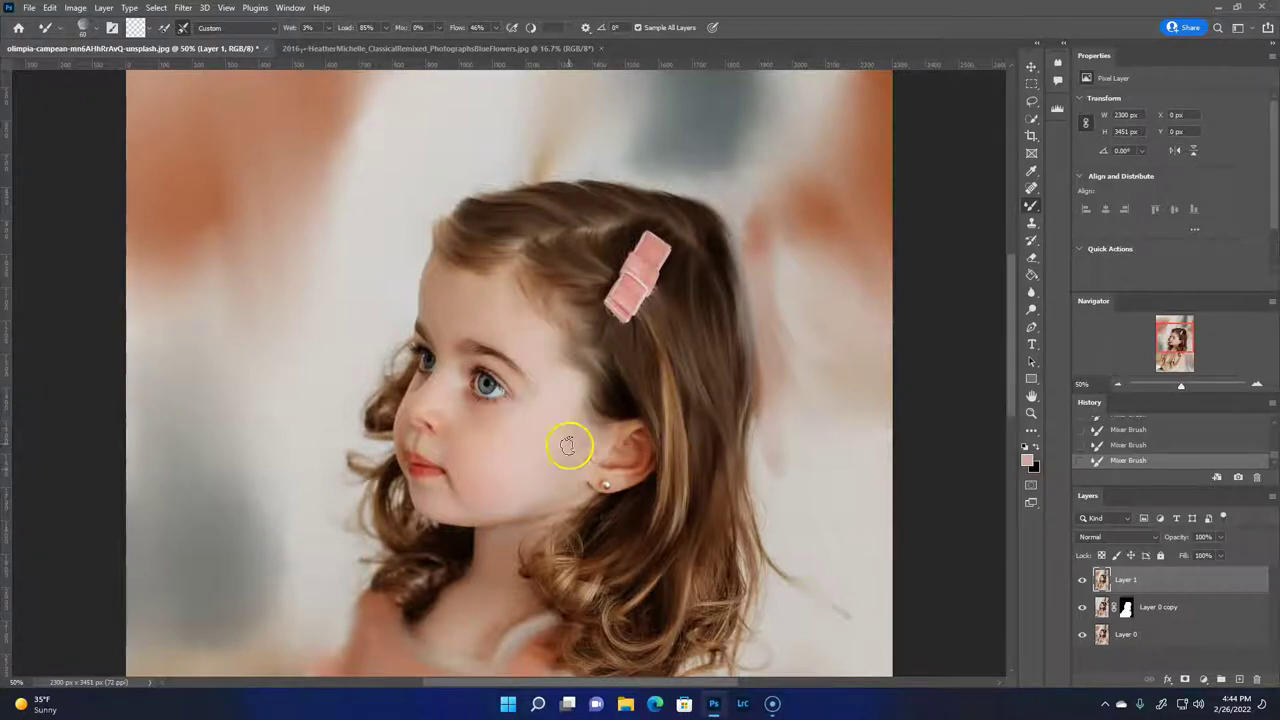
pyautogui.moveTo(497, 511)
pyautogui.mouseDown()
pyautogui.moveTo(476, 600)
pyautogui.moveTo(554, 585)
pyautogui.mouseUp()
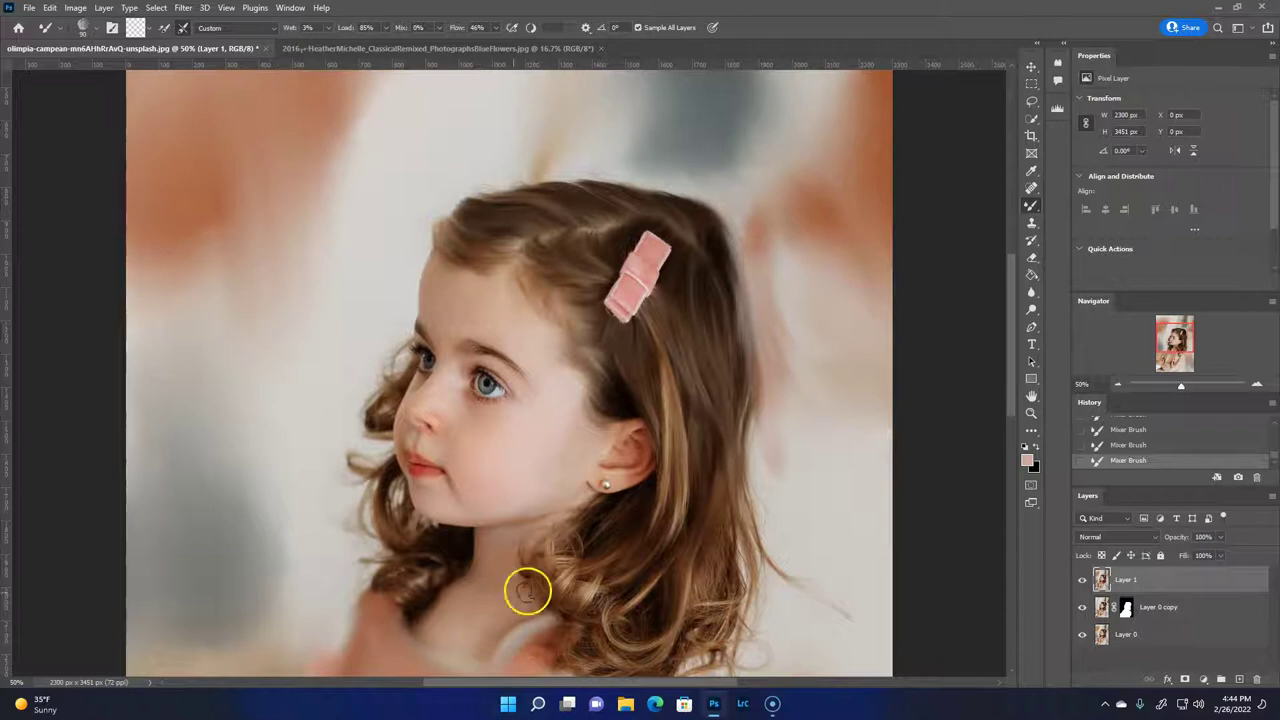
pyautogui.hotkey('ctrl', '1')
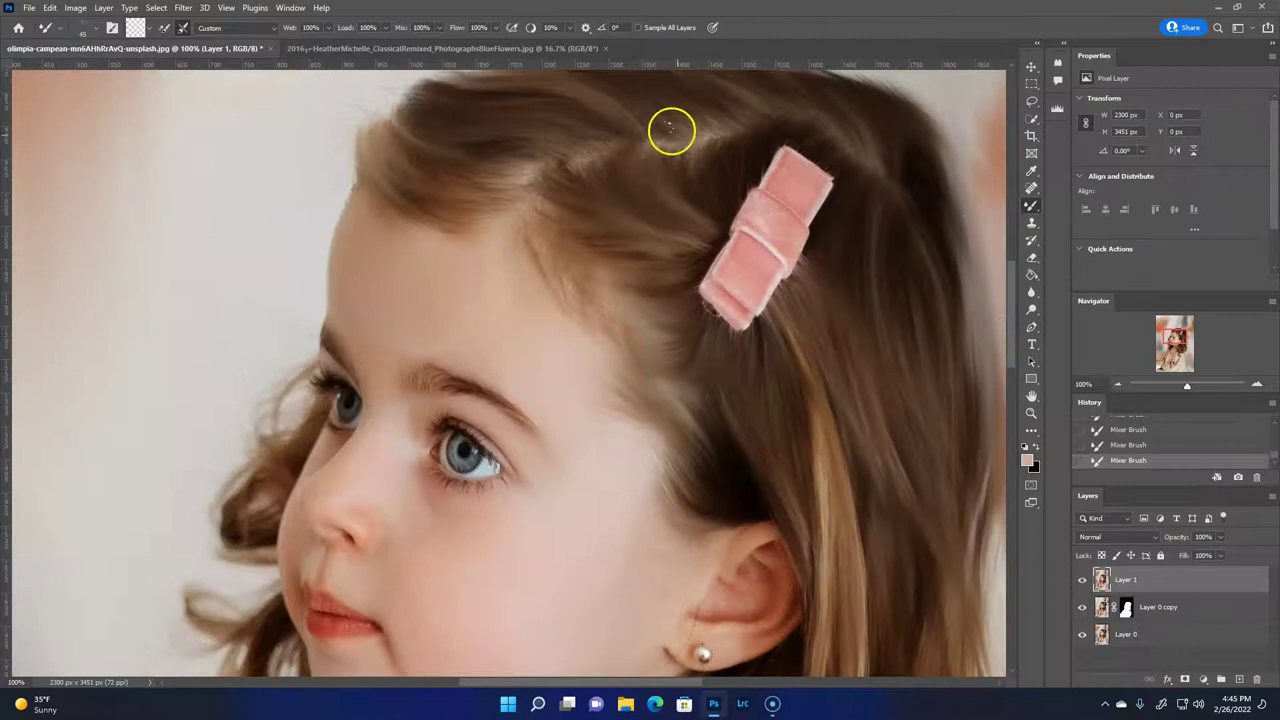
# Smooth the hair beside the pink clip, then blend the clip's edges into the hair with a low-wetness preset.
pyautogui.moveTo(671, 130); pyautogui.dragTo(776, 120)
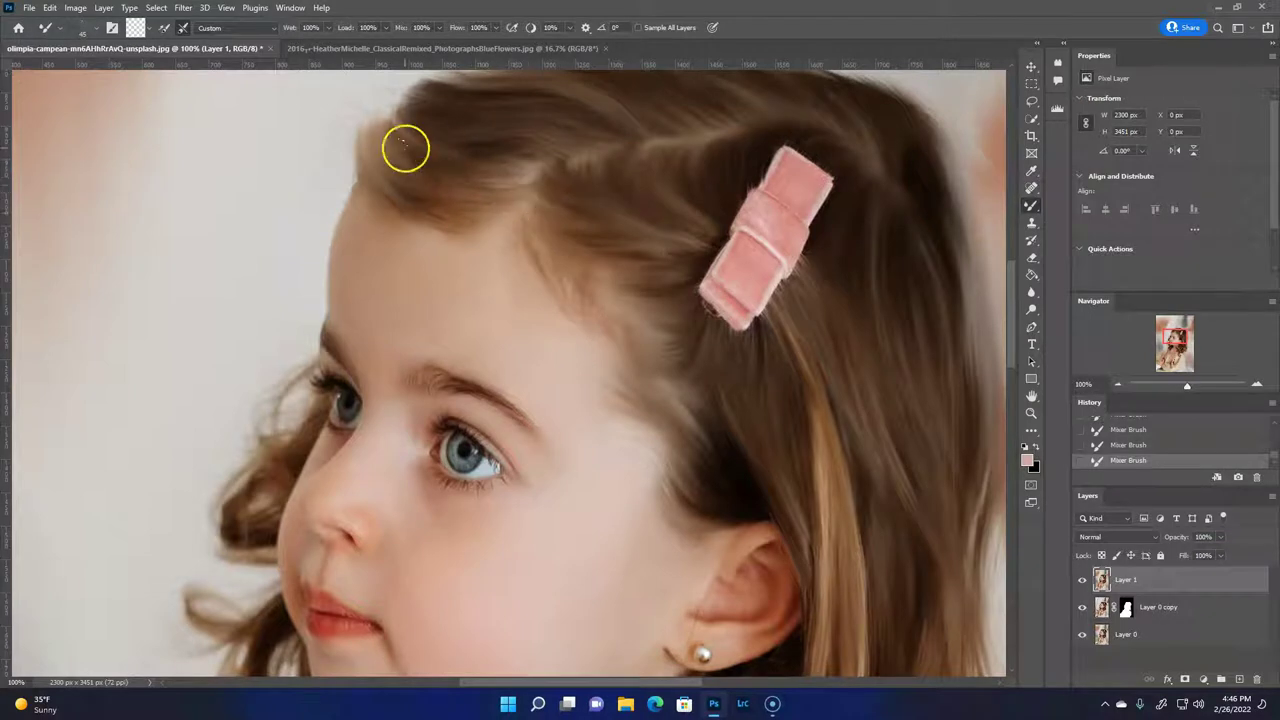
pyautogui.scroll(3, 1011, 254)
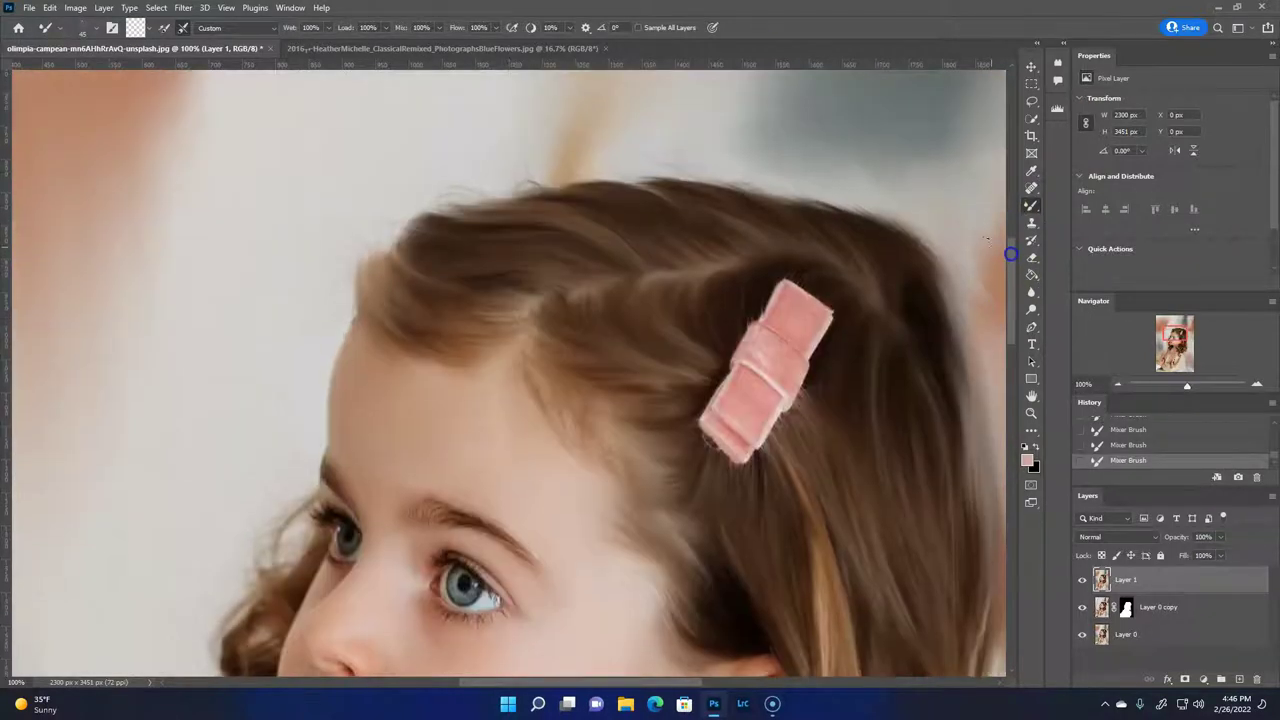
pyautogui.click(76, 40)
pyautogui.doubleClick(333, 263)
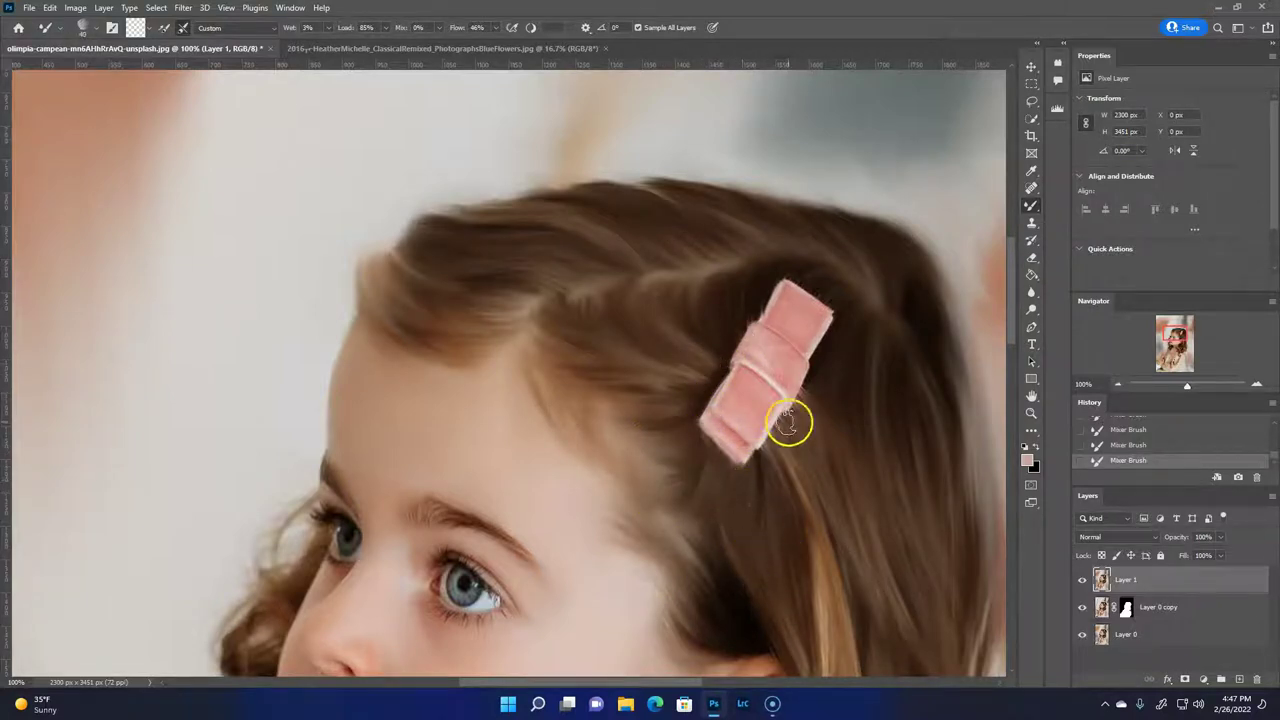
pyautogui.moveTo(712, 428)
pyautogui.mouseDown()
pyautogui.moveTo(800, 310)
pyautogui.moveTo(778, 400)
pyautogui.moveTo(820, 318)
pyautogui.mouseUp()
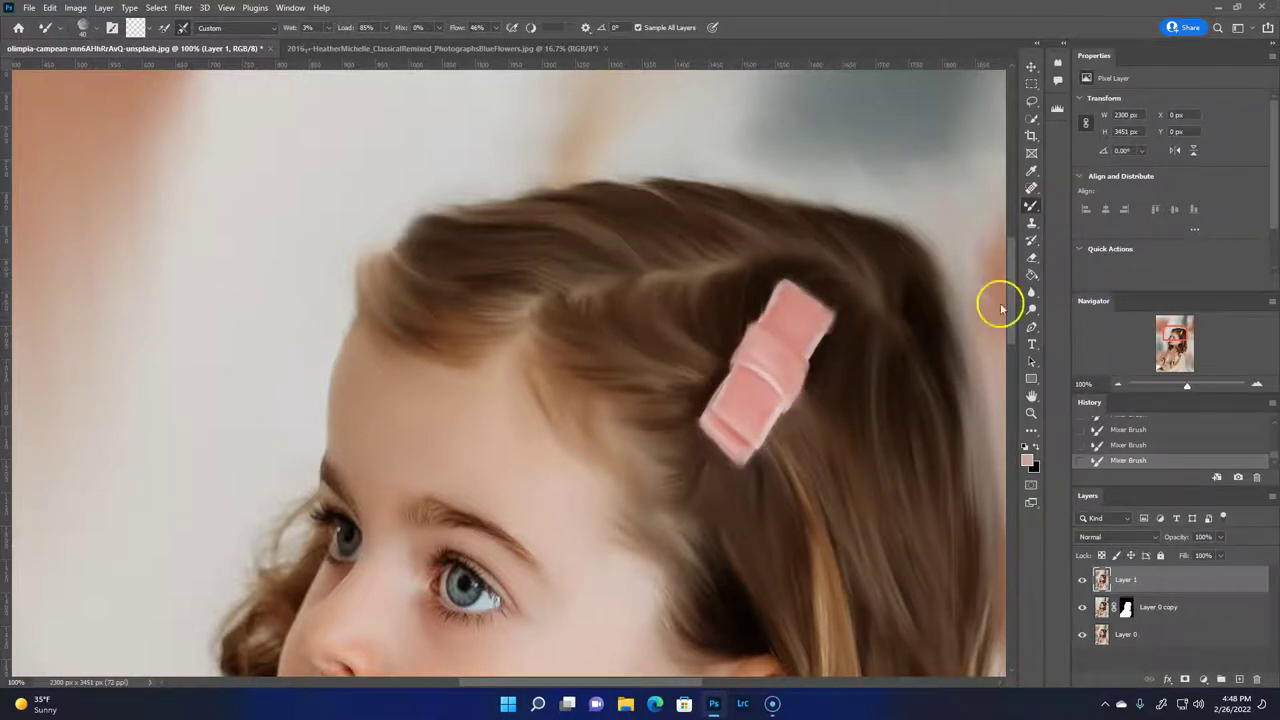
pyautogui.click(84, 27)
pyautogui.press('Return')
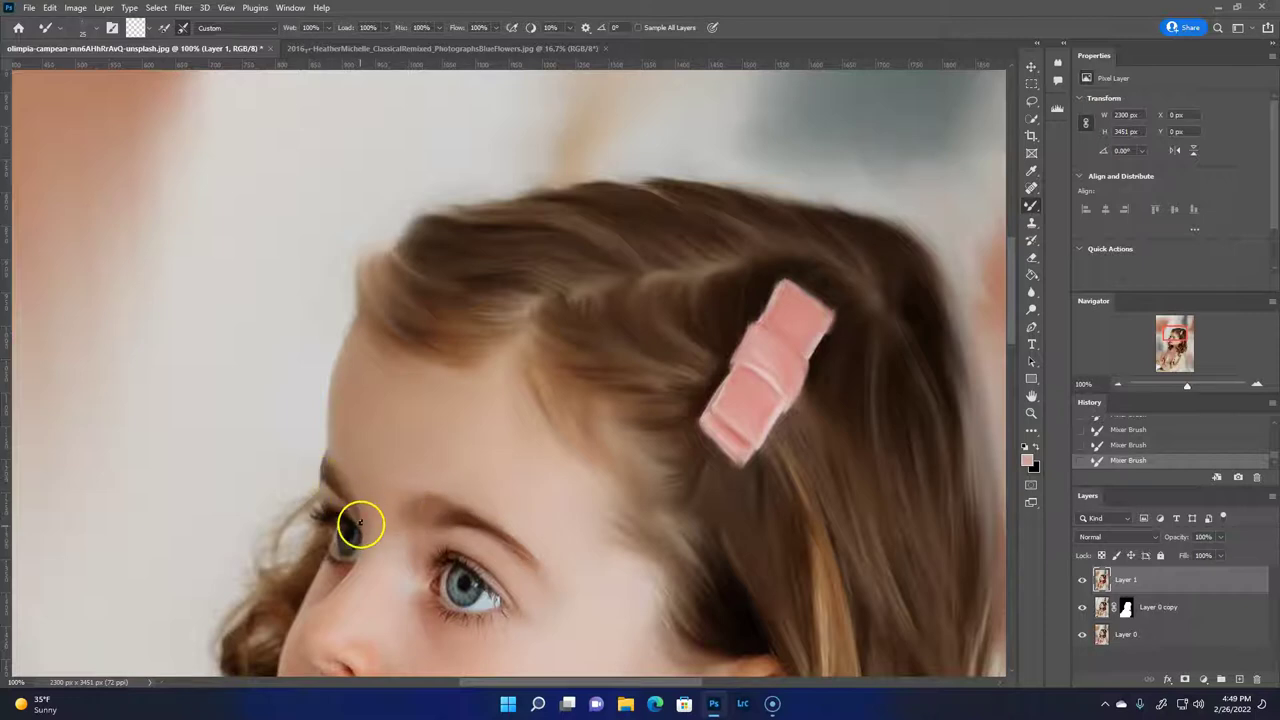
# Reapply the low-wetness blending preset and blend the skin around the nose and the hair strand by the ear.
pyautogui.rightClick(100, 106)
pyautogui.click(151, 146)
pyautogui.press('Return')
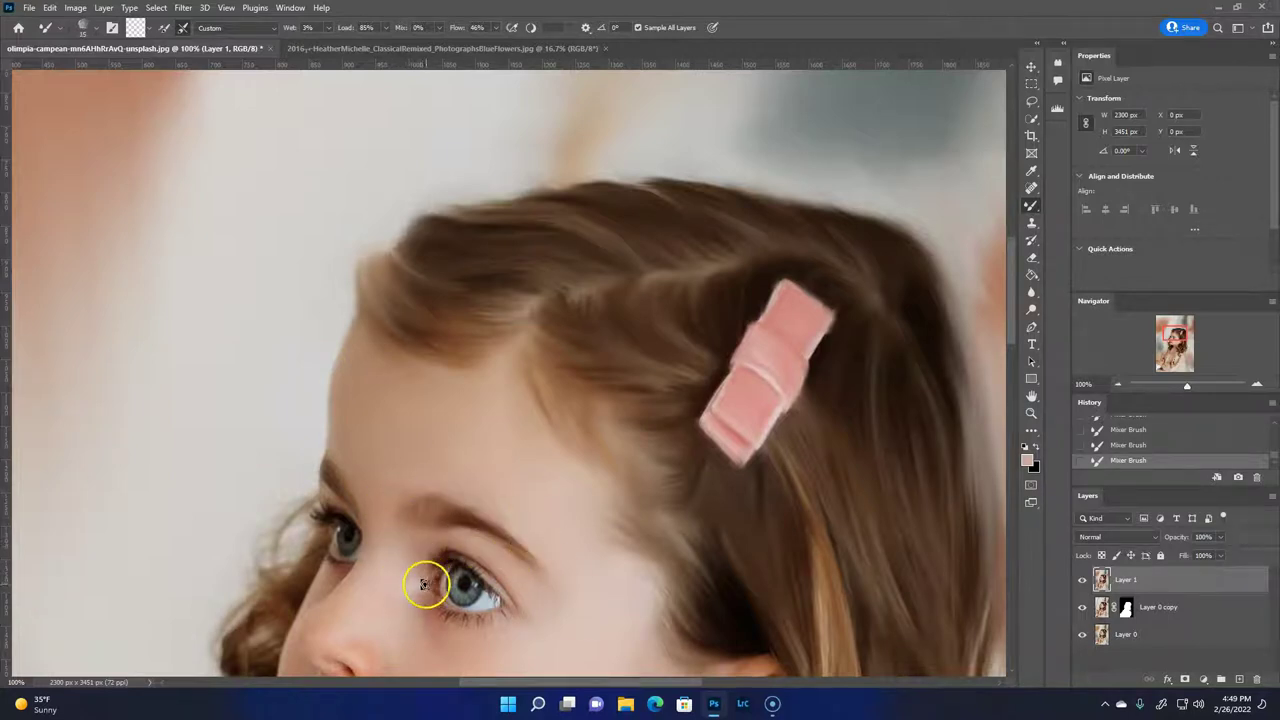
pyautogui.moveTo(428, 580); pyautogui.dragTo(596, 183)
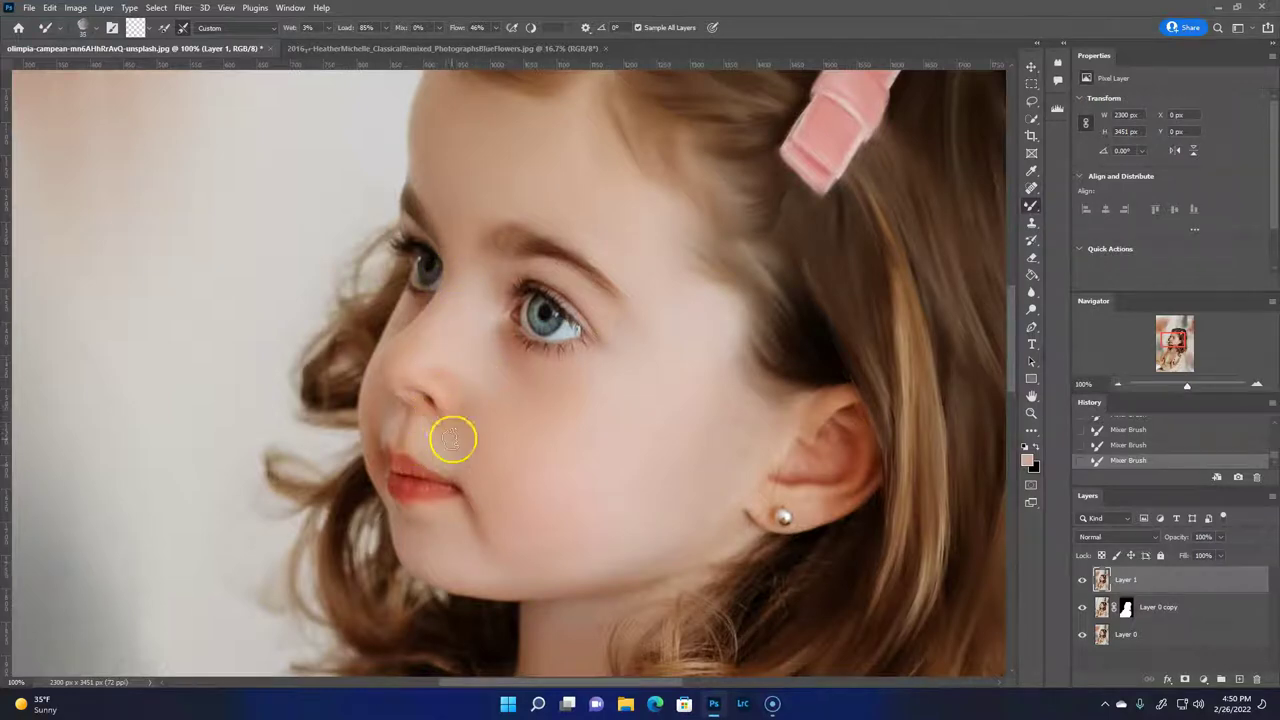
pyautogui.moveTo(400, 390); pyautogui.dragTo(422, 386)
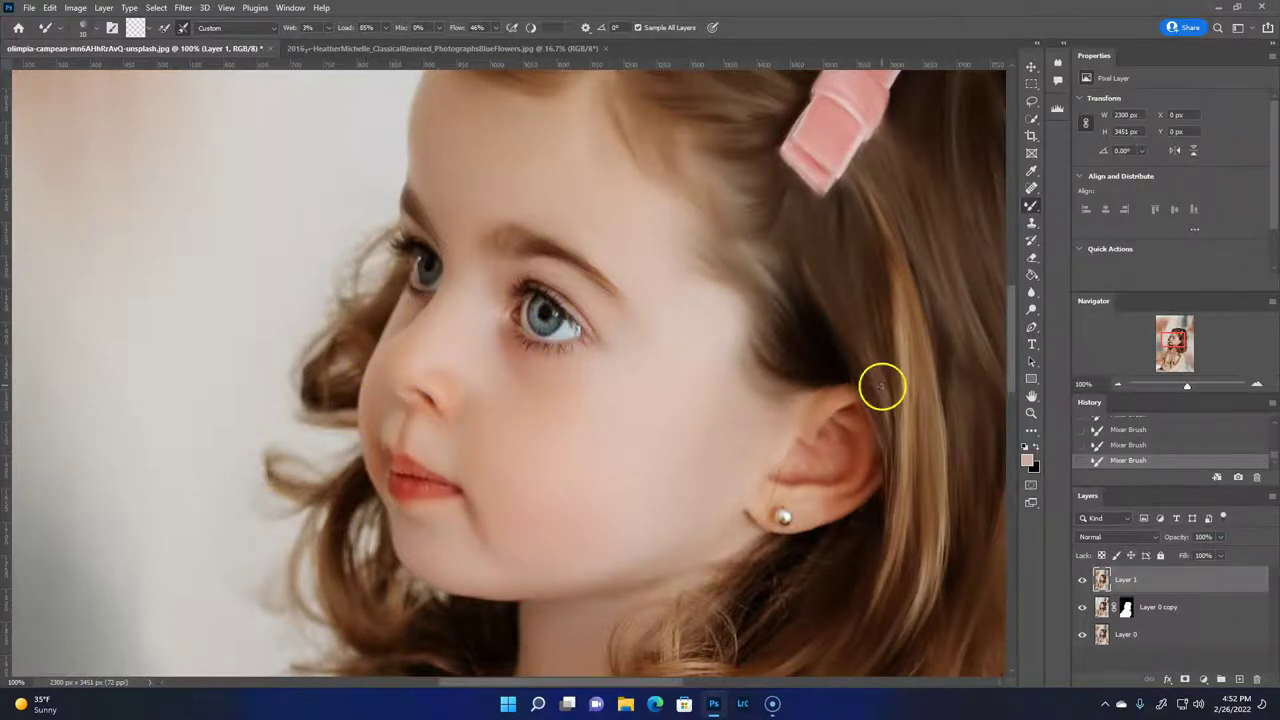
pyautogui.moveTo(903, 366); pyautogui.dragTo(923, 618)
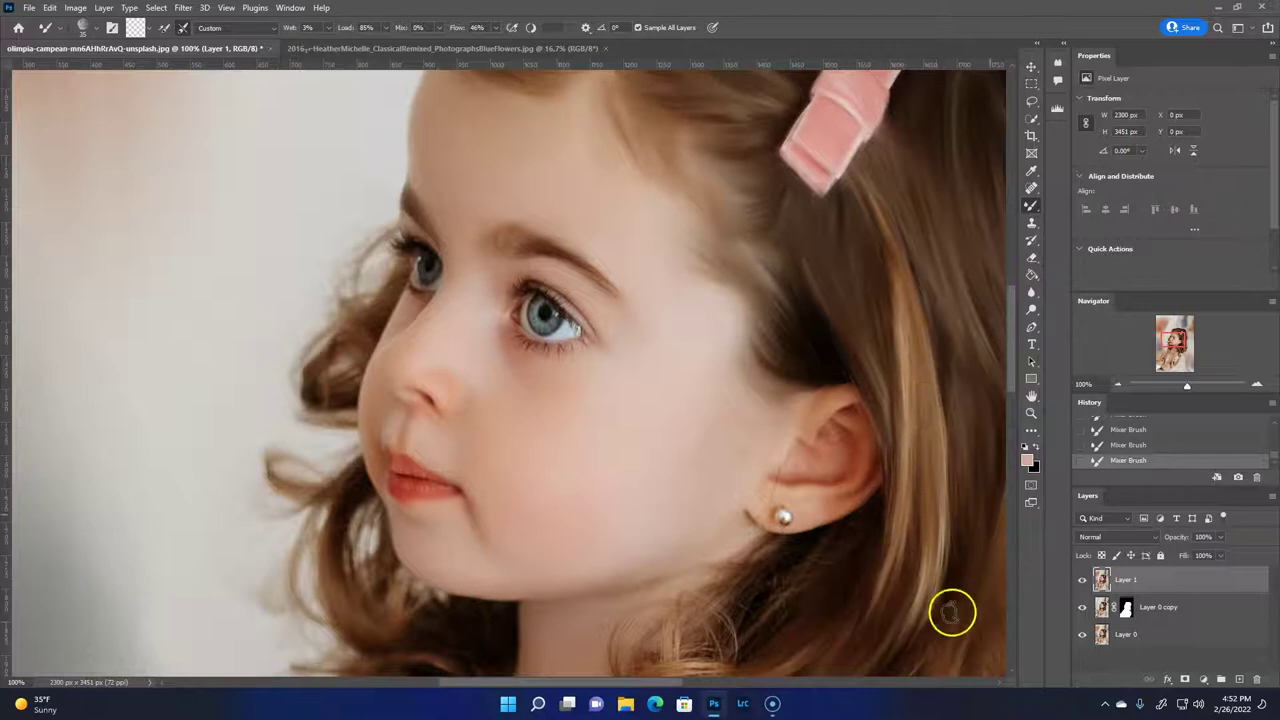
# Dodge beside the nose, undo a stray chin stroke, and blend the skin beside the eye.
pyautogui.click(1032, 309)
pyautogui.moveTo(417, 314)
pyautogui.mouseDown()
pyautogui.moveTo(380, 377)
pyautogui.moveTo(406, 286)
pyautogui.mouseUp()
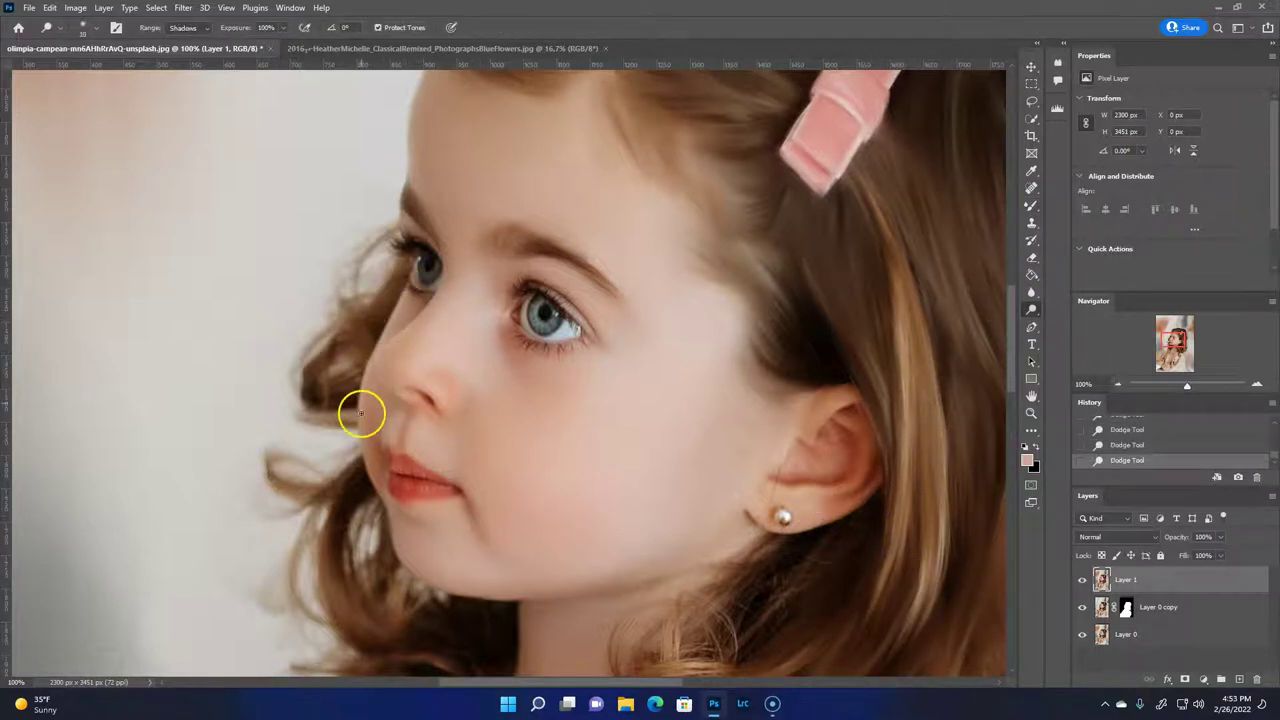
pyautogui.hotkey('ctrl', 'z')
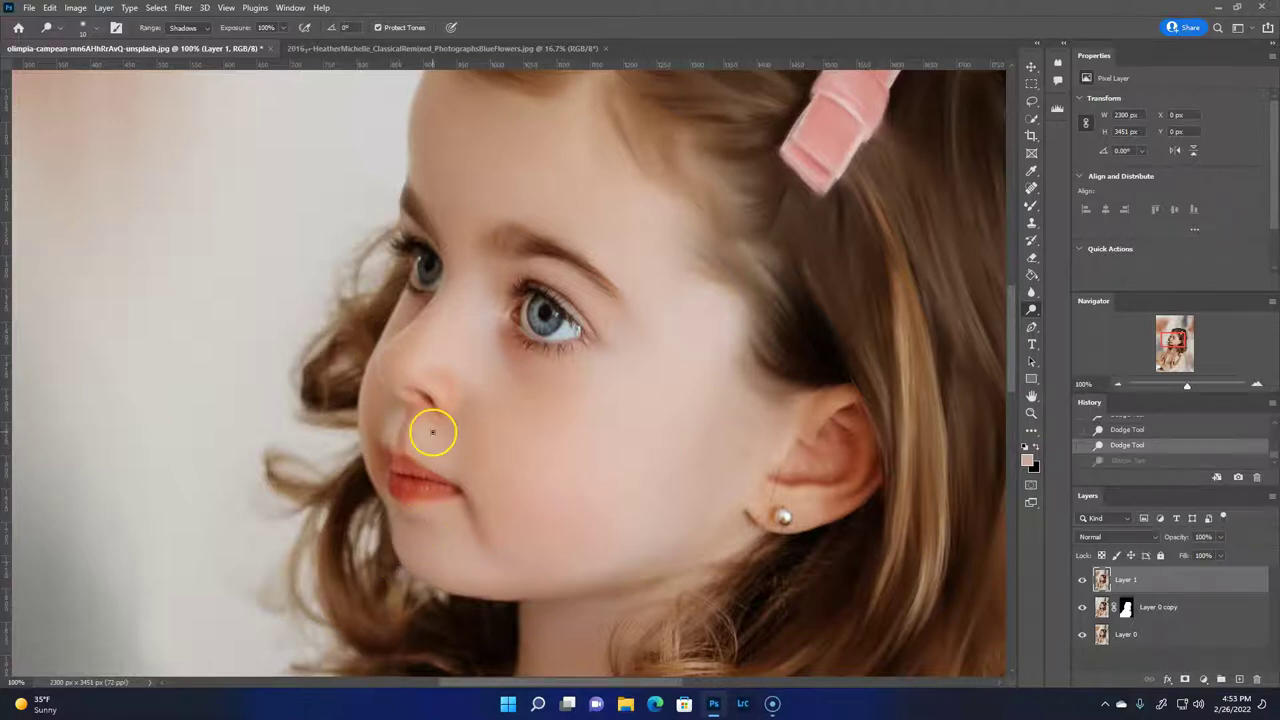
pyautogui.moveTo(432, 432); pyautogui.dragTo(394, 400)
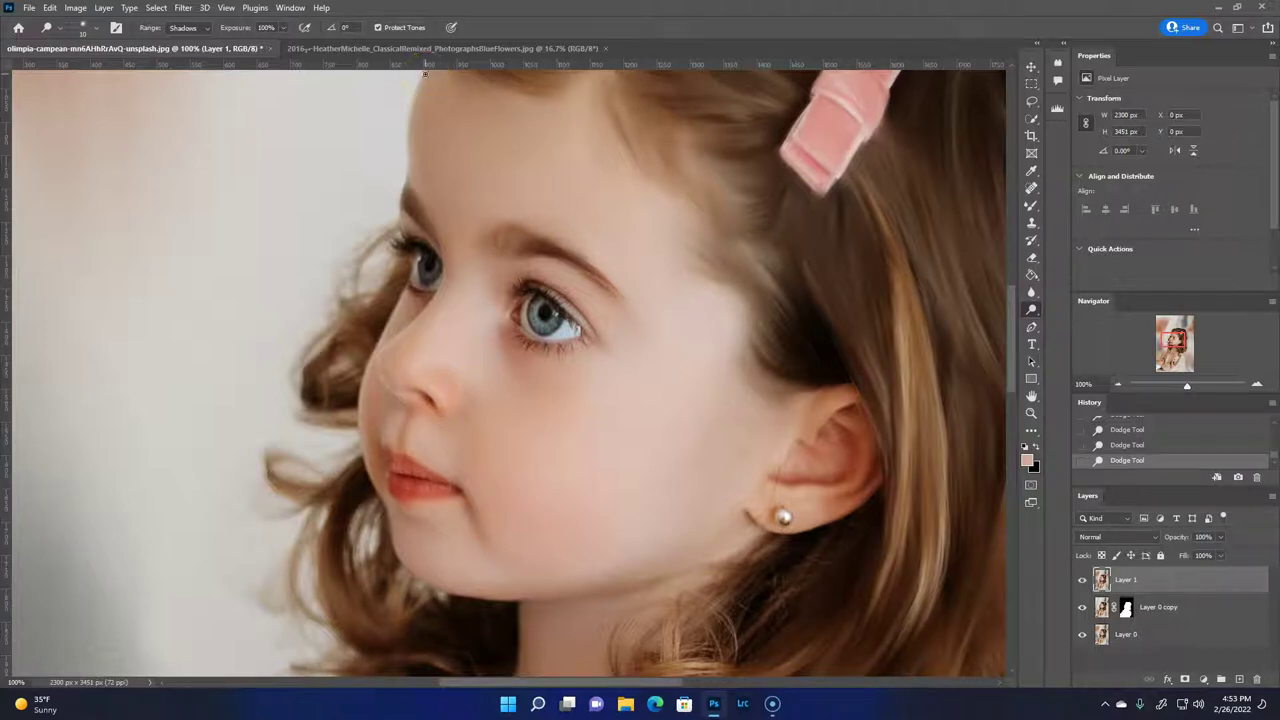
pyautogui.click(1032, 205)
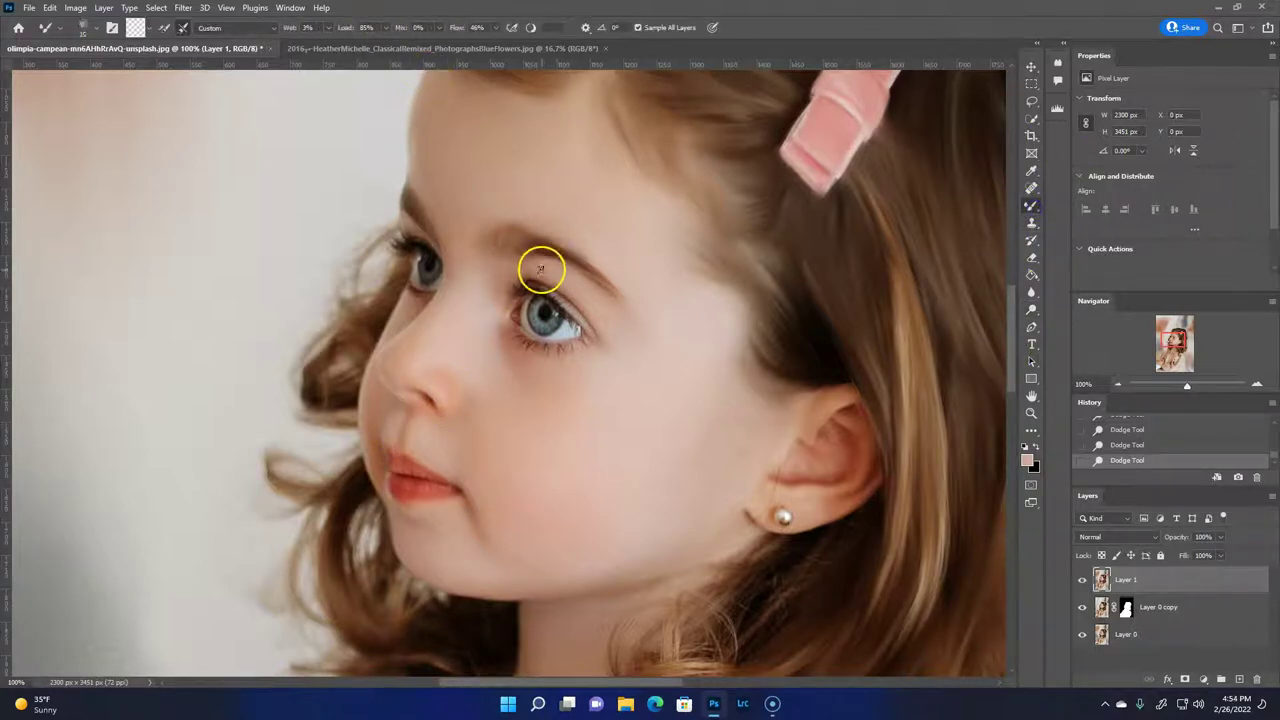
pyautogui.moveTo(586, 306)
pyautogui.mouseDown()
pyautogui.moveTo(597, 331)
pyautogui.moveTo(555, 357)
pyautogui.mouseUp()
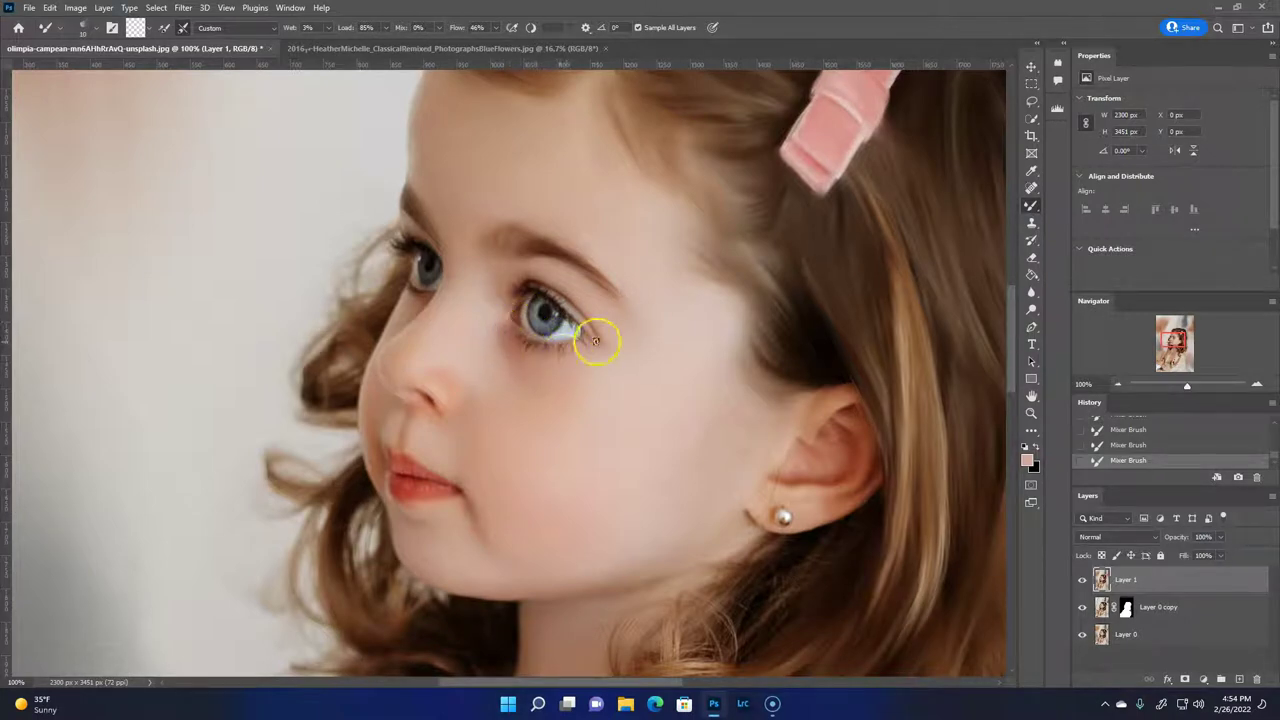
# Brighten both eyes with the Dodge Tool at 49% exposure.
pyautogui.press('o')
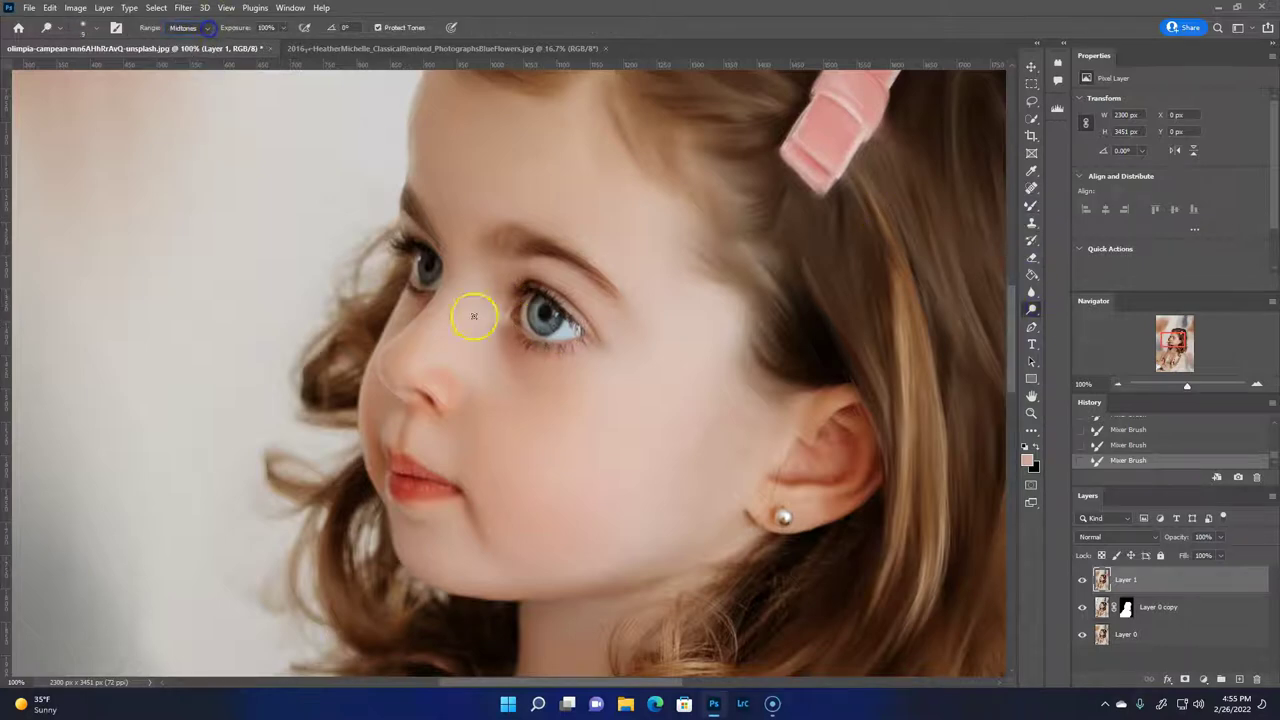
pyautogui.moveTo(276, 27); pyautogui.dragTo(240, 40)
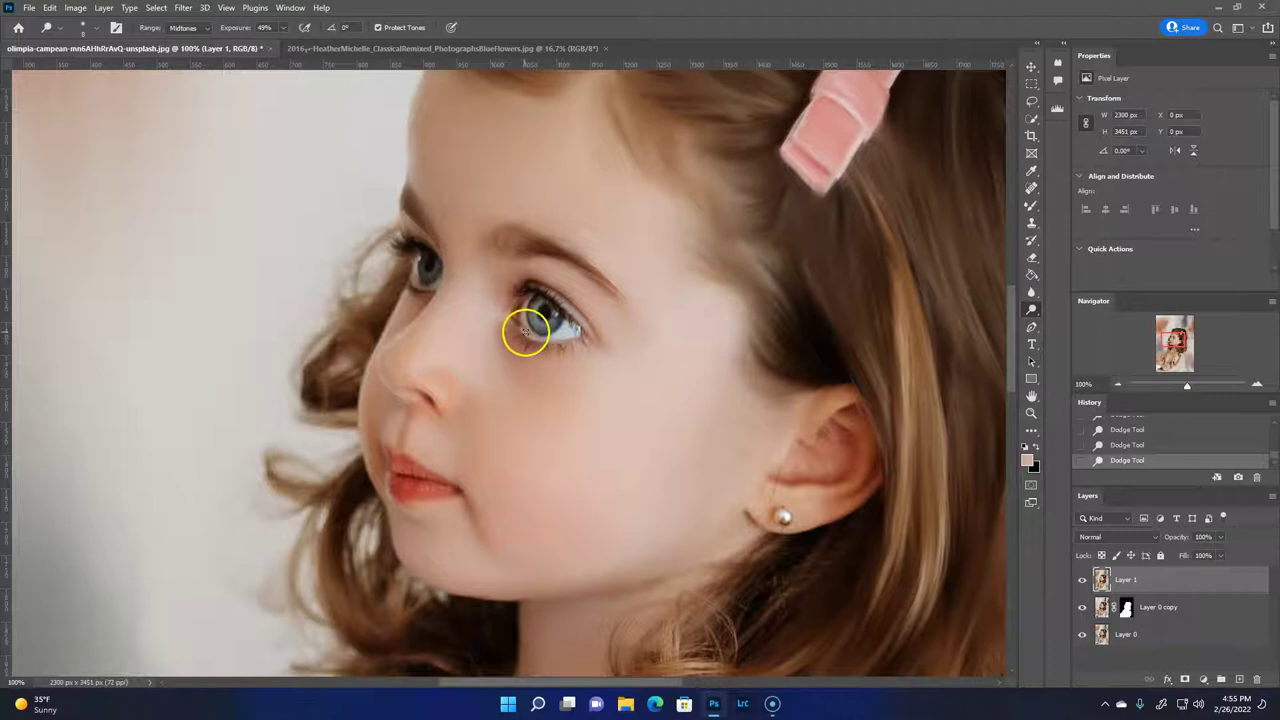
pyautogui.moveTo(521, 328); pyautogui.dragTo(563, 346)
pyautogui.moveTo(431, 286); pyautogui.dragTo(442, 267)
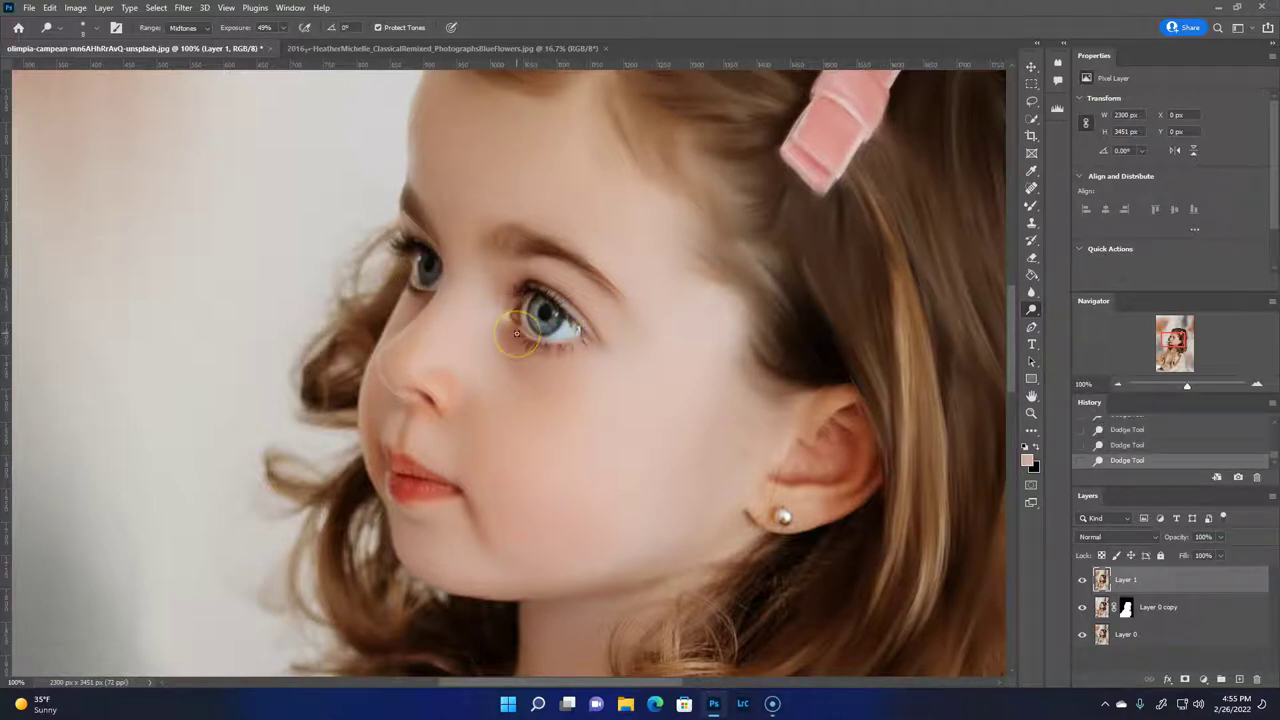
# Blend the skin around the left eye with the Mixer Brush.
pyautogui.press('b')
pyautogui.moveTo(423, 274)
pyautogui.mouseDown()
pyautogui.moveTo(437, 261)
pyautogui.moveTo(415, 275)
pyautogui.moveTo(408, 309)
pyautogui.moveTo(410, 296)
pyautogui.mouseUp()
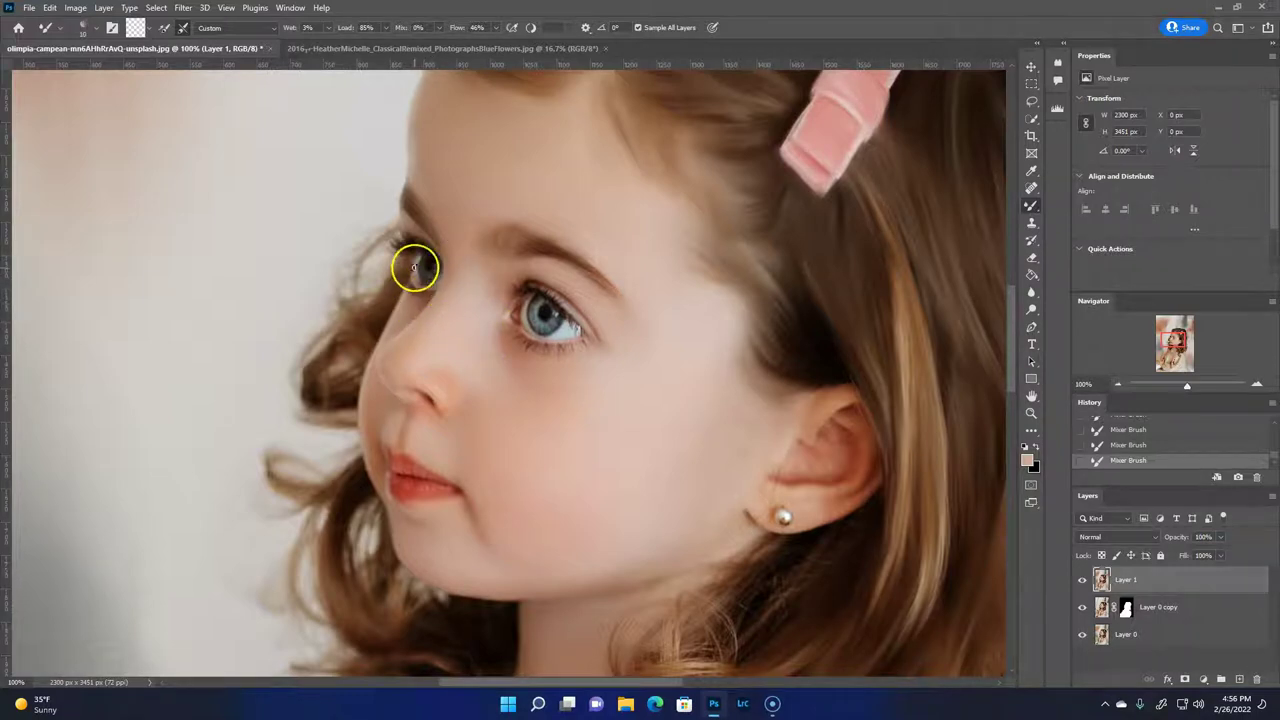
pyautogui.click(1024, 311)
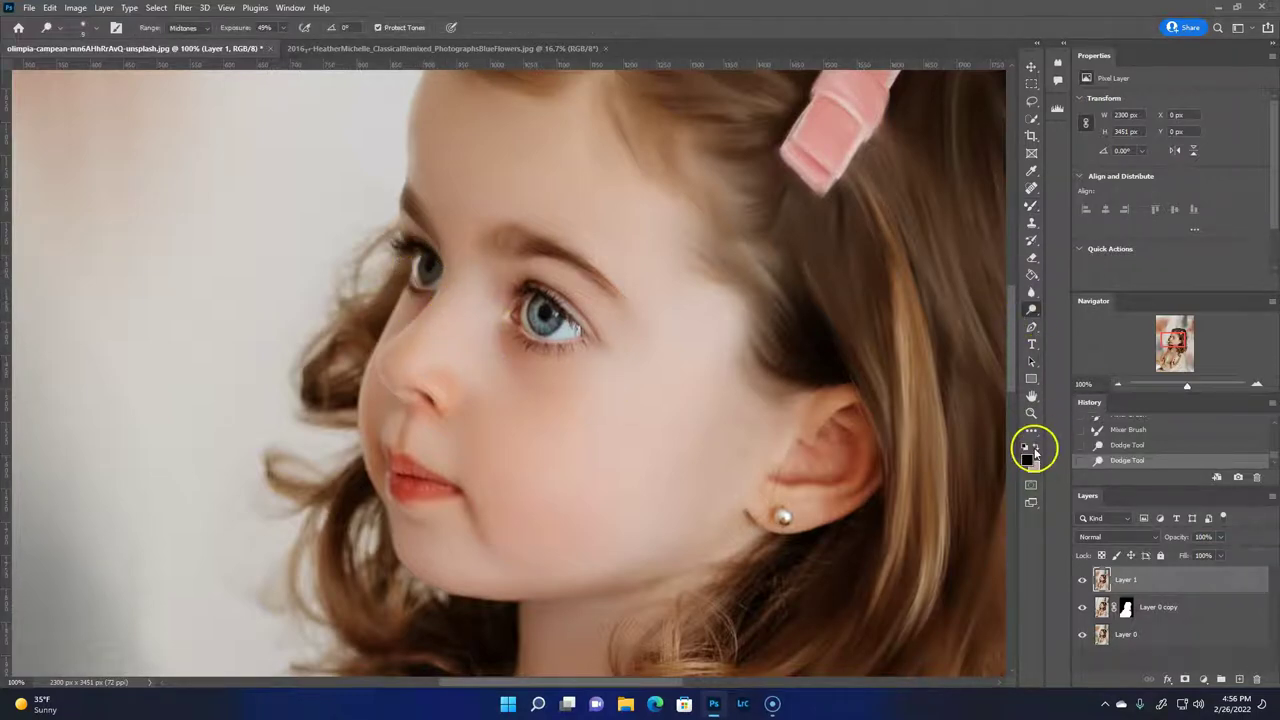
pyautogui.click(1033, 207)
pyautogui.moveTo(416, 219)
pyautogui.mouseDown()
pyautogui.moveTo(431, 246)
pyautogui.moveTo(494, 191)
pyautogui.moveTo(457, 260)
pyautogui.mouseUp()
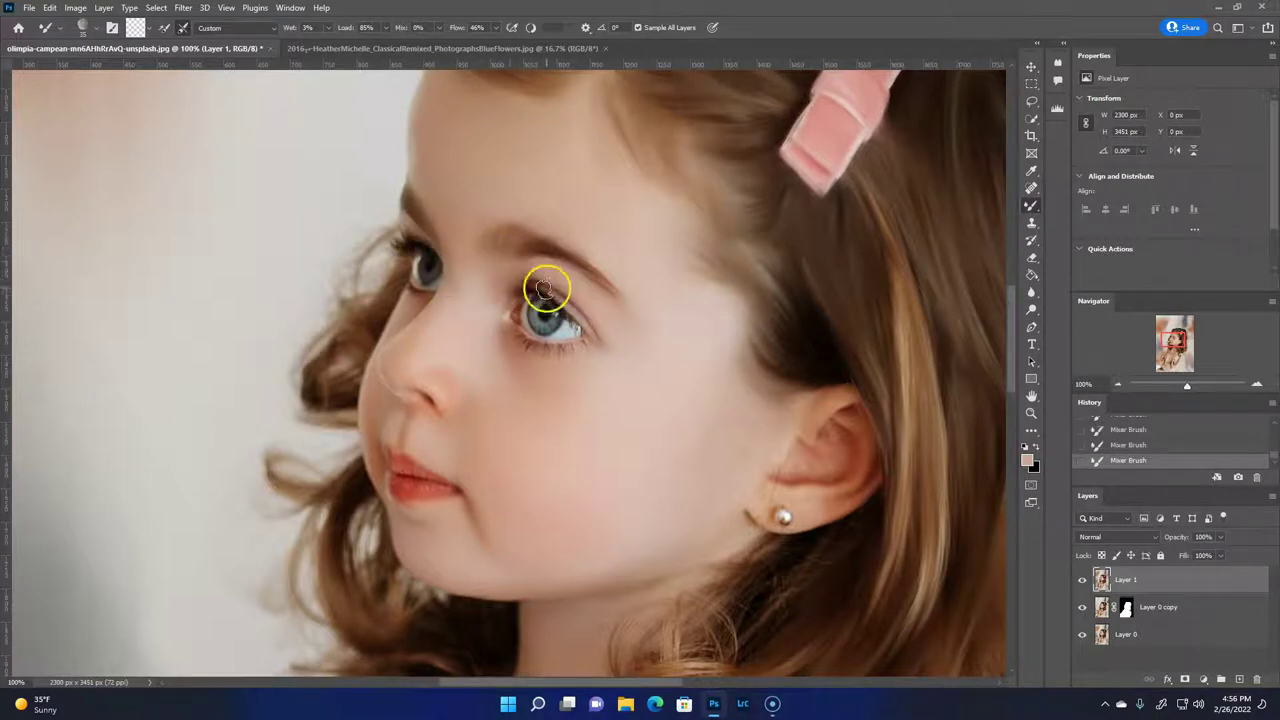
# Pick a wetter preset, load skin colour, shrink the brush, set white paint, and lower Mix to 0%.
pyautogui.click(86, 28)
pyautogui.click(430, 28)
pyautogui.keyDown('alt'); pyautogui.click(425, 275); pyautogui.keyUp('alt')
pyautogui.press('[')
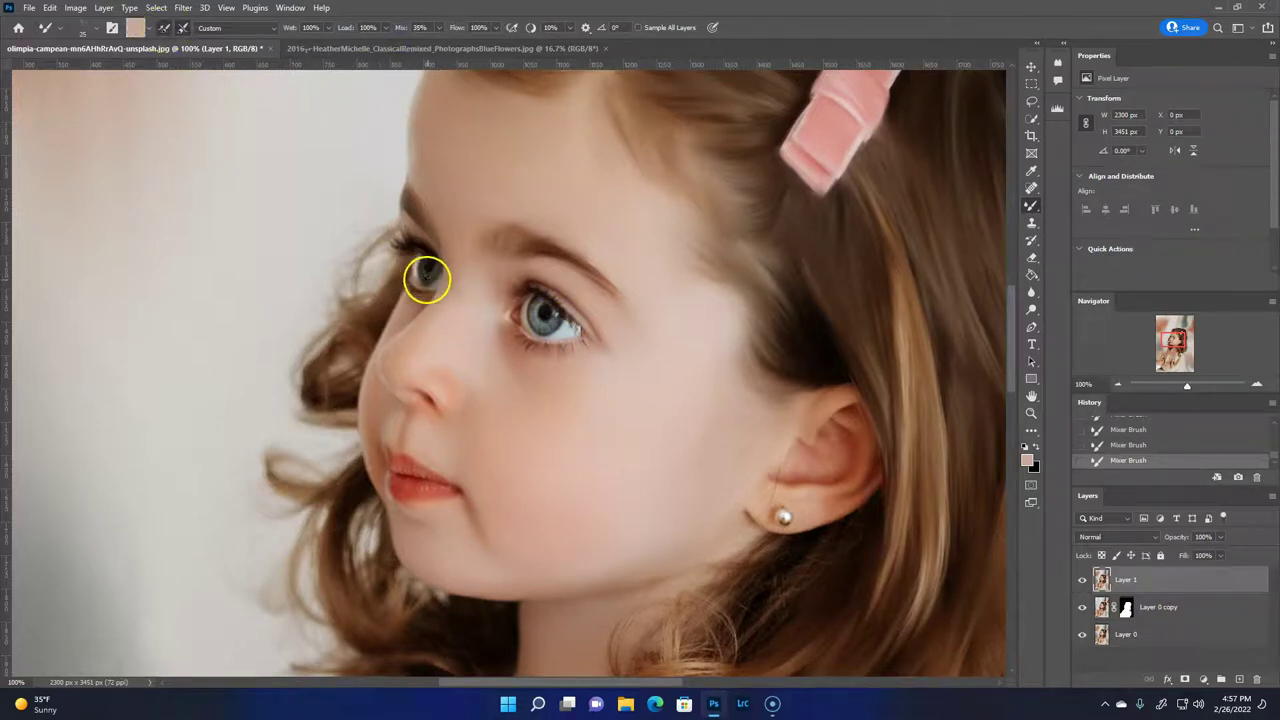
pyautogui.click(1036, 446)
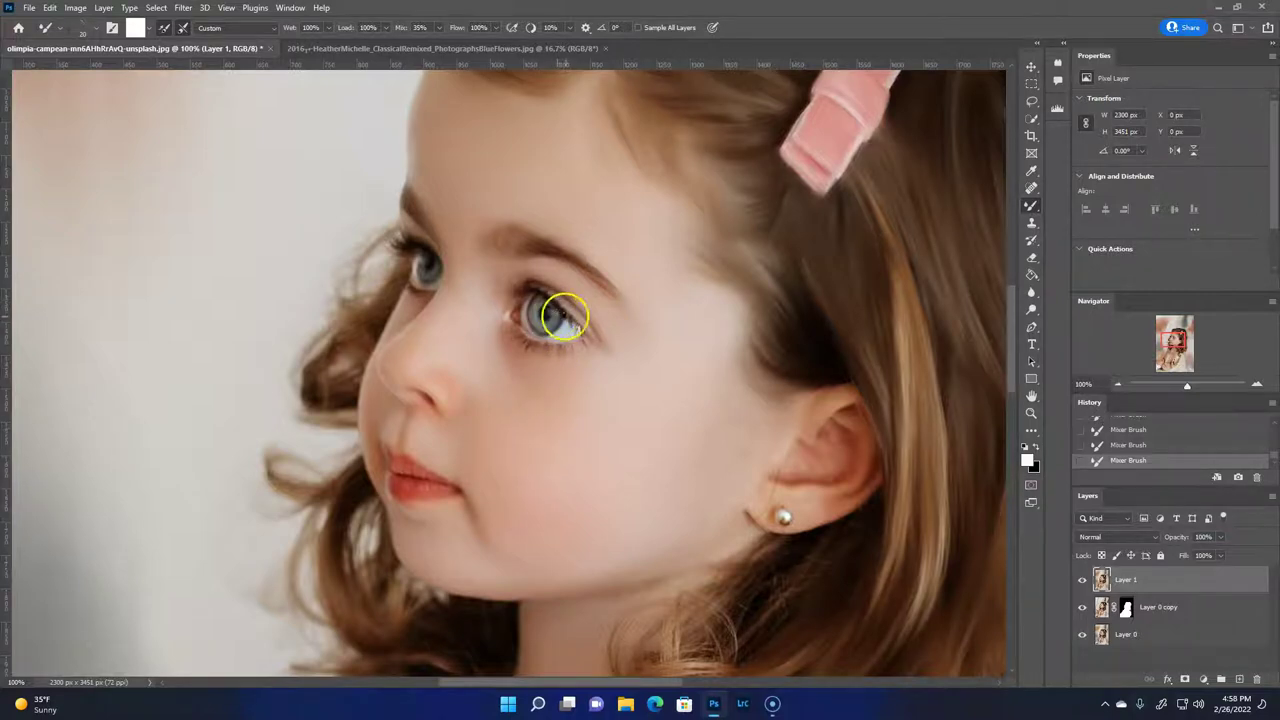
pyautogui.moveTo(434, 28); pyautogui.dragTo(369, 46)
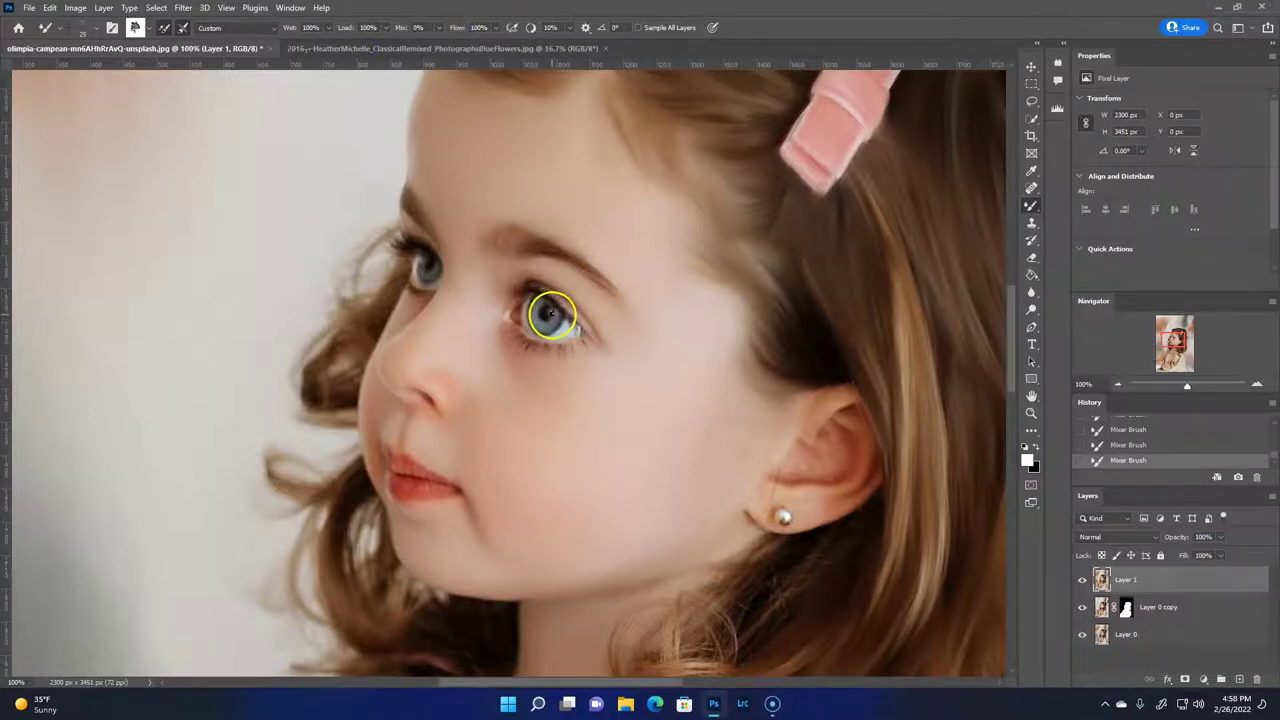
# Clean the brush and choose the Chalk 44 pixels brush from Dry Media Brushes.
pyautogui.click(165, 29)
pyautogui.click(83, 28)
pyautogui.click(171, 286)
pyautogui.scroll(-2, 106, 286)
pyautogui.scroll(-1, 200, 318)
pyautogui.click(34, 371)
pyautogui.moveTo(357, 263); pyautogui.dragTo(363, 326)
pyautogui.click(113, 332)
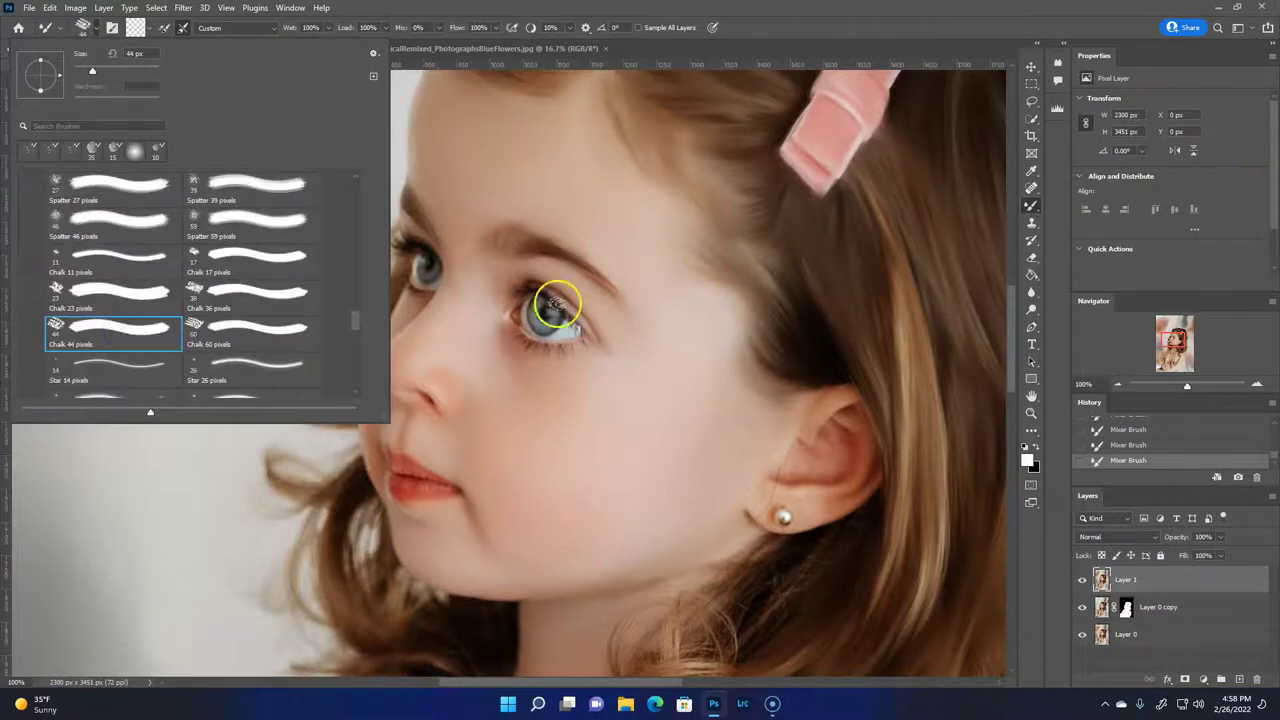
pyautogui.click(521, 212)
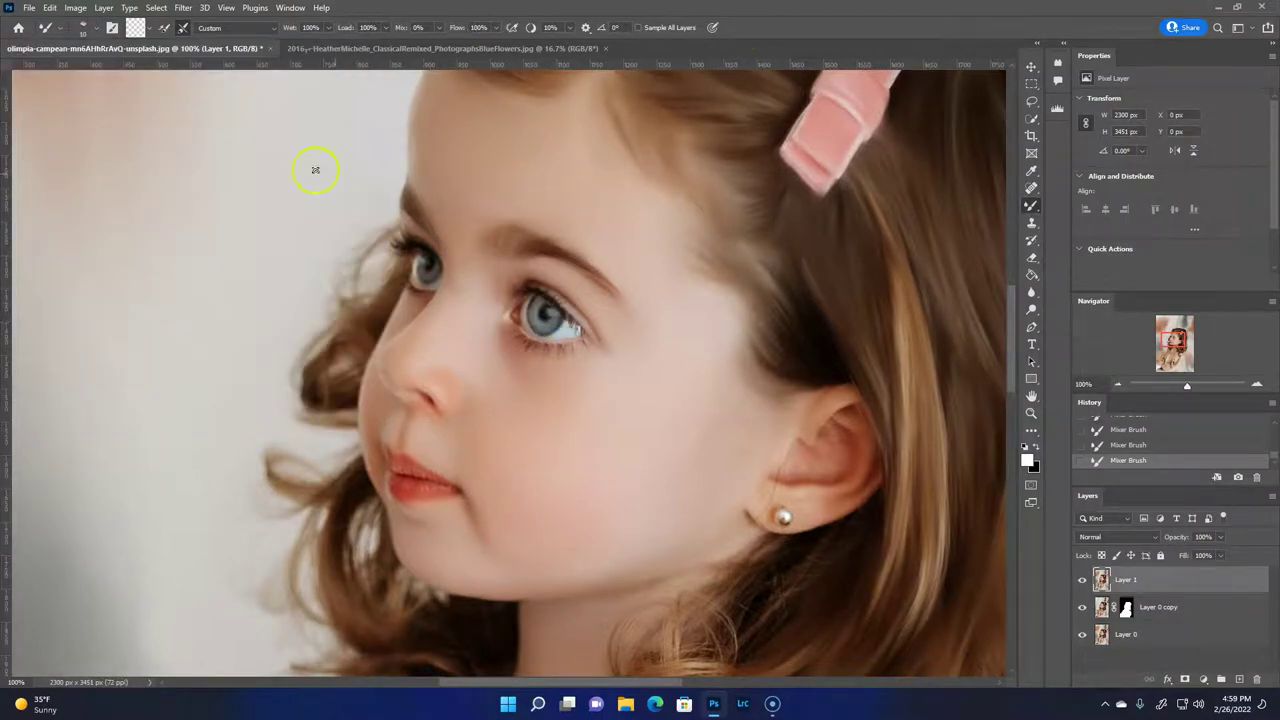
# Undo the last stroke, switch to the Chalk 17 brush, and dab strokes on the lip and right eye.
pyautogui.hotkey('ctrl', 'z')
pyautogui.click(88, 28)
pyautogui.doubleClick(251, 257)
pyautogui.click(434, 473)
pyautogui.click(551, 313)
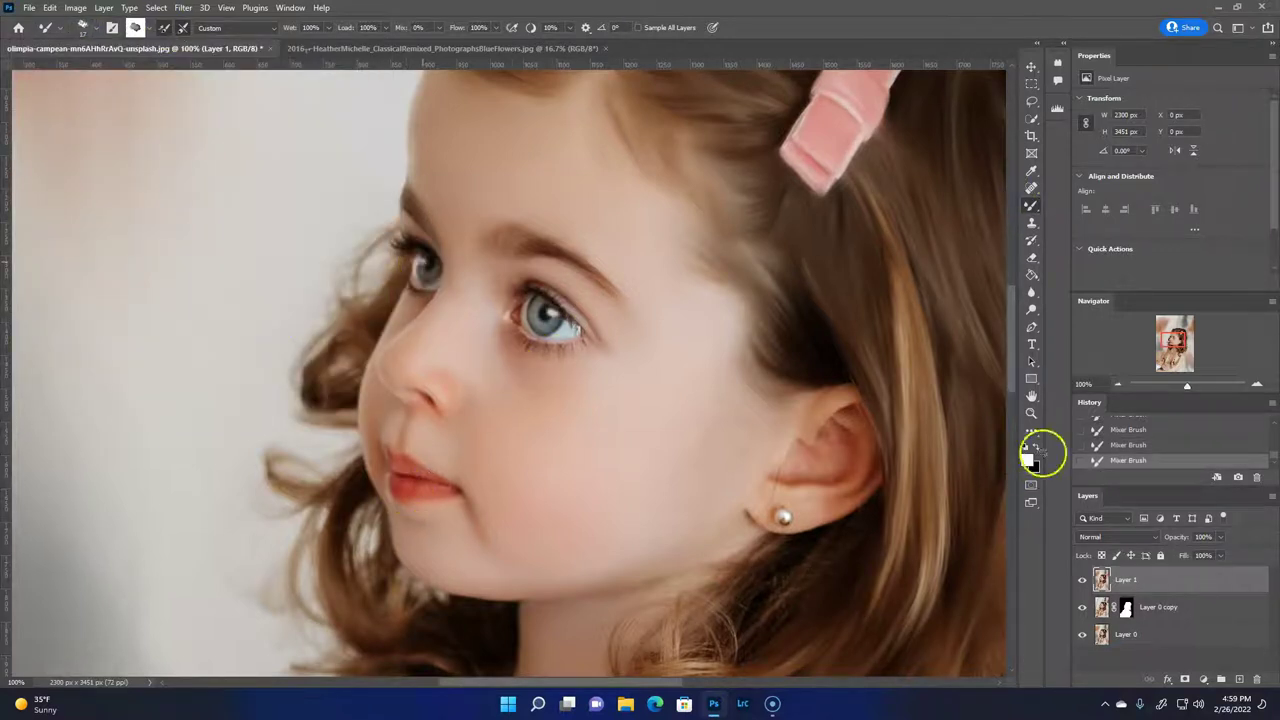
# Undo again, reset the colours to black and white, and paint a dark stroke near the eye.
pyautogui.press('x')
pyautogui.press('x')
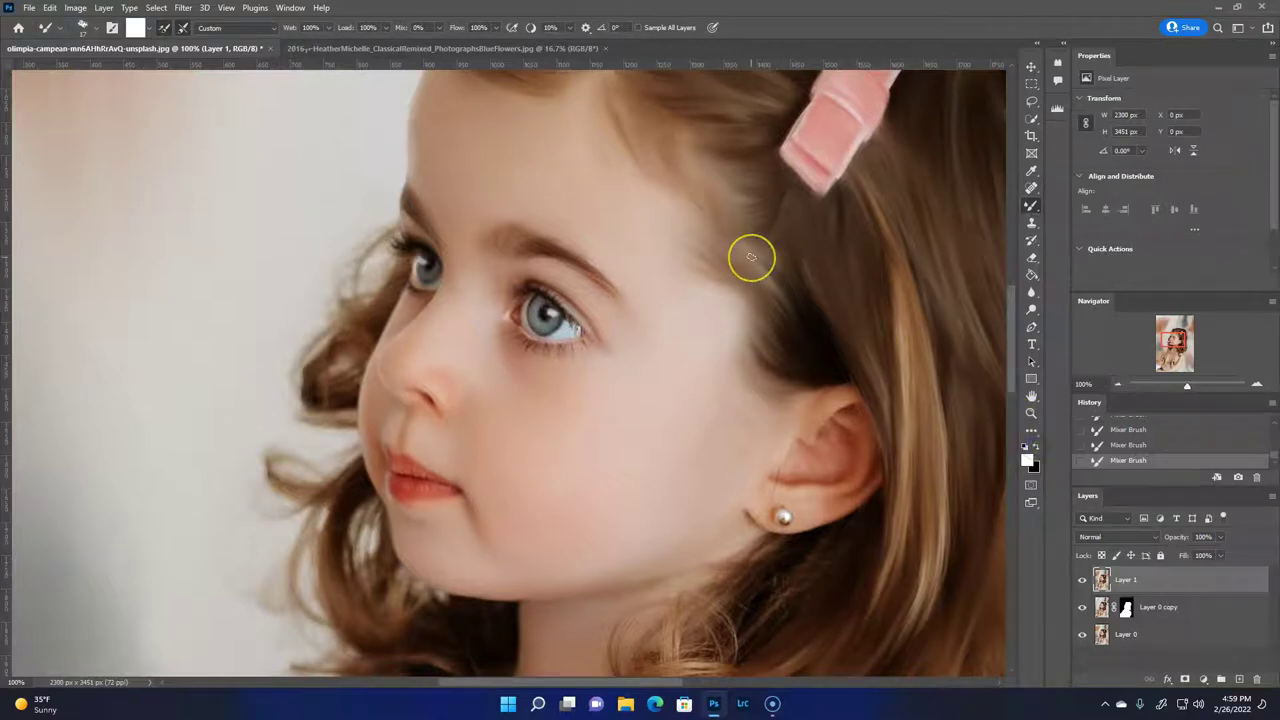
pyautogui.hotkey('ctrl', 'z')
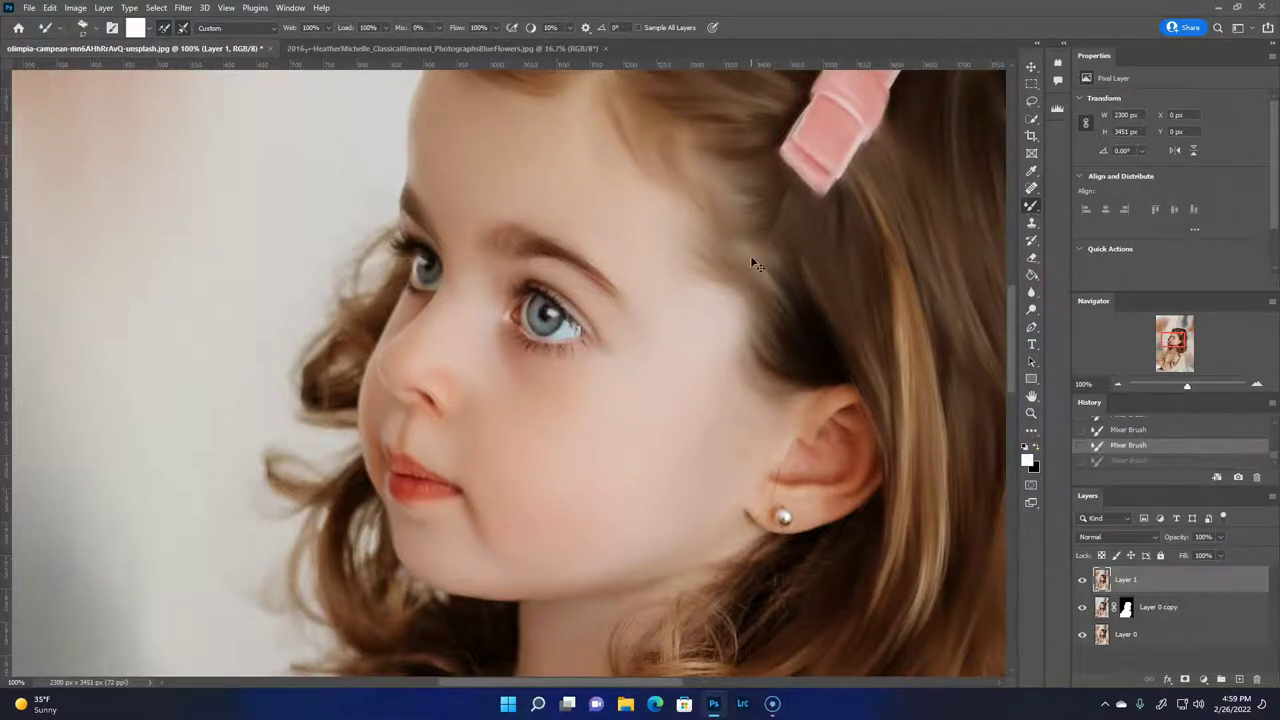
pyautogui.click(1026, 458)
pyautogui.click(411, 283)
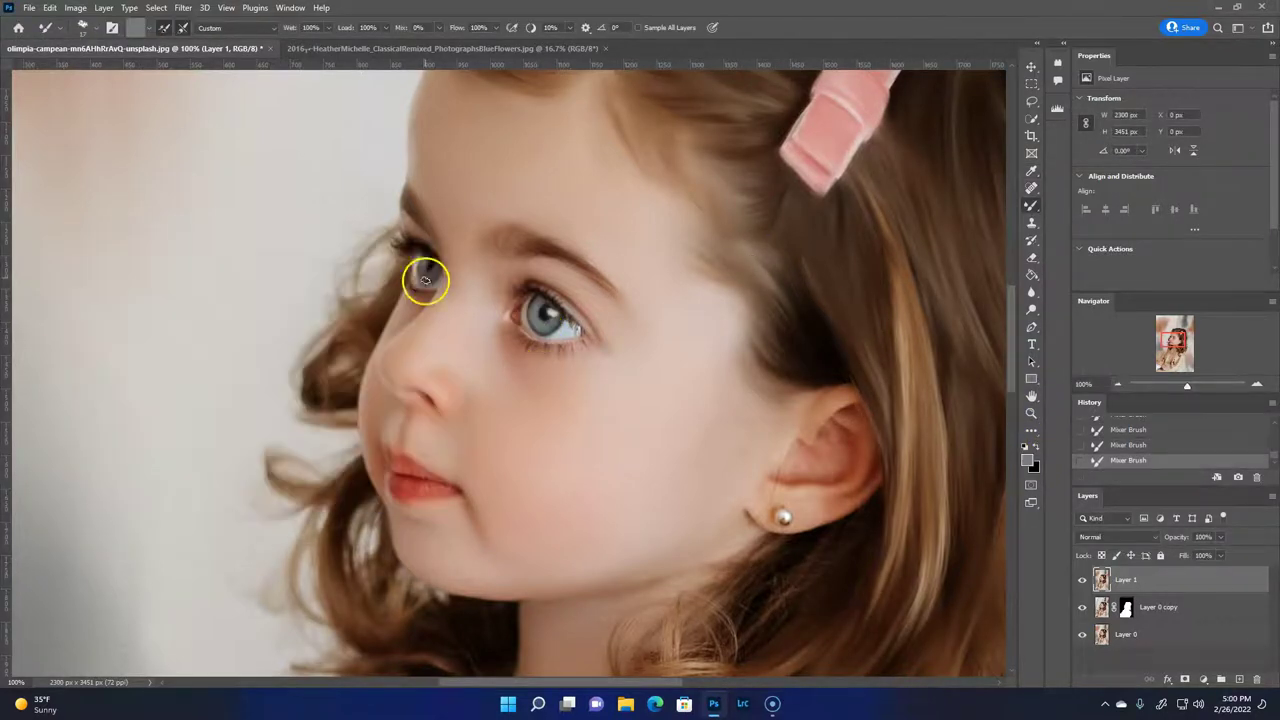
pyautogui.click(1024, 446)
pyautogui.moveTo(434, 271); pyautogui.dragTo(432, 263)
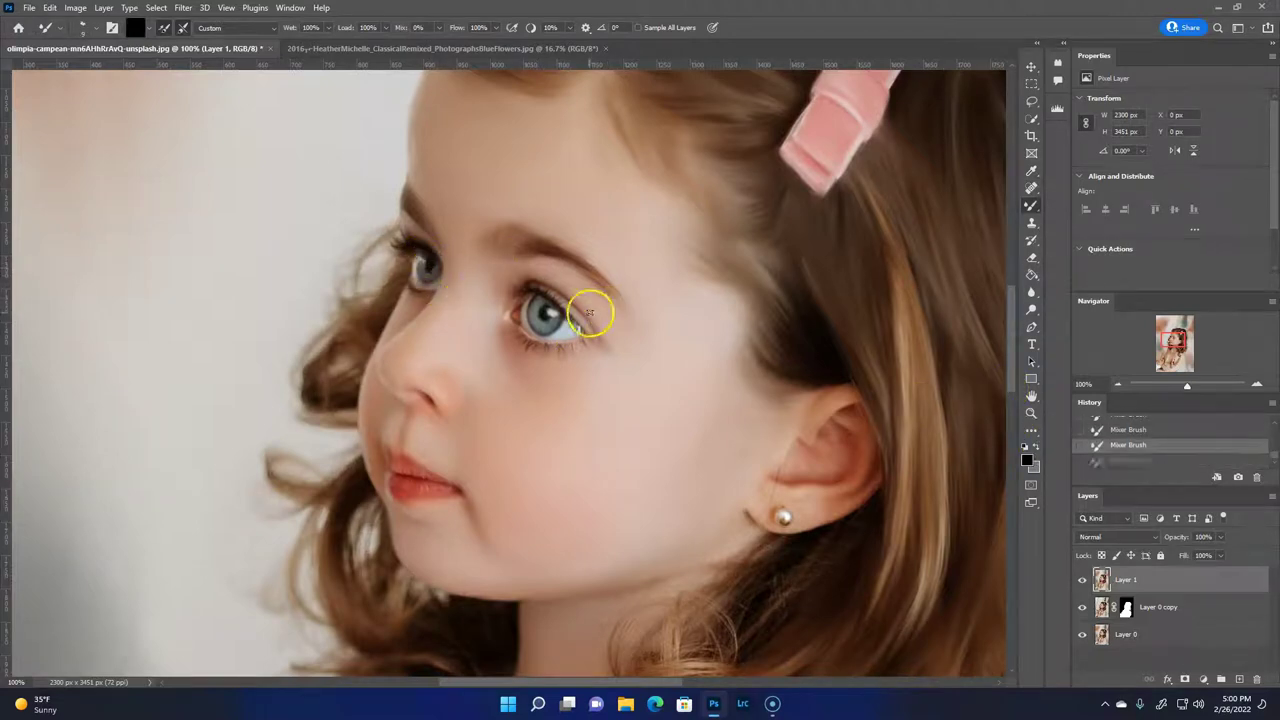
# Raise Mix to 37%, load grey, and blend the pixels around the eye corner.
pyautogui.moveTo(427, 28); pyautogui.dragTo(450, 52)
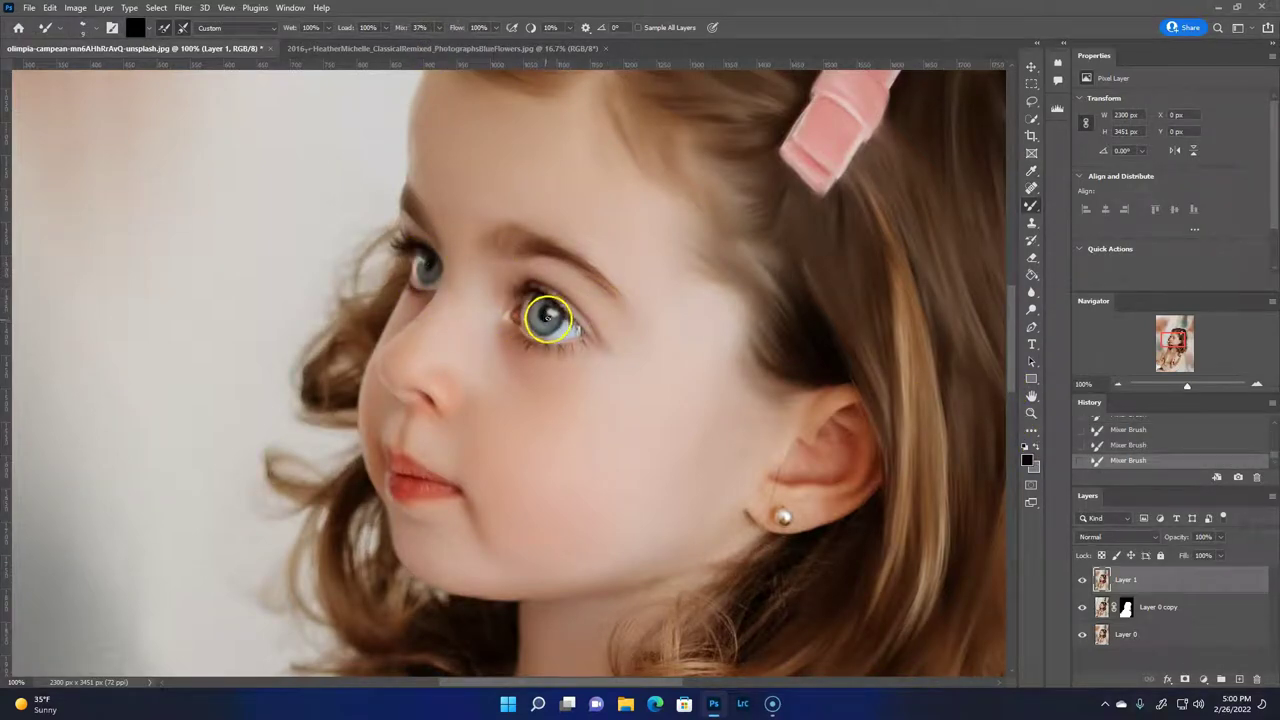
pyautogui.click(1035, 447)
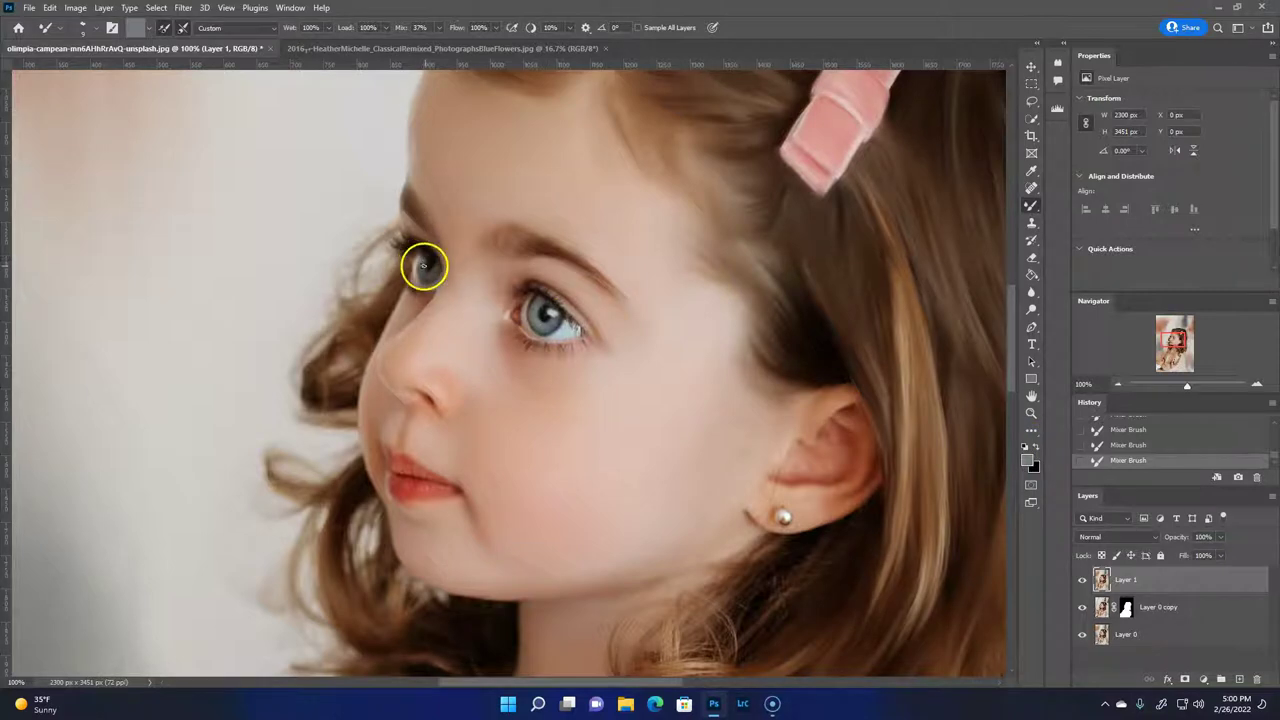
pyautogui.moveTo(420, 271)
pyautogui.mouseDown()
pyautogui.moveTo(434, 277)
pyautogui.moveTo(417, 261)
pyautogui.mouseUp()
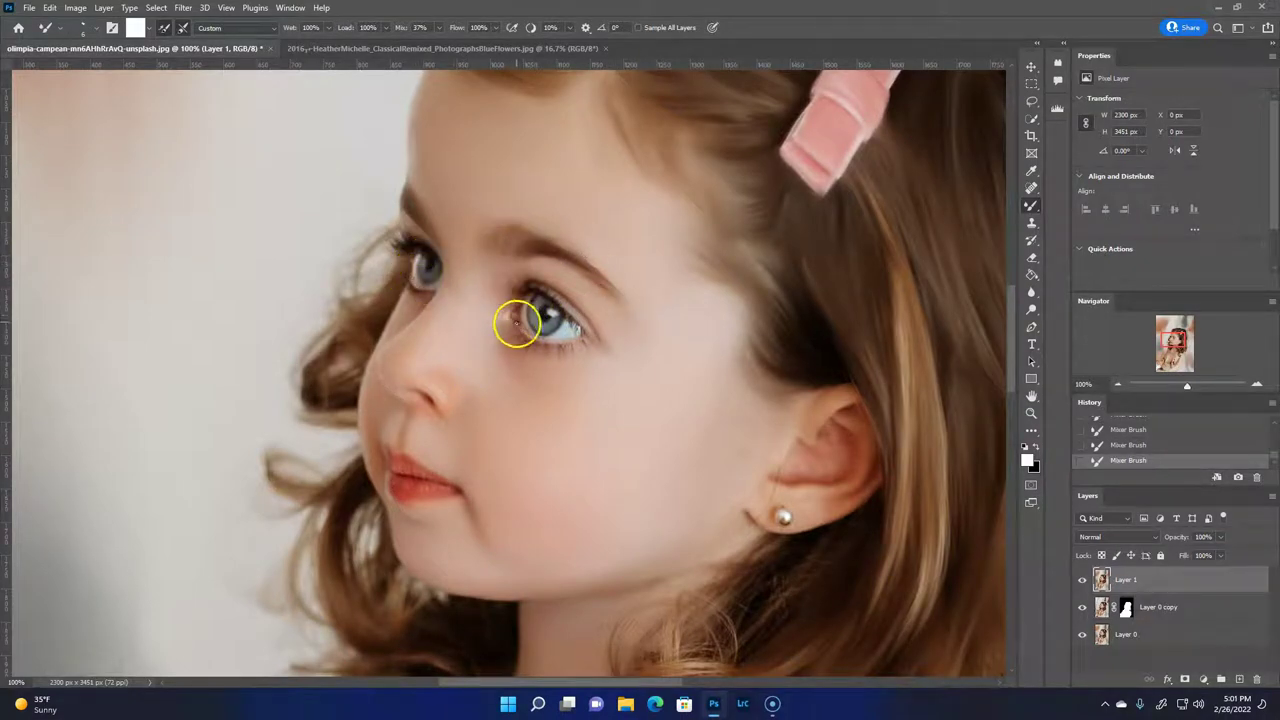
pyautogui.click(237, 28)
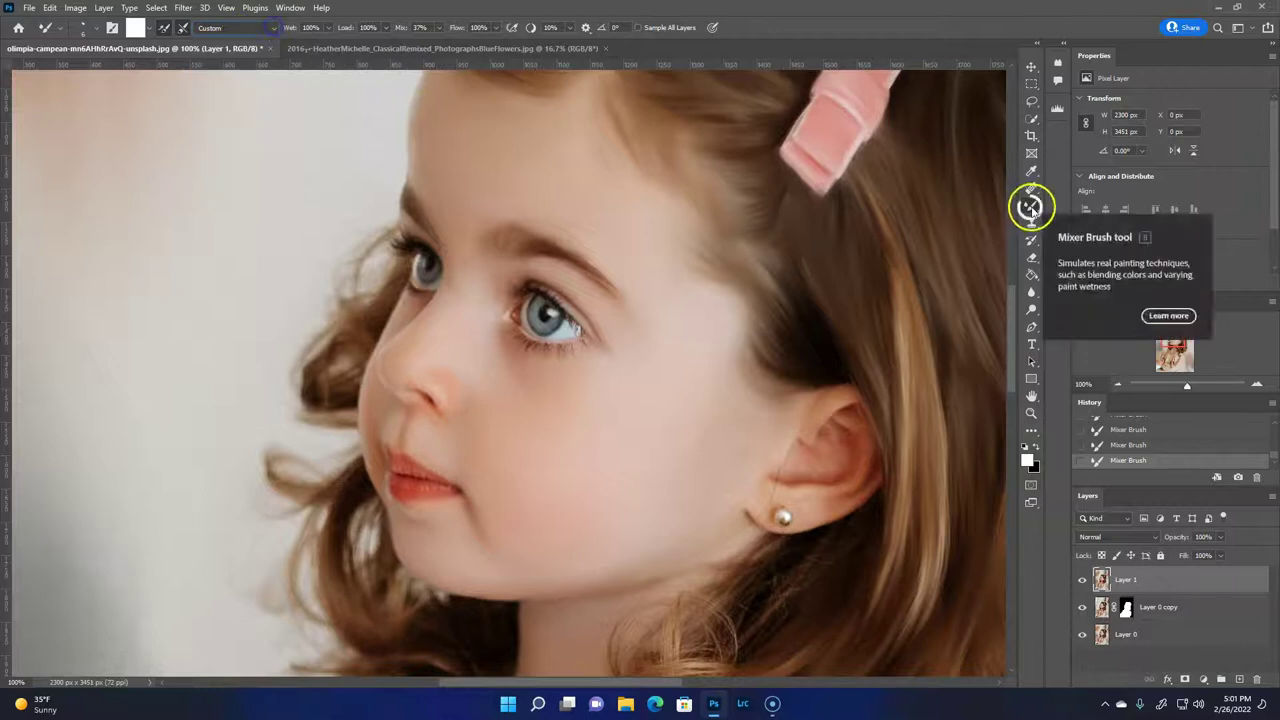
# Pick a Thick Heavy Brushes brush and set its blend mode to Lighten.
pyautogui.moveTo(357, 251); pyautogui.dragTo(355, 380)
pyautogui.click(97, 372)
pyautogui.click(240, 235)
pyautogui.click(180, 50)
pyautogui.click(195, 27)
pyautogui.click(185, 150)
# Set a light pink colour and Screen blend mode, and paint soft pink light over the right eye.
pyautogui.click(1026, 458)
pyautogui.click(114, 275)
pyautogui.click(403, 277)
pyautogui.hotkey('ctrl', 'z')
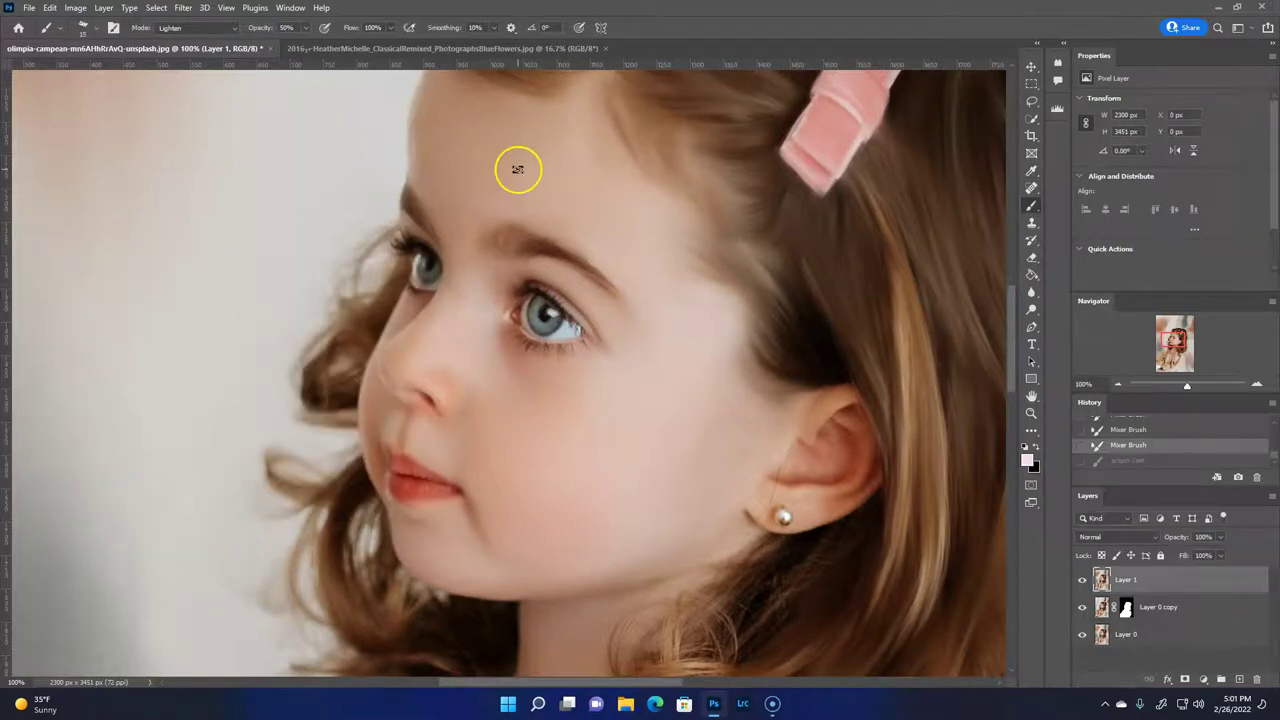
pyautogui.click(190, 27)
pyautogui.click(190, 45)
pyautogui.moveTo(535, 292); pyautogui.dragTo(551, 294)
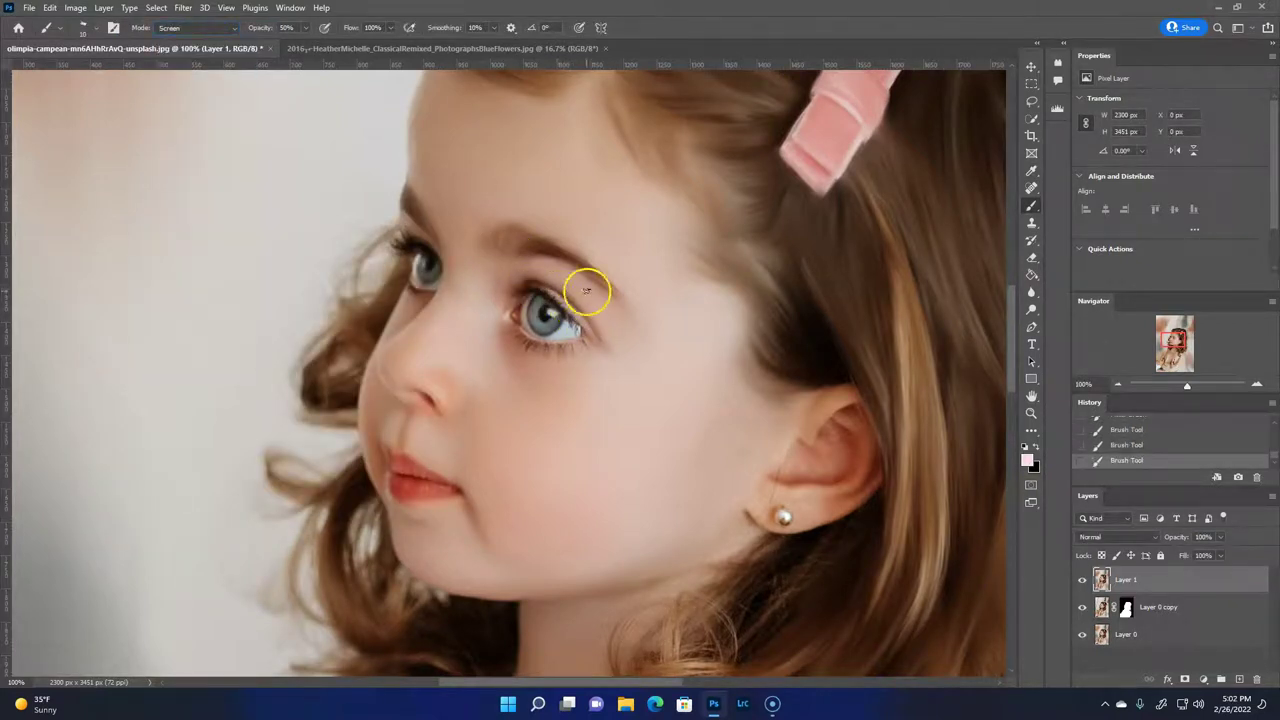
pyautogui.hotkey('ctrl', 'z')
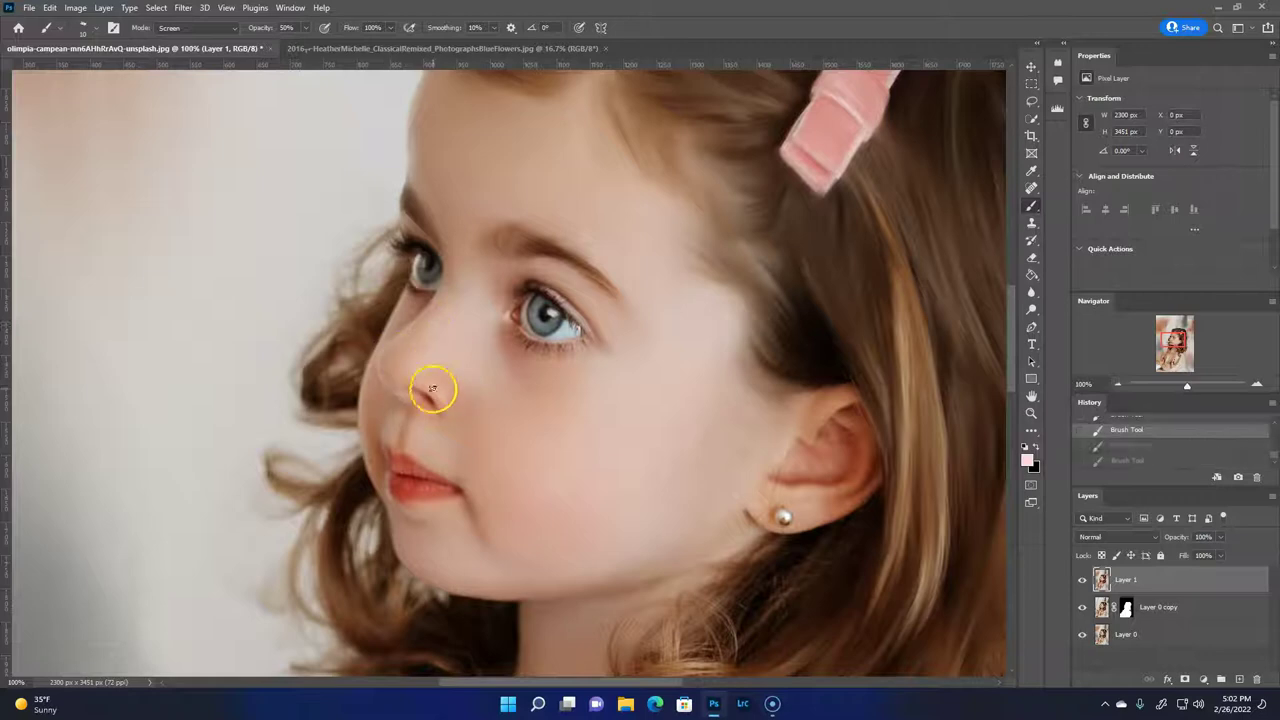
pyautogui.hotkey('ctrl', 'shift', 'z')
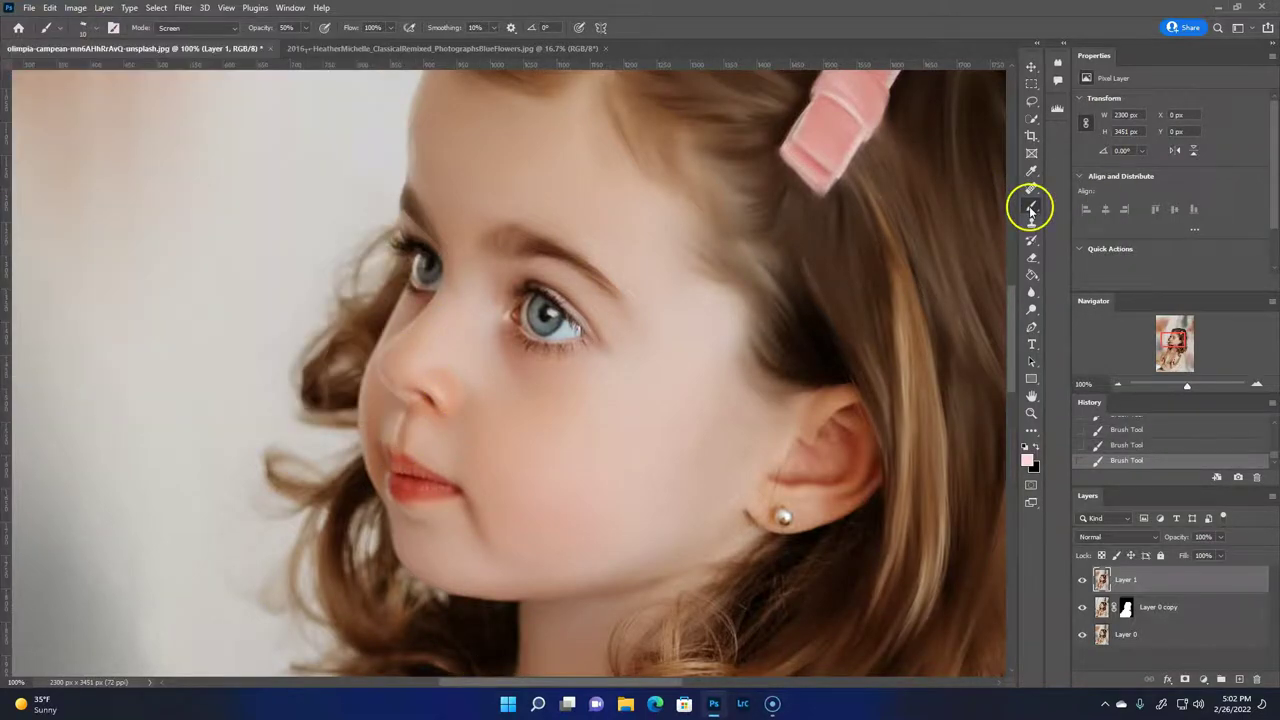
# Return to a larger soft Mixer Brush and blend the right eye and the hair edge by the left eye.
pyautogui.rightClick(1032, 205)
pyautogui.click(1090, 255)
pyautogui.click(95, 37)
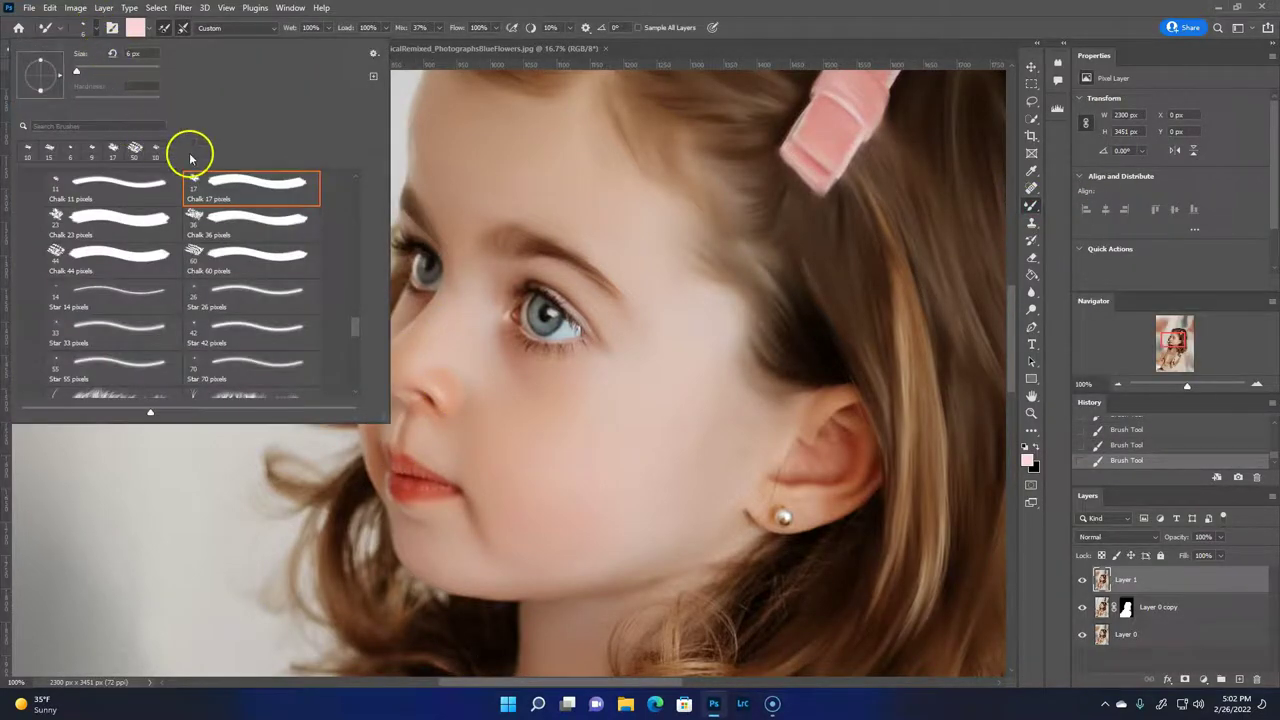
pyautogui.scroll(5, 360, 251)
pyautogui.scroll(-1, 360, 217)
pyautogui.click(418, 22)
pyautogui.moveTo(566, 314); pyautogui.dragTo(562, 298)
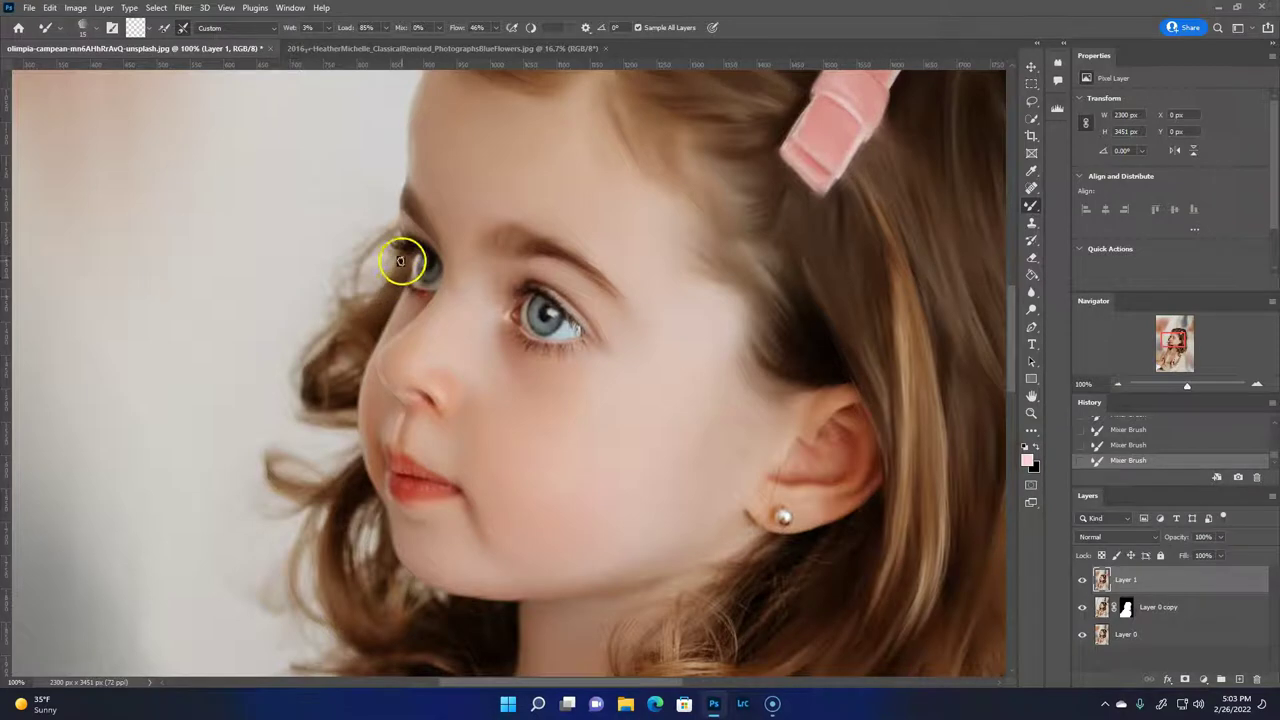
pyautogui.keyDown('alt'); pyautogui.click(339, 226); pyautogui.keyUp('alt')
pyautogui.moveTo(390, 192); pyautogui.dragTo(370, 298)
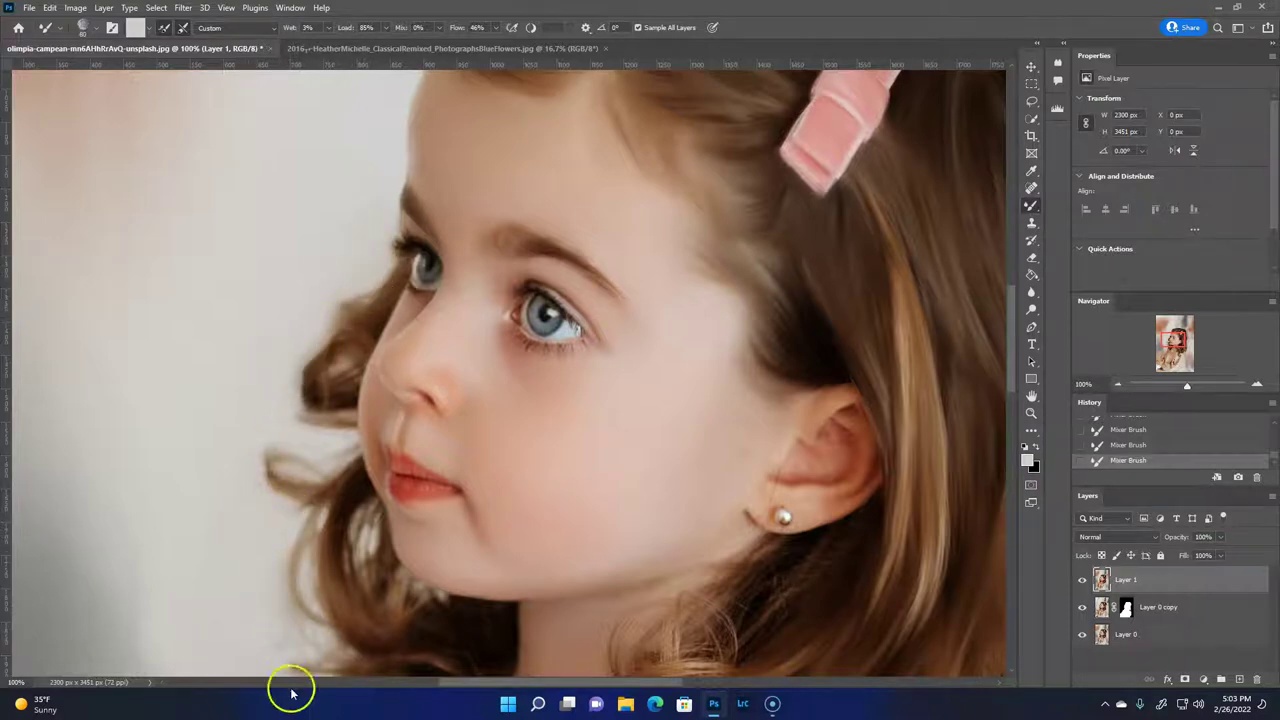
# Zoom to the eyes and mixer-brush dark brown into the right eye's upper lashes and outer corner.
pyautogui.scroll(-5, 229, 363)
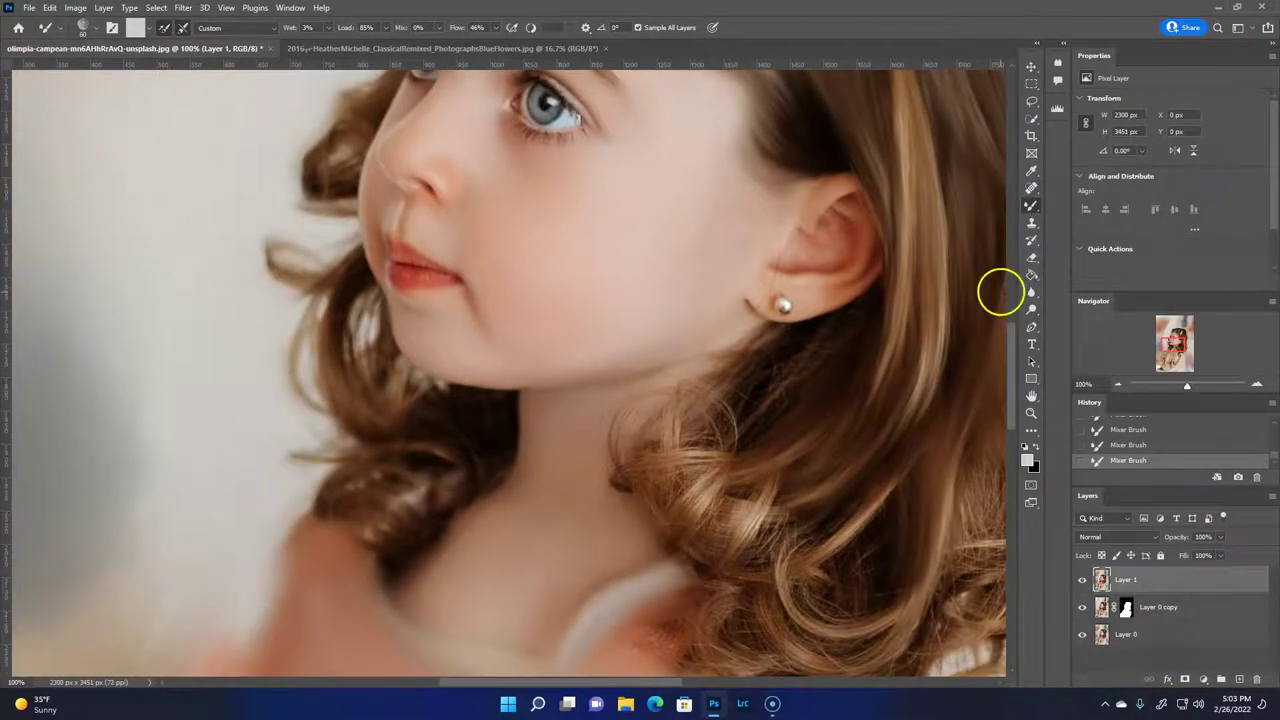
pyautogui.click(1118, 384)
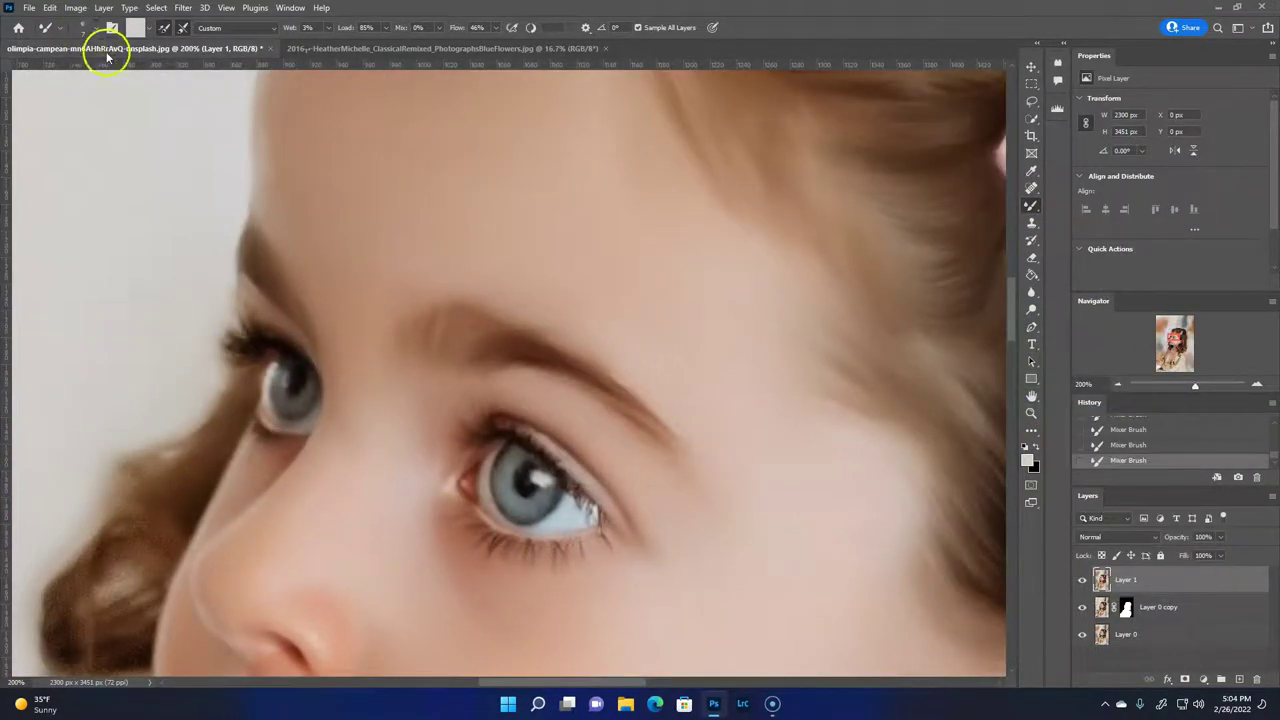
pyautogui.click(95, 28)
pyautogui.doubleClick(243, 294)
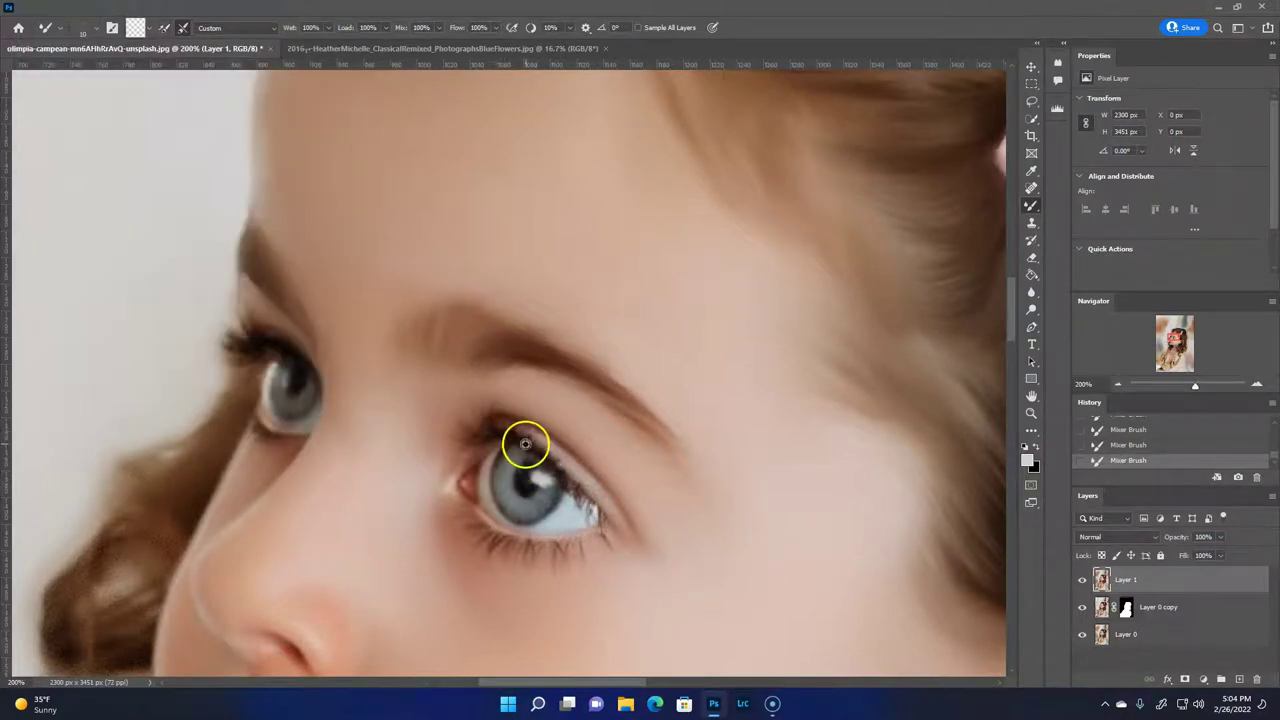
pyautogui.click(164, 29)
pyautogui.click(1027, 460)
pyautogui.click(249, 434)
pyautogui.click(394, 278)
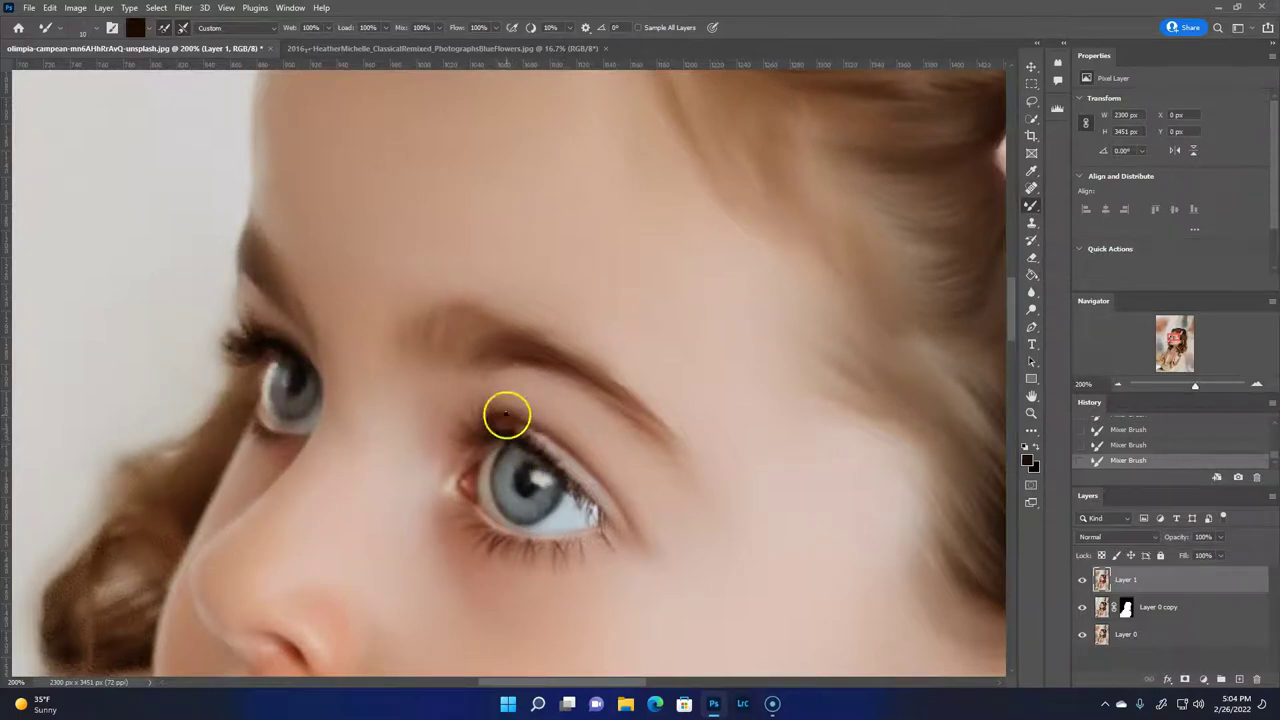
pyautogui.moveTo(497, 432)
pyautogui.mouseDown()
pyautogui.moveTo(482, 444)
pyautogui.moveTo(594, 513)
pyautogui.mouseUp()
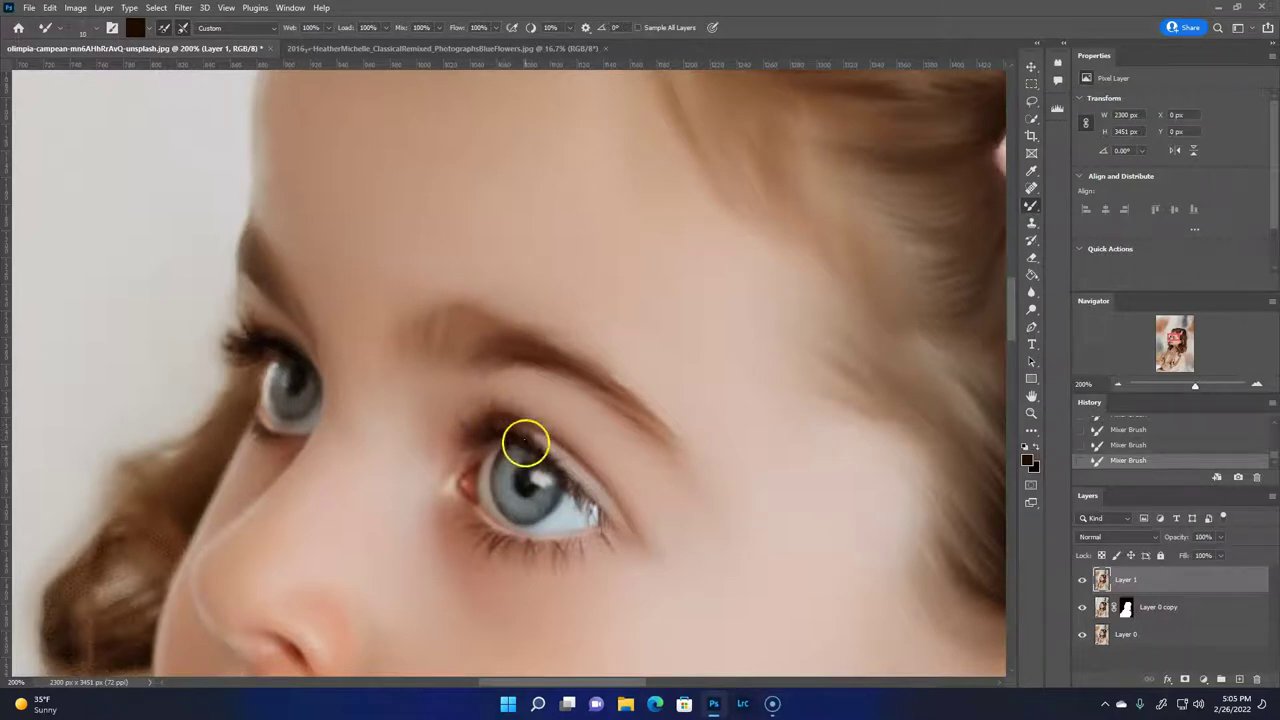
pyautogui.moveTo(575, 496); pyautogui.dragTo(579, 547)
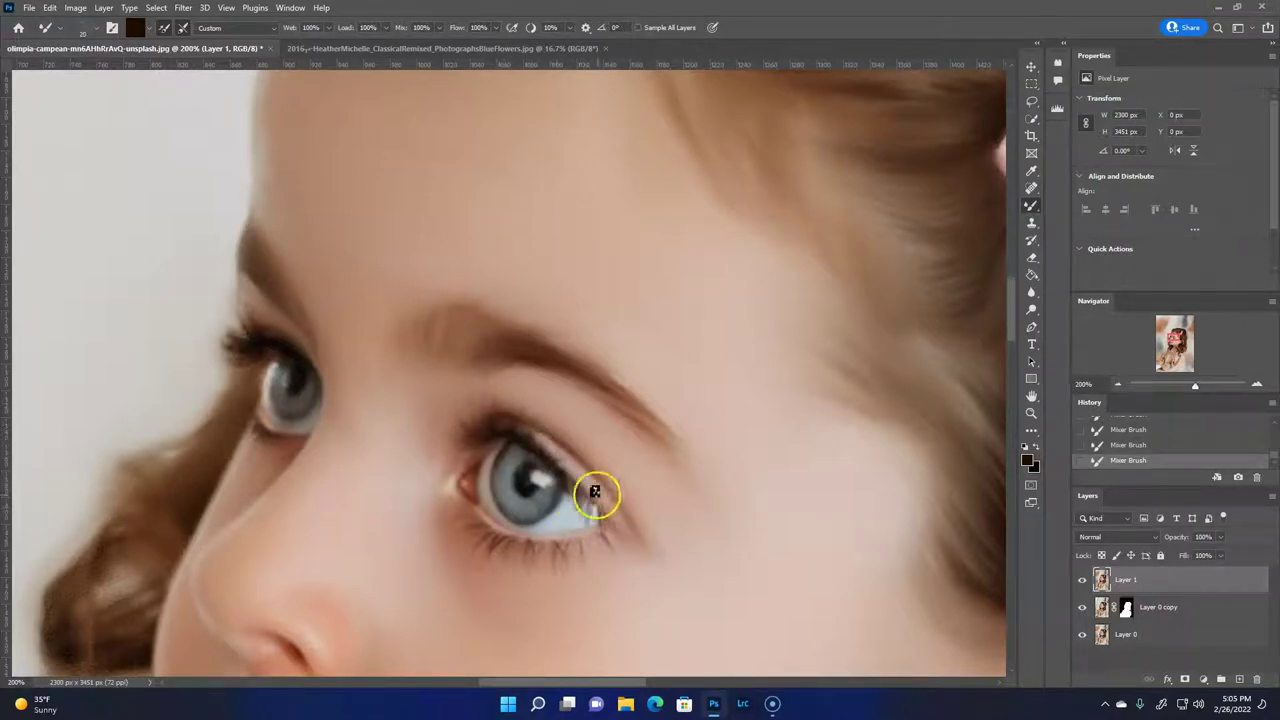
# Thicken the upper lashes with the brush mix at 22%, then lower the mix to 0%.
pyautogui.click(421, 27)
pyautogui.write('22')
pyautogui.moveTo(463, 445)
pyautogui.mouseDown()
pyautogui.moveTo(506, 414)
pyautogui.moveTo(521, 419)
pyautogui.mouseUp()
pyautogui.moveTo(438, 27); pyautogui.dragTo(410, 50)
pyautogui.hotkey('ctrl', 'z')
pyautogui.click(556, 466)
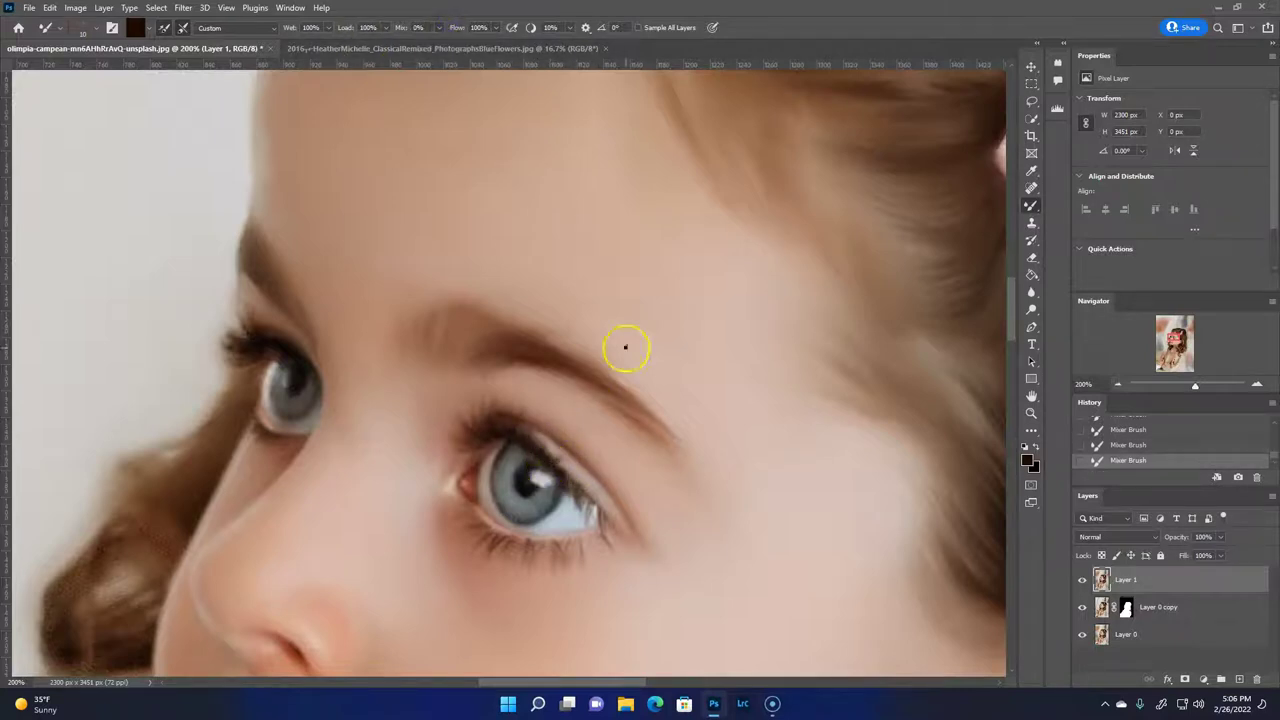
pyautogui.click(494, 549)
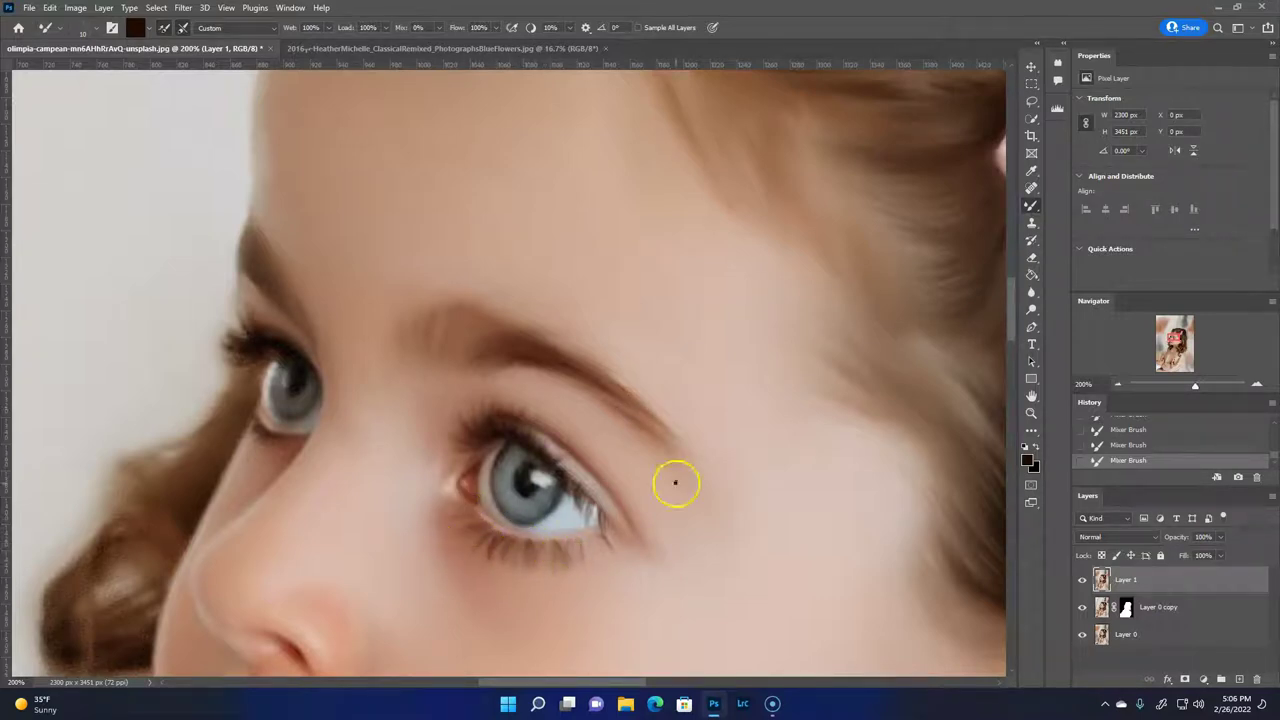
# Add reddish brown strokes and dabs around the right eye.
pyautogui.click(551, 343)
pyautogui.press('Return')
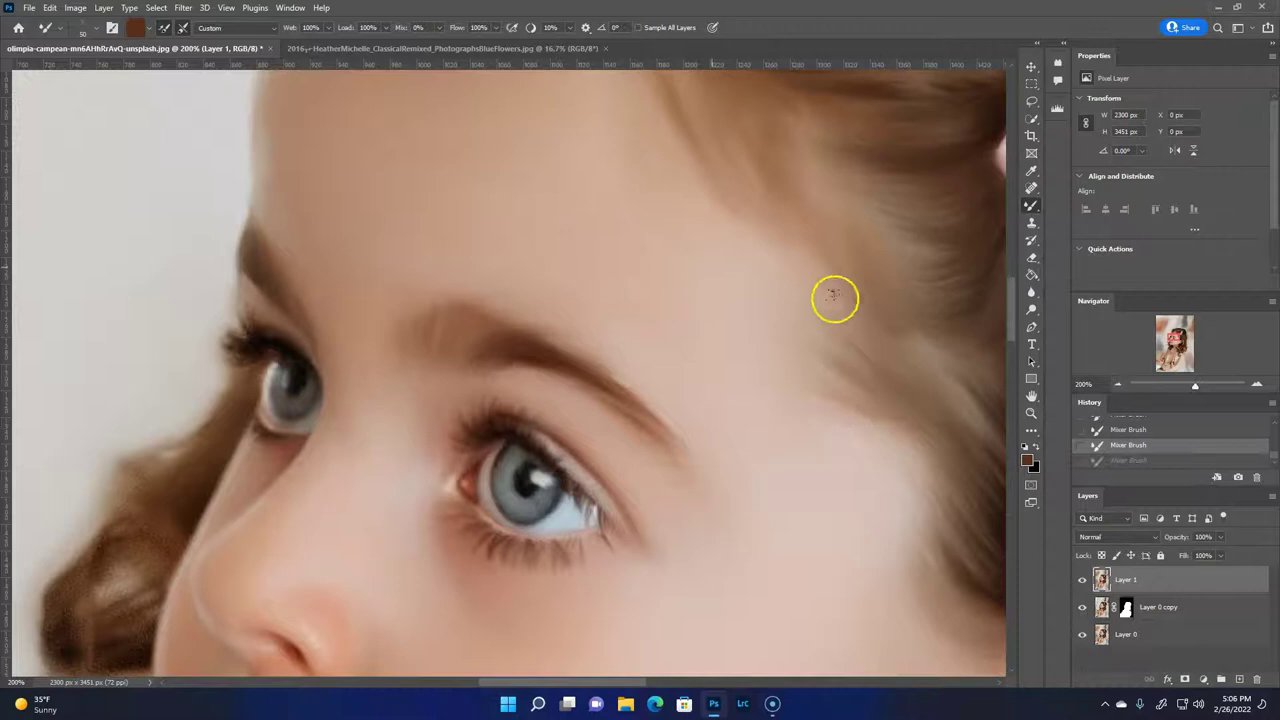
pyautogui.moveTo(563, 441); pyautogui.dragTo(557, 429)
pyautogui.click(557, 457)
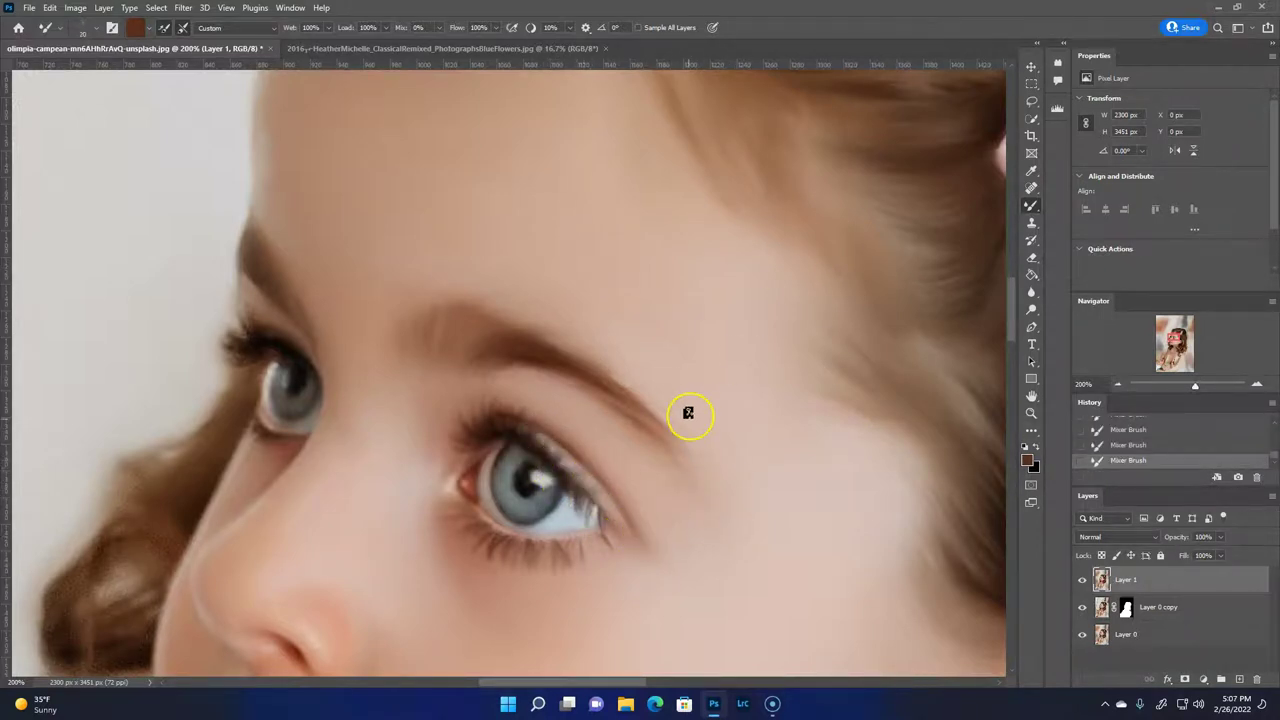
# Sample the iris blue and paint it into the right eye's iris with a small 8 px brush.
pyautogui.click(136, 28)
pyautogui.click(386, 285)
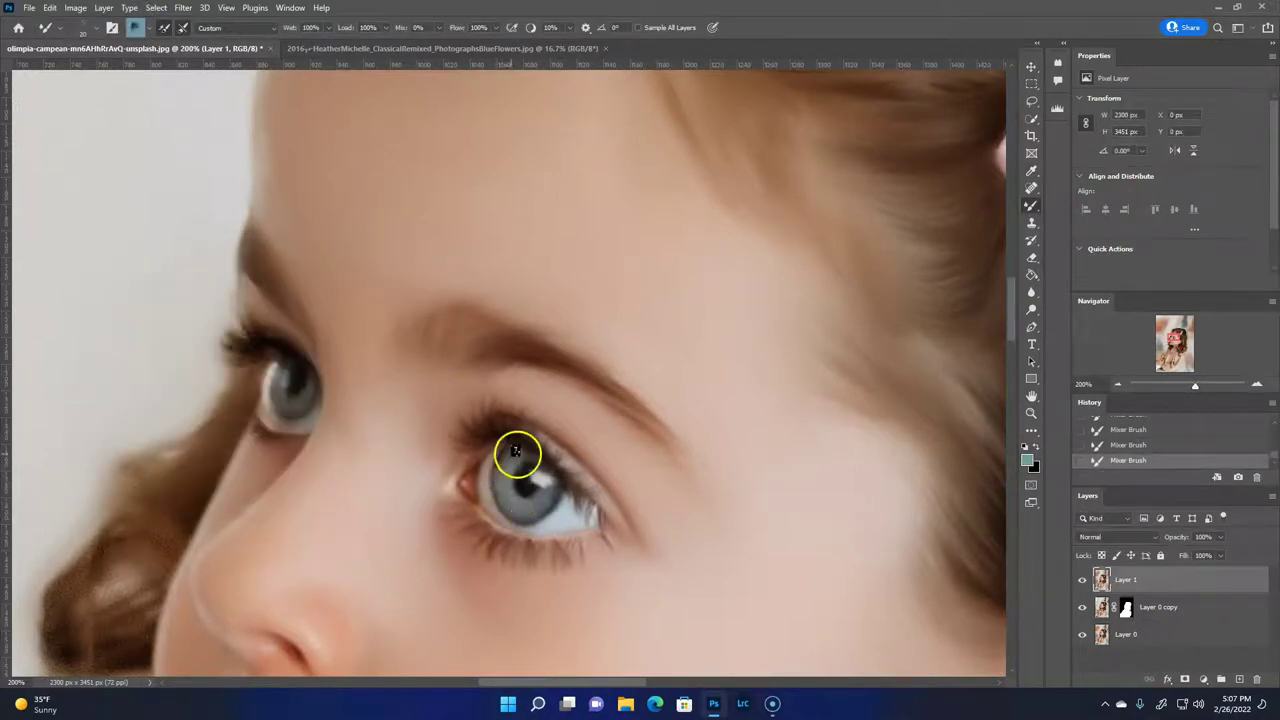
pyautogui.moveTo(329, 423); pyautogui.dragTo(310, 415)
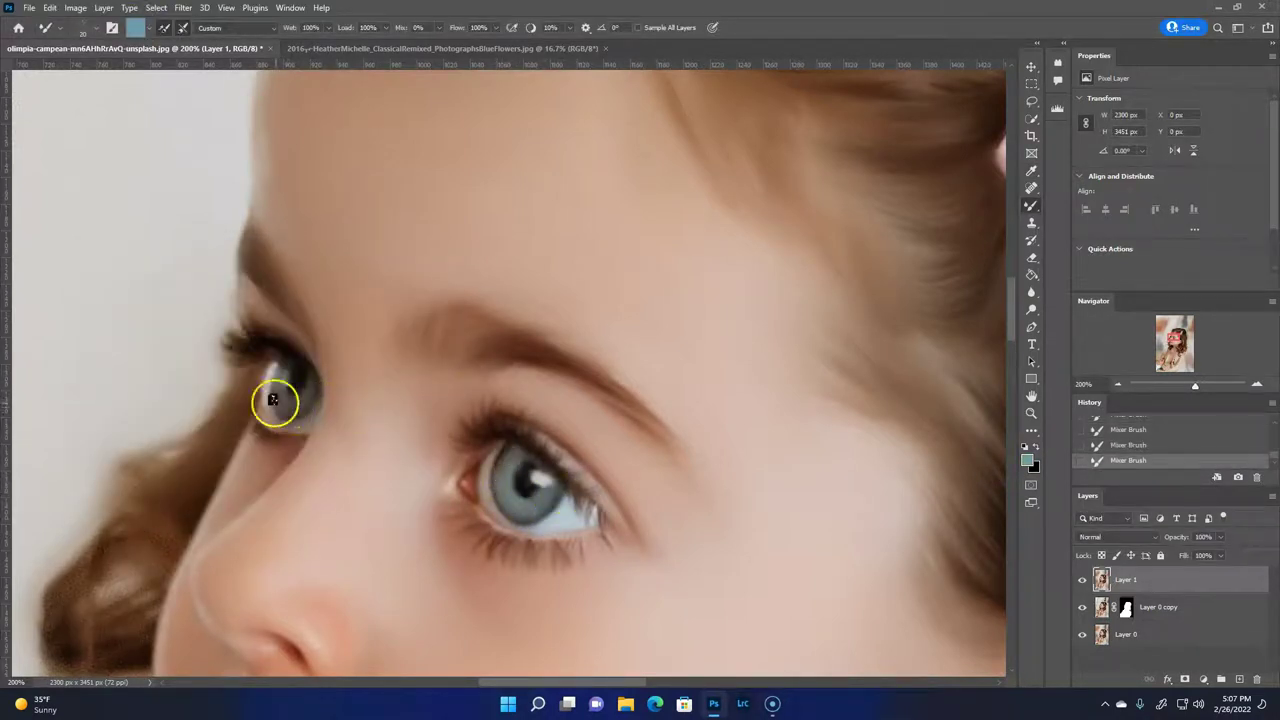
pyautogui.click(1024, 446)
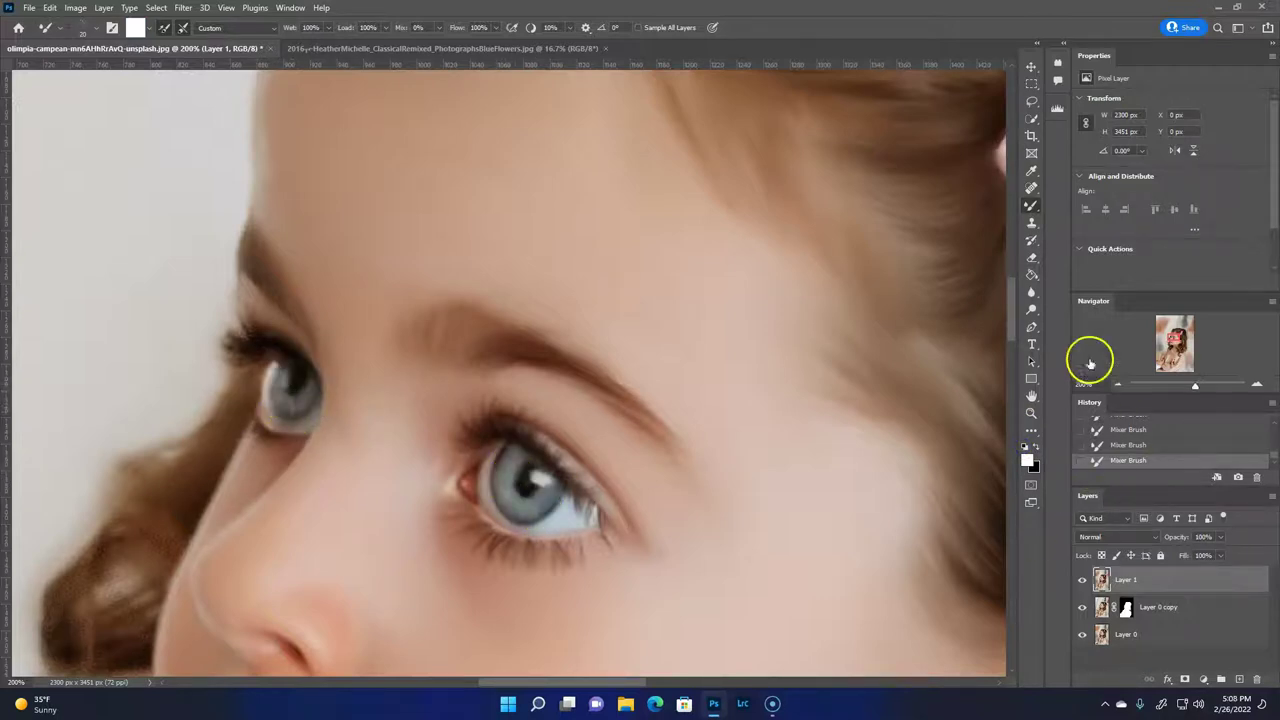
pyautogui.rightClick(129, 186)
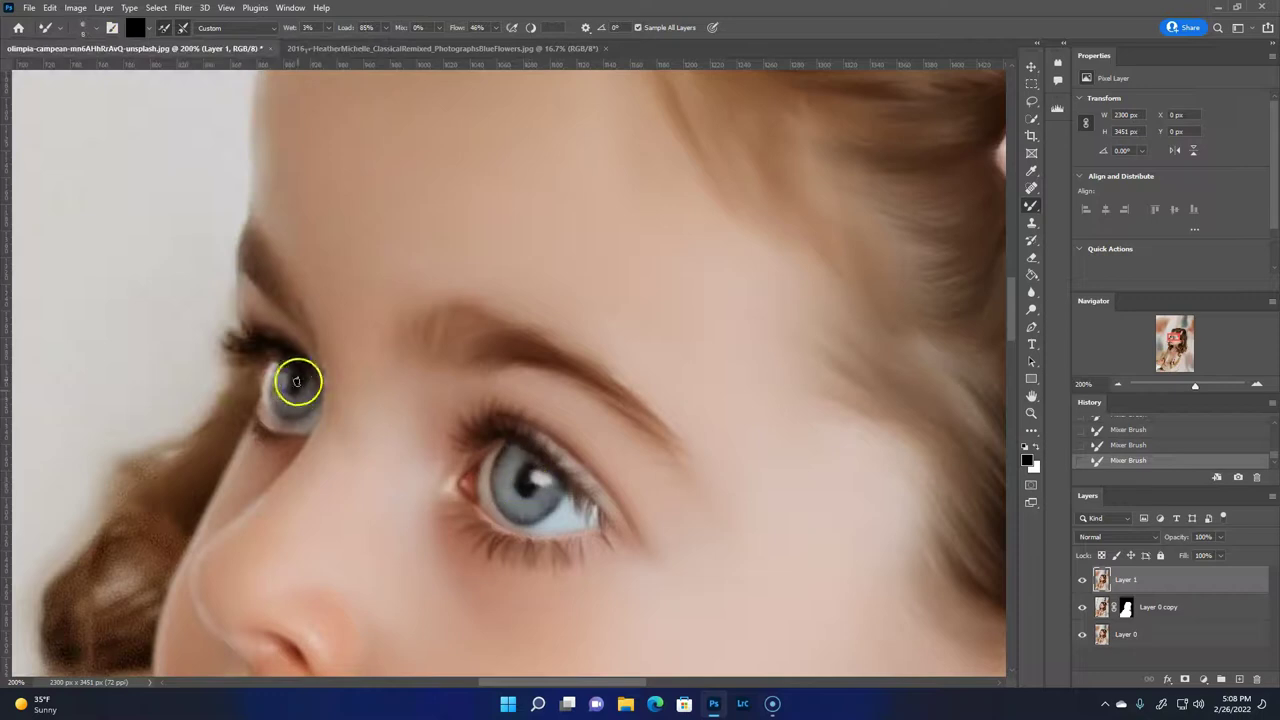
pyautogui.keyDown('alt'); pyautogui.click(584, 474); pyautogui.keyUp('alt')
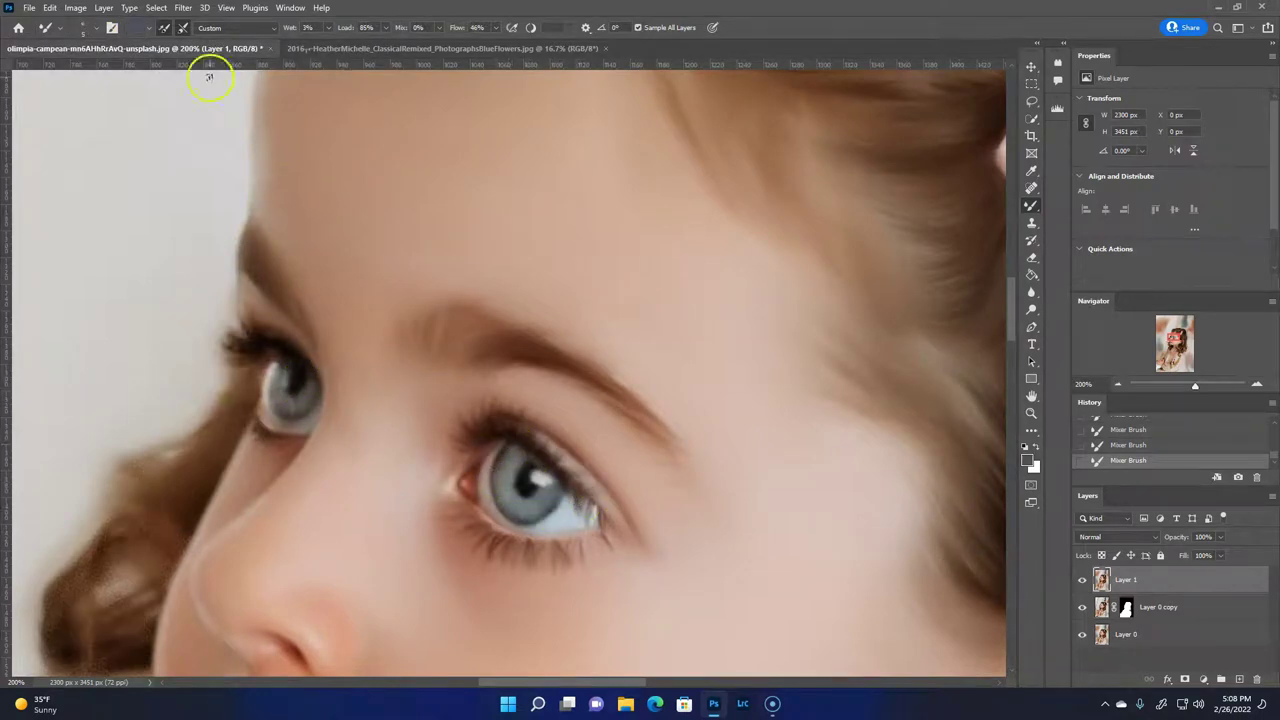
pyautogui.hotkey('ctrl', 'z')
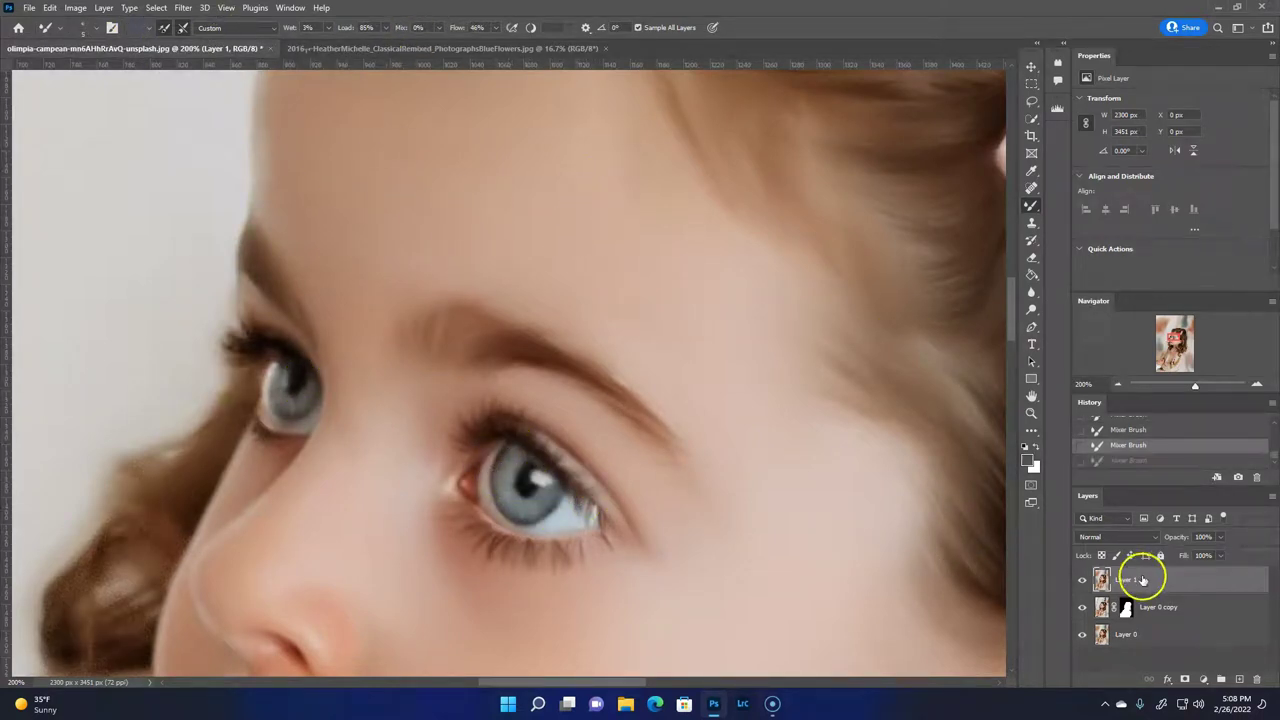
# Try a brighter catchlight in the right eye with the regular brush, then revert to the blended state.
pyautogui.rightClick(1031, 205)
pyautogui.click(1090, 188)
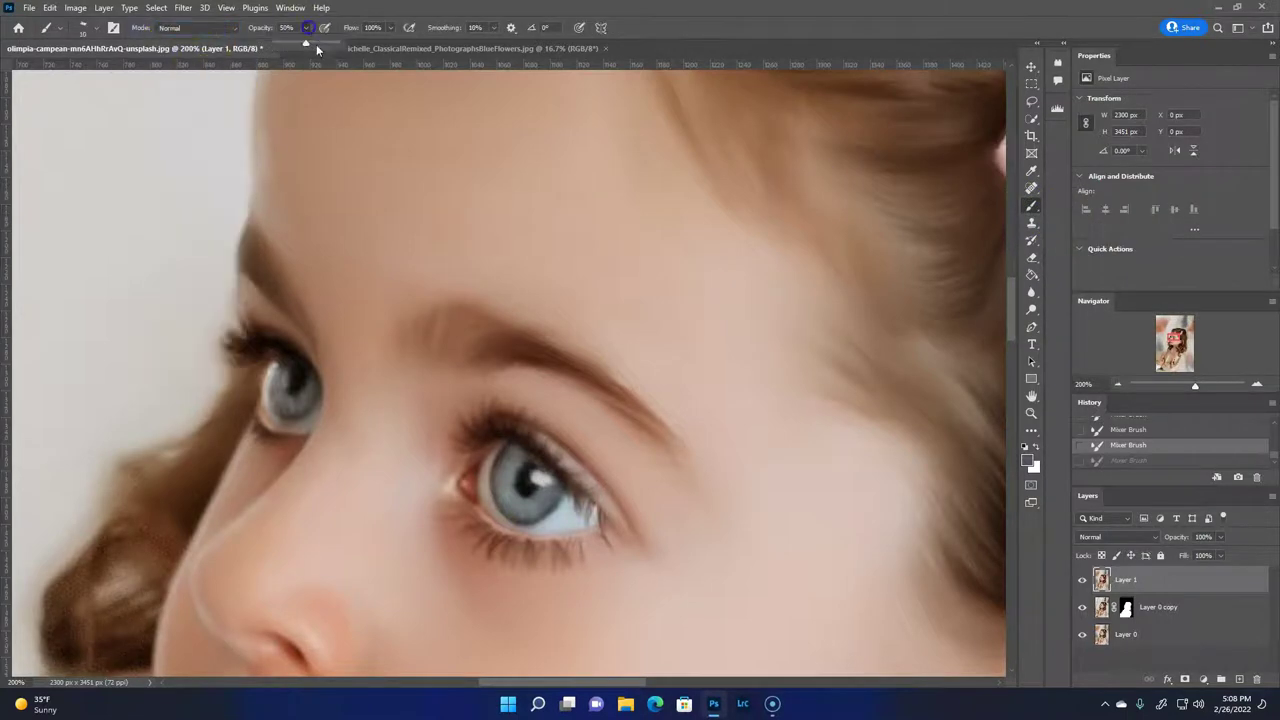
pyautogui.click(517, 429)
pyautogui.hotkey('ctrl', 'z')
pyautogui.click(94, 28)
pyautogui.scroll(2, 356, 330)
pyautogui.click(549, 160)
pyautogui.hotkey('ctrl', 'z')
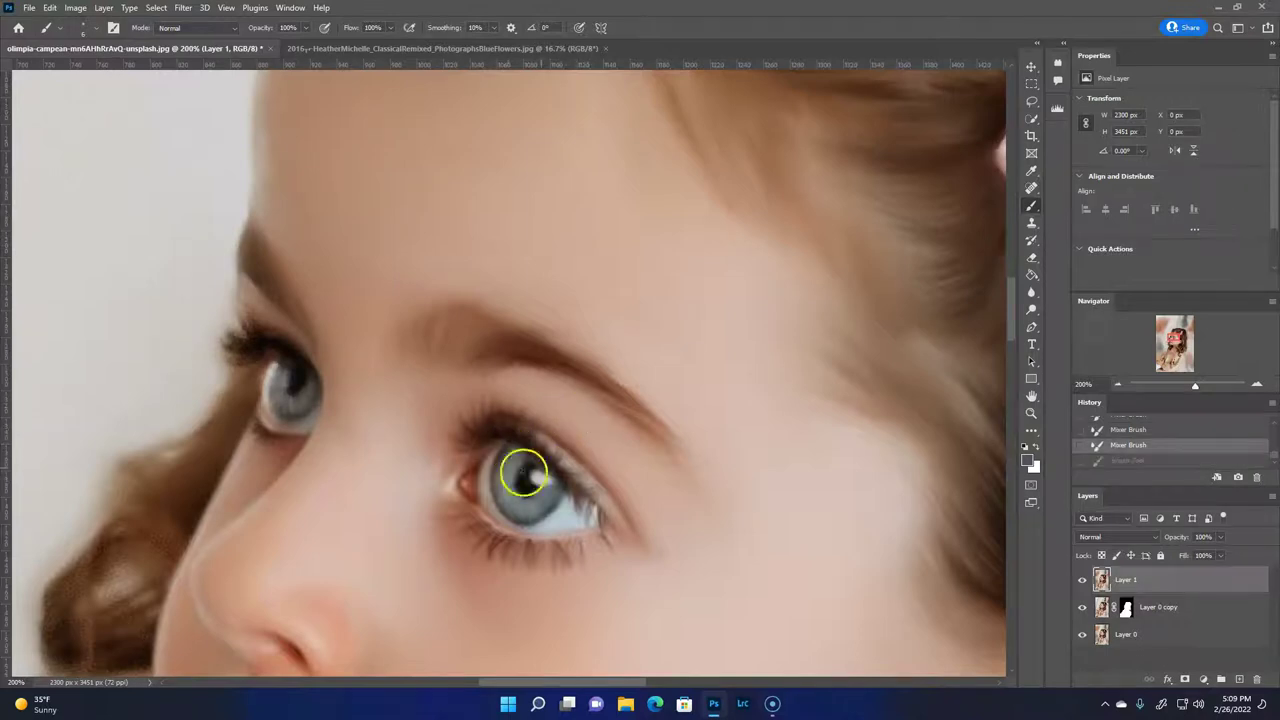
pyautogui.moveTo(524, 474); pyautogui.dragTo(497, 460)
pyautogui.hotkey('ctrl', 'z')
pyautogui.hotkey('ctrl', 'shift', 'z')
pyautogui.hotkey('ctrl', 'z')
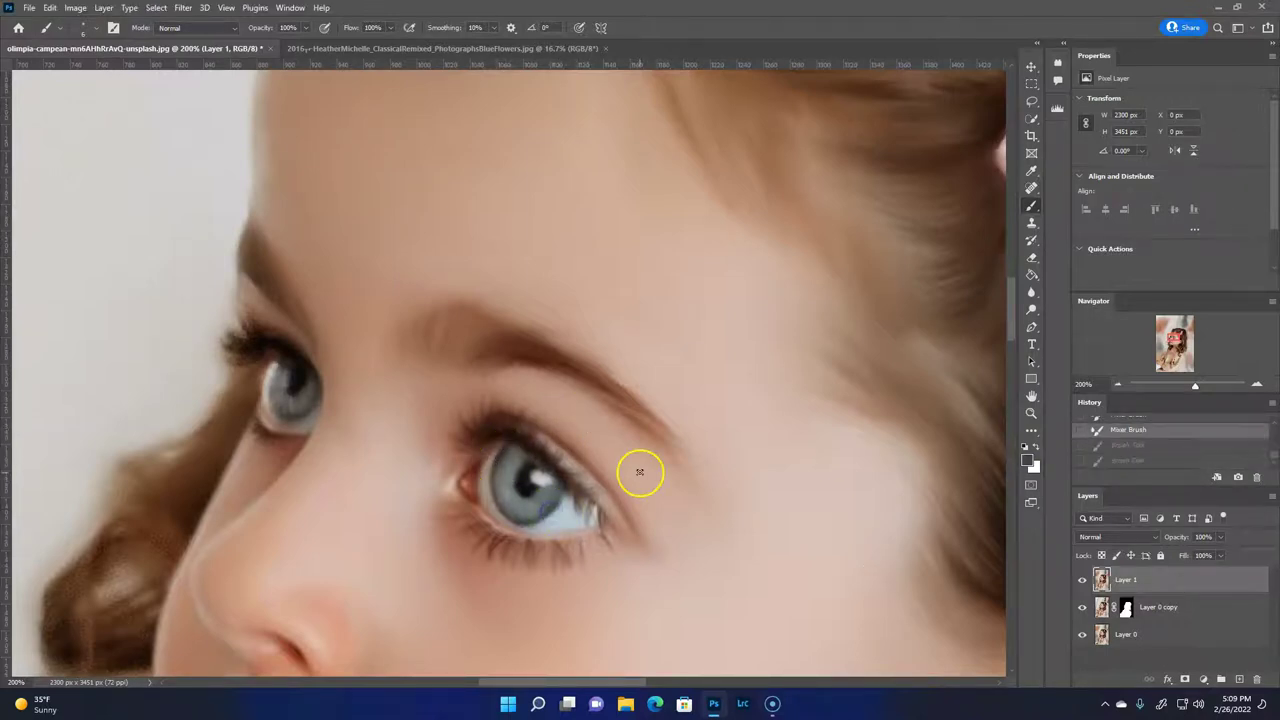
# Deepen the right iris and lower eye area with the Burn tool.
pyautogui.rightClick(1032, 308)
pyautogui.click(1090, 302)
pyautogui.moveTo(495, 468)
pyautogui.mouseDown()
pyautogui.moveTo(515, 527)
pyautogui.moveTo(562, 492)
pyautogui.mouseUp()
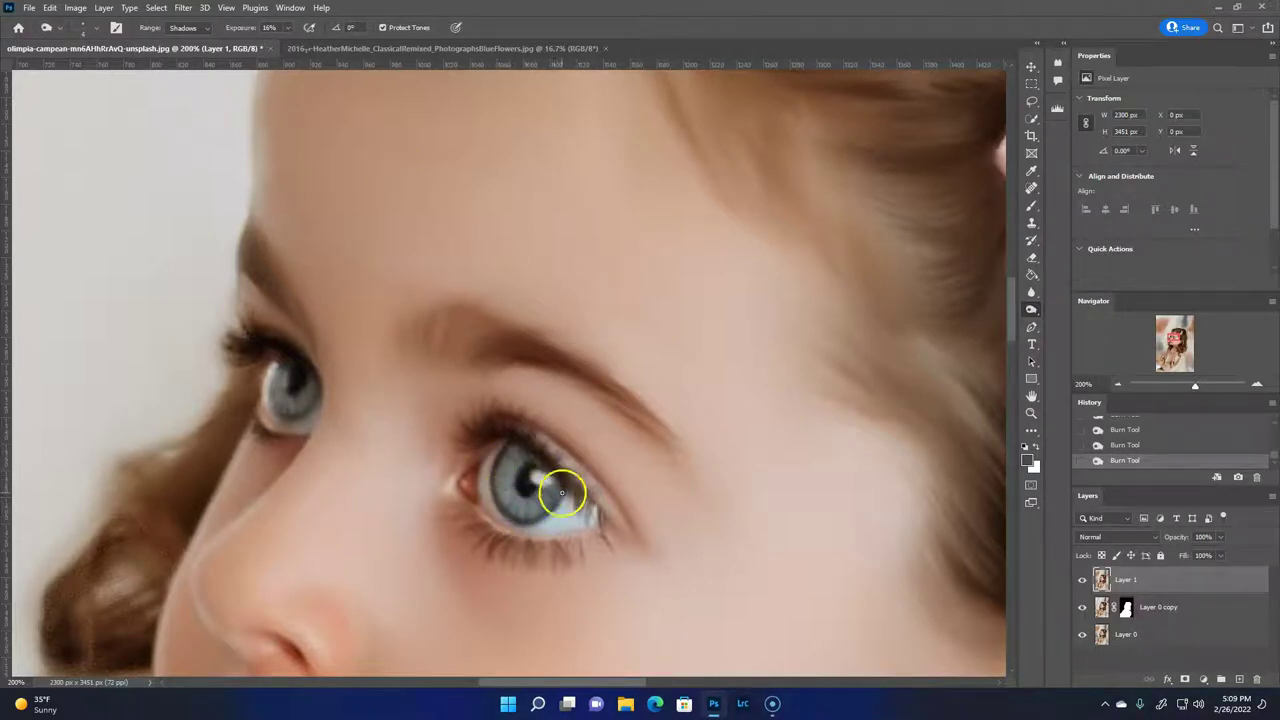
# Burn the left iris darker and blend the paint across it with the Mixer Brush.
pyautogui.moveTo(273, 386); pyautogui.dragTo(286, 404)
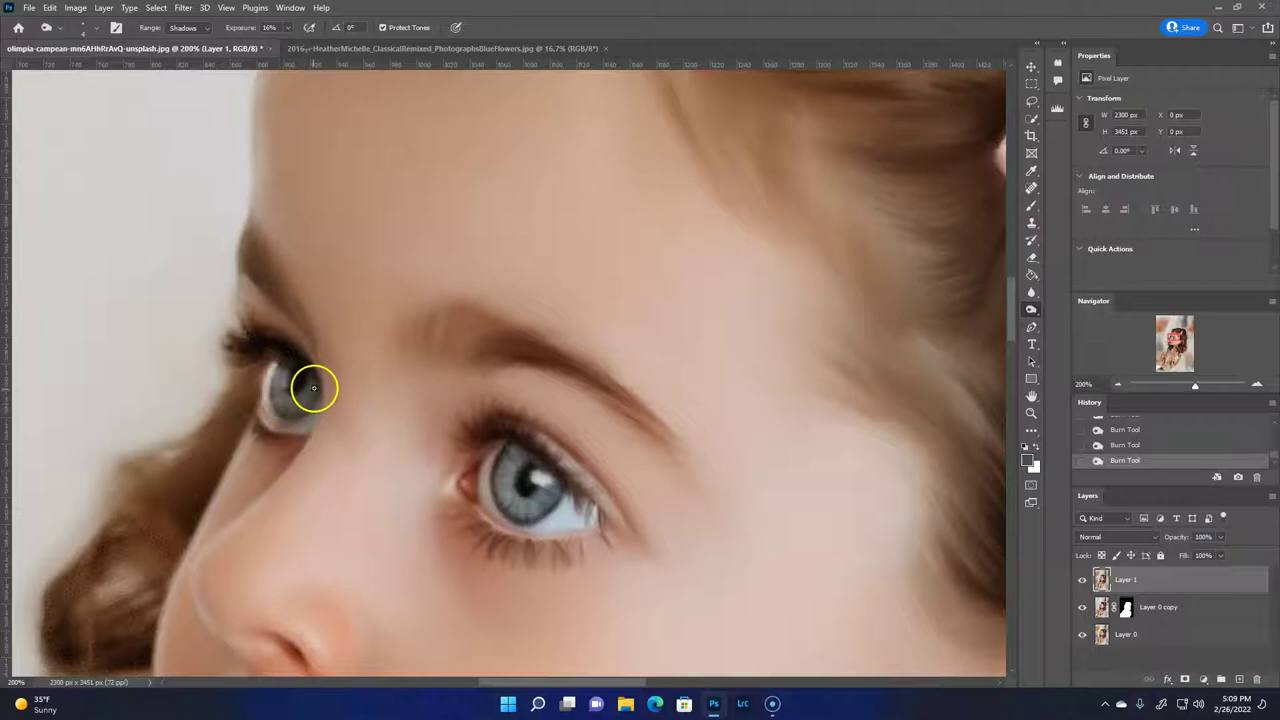
pyautogui.rightClick(1031, 205)
pyautogui.click(1080, 240)
pyautogui.moveTo(268, 372)
pyautogui.mouseDown()
pyautogui.moveTo(273, 401)
pyautogui.moveTo(288, 390)
pyautogui.mouseUp()
# Brighten both irises with the Dodge tool set to Highlights at 12% exposure.
pyautogui.rightClick(1031, 309)
pyautogui.click(1080, 313)
pyautogui.moveTo(497, 466); pyautogui.dragTo(518, 486)
pyautogui.hotkey('ctrl', 'z')
pyautogui.hotkey('ctrl', 'z')
pyautogui.click(207, 30)
pyautogui.click(190, 62)
pyautogui.moveTo(334, 380); pyautogui.dragTo(263, 371)
pyautogui.hotkey('ctrl', 'z')
pyautogui.moveTo(281, 28); pyautogui.dragTo(266, 51)
pyautogui.moveTo(285, 380); pyautogui.dragTo(306, 449)
pyautogui.moveTo(559, 518); pyautogui.dragTo(603, 527)
# Zoom out to 100% and mixer-brush blend the skin around the left eye.
pyautogui.hotkey('ctrl', '-')
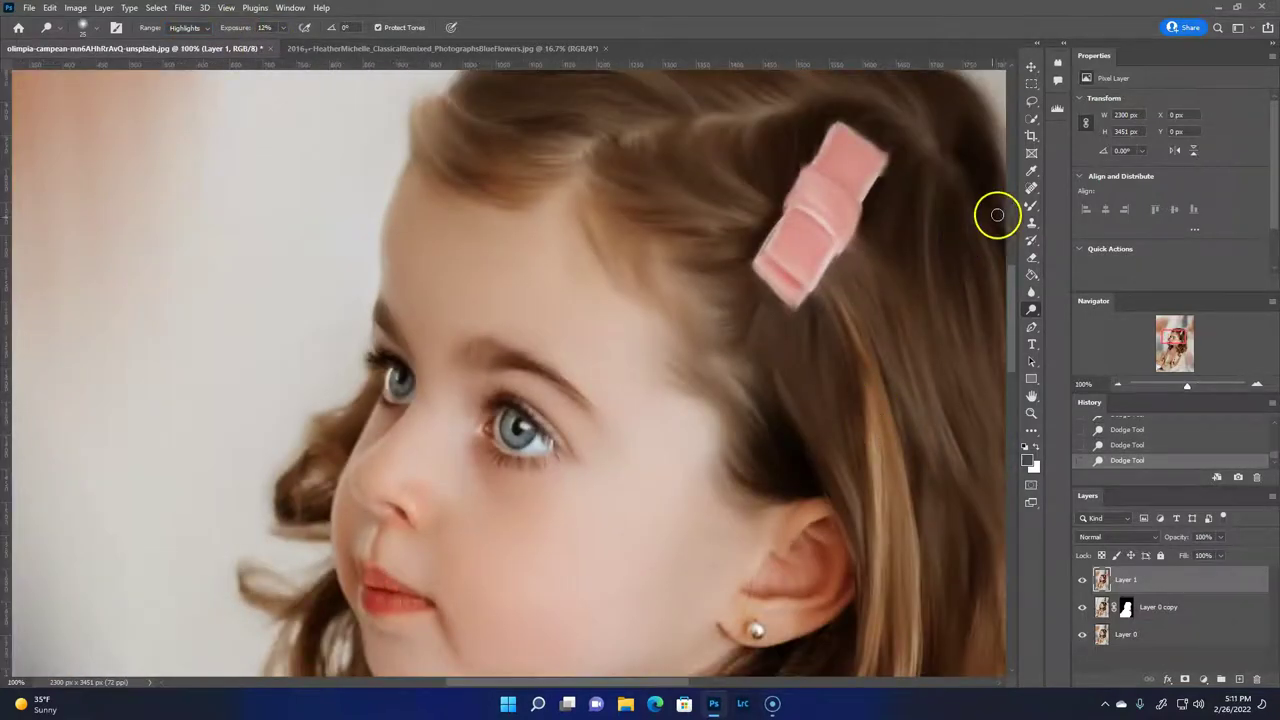
pyautogui.press('b')
pyautogui.moveTo(395, 367); pyautogui.dragTo(392, 400)
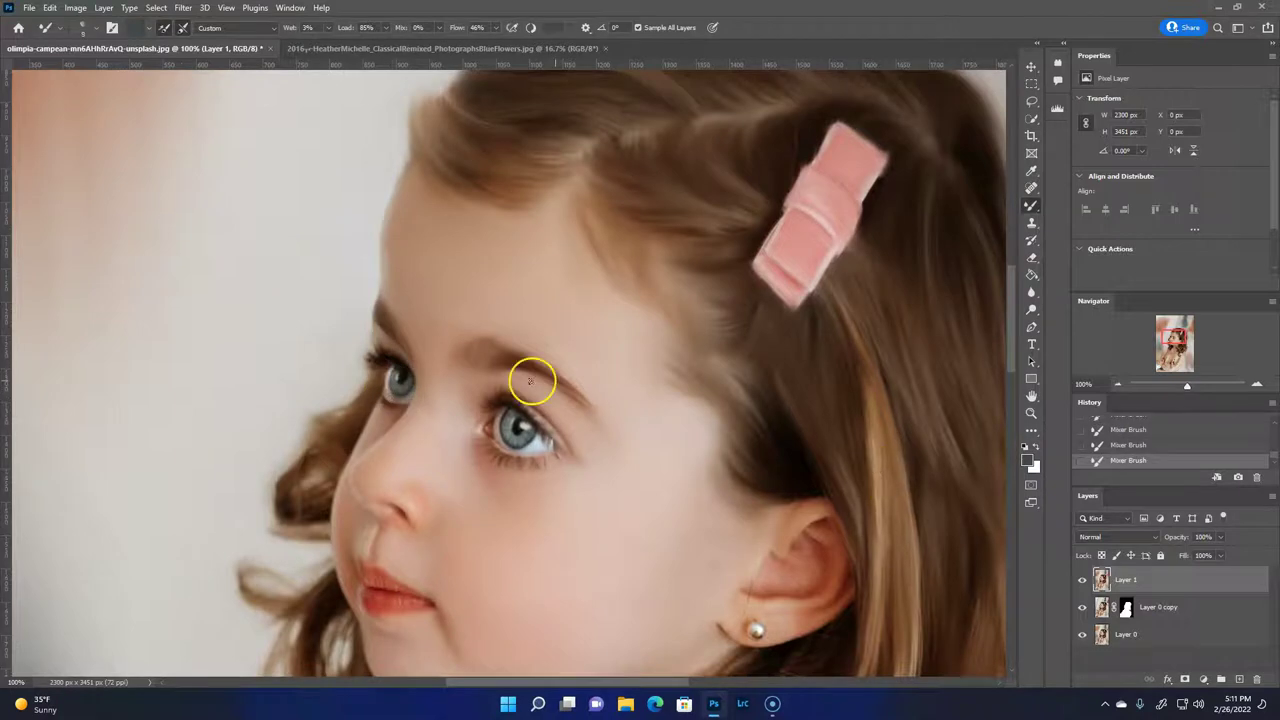
pyautogui.click(82, 27)
pyautogui.click(100, 190)
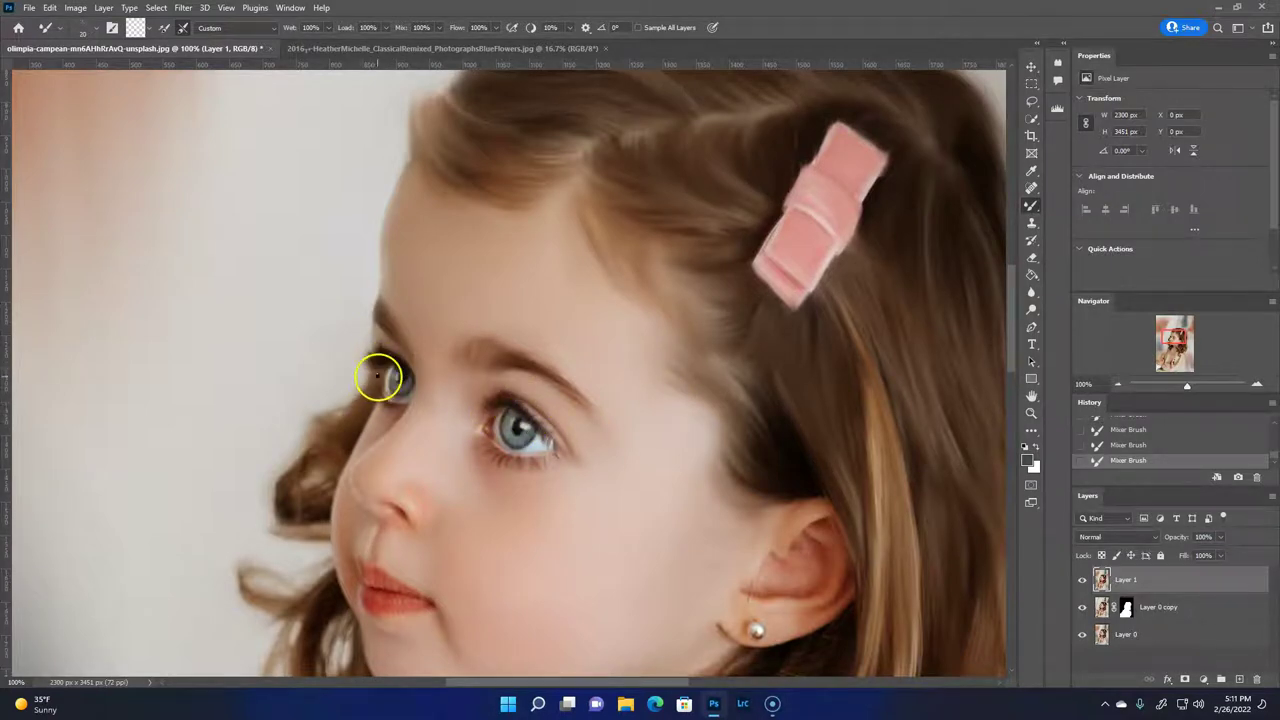
pyautogui.moveTo(390, 416); pyautogui.dragTo(398, 414)
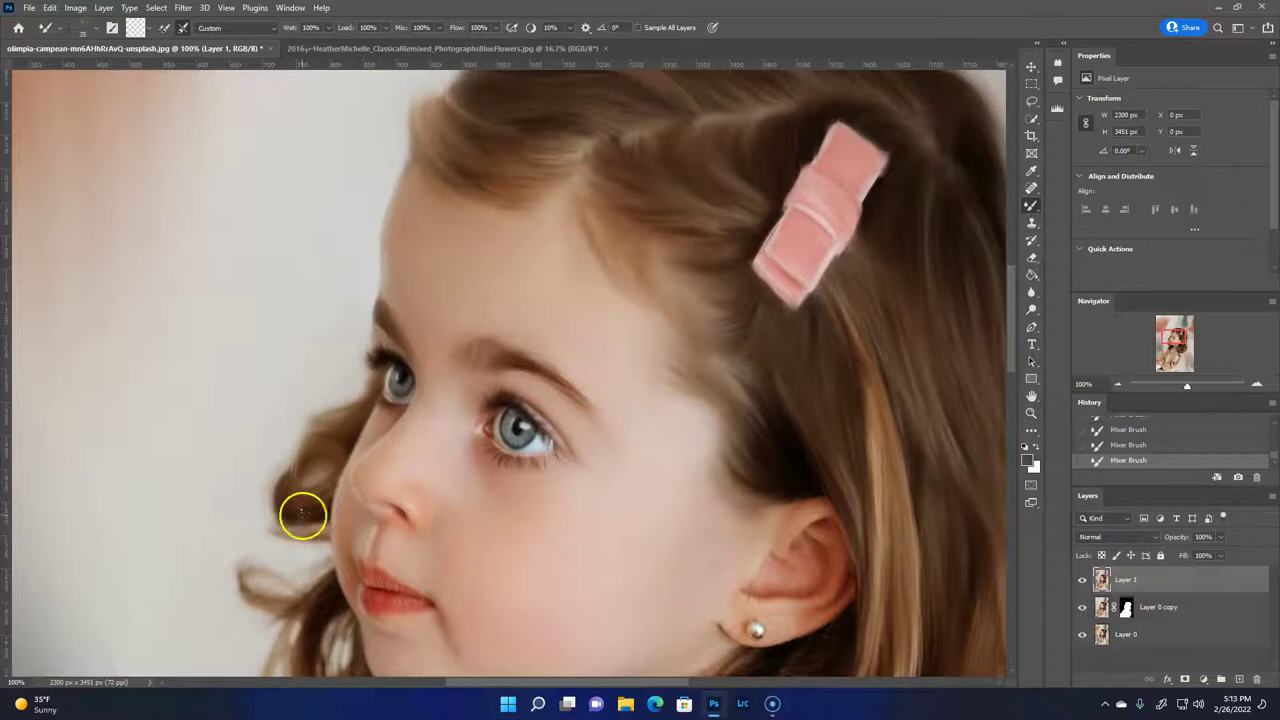
# With a small soft preset (Wet 3%, Load 85%, Flow 46%), smooth the nose, ear and edge behind it.
pyautogui.click(82, 28)
pyautogui.doubleClick(89, 194)
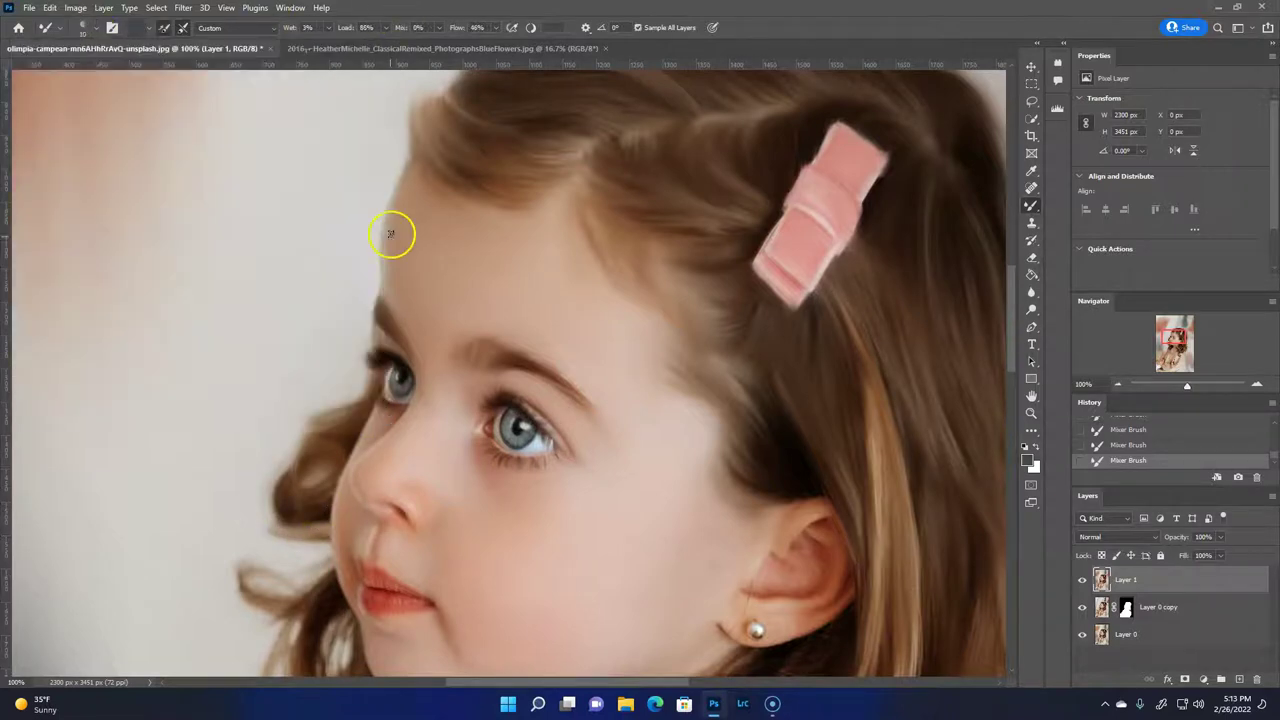
pyautogui.click(160, 28)
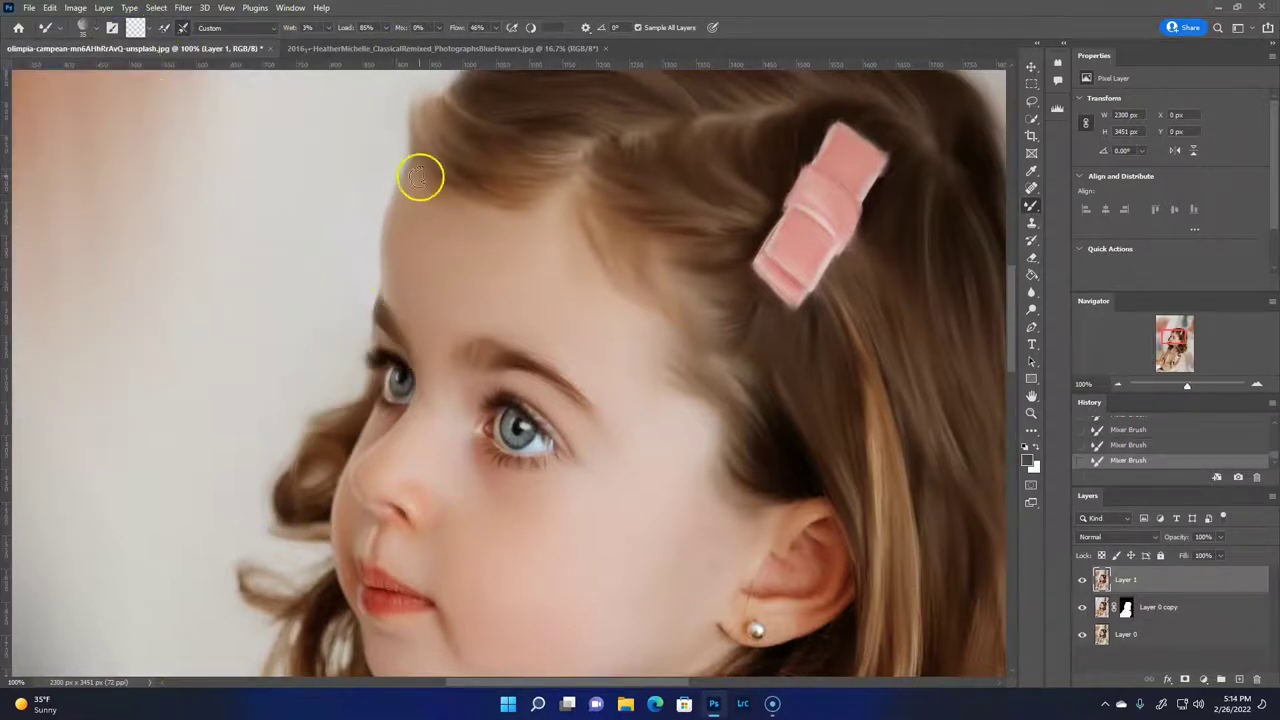
pyautogui.moveTo(368, 544); pyautogui.dragTo(390, 512)
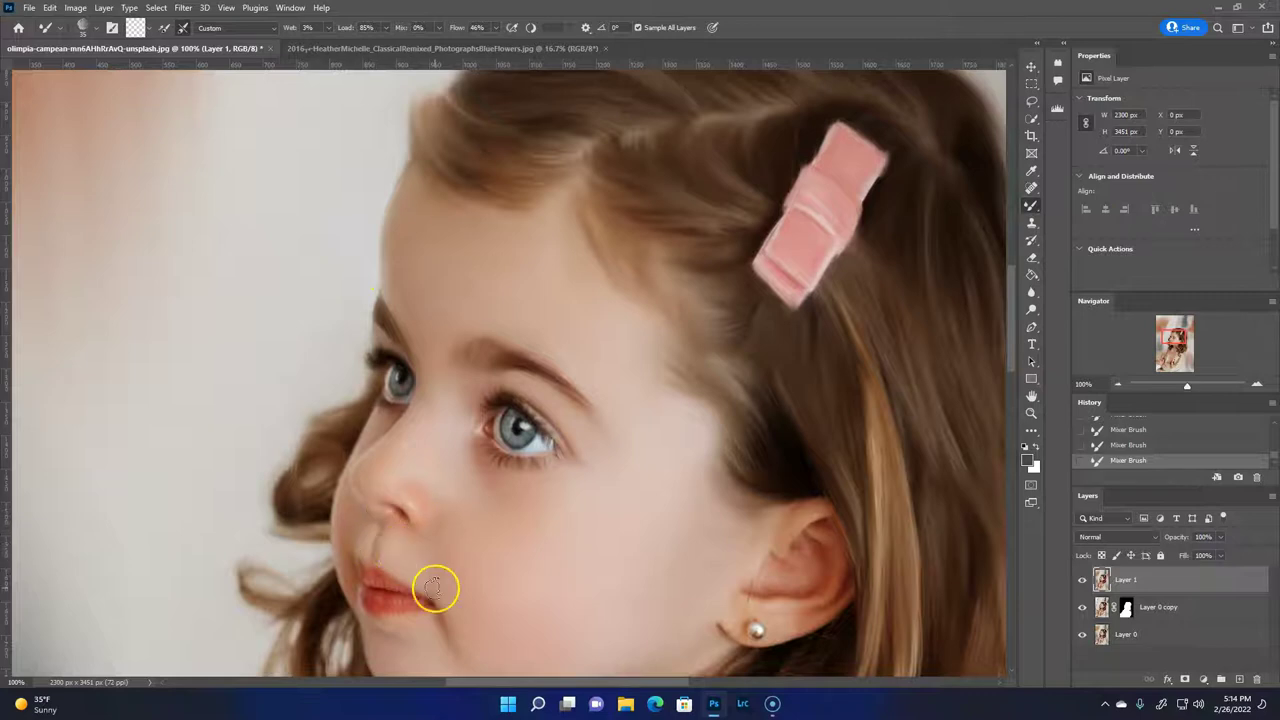
pyautogui.moveTo(790, 566); pyautogui.dragTo(817, 586)
pyautogui.moveTo(806, 523)
pyautogui.mouseDown()
pyautogui.moveTo(846, 583)
pyautogui.moveTo(826, 609)
pyautogui.moveTo(789, 614)
pyautogui.moveTo(831, 523)
pyautogui.moveTo(771, 563)
pyautogui.moveTo(740, 609)
pyautogui.moveTo(791, 617)
pyautogui.moveTo(721, 627)
pyautogui.moveTo(750, 619)
pyautogui.mouseUp()
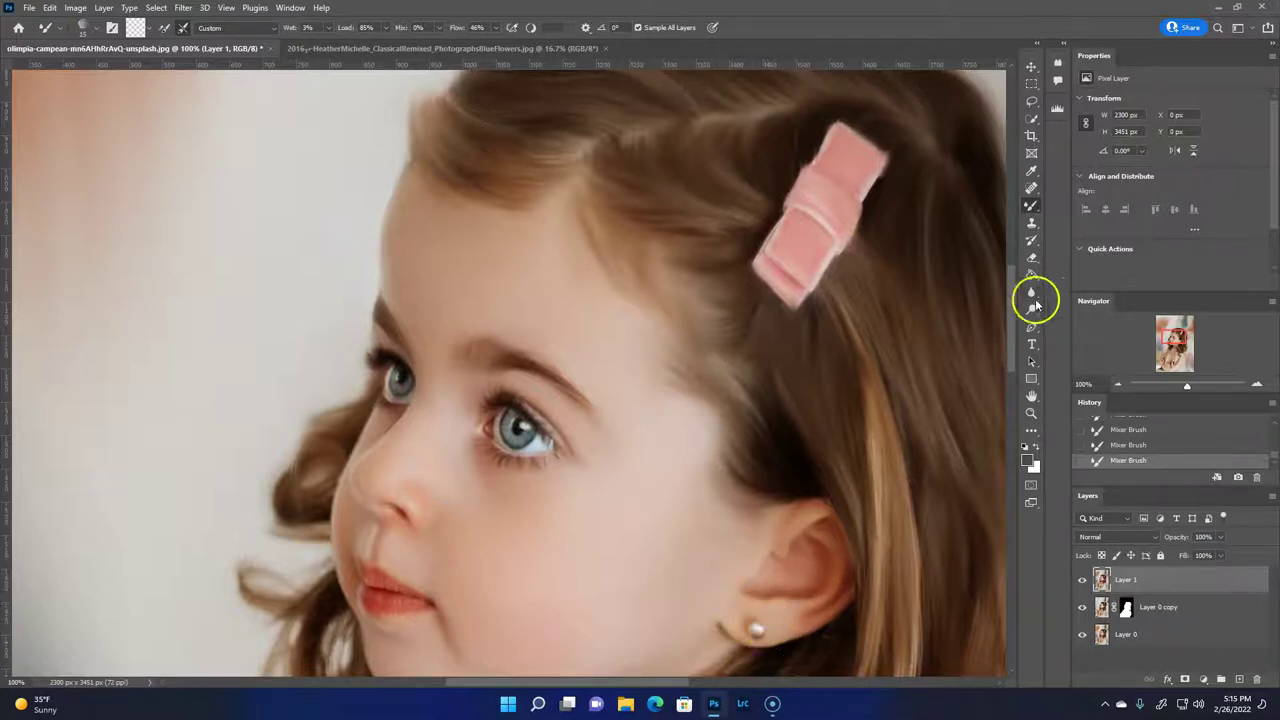
# Darken the hair around the ear with the Burn tool on Midtones.
pyautogui.click(1033, 280)
pyautogui.rightClick(1033, 309)
pyautogui.click(1075, 323)
pyautogui.click(207, 28)
pyautogui.click(215, 44)
pyautogui.click(85, 28)
pyautogui.moveTo(794, 537)
pyautogui.mouseDown()
pyautogui.moveTo(817, 551)
pyautogui.moveTo(812, 582)
pyautogui.mouseUp()
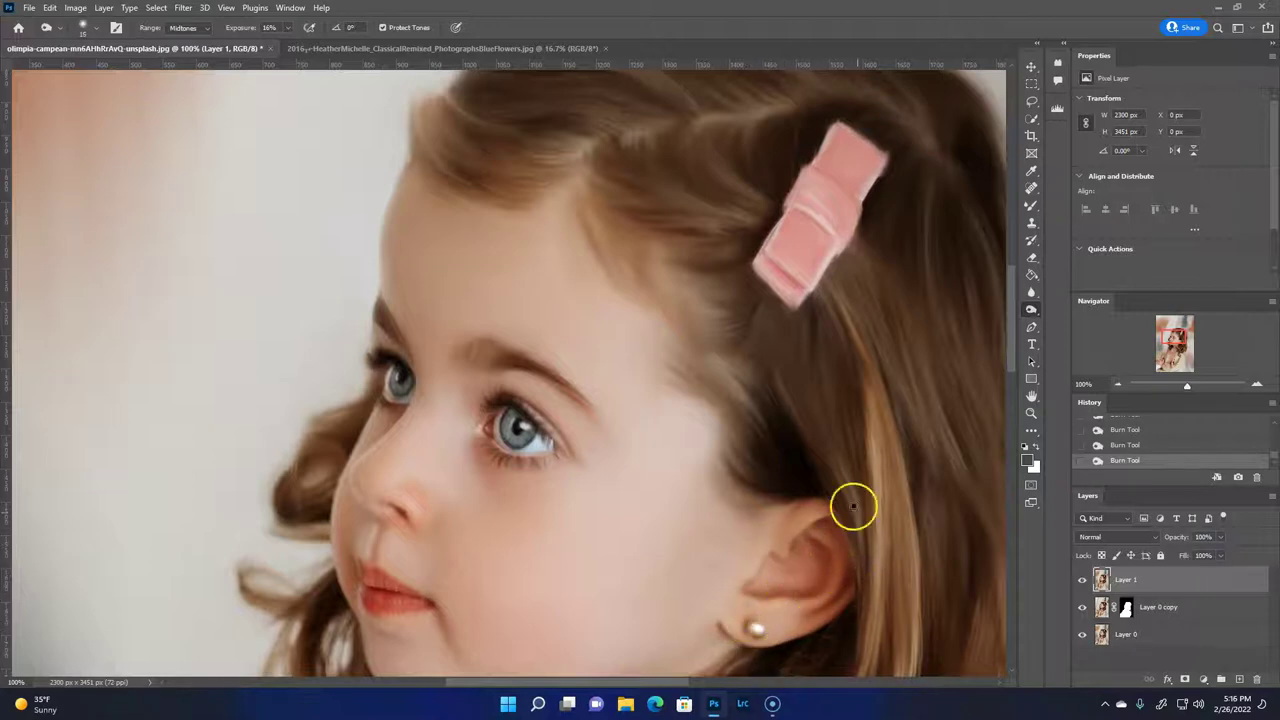
# Mixer-brush the darkened hair over the ear and up toward the top of the head, then fit the view.
pyautogui.press('b')
pyautogui.moveTo(811, 540)
pyautogui.mouseDown()
pyautogui.moveTo(749, 586)
pyautogui.moveTo(800, 588)
pyautogui.moveTo(843, 534)
pyautogui.mouseUp()
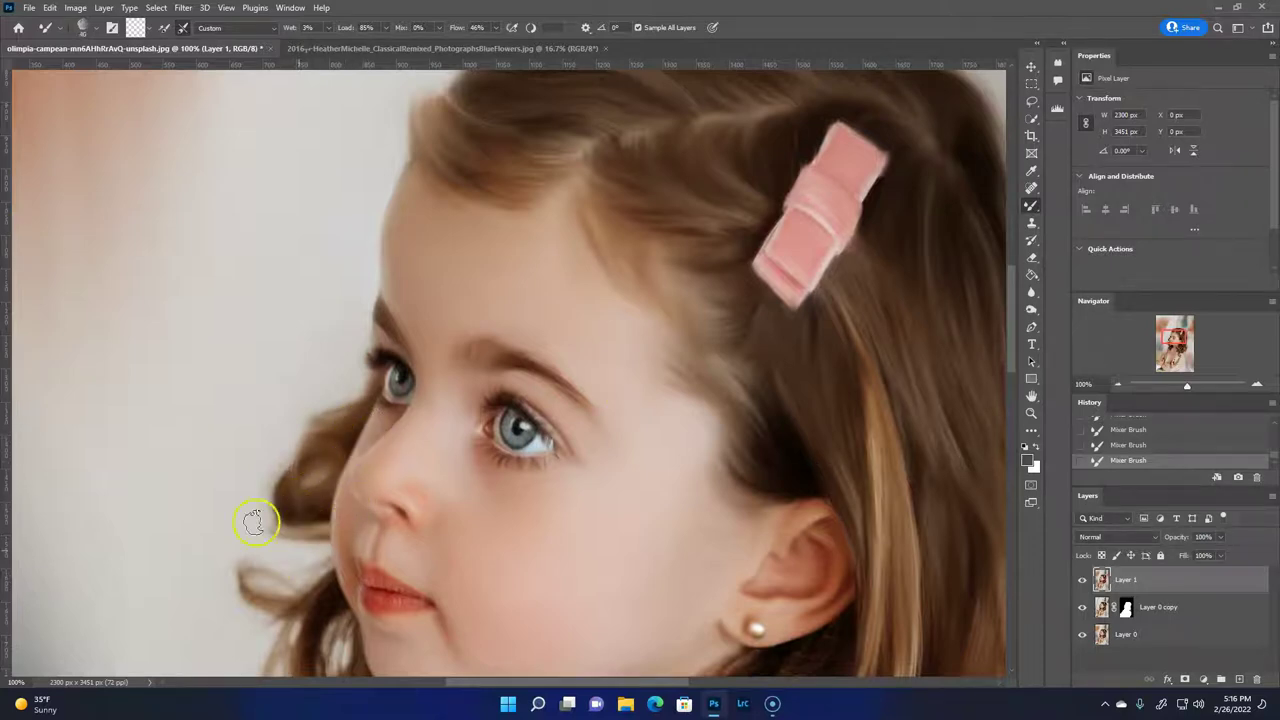
pyautogui.moveTo(276, 386); pyautogui.dragTo(160, 606)
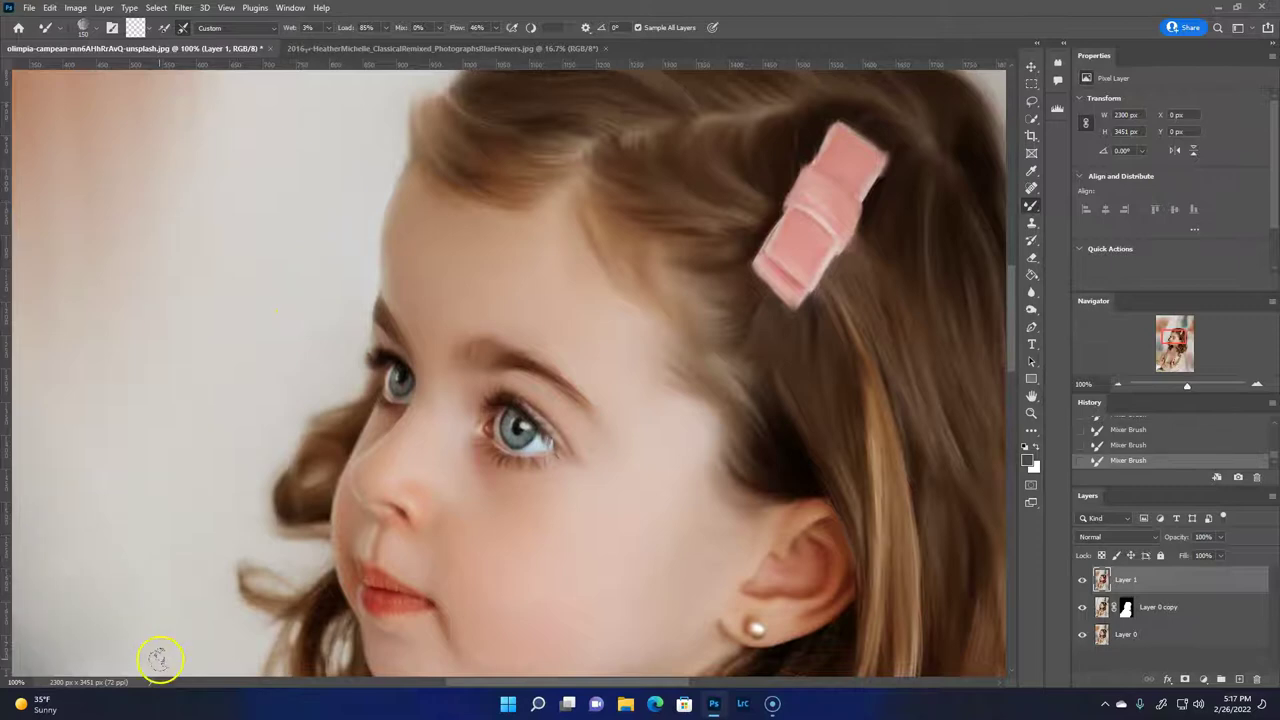
pyautogui.moveTo(1176, 340)
pyautogui.mouseDown()
pyautogui.moveTo(1190, 337)
pyautogui.moveTo(1182, 330)
pyautogui.mouseUp()
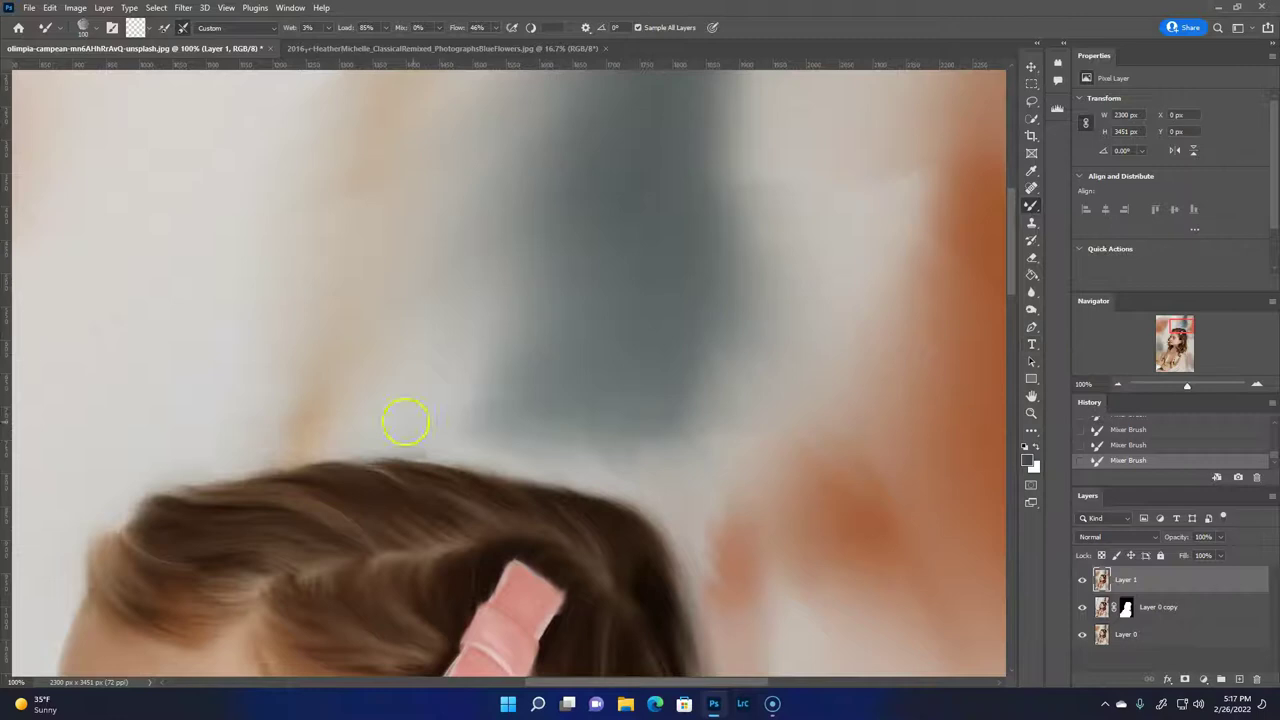
pyautogui.scroll(-4, 734, 257)
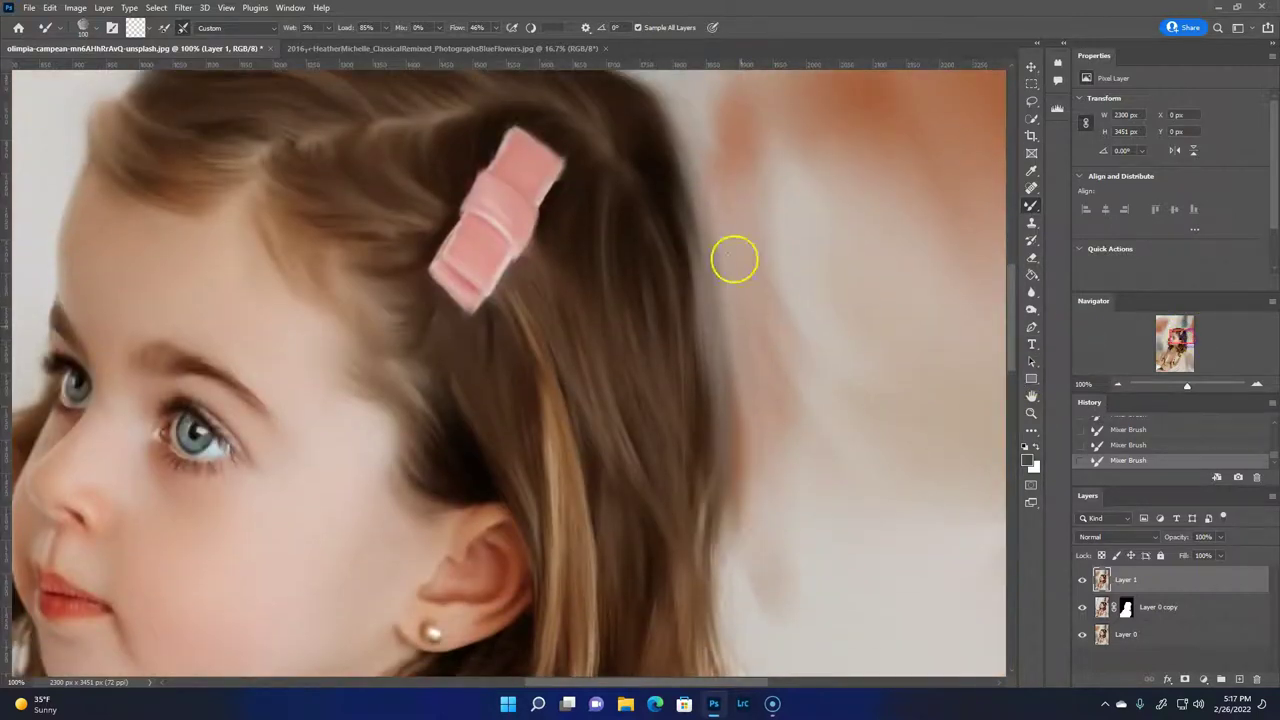
pyautogui.scroll(-5, 977, 537)
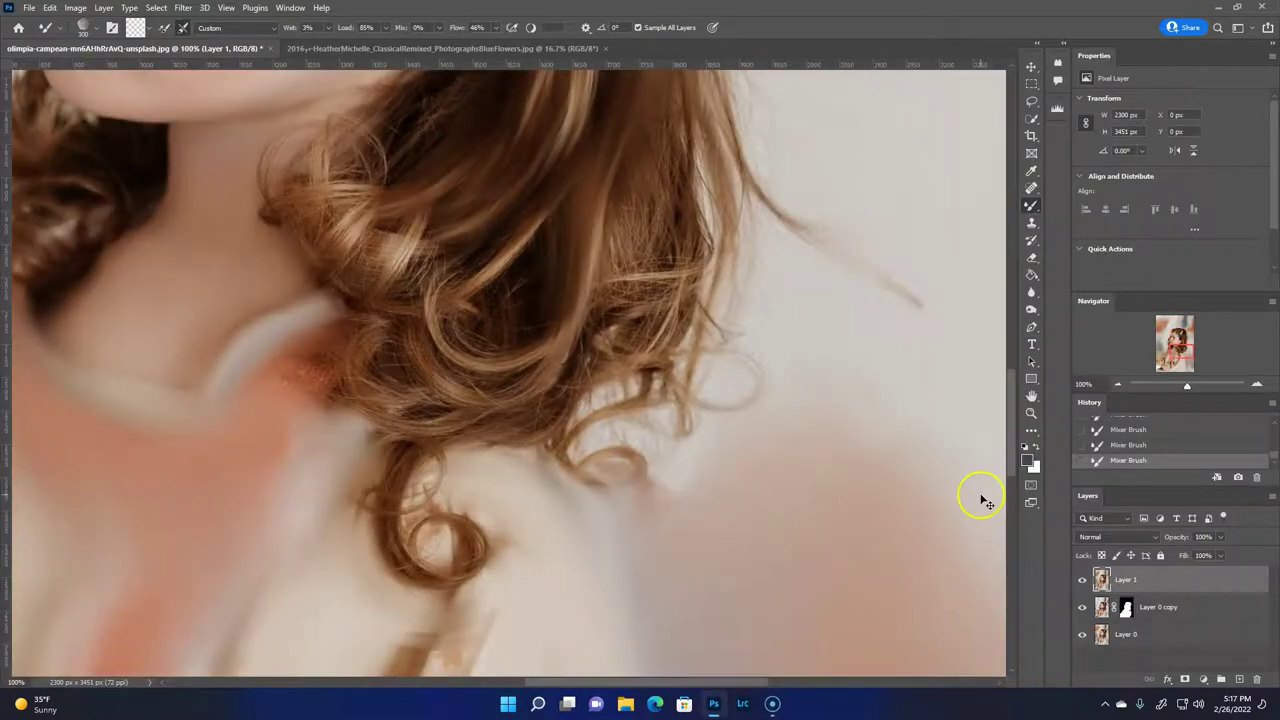
pyautogui.hotkey('ctrl', '0')
# Save the portrait as BeautifulGirl.psd on the Storage space (D:) drive.
pyautogui.hotkey('shift', 'ctrl', 's')
pyautogui.click(371, 317)
pyautogui.doubleClick(680, 432)
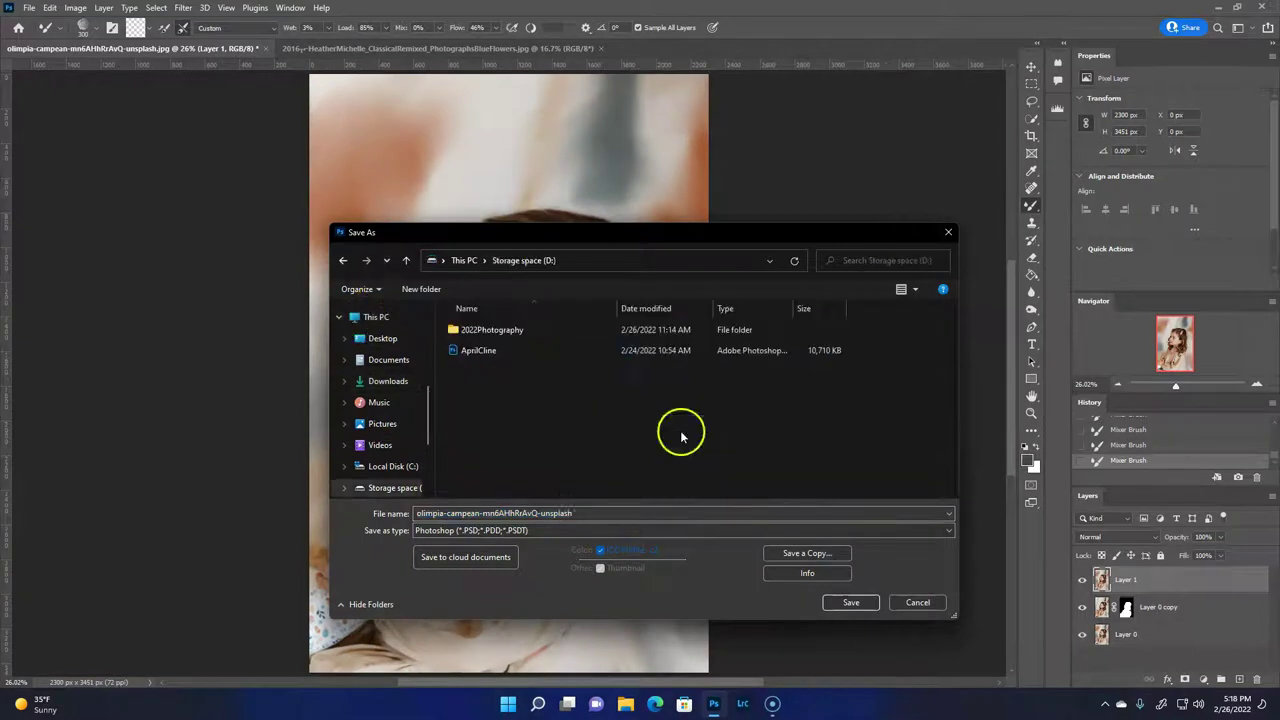
pyautogui.write('BeautifulGirl')
pyautogui.press('Return')
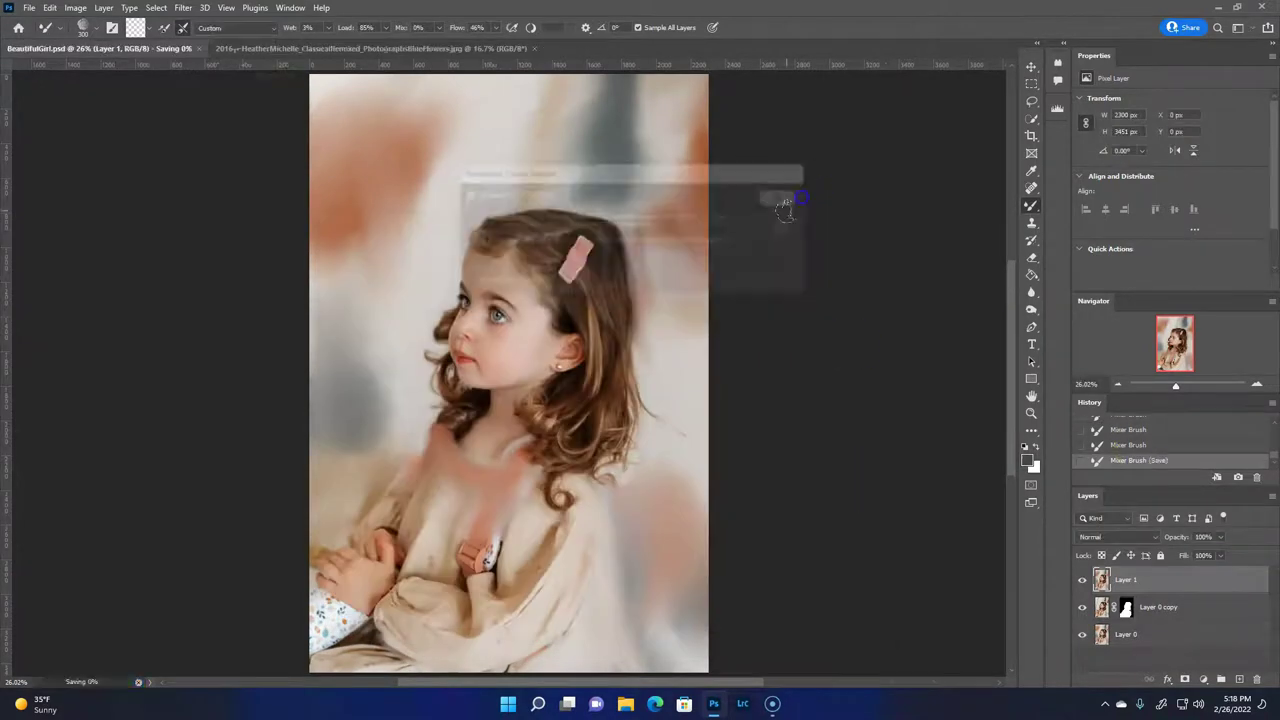
# Zoom to 66.67% and mixer-brush the curls beside the cheek, chin, jaw and neck into soft strands.
pyautogui.hotkey('ctrl', '+')
pyautogui.hotkey('ctrl', '+')
pyautogui.hotkey('ctrl', '+')
pyautogui.click(1032, 205)
pyautogui.moveTo(398, 186); pyautogui.dragTo(401, 189)
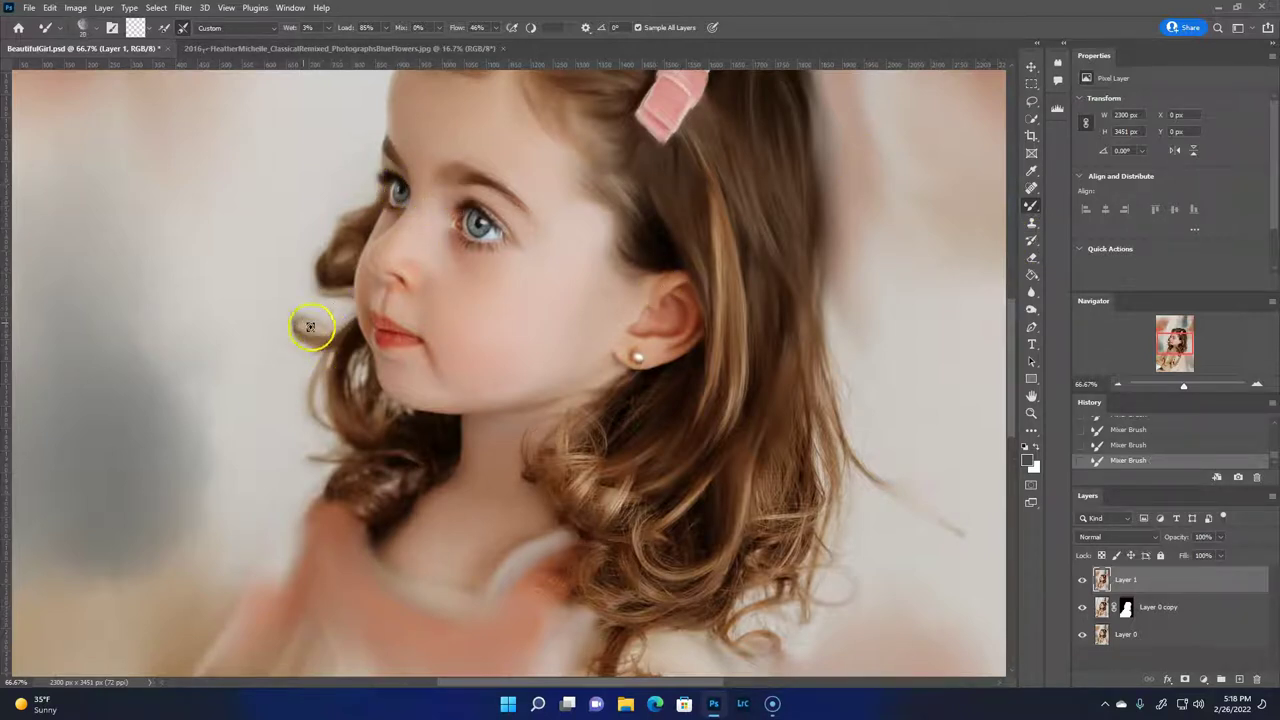
pyautogui.moveTo(318, 314)
pyautogui.mouseDown()
pyautogui.moveTo(334, 309)
pyautogui.moveTo(329, 354)
pyautogui.moveTo(317, 337)
pyautogui.moveTo(342, 318)
pyautogui.moveTo(331, 403)
pyautogui.moveTo(380, 443)
pyautogui.moveTo(325, 447)
pyautogui.mouseUp()
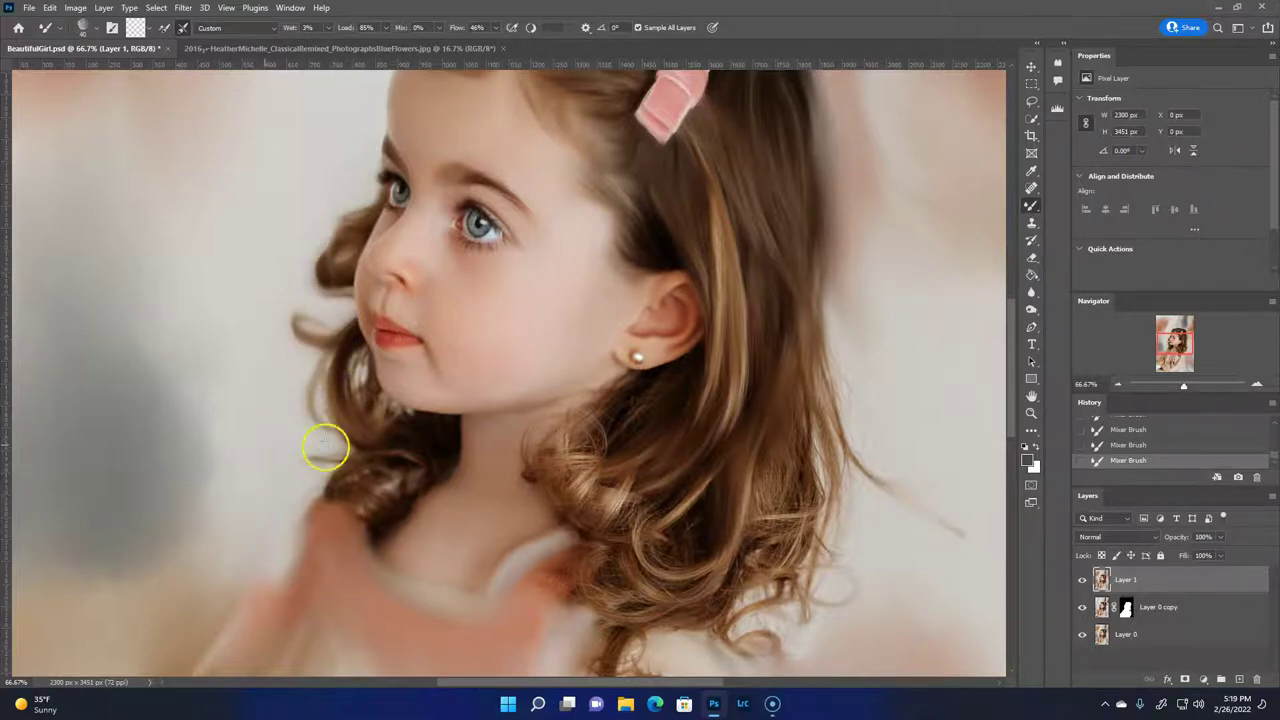
pyautogui.moveTo(408, 474)
pyautogui.mouseDown()
pyautogui.moveTo(374, 397)
pyautogui.moveTo(369, 494)
pyautogui.moveTo(403, 471)
pyautogui.moveTo(432, 484)
pyautogui.moveTo(369, 469)
pyautogui.moveTo(397, 423)
pyautogui.moveTo(443, 474)
pyautogui.moveTo(426, 586)
pyautogui.mouseUp()
pyautogui.moveTo(354, 357)
pyautogui.mouseDown()
pyautogui.moveTo(394, 383)
pyautogui.moveTo(391, 414)
pyautogui.moveTo(370, 378)
pyautogui.moveTo(351, 449)
pyautogui.moveTo(409, 446)
pyautogui.moveTo(370, 478)
pyautogui.mouseUp()
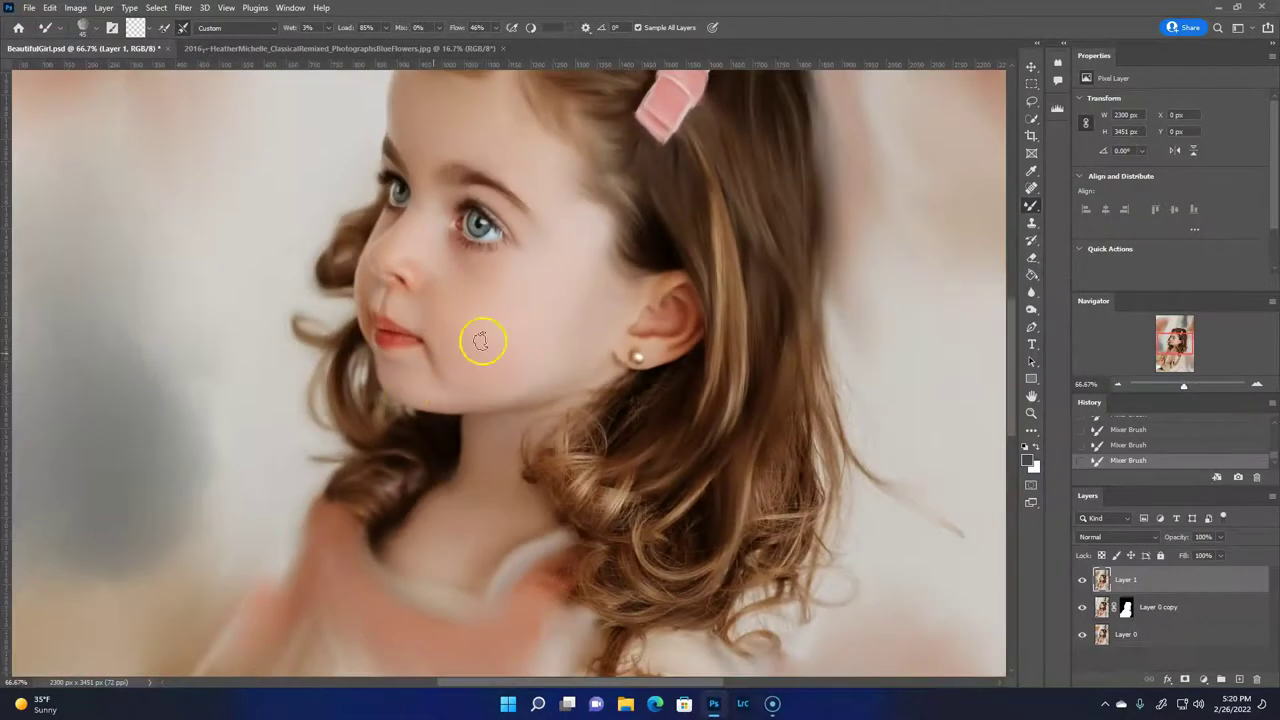
# Try a cheek glow on a new Screen, then Luminosity, layer and undo it.
pyautogui.hotkey('ctrl', 'shift', 'alt', 'n')
pyautogui.click(1117, 537)
pyautogui.click(1095, 463)
pyautogui.moveTo(466, 374); pyautogui.dragTo(470, 330)
pyautogui.click(1098, 537)
pyautogui.click(1110, 678)
pyautogui.click(1118, 545)
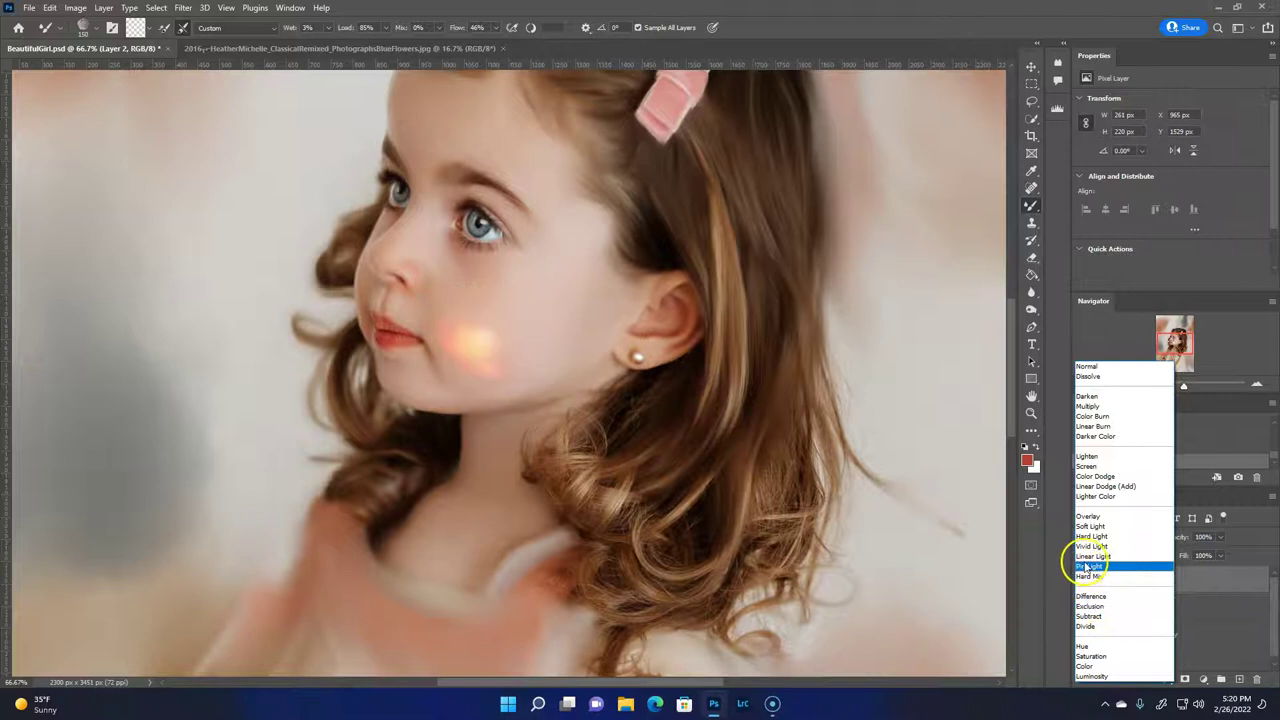
pyautogui.press('Escape')
pyautogui.hotkey('ctrl', 'z')
pyautogui.hotkey('ctrl', 'z')
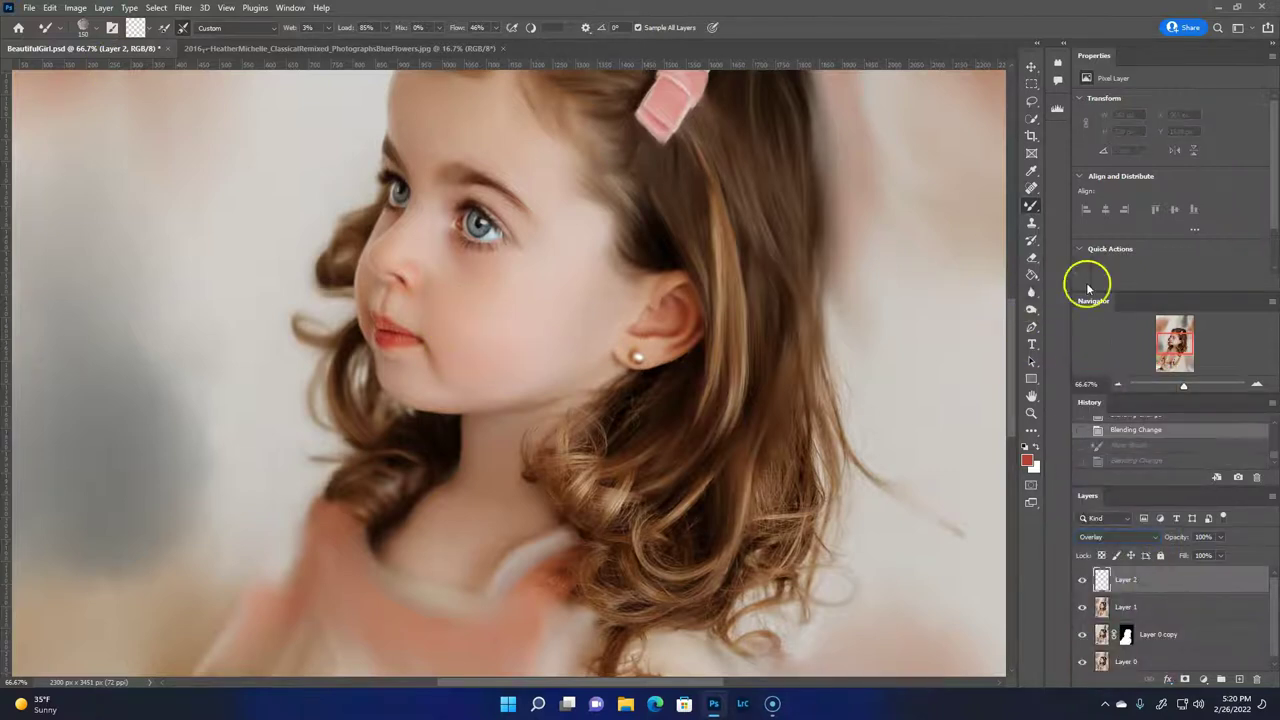
# Switch to the regular Brush with a new preset and test a cheek dab.
pyautogui.rightClick(1032, 205)
pyautogui.click(1086, 205)
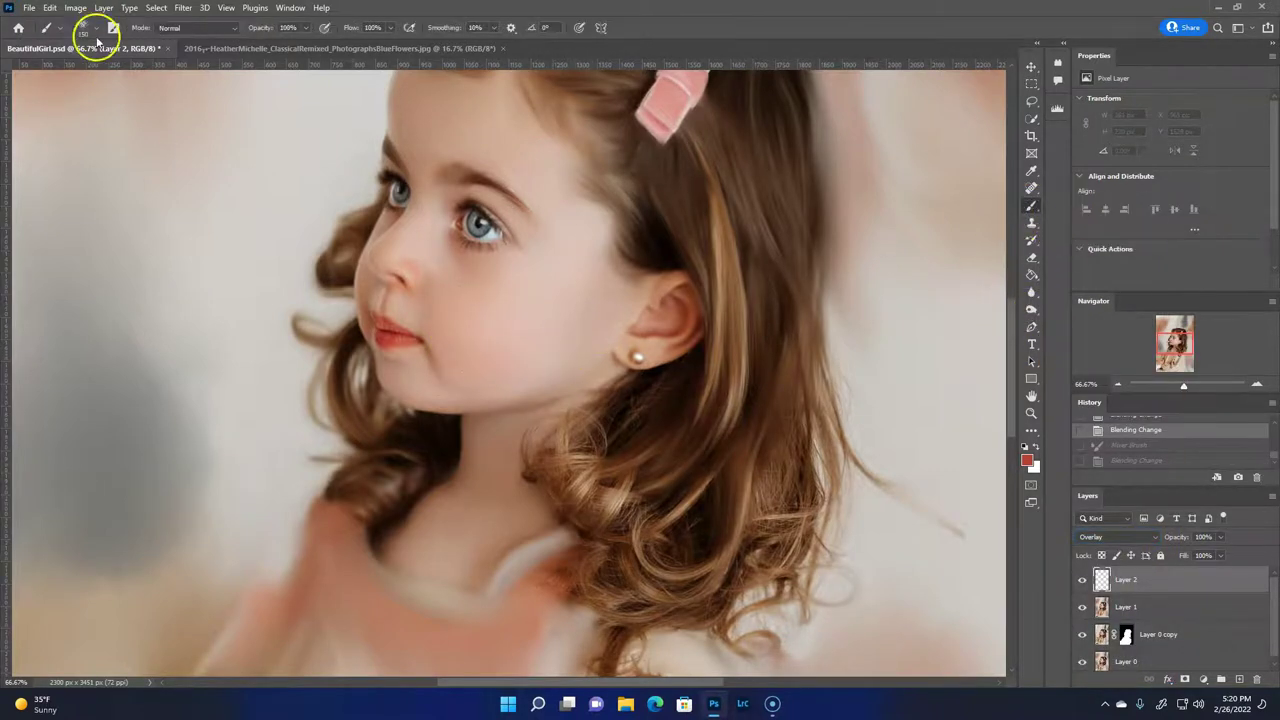
pyautogui.click(88, 27)
pyautogui.scroll(-3, 357, 300)
pyautogui.press('Return')
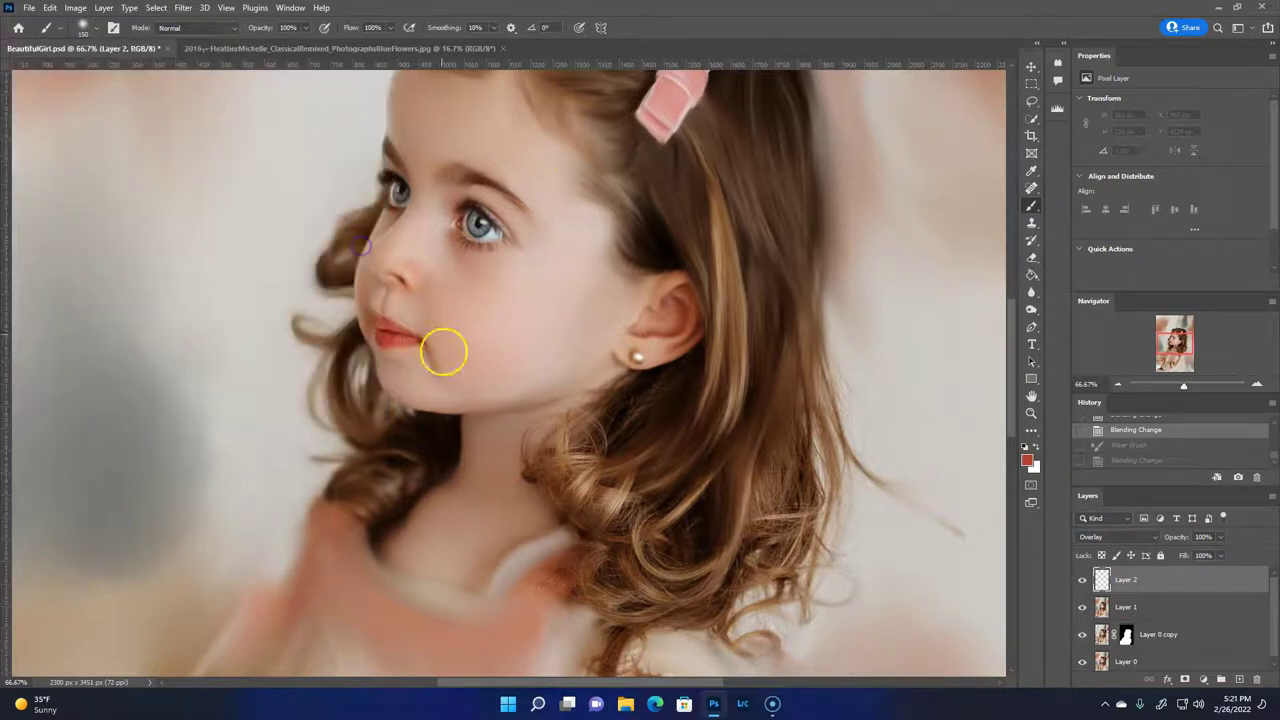
pyautogui.click(473, 340)
pyautogui.hotkey('ctrl', 'z')
# Set the paint colour to the red sampled from the lips.
pyautogui.click(1027, 460)
pyautogui.click(157, 308)
pyautogui.click(420, 284)
pyautogui.hotkey('ctrl', 'z')
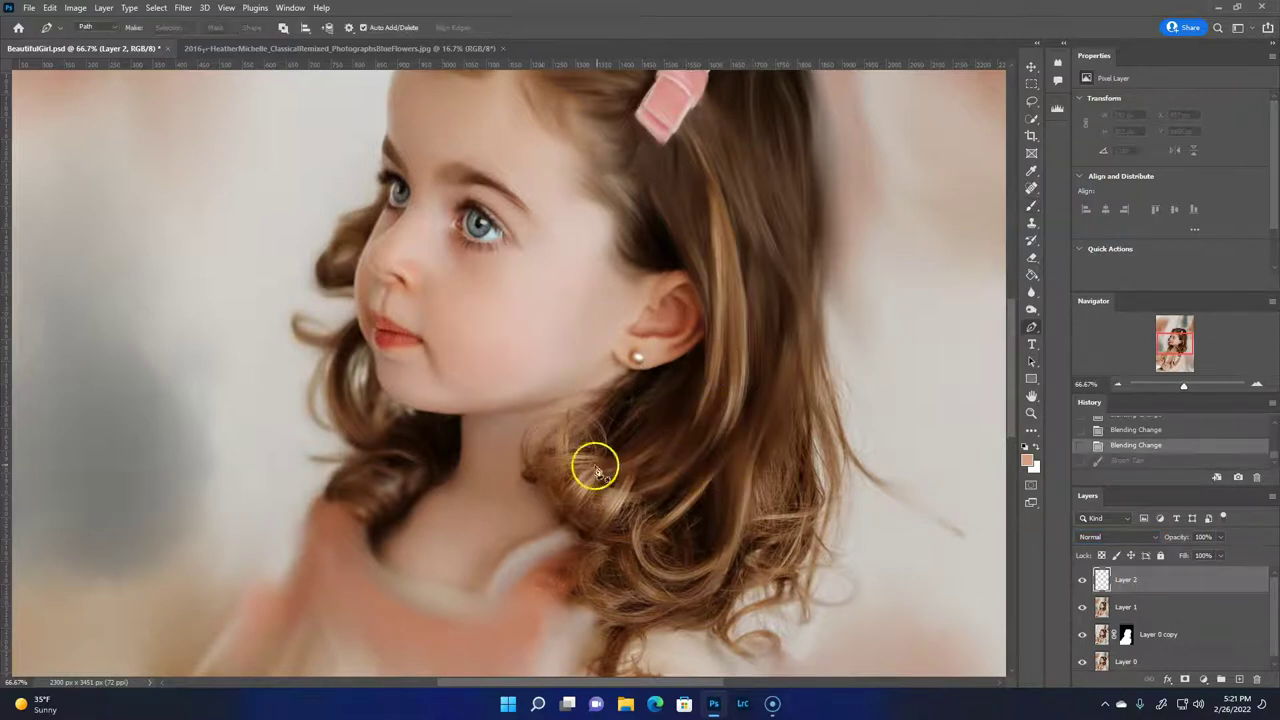
pyautogui.click(386, 320)
pyautogui.click(320, 457)
pyautogui.press('p')
pyautogui.press('b')
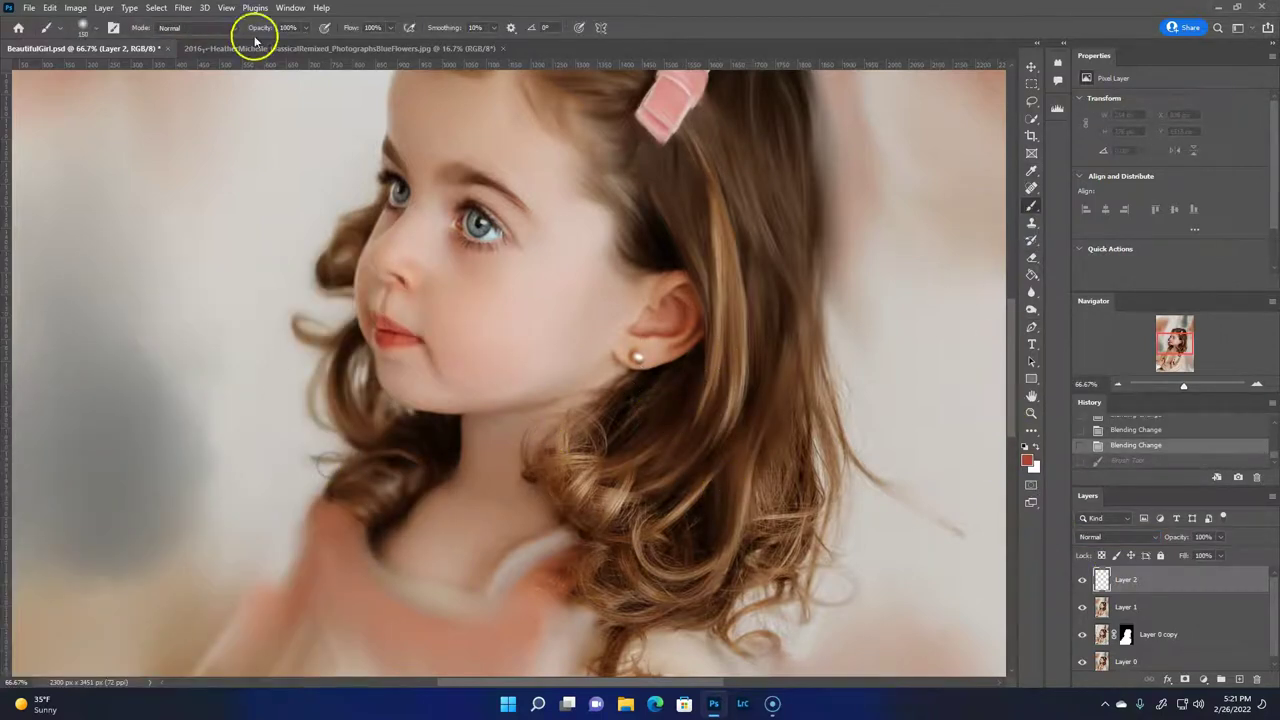
# Dab red blush on cheek, forehead, nose and chin, fading the layer to 24%.
pyautogui.click(457, 337)
pyautogui.click(433, 134)
pyautogui.click(395, 262)
pyautogui.click(403, 380)
pyautogui.moveTo(1222, 539); pyautogui.dragTo(1174, 557)
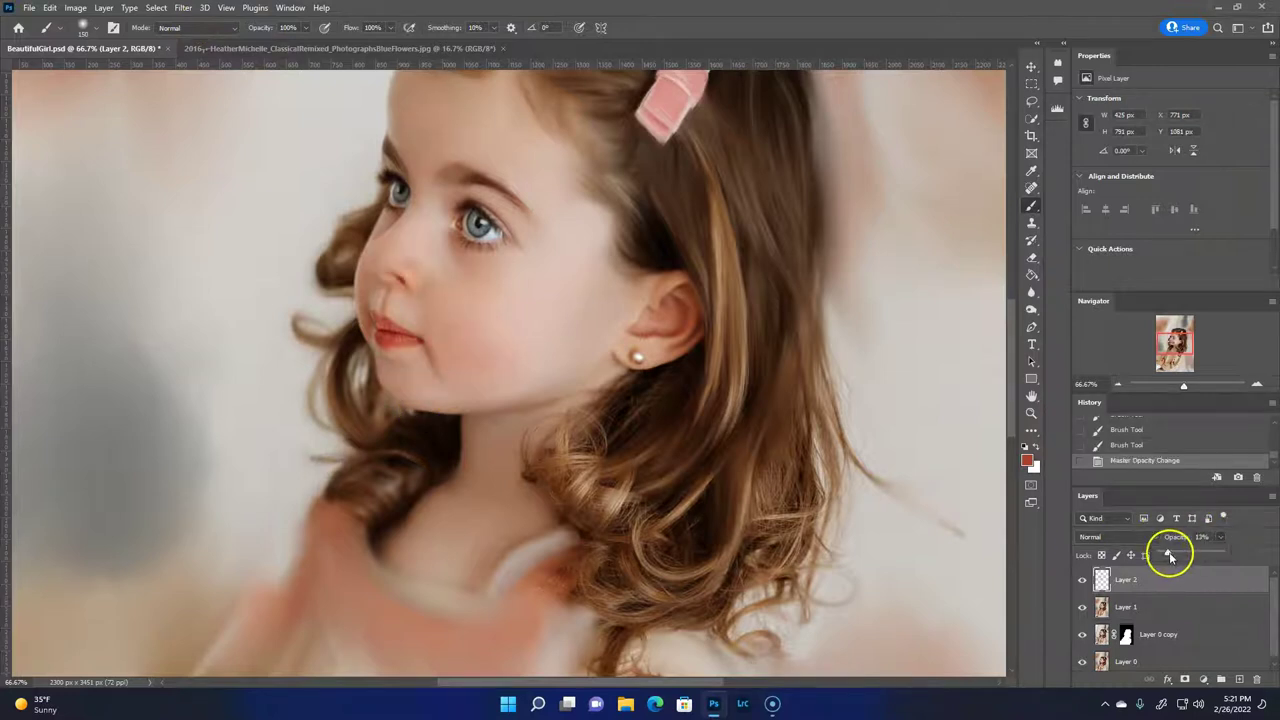
# Erase the nose, cheek and forehead dabs and restore the blush layer to 100%.
pyautogui.press('e')
pyautogui.click(401, 278)
pyautogui.click(489, 330)
pyautogui.click(488, 135)
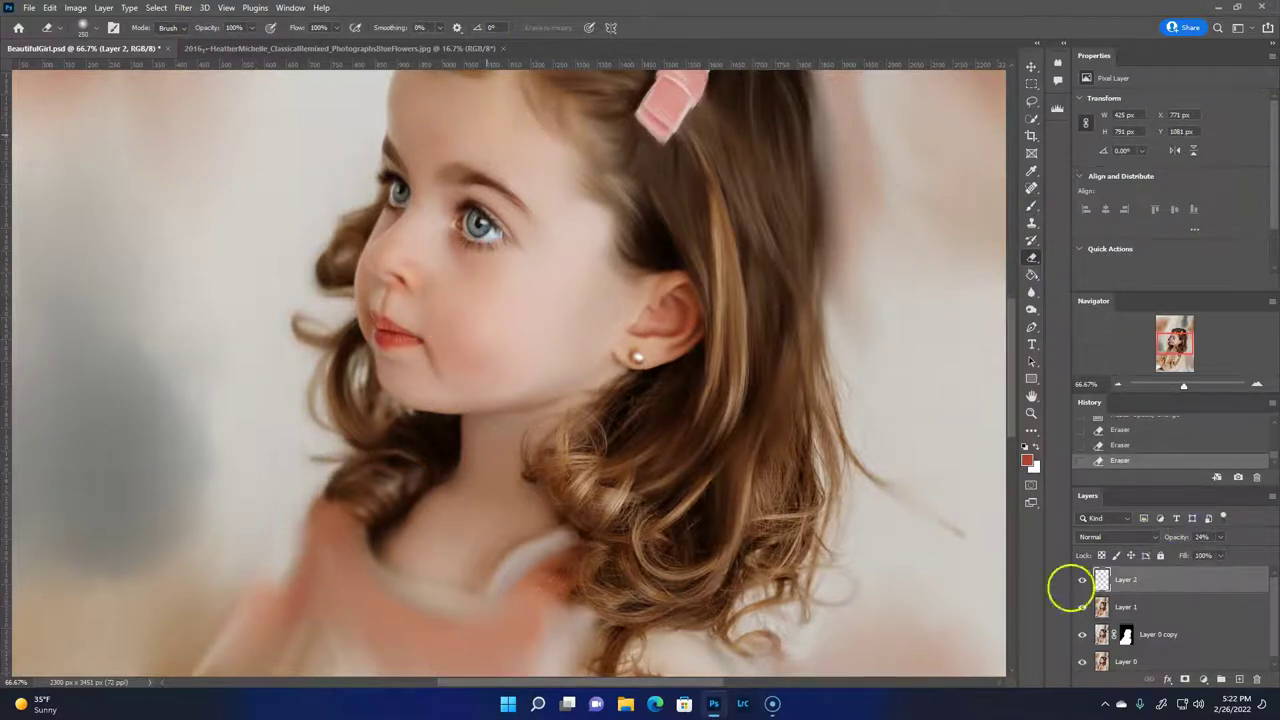
pyautogui.click(1082, 580)
pyautogui.click(1082, 580)
pyautogui.moveTo(1220, 537); pyautogui.dragTo(1267, 553)
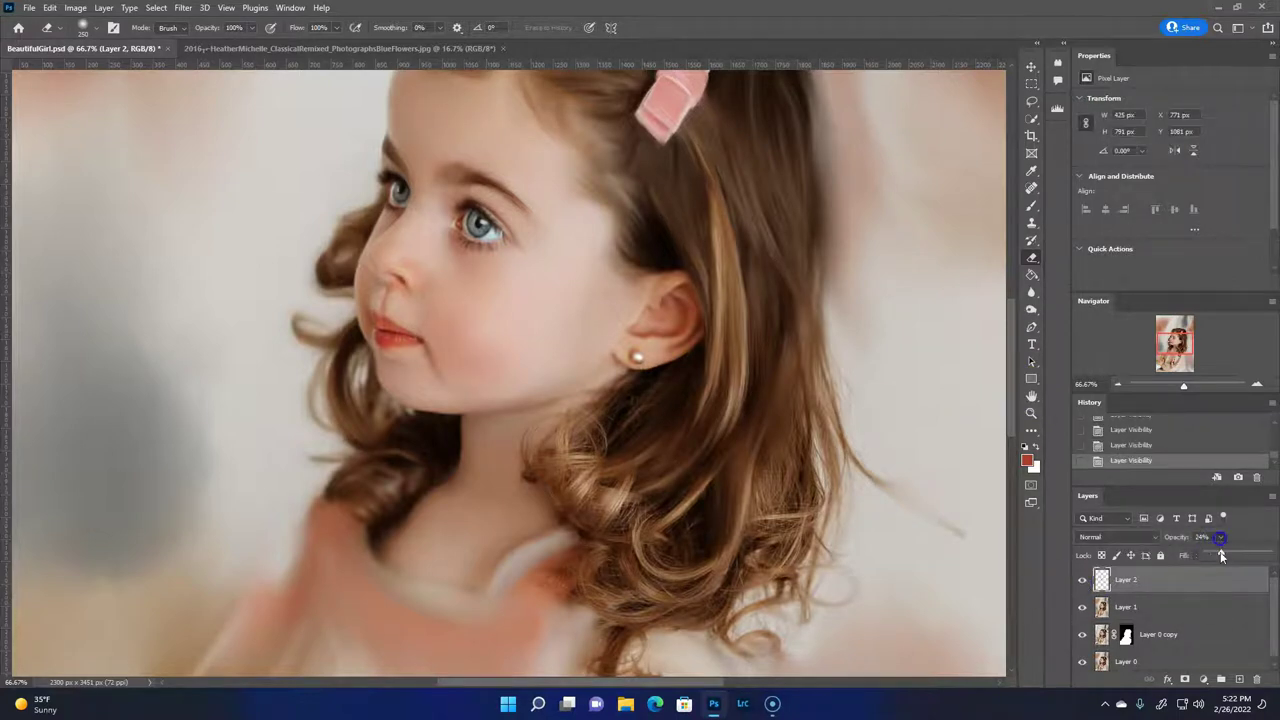
# Delete the old blush layer and start a fresh empty layer.
pyautogui.press('b')
pyautogui.click(1257, 679)
pyautogui.click(577, 260)
pyautogui.click(1238, 679)
pyautogui.click(378, 253)
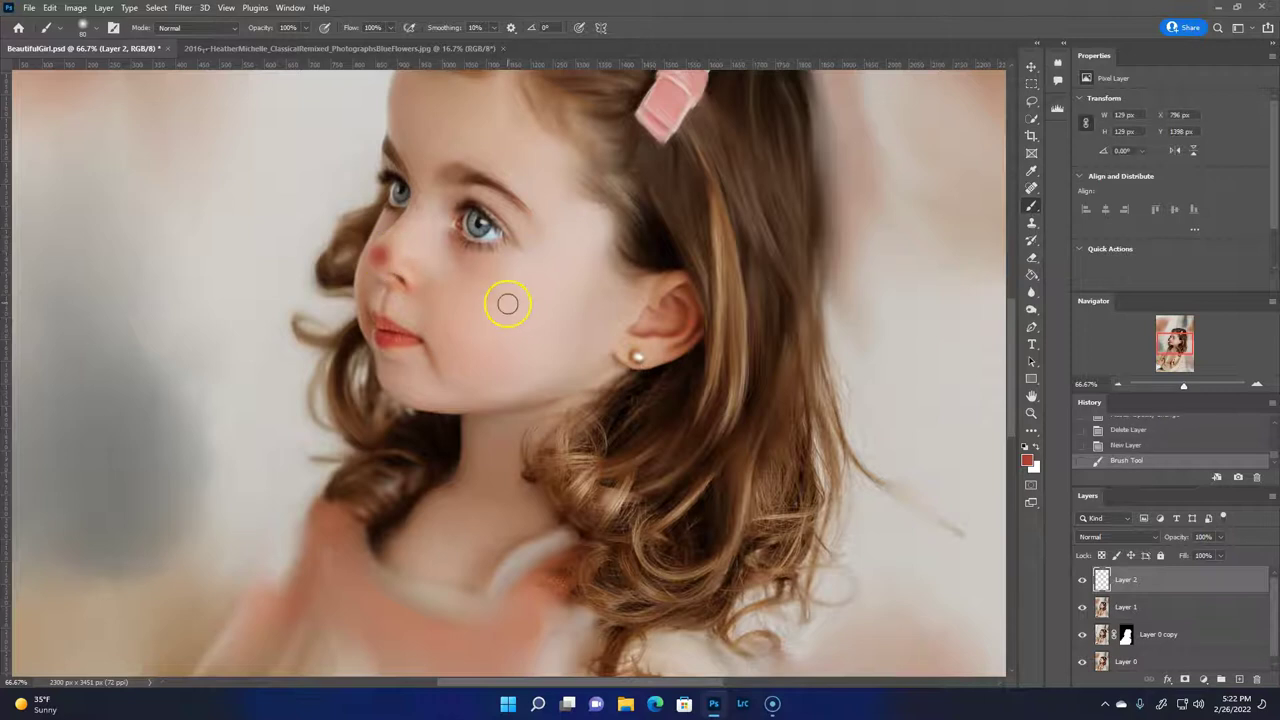
# Dab red blush on the nose, cheek and chin of the fresh layer.
pyautogui.click(408, 276)
pyautogui.click(368, 248)
pyautogui.click(458, 350)
pyautogui.click(400, 382)
pyautogui.click(1220, 537)
# Erase blush by the nose, lower the layer to 20%, then delete Layer 2.
pyautogui.press('e')
pyautogui.click(371, 227)
pyautogui.click(409, 243)
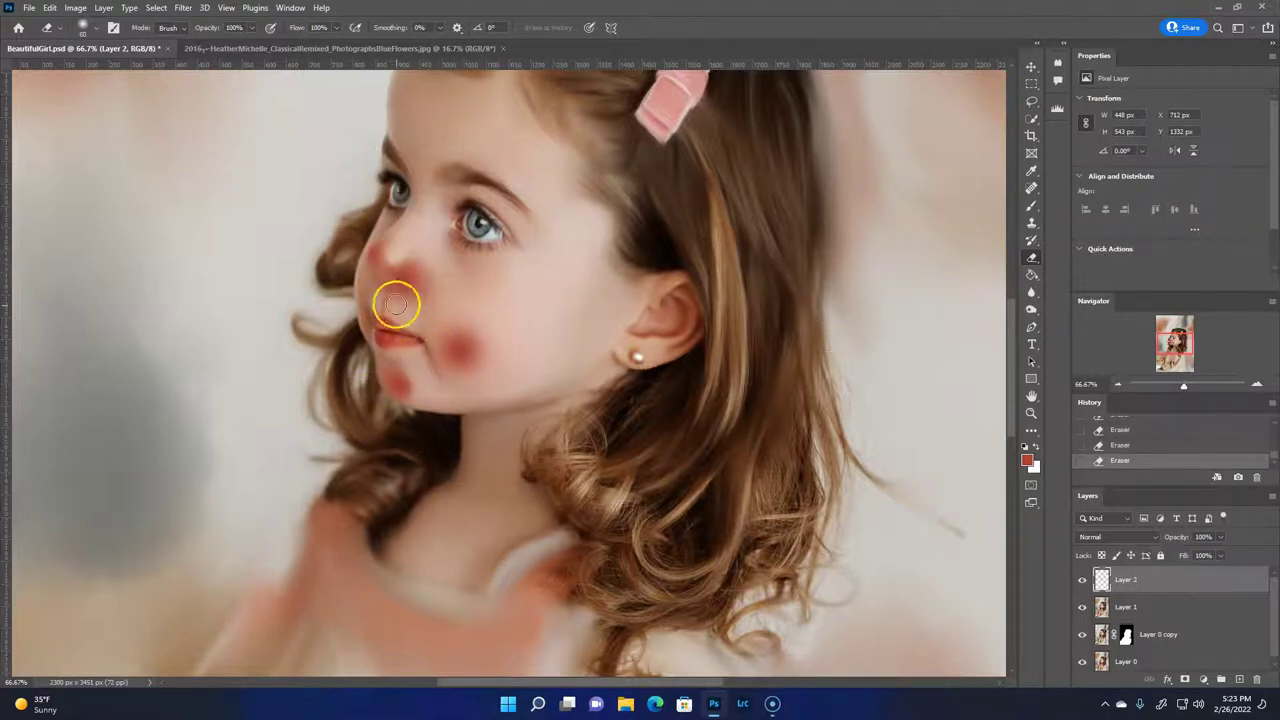
pyautogui.moveTo(1220, 537); pyautogui.dragTo(1171, 549)
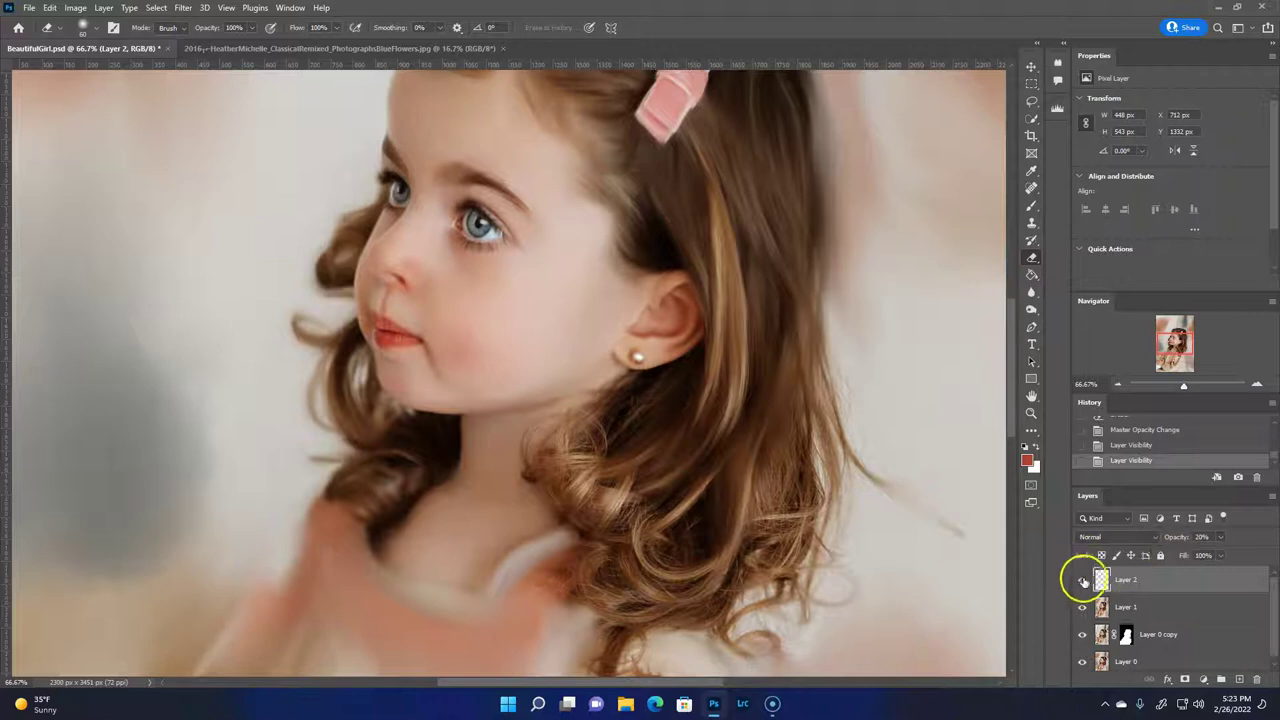
pyautogui.click(1257, 679)
pyautogui.click(583, 263)
# Undo the stray red stroke painted at the lower left.
pyautogui.press('b')
pyautogui.moveTo(240, 430); pyautogui.dragTo(300, 570)
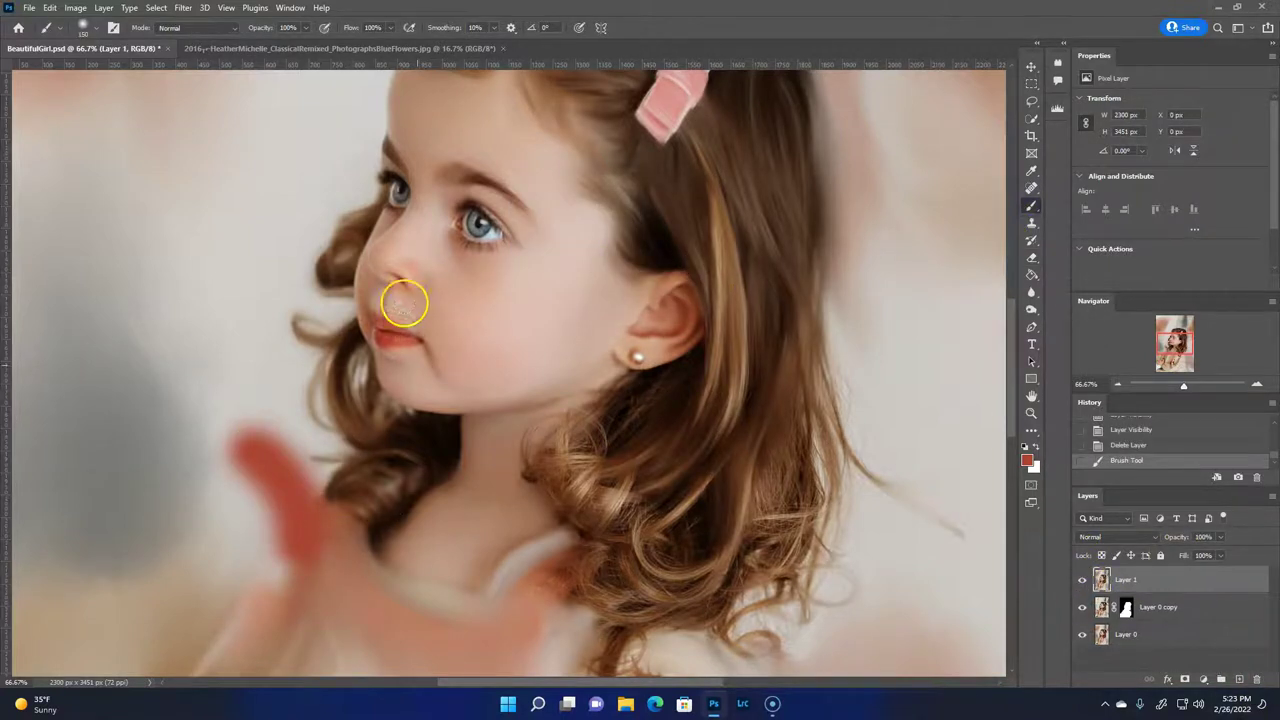
pyautogui.hotkey('ctrl', 'z')
# Blend the lips and chin with the Mixer Brush at 200%, deepening the lower lip.
pyautogui.rightClick(1031, 205)
pyautogui.click(1080, 255)
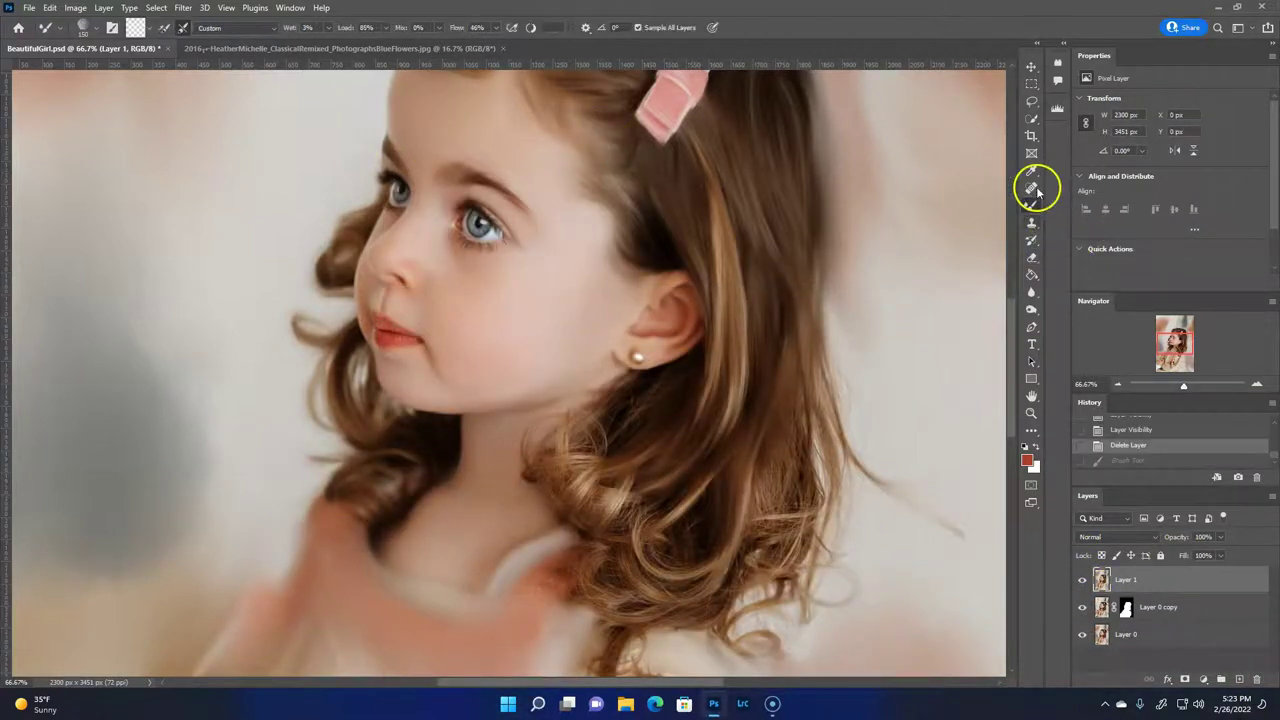
pyautogui.moveTo(396, 360)
pyautogui.mouseDown()
pyautogui.moveTo(386, 343)
pyautogui.moveTo(450, 377)
pyautogui.mouseUp()
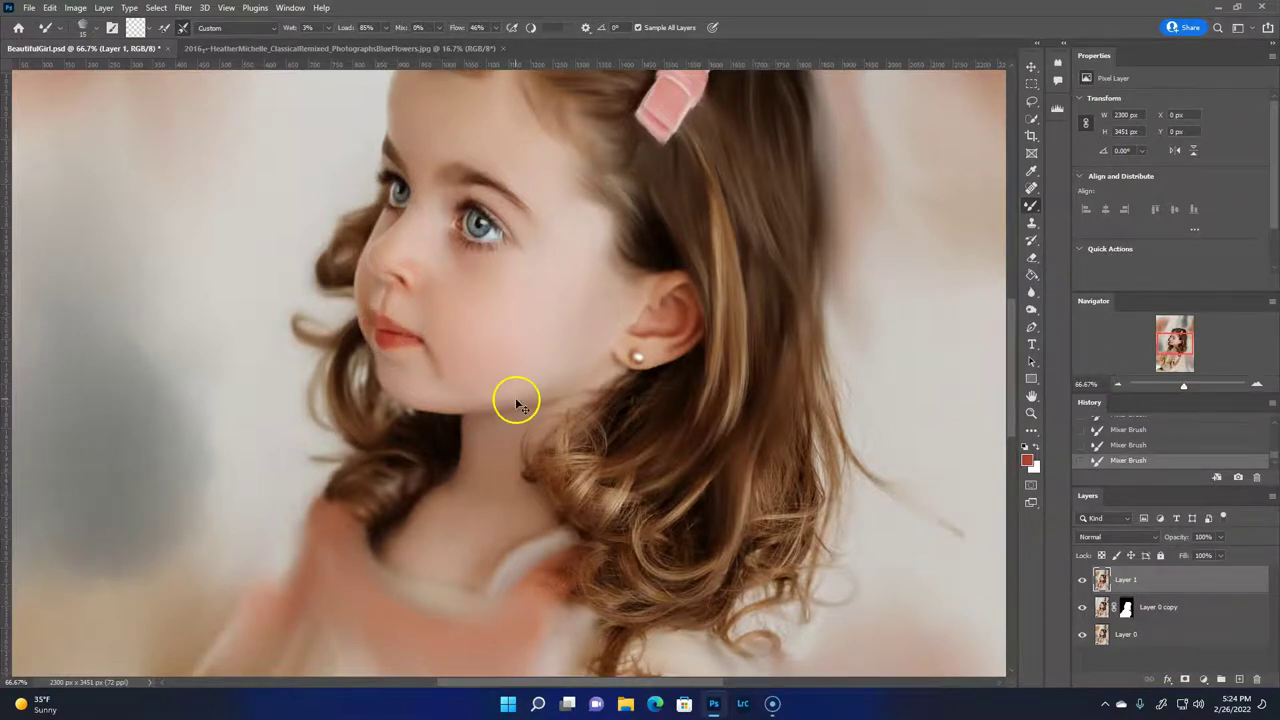
pyautogui.hotkey('ctrl', '+')
pyautogui.hotkey('ctrl', '+')
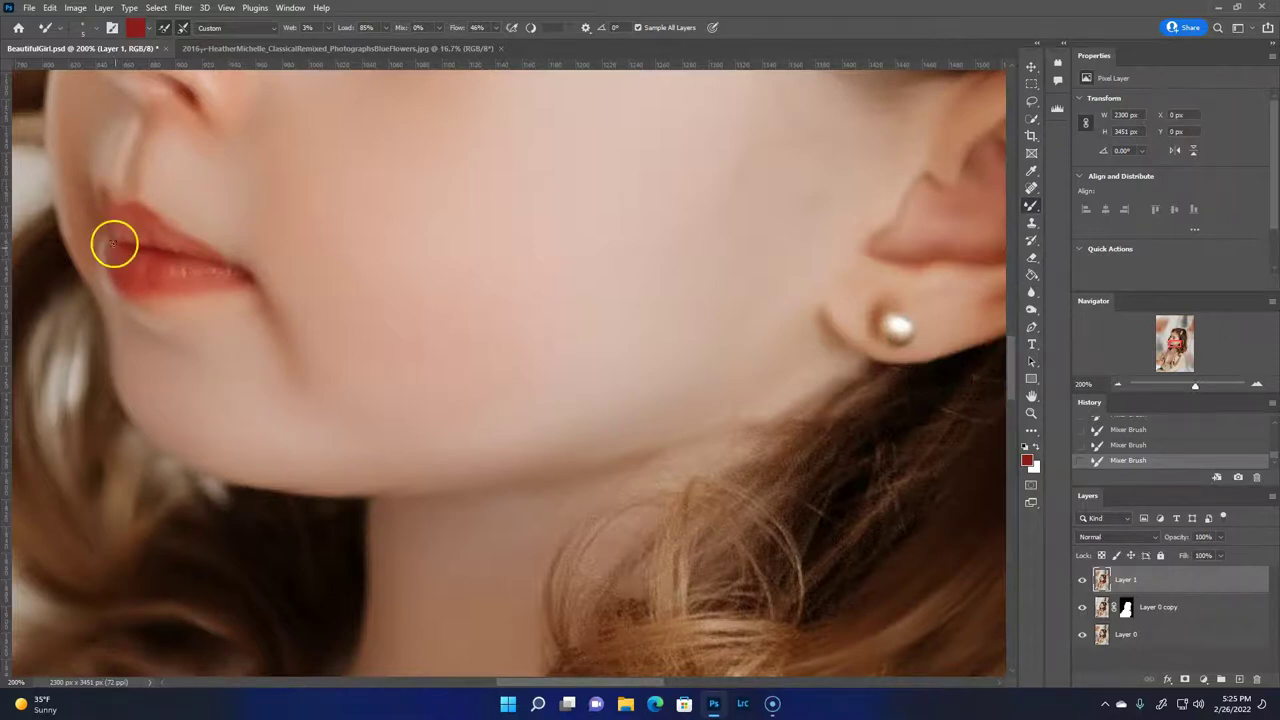
pyautogui.moveTo(239, 270); pyautogui.dragTo(165, 253)
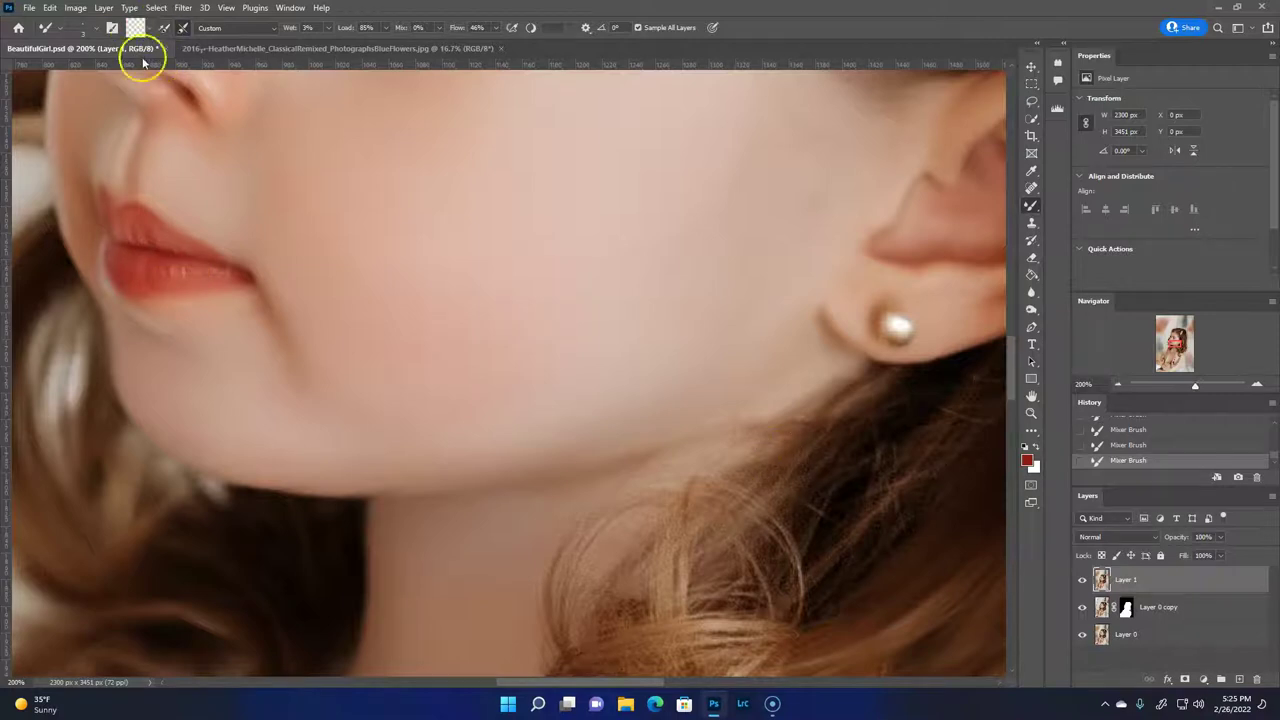
pyautogui.moveTo(151, 267)
pyautogui.mouseDown()
pyautogui.moveTo(131, 274)
pyautogui.moveTo(243, 281)
pyautogui.mouseUp()
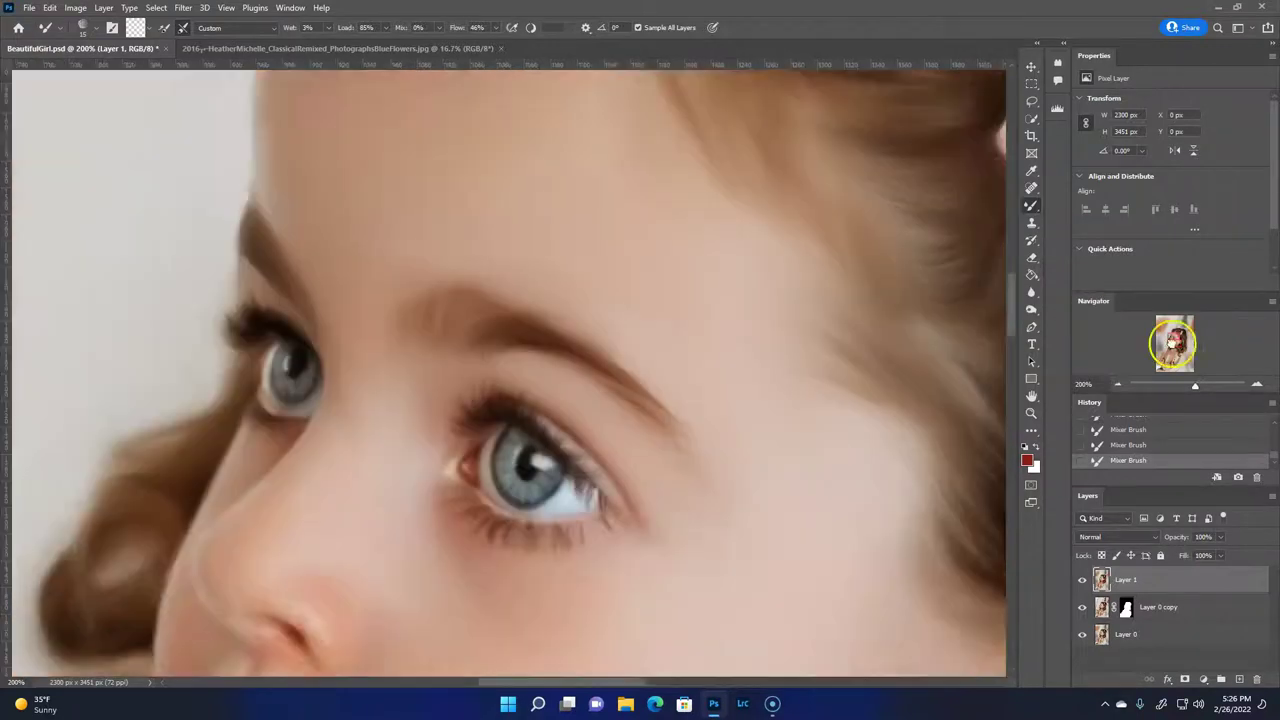
pyautogui.moveTo(140, 340); pyautogui.dragTo(391, 437)
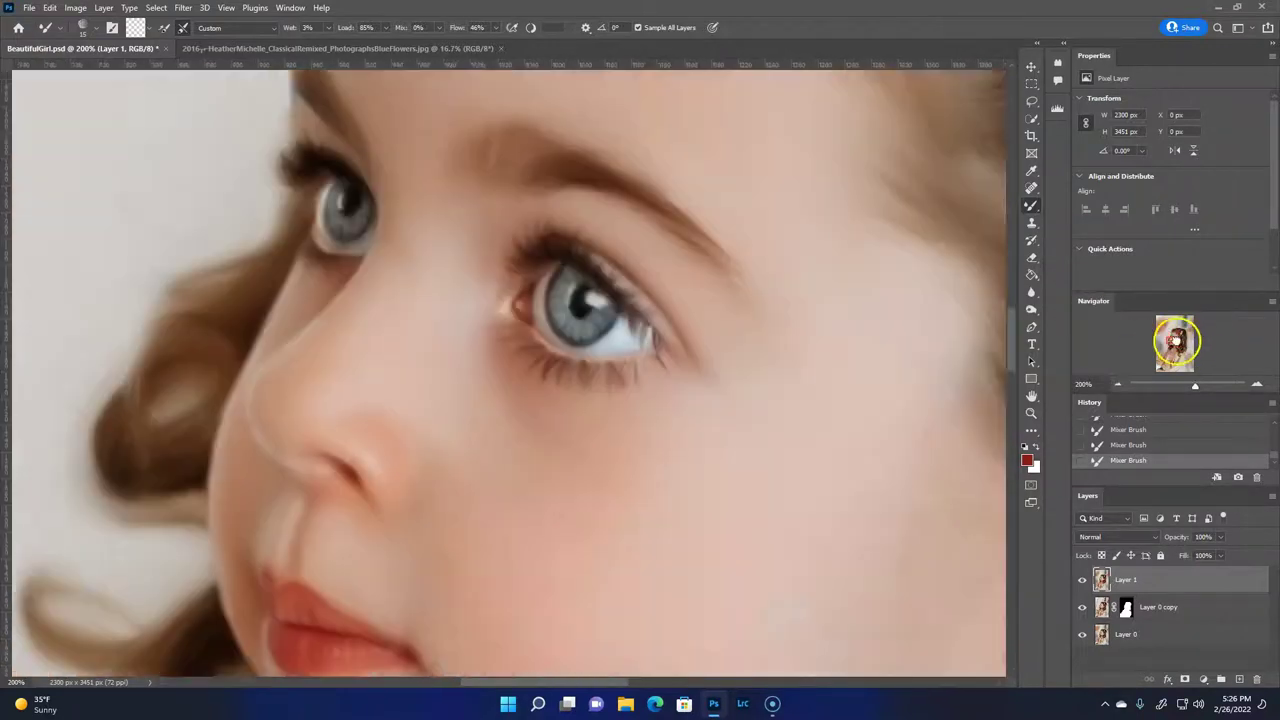
pyautogui.click(183, 7)
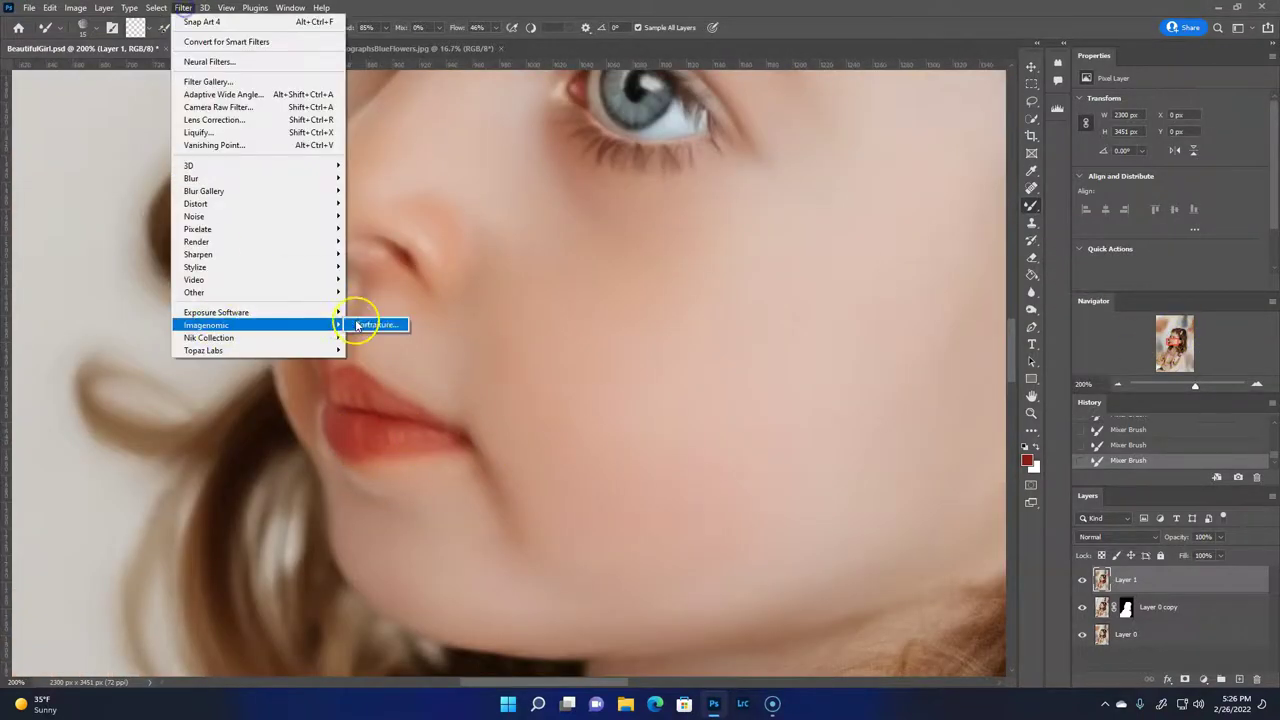
pyautogui.click(385, 323)
pyautogui.click(908, 134)
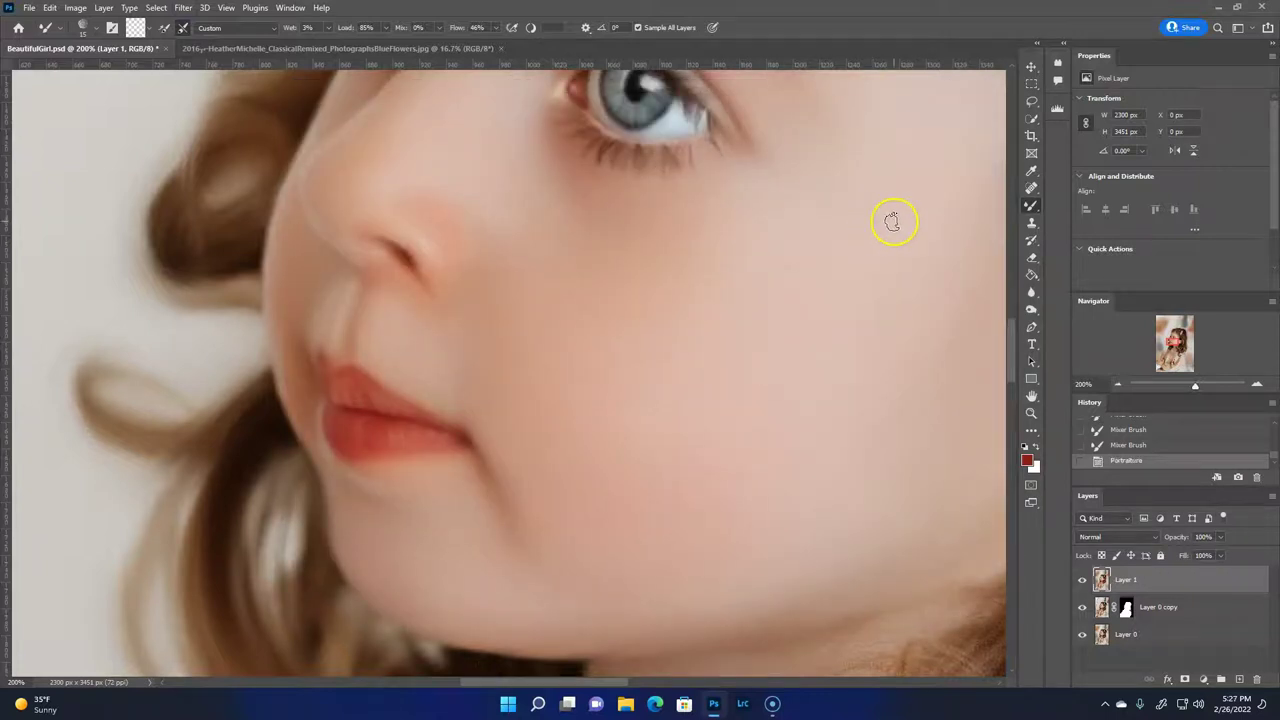
pyautogui.scroll(3, 893, 220)
pyautogui.hotkey('ctrl', '-')
pyautogui.click(50, 7)
pyautogui.click(40, 46)
pyautogui.click(50, 7)
pyautogui.click(60, 33)
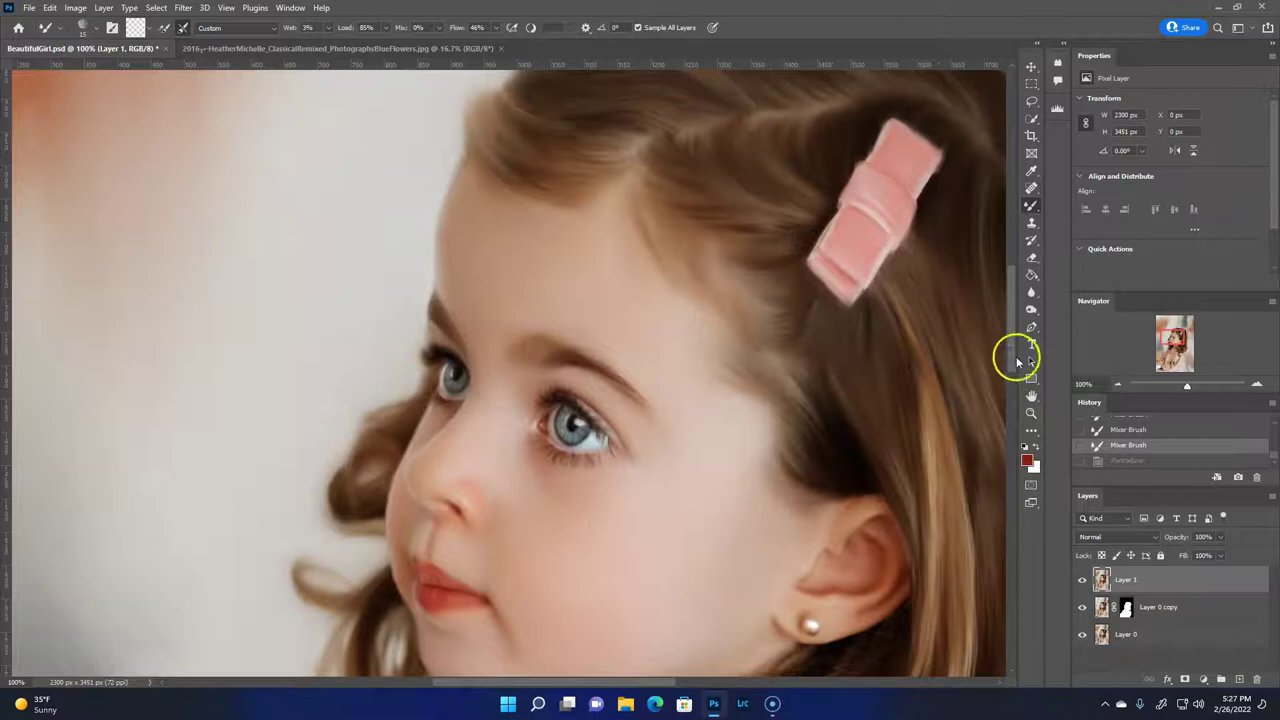
pyautogui.scroll(-5, 1017, 358)
# Smear the curl under the jaw into the neck skin and shoulder edge.
pyautogui.moveTo(420, 330); pyautogui.dragTo(400, 300)
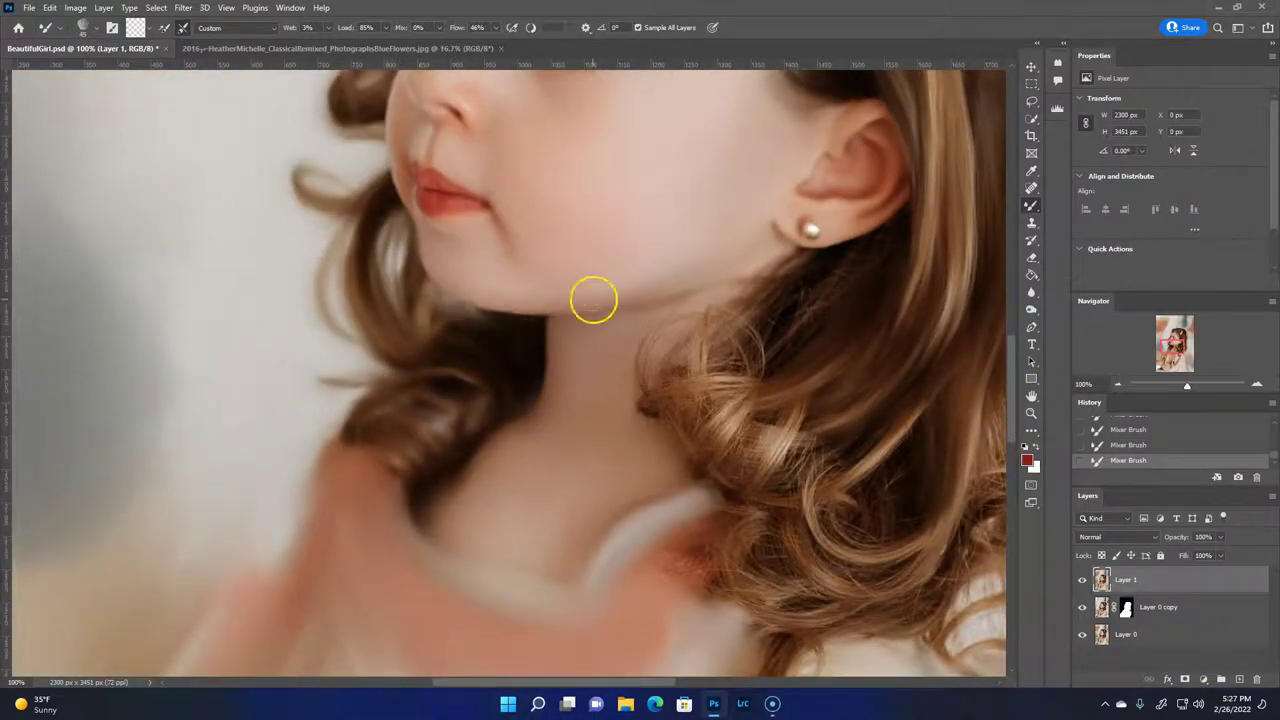
pyautogui.moveTo(354, 434); pyautogui.dragTo(454, 391)
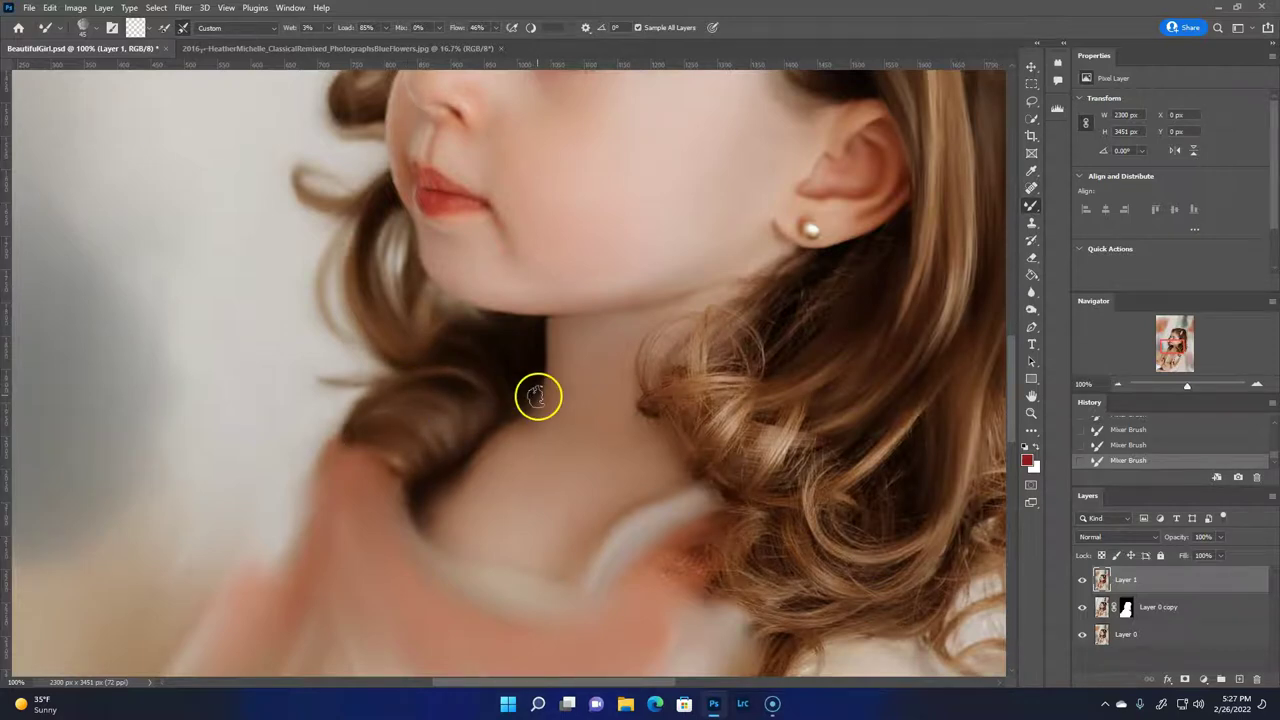
pyautogui.moveTo(1176, 328); pyautogui.dragTo(1174, 332)
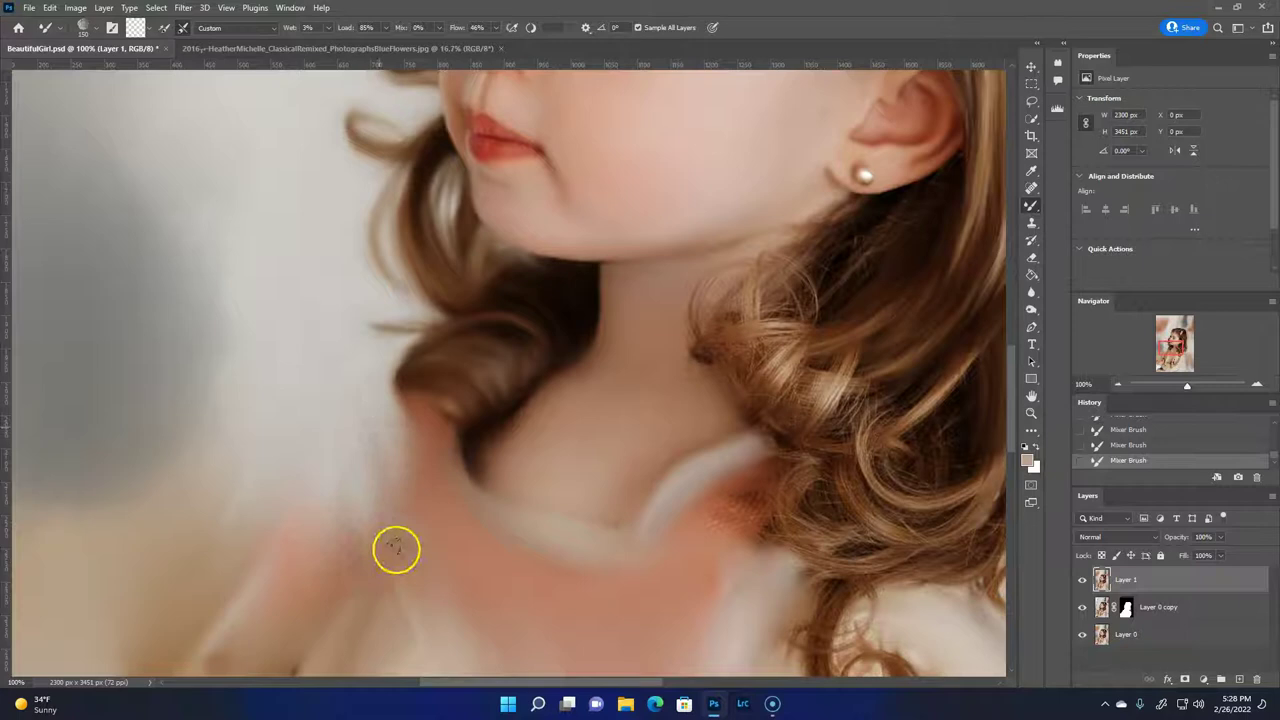
pyautogui.moveTo(386, 443); pyautogui.dragTo(447, 509)
pyautogui.moveTo(779, 490)
pyautogui.mouseDown()
pyautogui.moveTo(737, 449)
pyautogui.moveTo(720, 466)
pyautogui.moveTo(790, 565)
pyautogui.mouseUp()
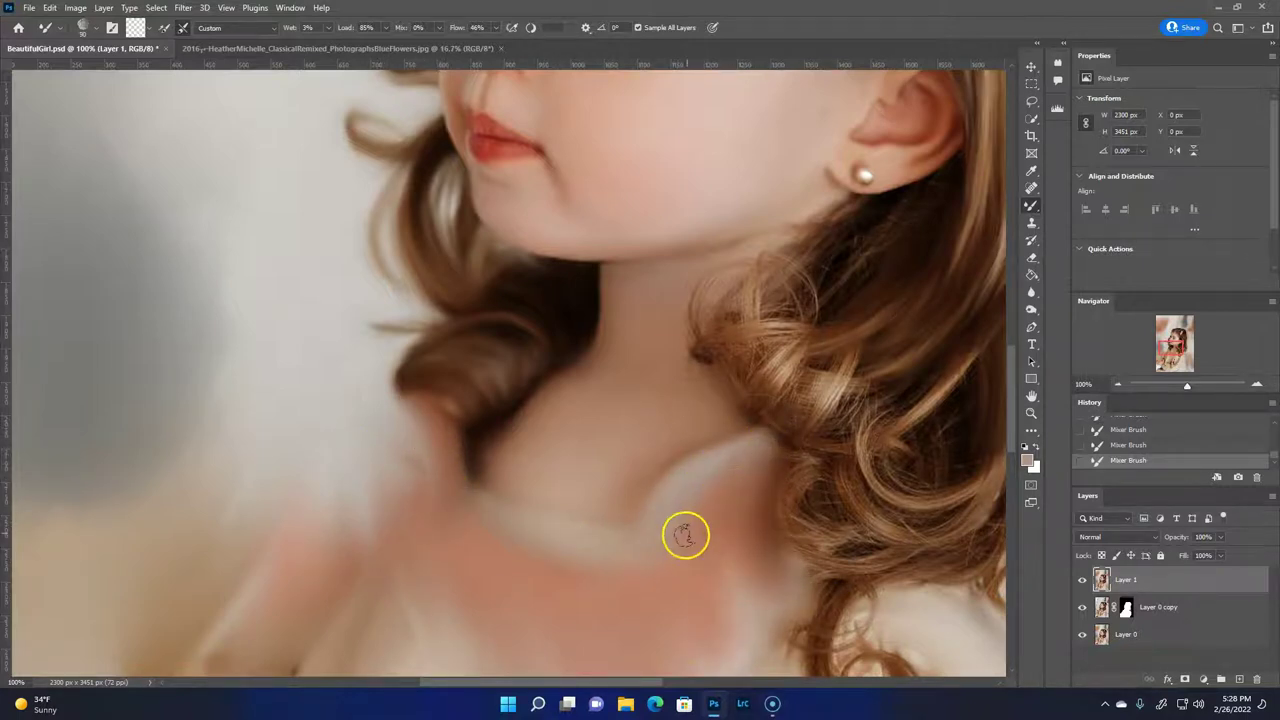
pyautogui.moveTo(414, 420)
pyautogui.mouseDown()
pyautogui.moveTo(574, 511)
pyautogui.moveTo(510, 464)
pyautogui.mouseUp()
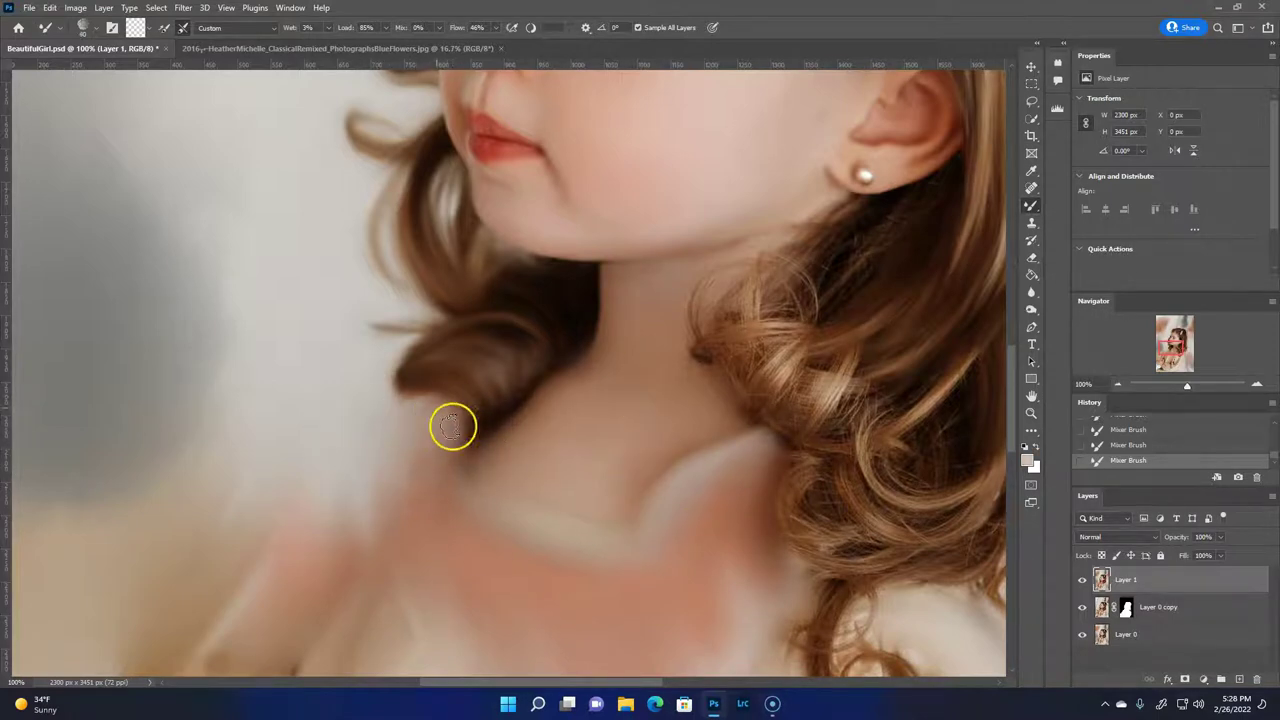
pyautogui.moveTo(411, 586); pyautogui.dragTo(183, 653)
# Fit the image, then smear the hands, arm and background above the head.
pyautogui.hotkey('ctrl', '-')
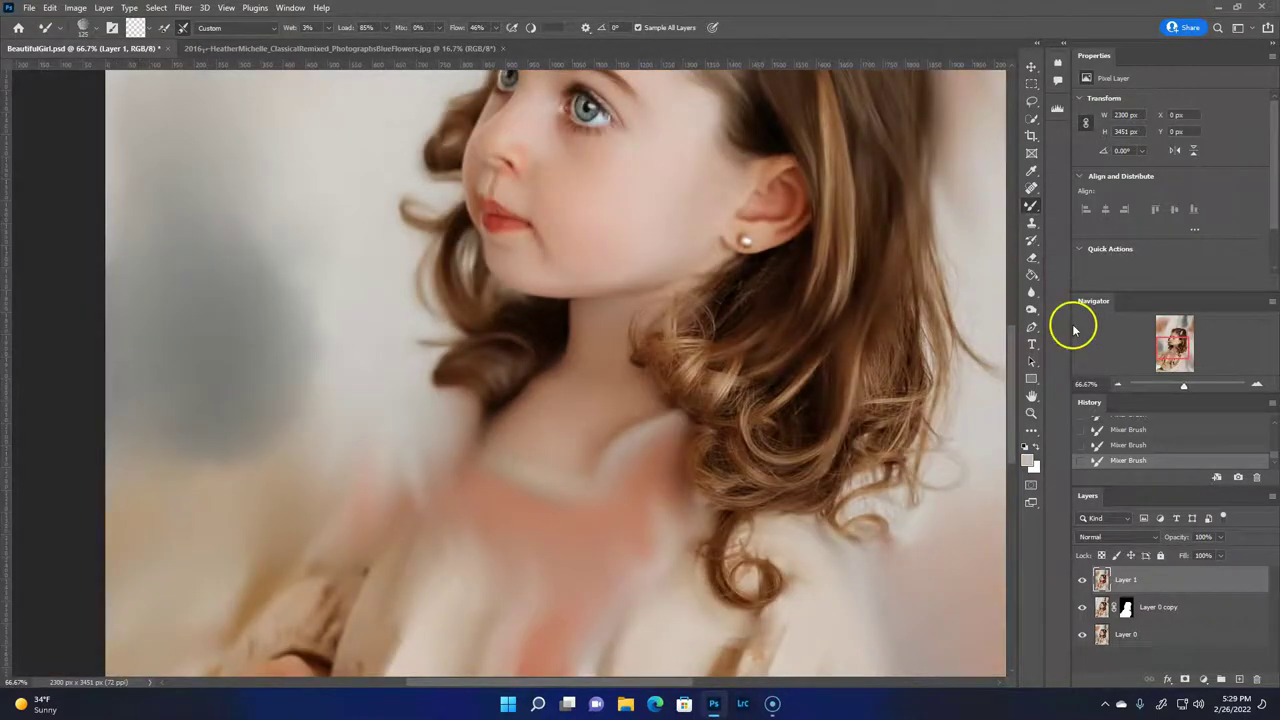
pyautogui.hotkey('ctrl', '0')
pyautogui.moveTo(350, 560); pyautogui.dragTo(650, 640)
pyautogui.moveTo(386, 308); pyautogui.dragTo(683, 395)
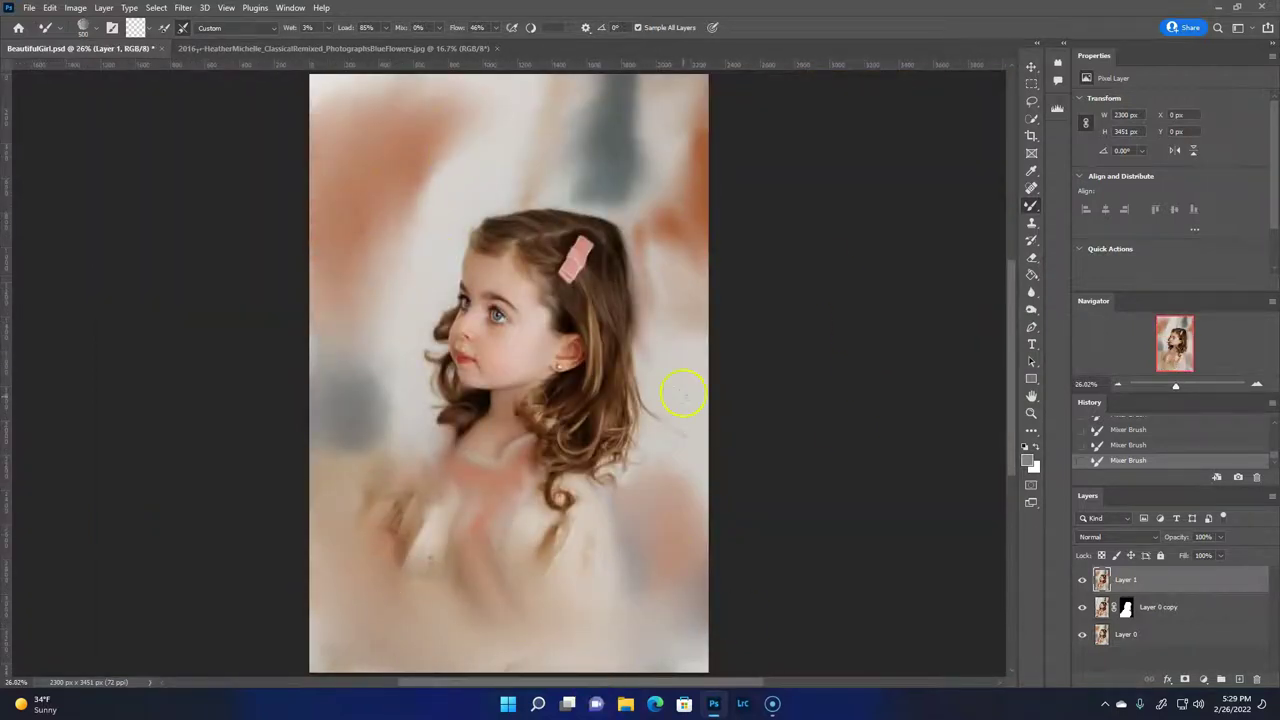
pyautogui.click(160, 30)
# Paint pink and grey background strokes on a new layer with Sample All Layers off.
pyautogui.moveTo(309, 166)
pyautogui.mouseDown()
pyautogui.moveTo(631, 140)
pyautogui.moveTo(577, 229)
pyautogui.moveTo(573, 155)
pyautogui.moveTo(360, 343)
pyautogui.moveTo(683, 526)
pyautogui.moveTo(437, 194)
pyautogui.moveTo(485, 197)
pyautogui.mouseUp()
pyautogui.hotkey('ctrl', 'shift', 'alt', 'n')
pyautogui.hotkey('ctrl', 'z')
pyautogui.click(638, 27)
pyautogui.moveTo(460, 330)
pyautogui.mouseDown()
pyautogui.moveTo(429, 266)
pyautogui.moveTo(480, 140)
pyautogui.mouseUp()
pyautogui.hotkey('ctrl', 'z')
pyautogui.hotkey('ctrl', 'z')
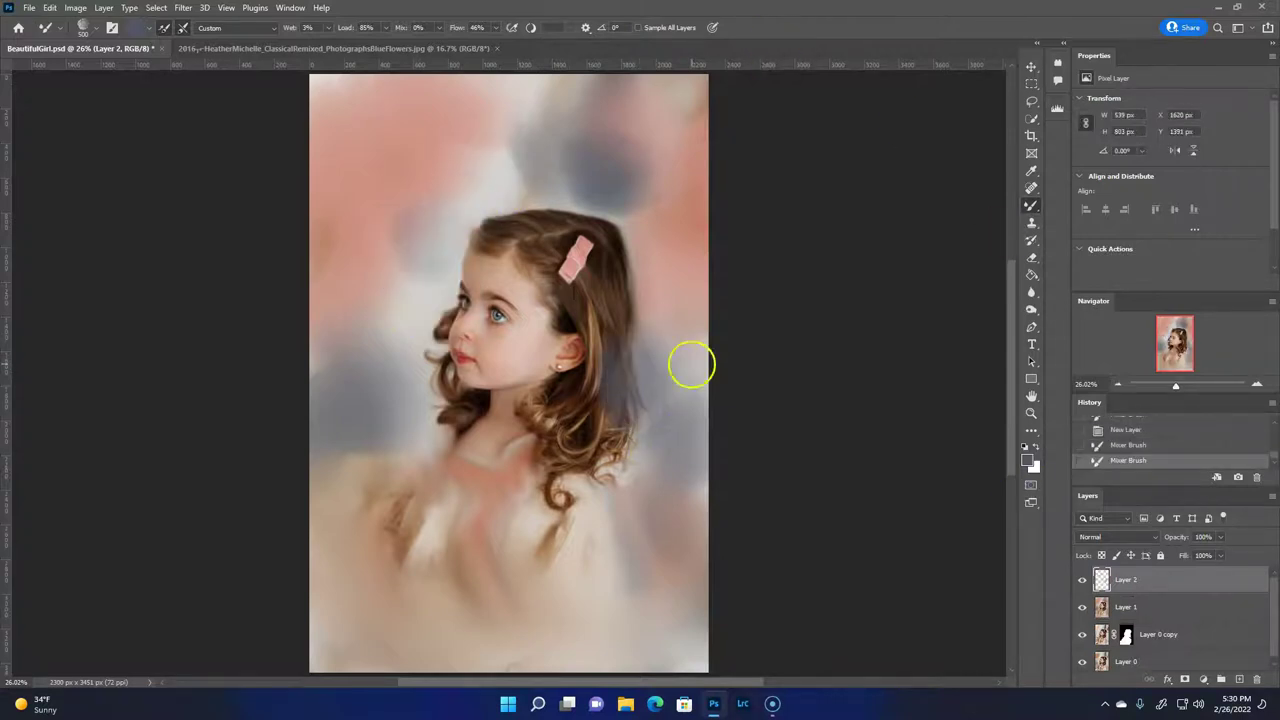
pyautogui.moveTo(671, 371)
pyautogui.mouseDown()
pyautogui.moveTo(668, 462)
pyautogui.moveTo(729, 409)
pyautogui.mouseUp()
pyautogui.moveTo(429, 242)
pyautogui.mouseDown()
pyautogui.moveTo(466, 171)
pyautogui.moveTo(551, 177)
pyautogui.mouseUp()
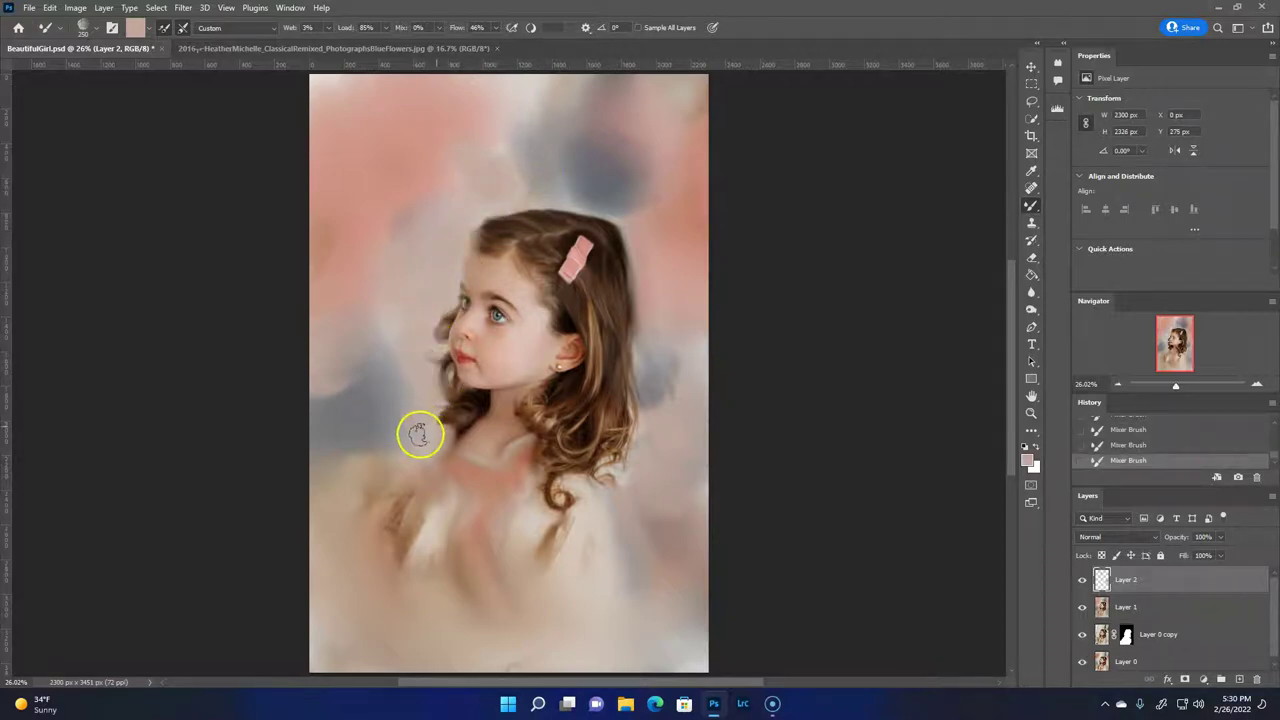
pyautogui.hotkey('ctrl', 'z')
# Add Layer 3 for more background paint and erase paint over the face.
pyautogui.click(1239, 679)
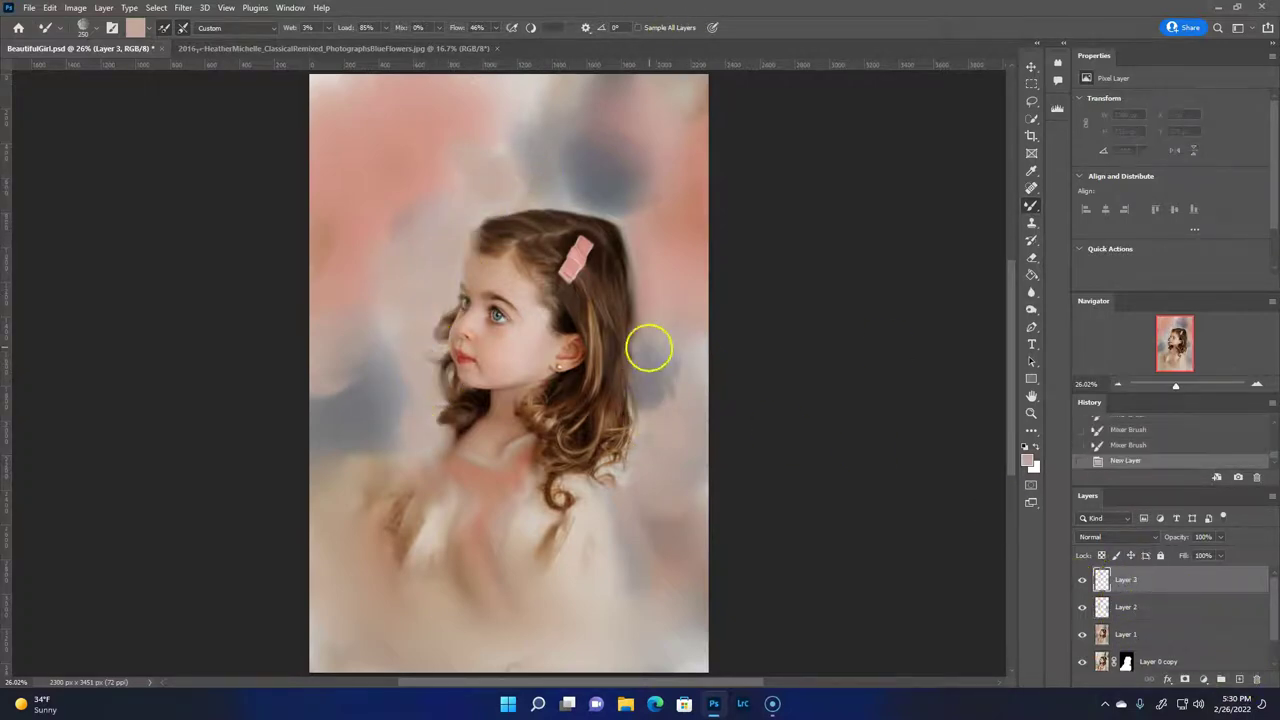
pyautogui.moveTo(652, 346); pyautogui.dragTo(623, 203)
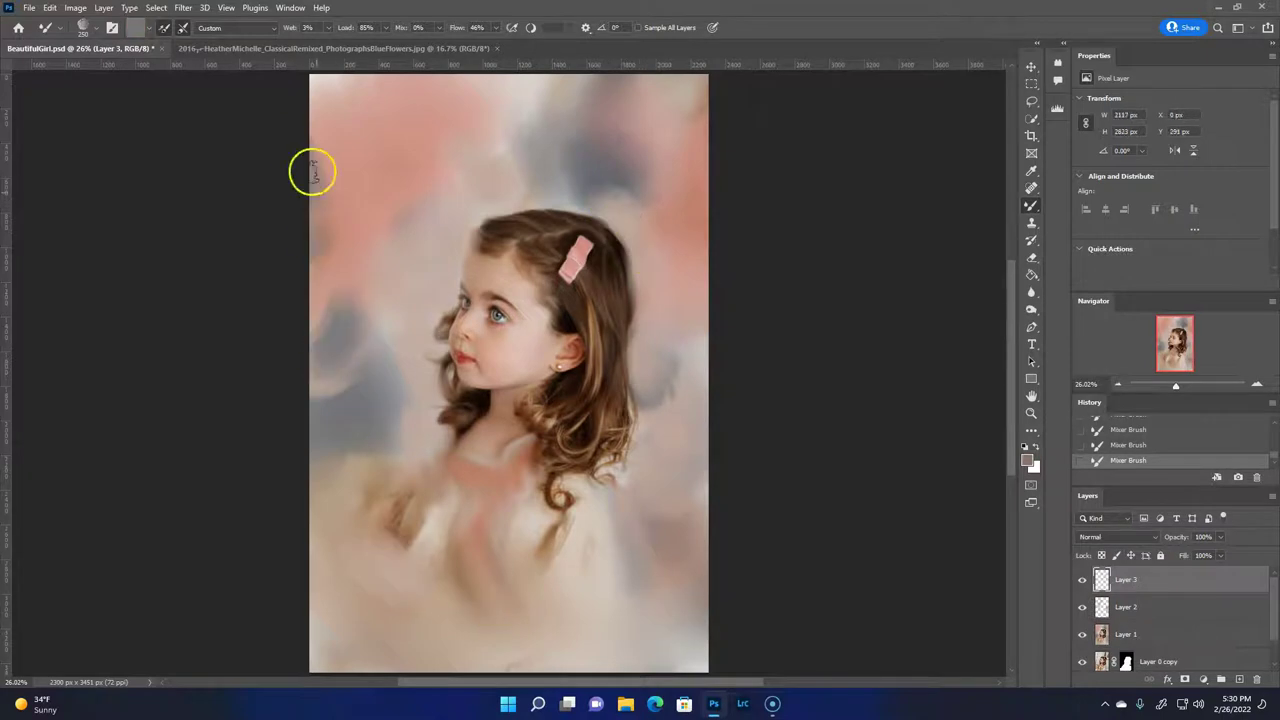
pyautogui.hotkey('ctrl', 'z')
pyautogui.hotkey('ctrl', 'z')
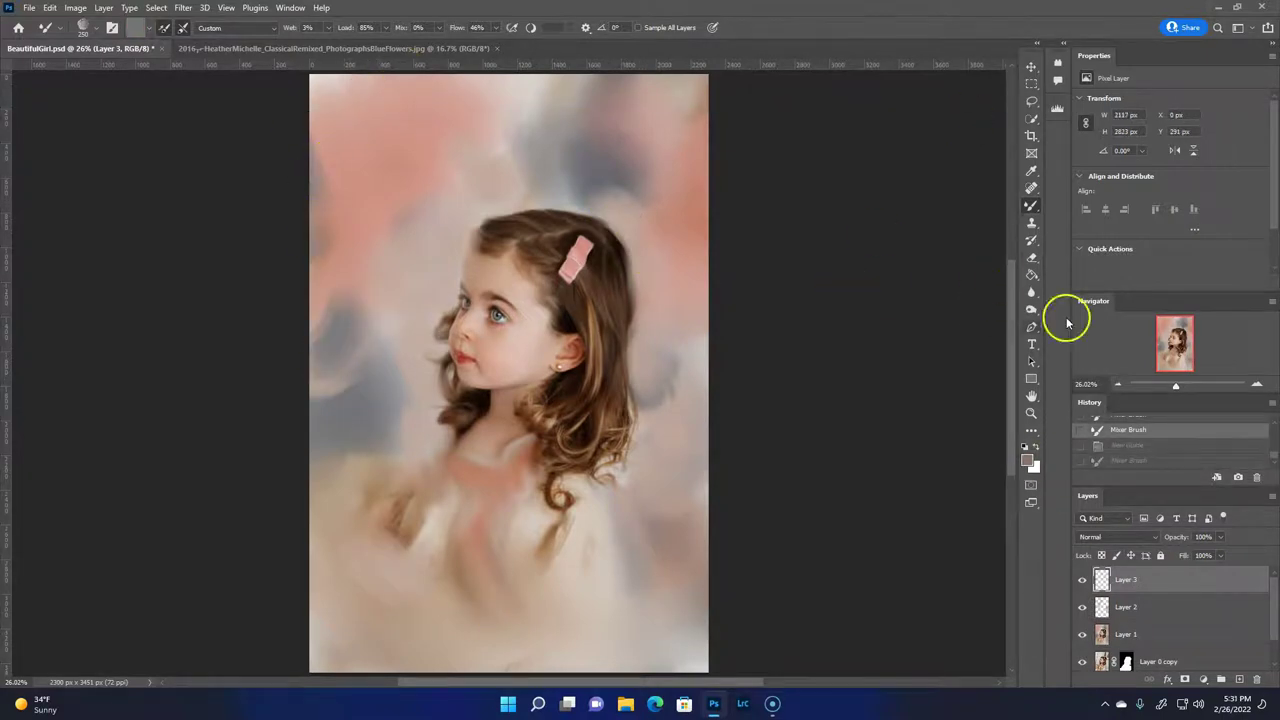
pyautogui.click(1032, 257)
pyautogui.moveTo(489, 229)
pyautogui.mouseDown()
pyautogui.moveTo(576, 403)
pyautogui.moveTo(560, 480)
pyautogui.mouseUp()
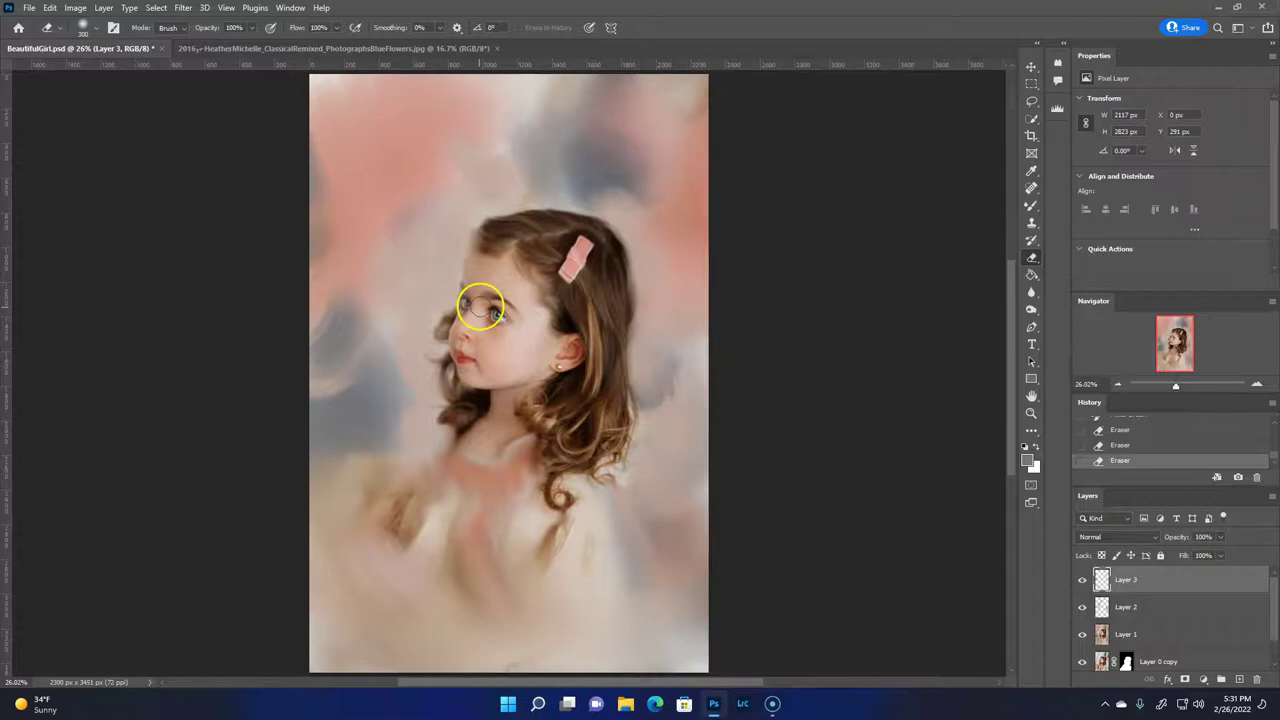
# Undo the last erase and stamp all visible layers into Layer 4.
pyautogui.click(1126, 607)
pyautogui.click(1137, 580)
pyautogui.hotkey('ctrl', 'z')
pyautogui.hotkey('ctrl', 'alt', 'shift', 'e')
# Repaint the neck and chest in pink skin tone with the Spatter mixer brush.
pyautogui.click(1022, 240)
pyautogui.click(82, 30)
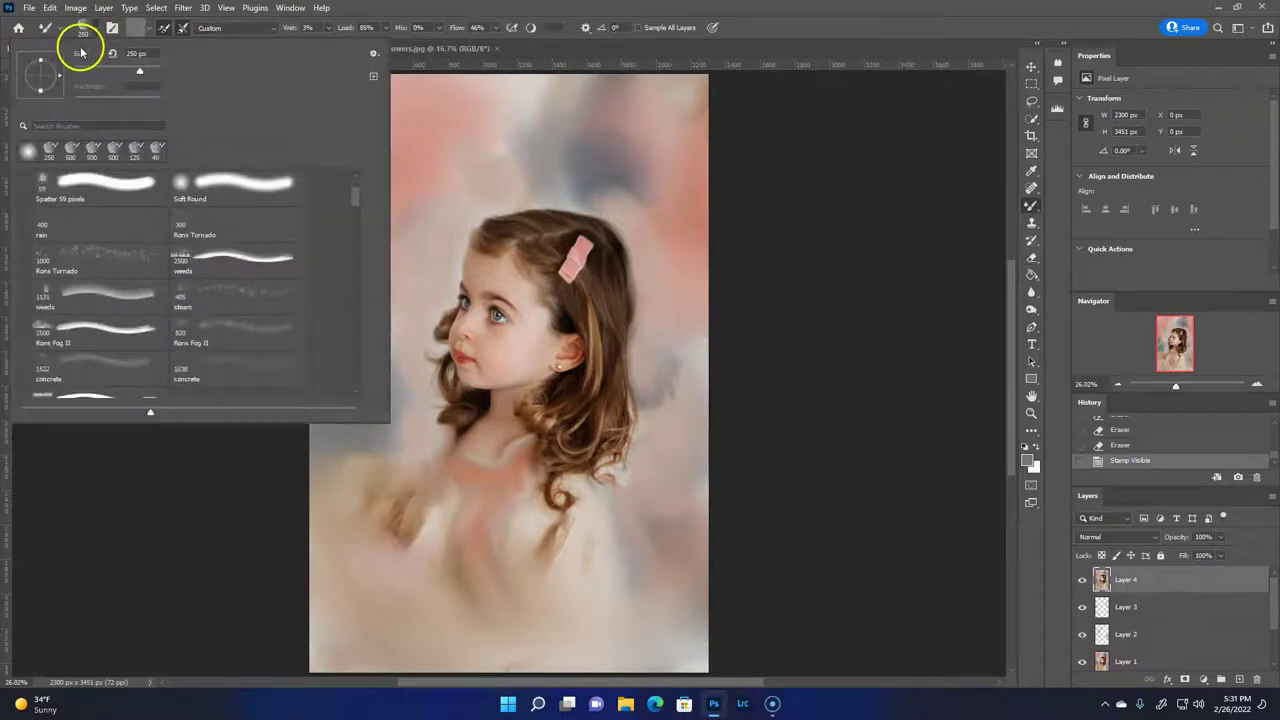
pyautogui.doubleClick(128, 178)
pyautogui.keyDown('alt'); pyautogui.click(530, 440); pyautogui.keyUp('alt')
pyautogui.moveTo(518, 428)
pyautogui.mouseDown()
pyautogui.moveTo(466, 434)
pyautogui.moveTo(471, 446)
pyautogui.moveTo(529, 449)
pyautogui.moveTo(451, 451)
pyautogui.moveTo(458, 441)
pyautogui.mouseUp()
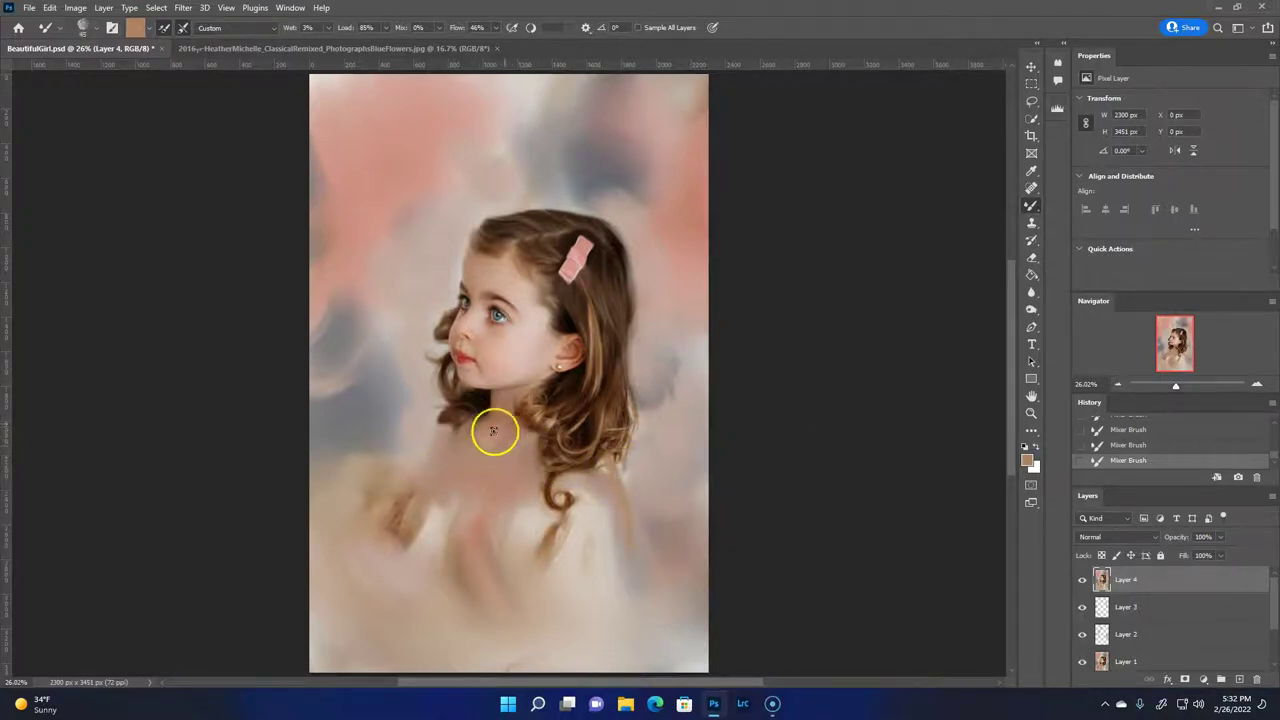
# Sketch dark brown collar lines and a hair strand at the dress edge.
pyautogui.click(1027, 462)
pyautogui.click(194, 563)
pyautogui.click(300, 455)
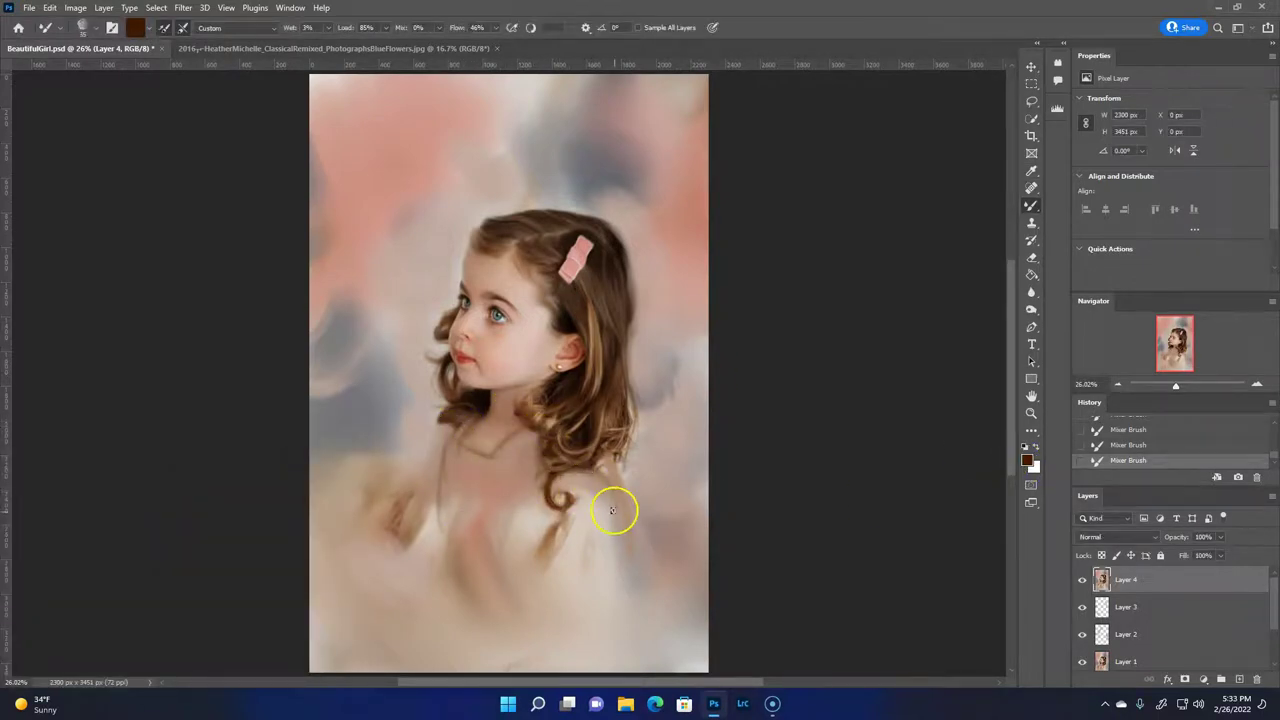
pyautogui.moveTo(431, 465)
pyautogui.mouseDown()
pyautogui.moveTo(486, 509)
pyautogui.moveTo(483, 470)
pyautogui.mouseUp()
pyautogui.moveTo(541, 433)
pyautogui.mouseDown()
pyautogui.moveTo(571, 537)
pyautogui.moveTo(606, 466)
pyautogui.moveTo(491, 537)
pyautogui.moveTo(428, 500)
pyautogui.mouseUp()
pyautogui.moveTo(632, 530); pyautogui.dragTo(658, 605)
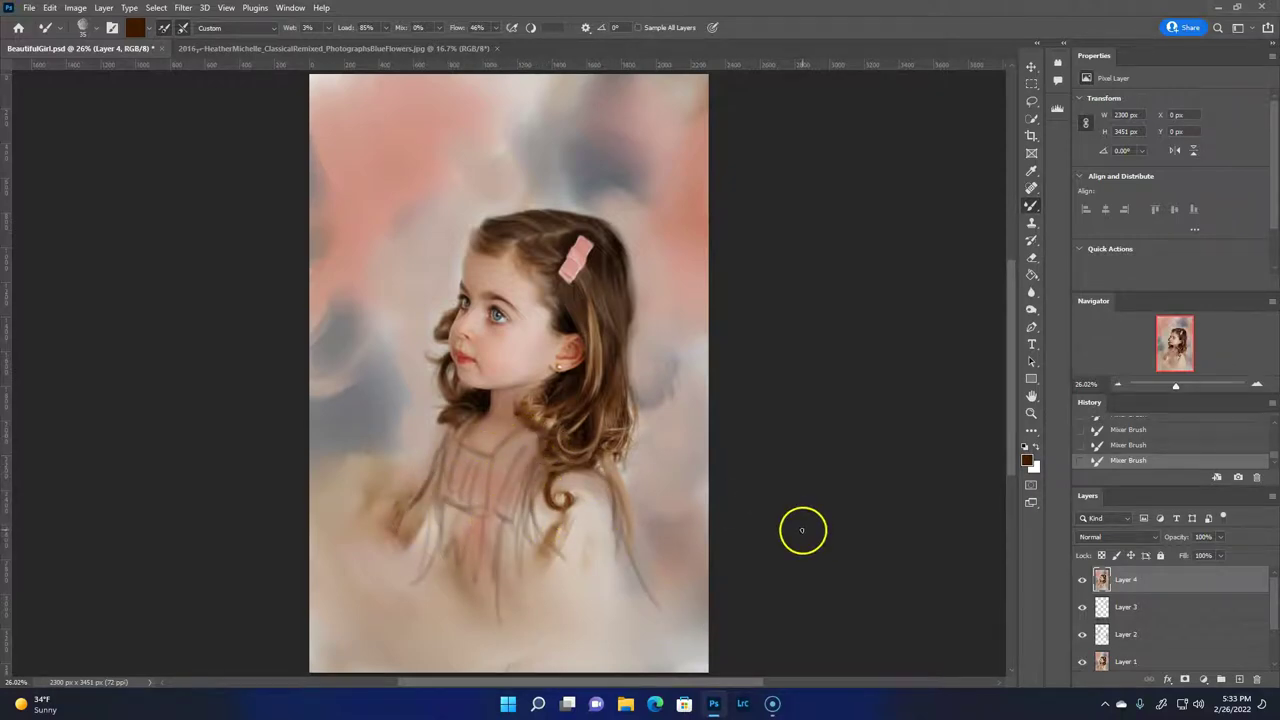
# Zoom to 100%, pick another brush preset and enlarge it to about 70.
pyautogui.hotkey('ctrl', '1')
pyautogui.click(95, 28)
pyautogui.doubleClick(91, 206)
pyautogui.press(']')
pyautogui.press(']')
pyautogui.press(']')
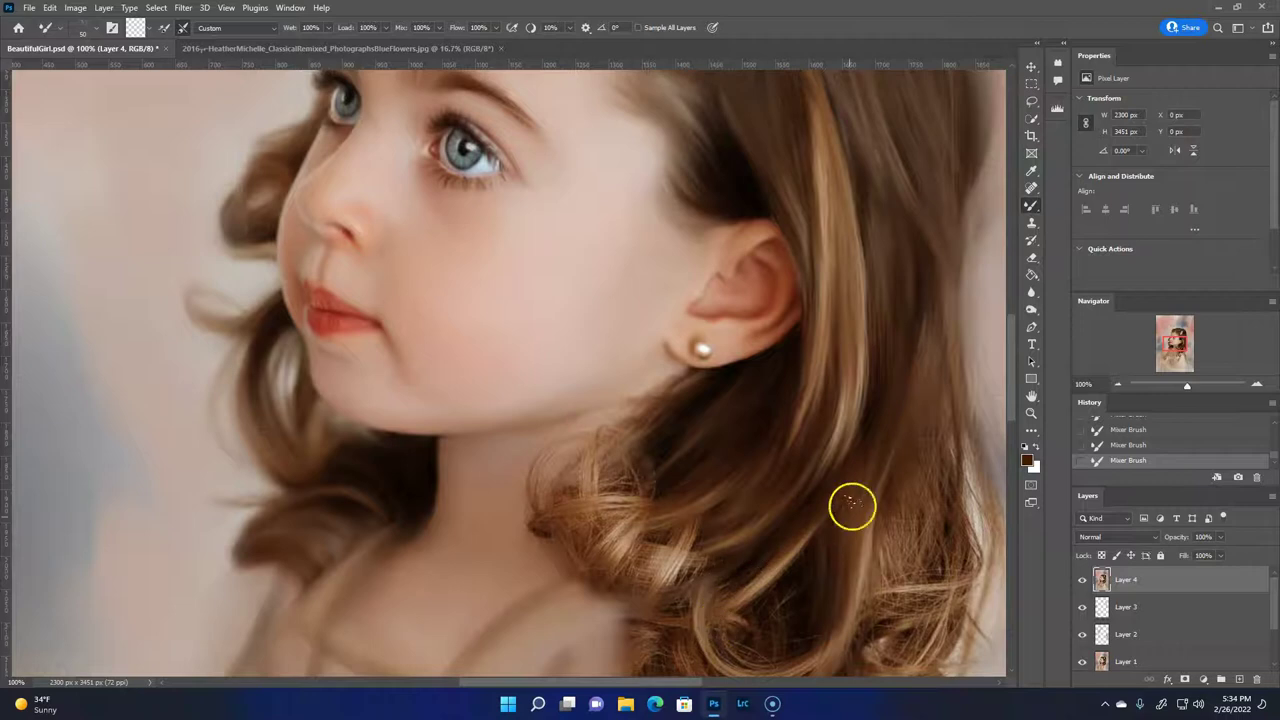
# Pan to the curls below the ear and blend them and the right-edge flyaways.
pyautogui.click(1185, 341)
pyautogui.moveTo(1185, 341); pyautogui.dragTo(1182, 352)
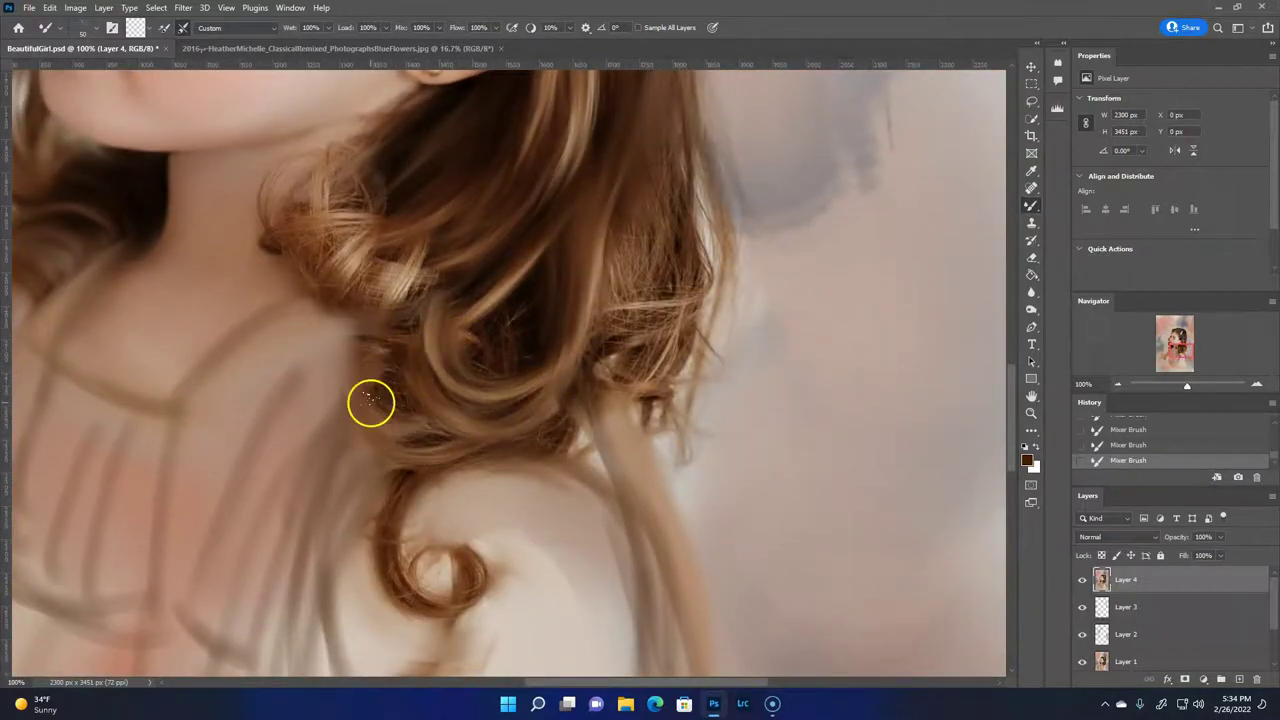
pyautogui.moveTo(336, 277)
pyautogui.mouseDown()
pyautogui.moveTo(283, 251)
pyautogui.moveTo(351, 251)
pyautogui.moveTo(371, 166)
pyautogui.moveTo(407, 273)
pyautogui.moveTo(449, 277)
pyautogui.moveTo(406, 334)
pyautogui.moveTo(469, 403)
pyautogui.moveTo(496, 377)
pyautogui.moveTo(466, 334)
pyautogui.moveTo(492, 368)
pyautogui.mouseUp()
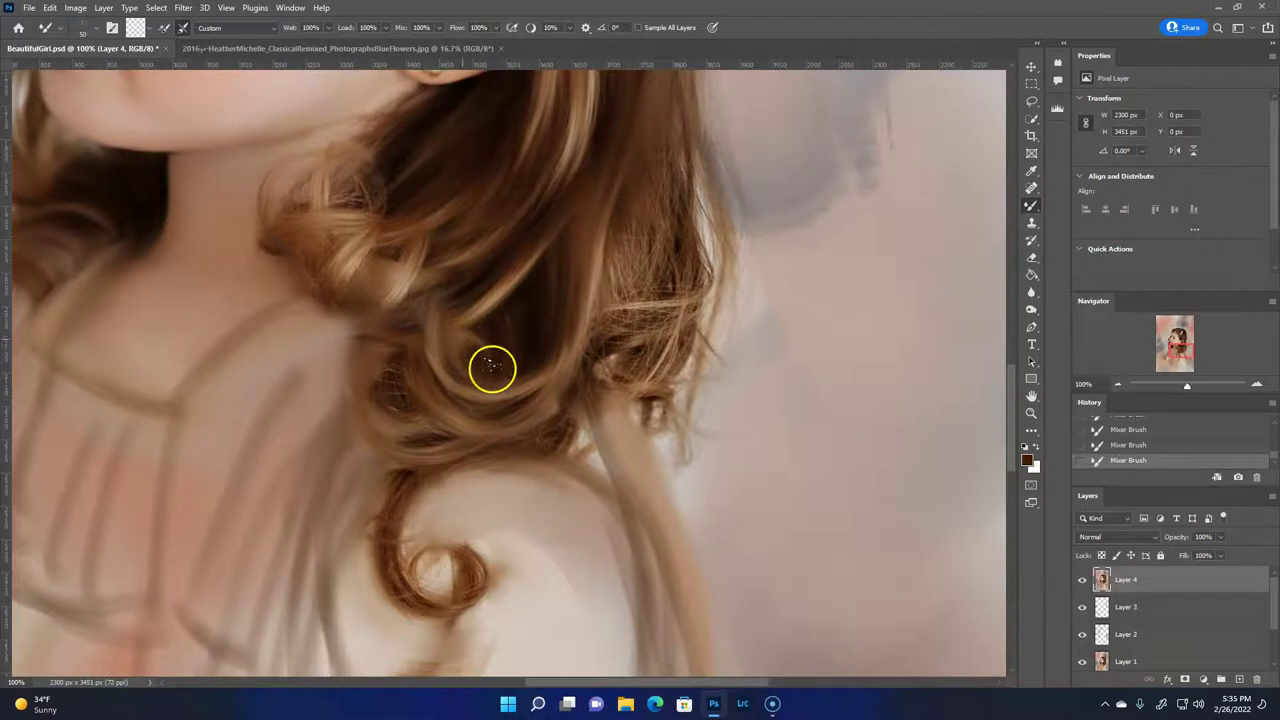
pyautogui.moveTo(404, 470)
pyautogui.mouseDown()
pyautogui.moveTo(403, 566)
pyautogui.moveTo(432, 553)
pyautogui.mouseUp()
pyautogui.moveTo(483, 594); pyautogui.dragTo(440, 588)
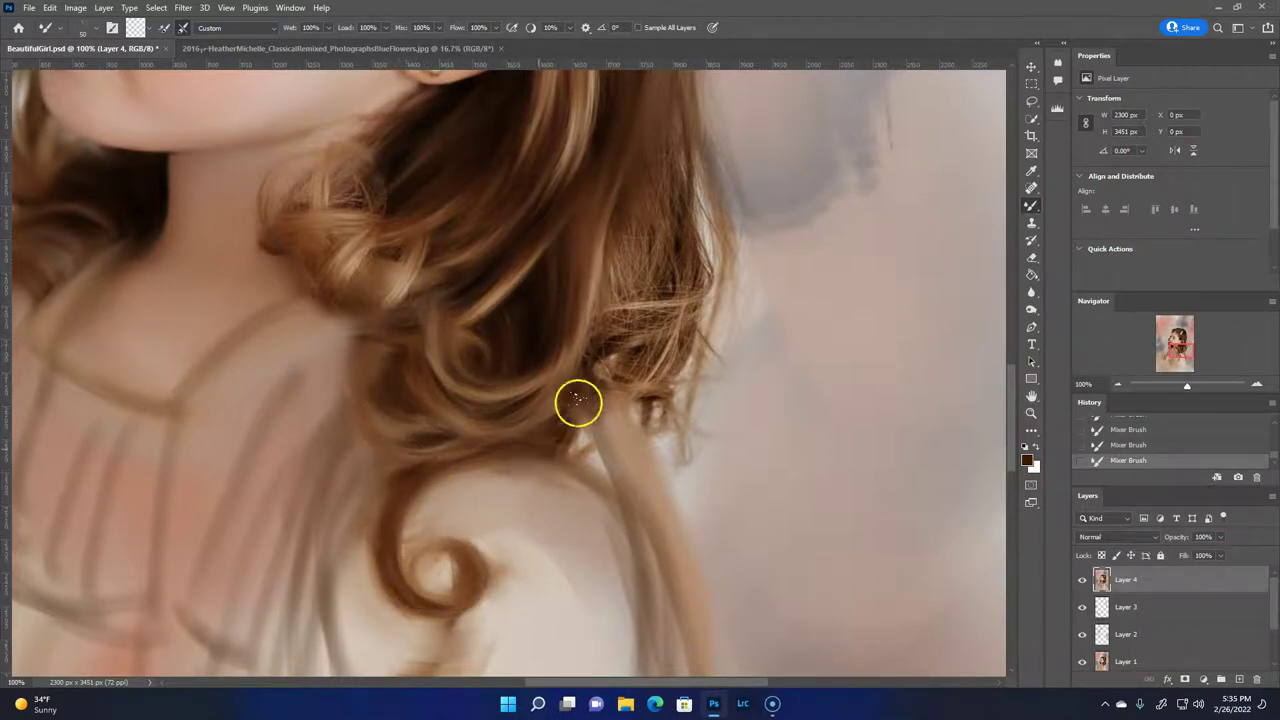
pyautogui.moveTo(397, 517); pyautogui.dragTo(485, 580)
pyautogui.moveTo(679, 283)
pyautogui.mouseDown()
pyautogui.moveTo(640, 206)
pyautogui.moveTo(594, 280)
pyautogui.moveTo(700, 217)
pyautogui.moveTo(680, 207)
pyautogui.moveTo(609, 254)
pyautogui.moveTo(654, 349)
pyautogui.moveTo(674, 317)
pyautogui.mouseUp()
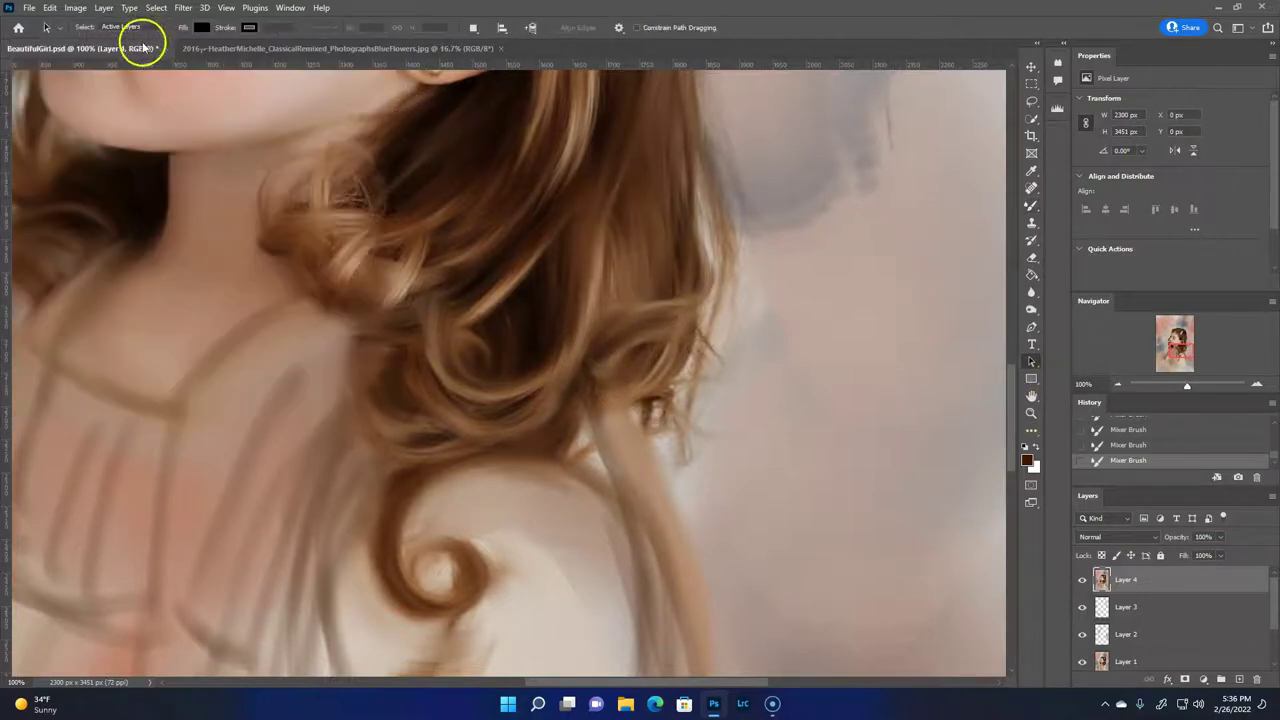
# Load a clean skin-tone Mixer Brush and smear stray hair strands on the neck.
pyautogui.hotkey('ctrl', 'z')
pyautogui.keyDown('alt'); pyautogui.click(214, 171); pyautogui.keyUp('alt')
pyautogui.click(214, 171)
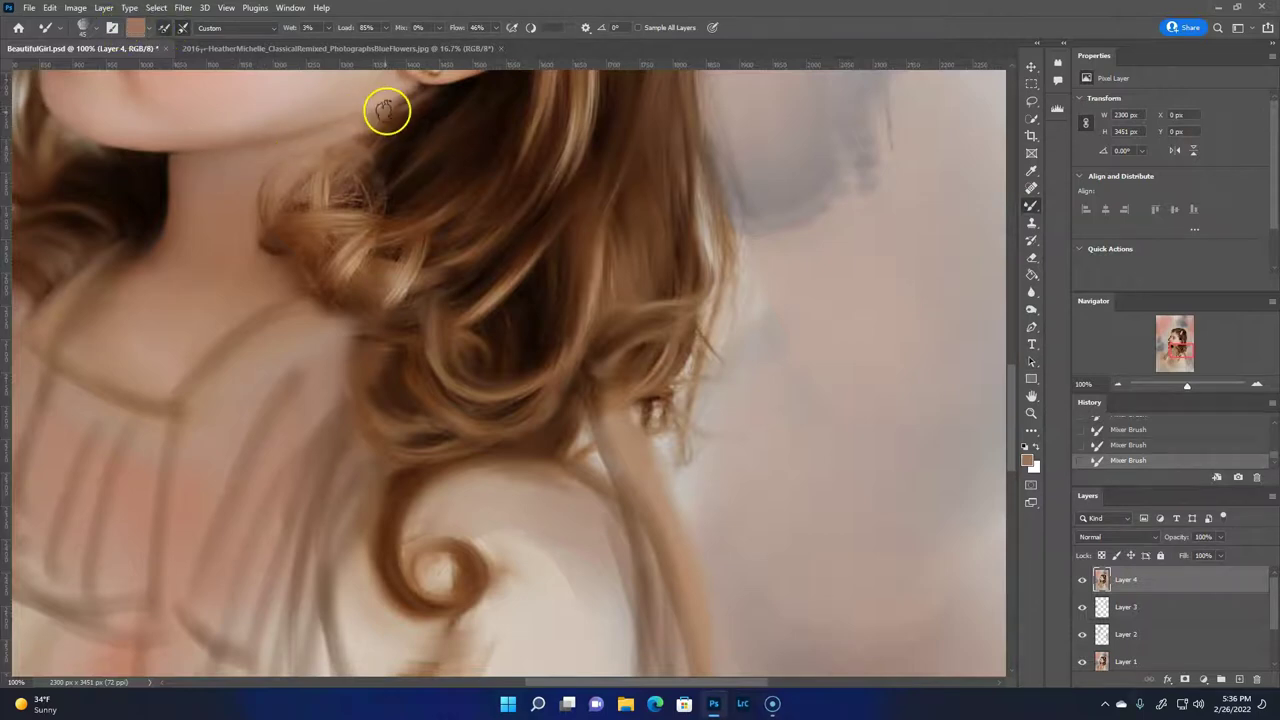
pyautogui.keyDown('alt'); pyautogui.click(185, 190); pyautogui.keyUp('alt')
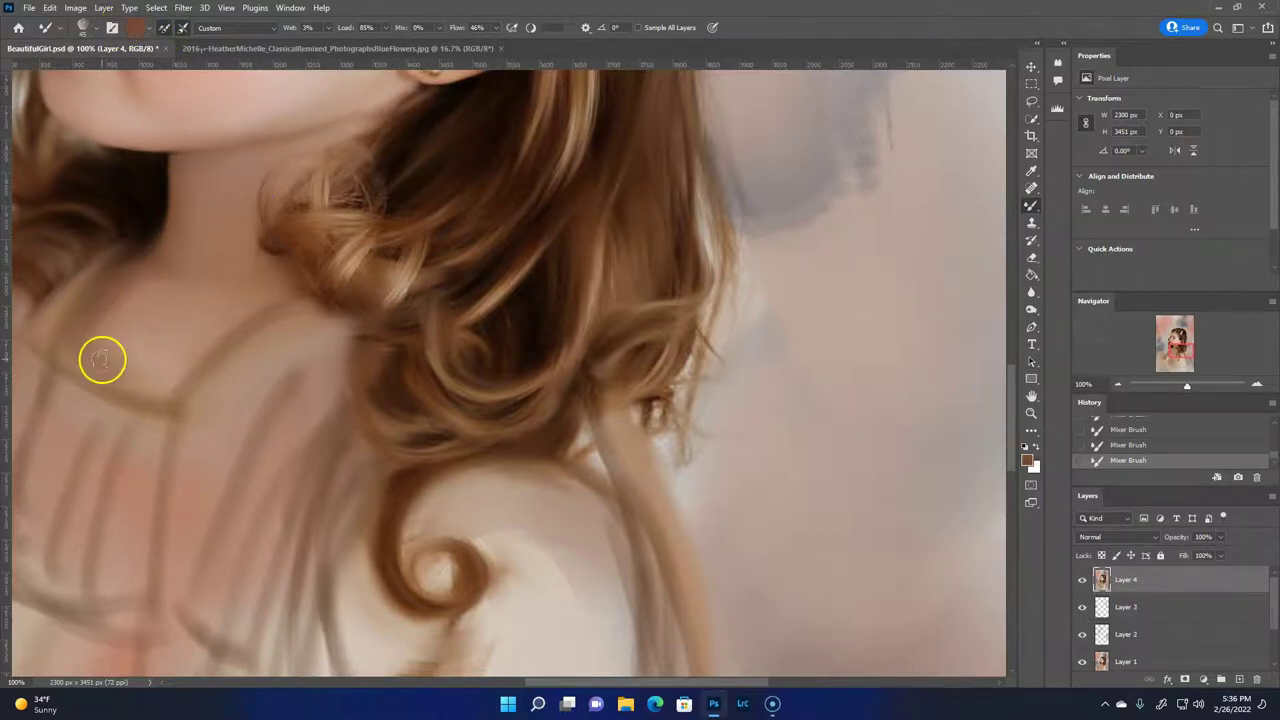
pyautogui.click(163, 28)
pyautogui.moveTo(180, 314); pyautogui.dragTo(182, 260)
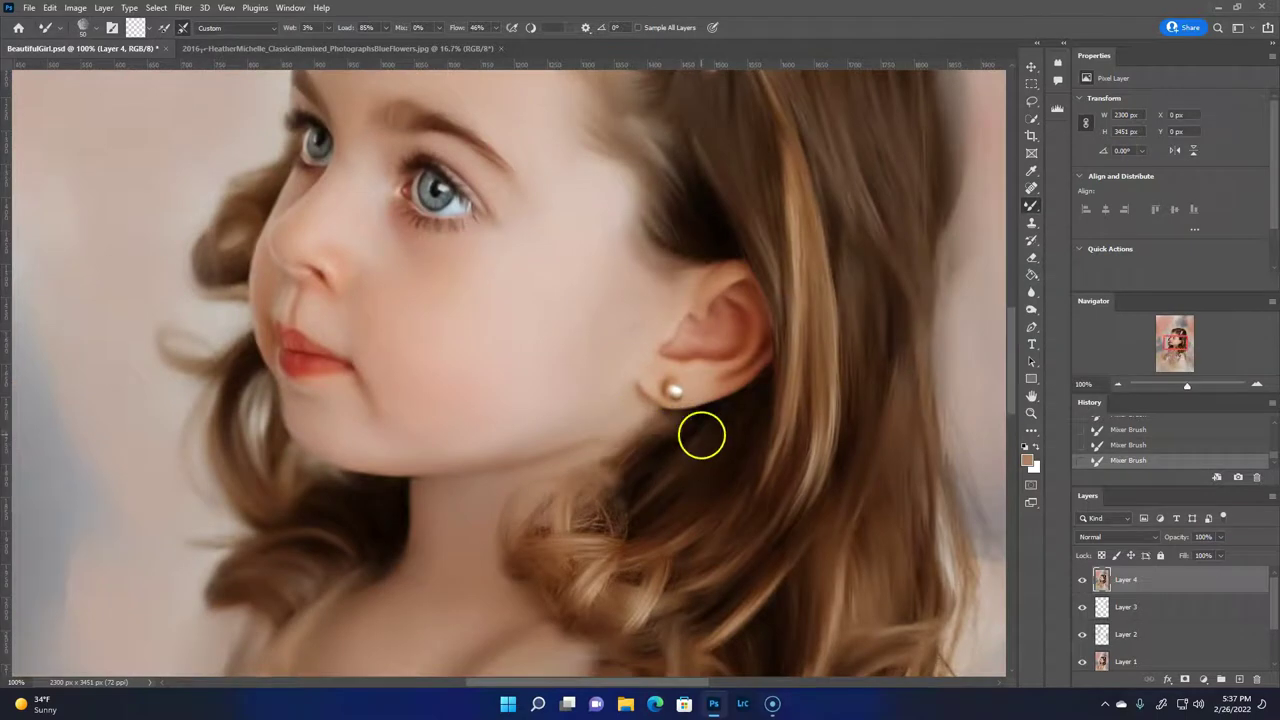
pyautogui.hotkey('ctrl', 'z')
pyautogui.hotkey('ctrl', 'z')
pyautogui.hotkey('ctrl', 'z')
pyautogui.click(651, 446)
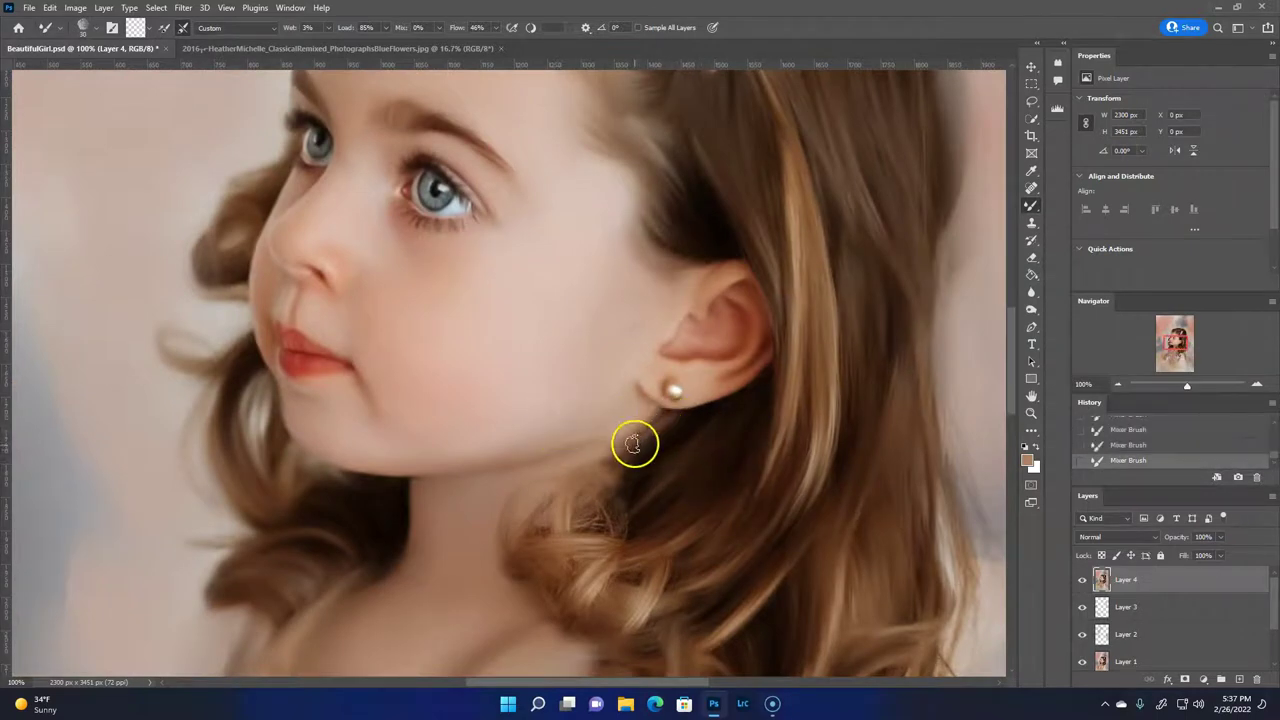
pyautogui.moveTo(508, 570)
pyautogui.mouseDown()
pyautogui.moveTo(682, 555)
pyautogui.moveTo(605, 547)
pyautogui.moveTo(551, 520)
pyautogui.moveTo(634, 494)
pyautogui.moveTo(614, 520)
pyautogui.moveTo(546, 520)
pyautogui.moveTo(570, 484)
pyautogui.mouseUp()
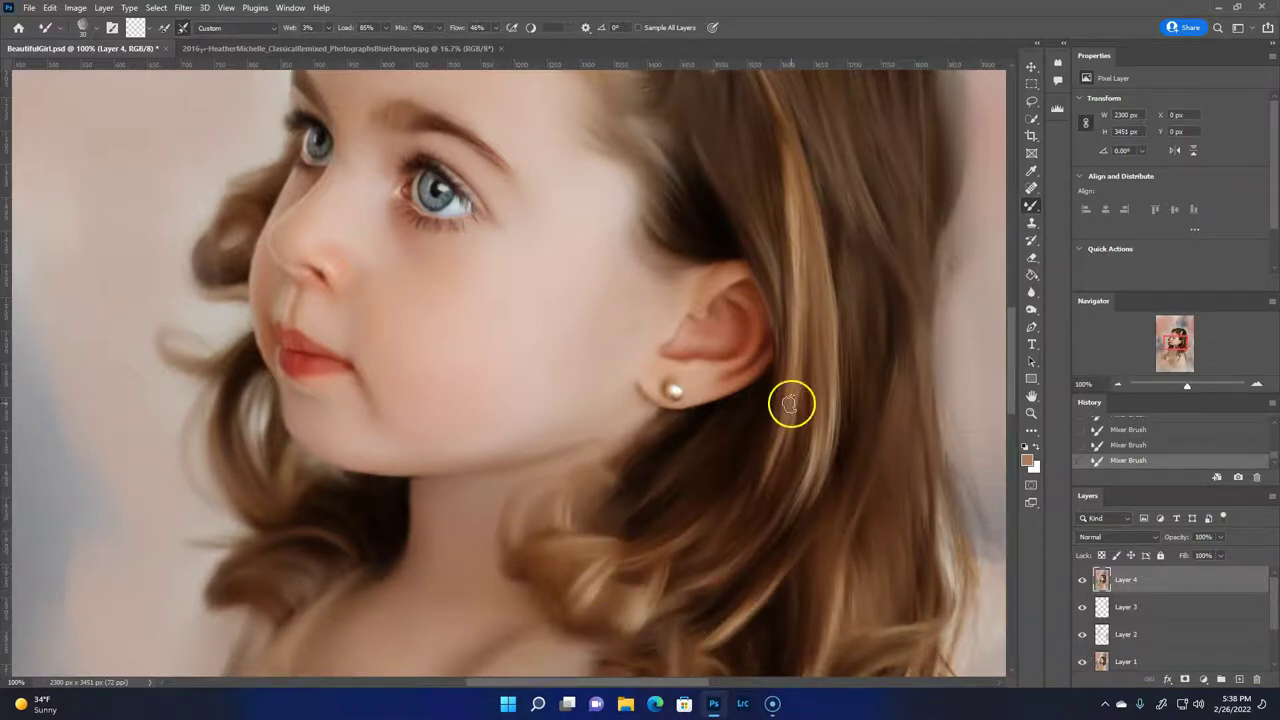
# Smudge the brown strands below and beside the shoulder curl into the dress.
pyautogui.moveTo(1173, 337); pyautogui.dragTo(1180, 354)
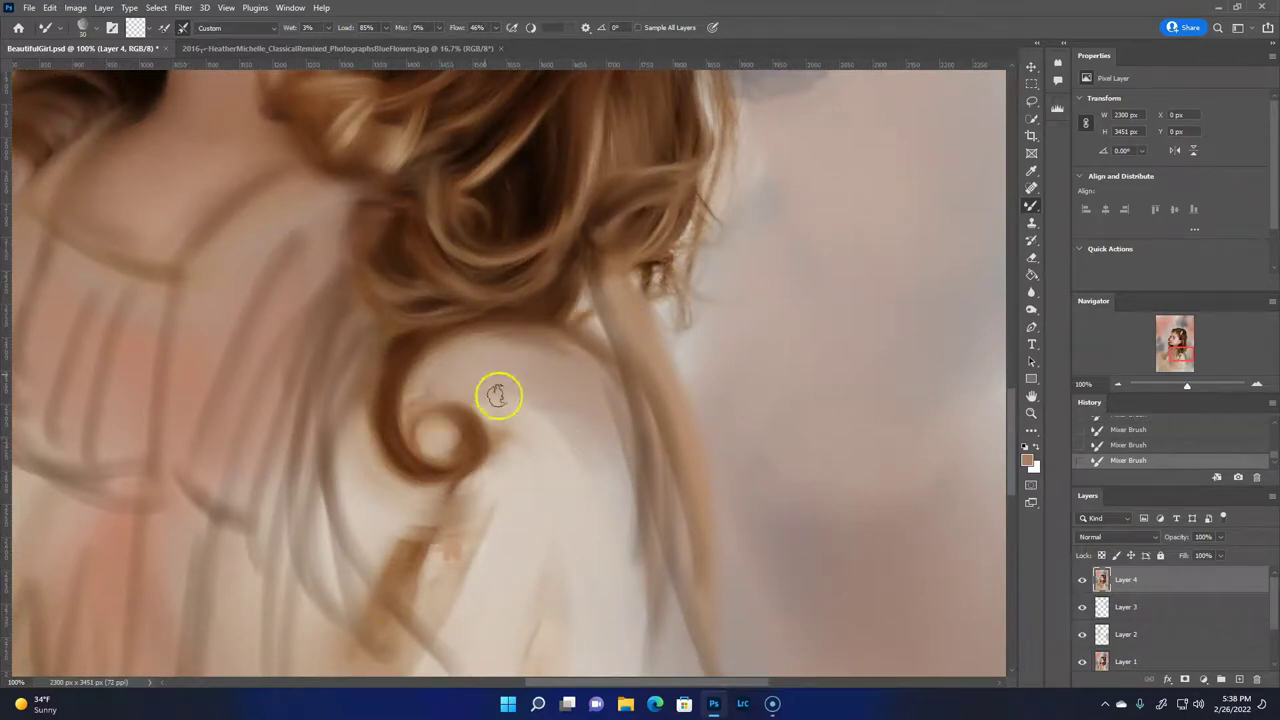
pyautogui.moveTo(420, 426); pyautogui.dragTo(406, 549)
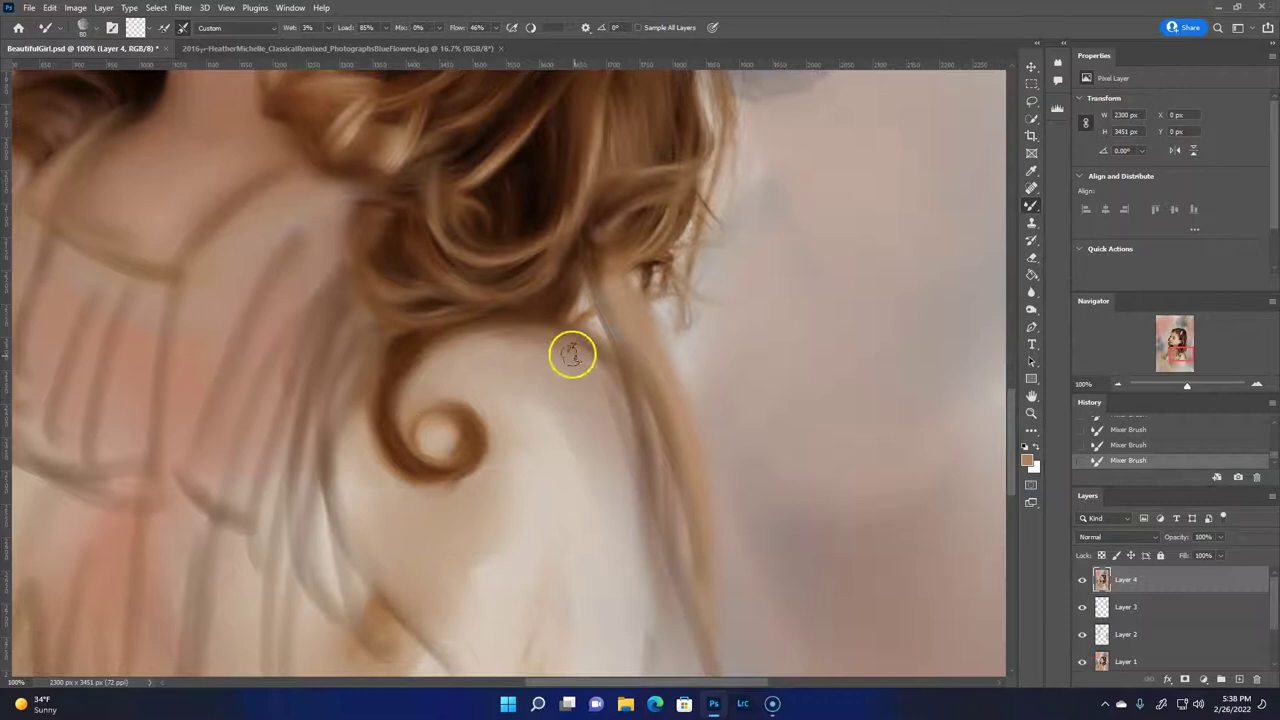
pyautogui.moveTo(572, 355); pyautogui.dragTo(563, 340)
pyautogui.moveTo(420, 654); pyautogui.dragTo(349, 374)
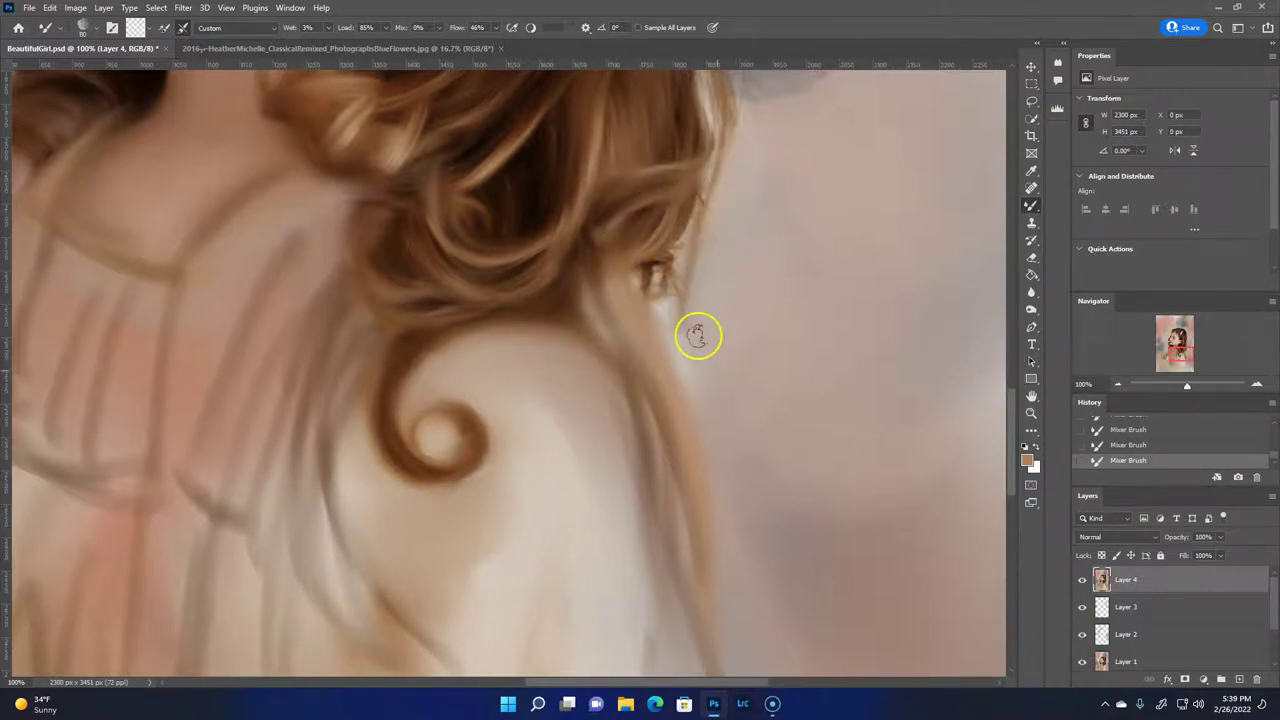
# Check the eyes, hair clip and bow, then fit the whole image in the window.
pyautogui.scroll(5, 740, 308)
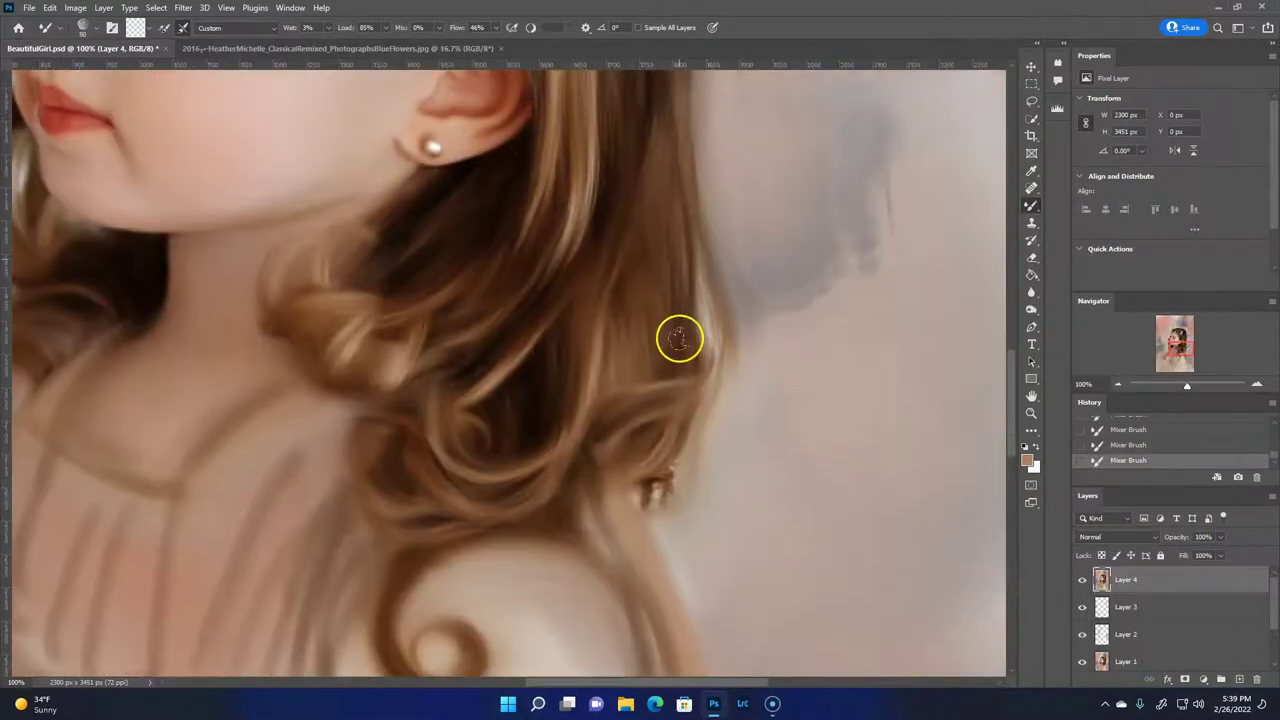
pyautogui.moveTo(1182, 345)
pyautogui.mouseDown()
pyautogui.moveTo(1186, 306)
pyautogui.moveTo(1185, 322)
pyautogui.mouseUp()
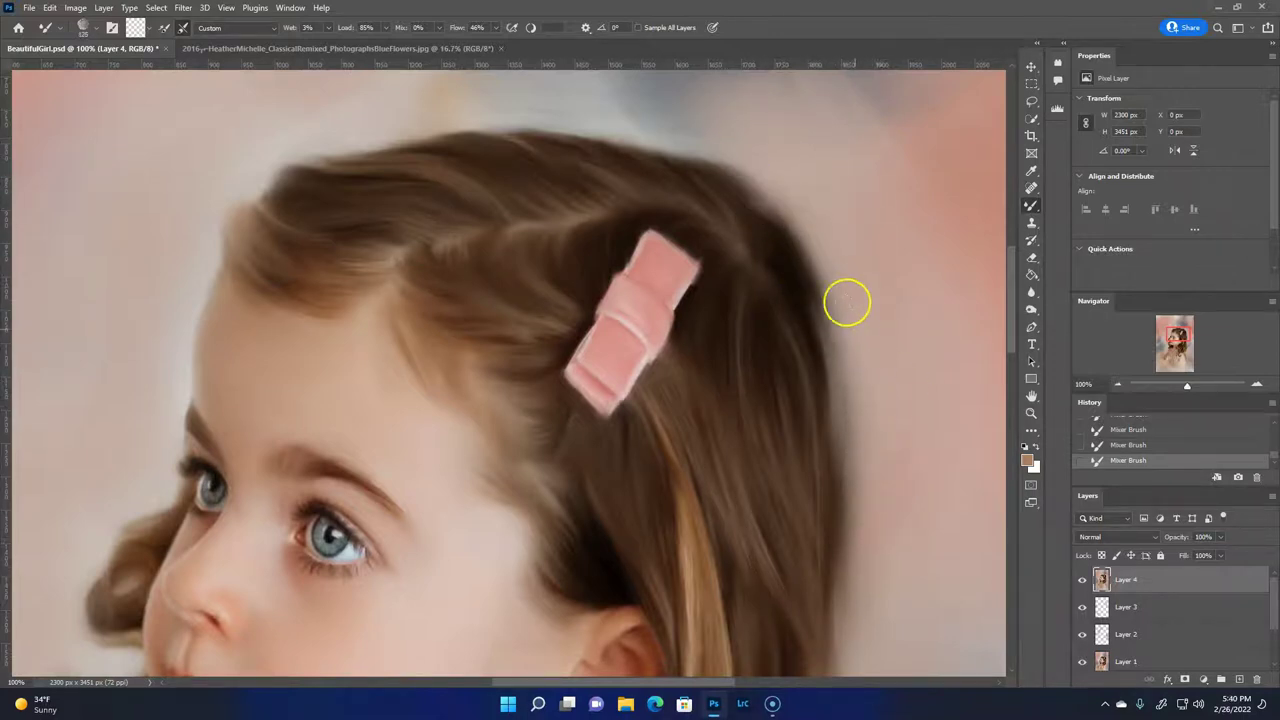
pyautogui.scroll(-3, 883, 386)
pyautogui.scroll(-2, 880, 375)
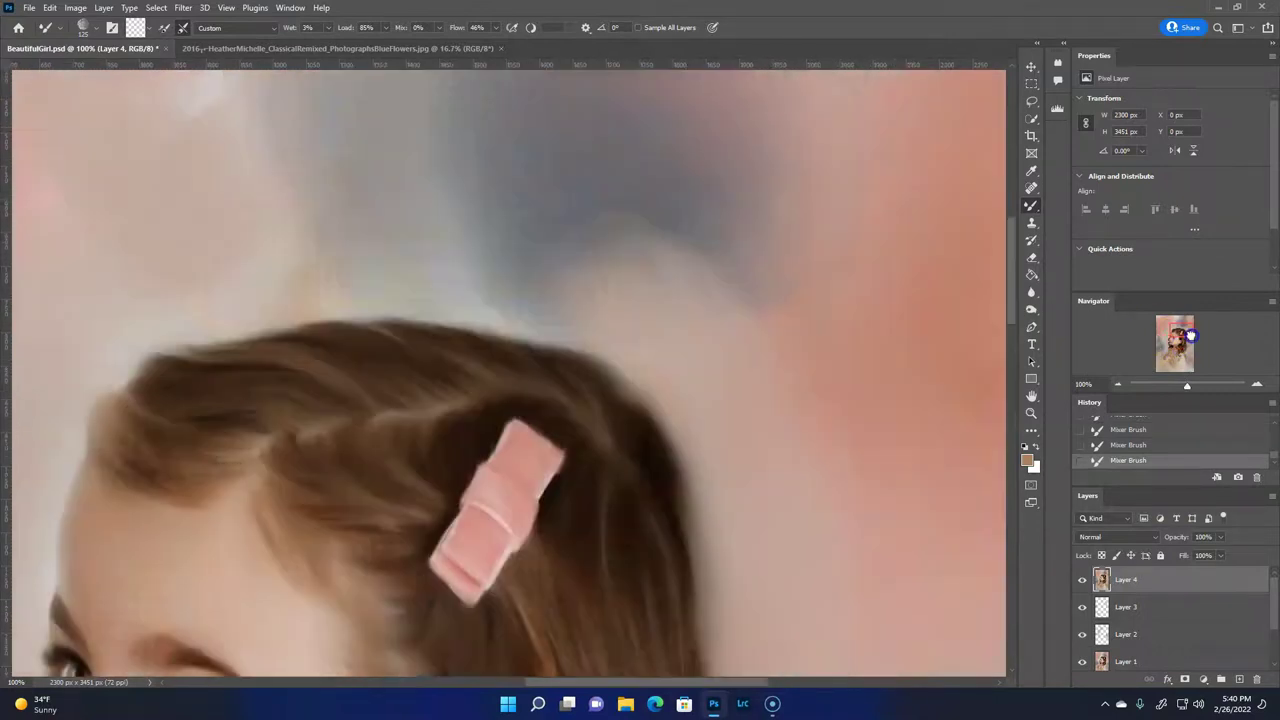
pyautogui.moveTo(878, 110); pyautogui.dragTo(751, 166)
pyautogui.rightClick(776, 600)
pyautogui.click(742, 627)
pyautogui.hotkey('ctrl', '0')
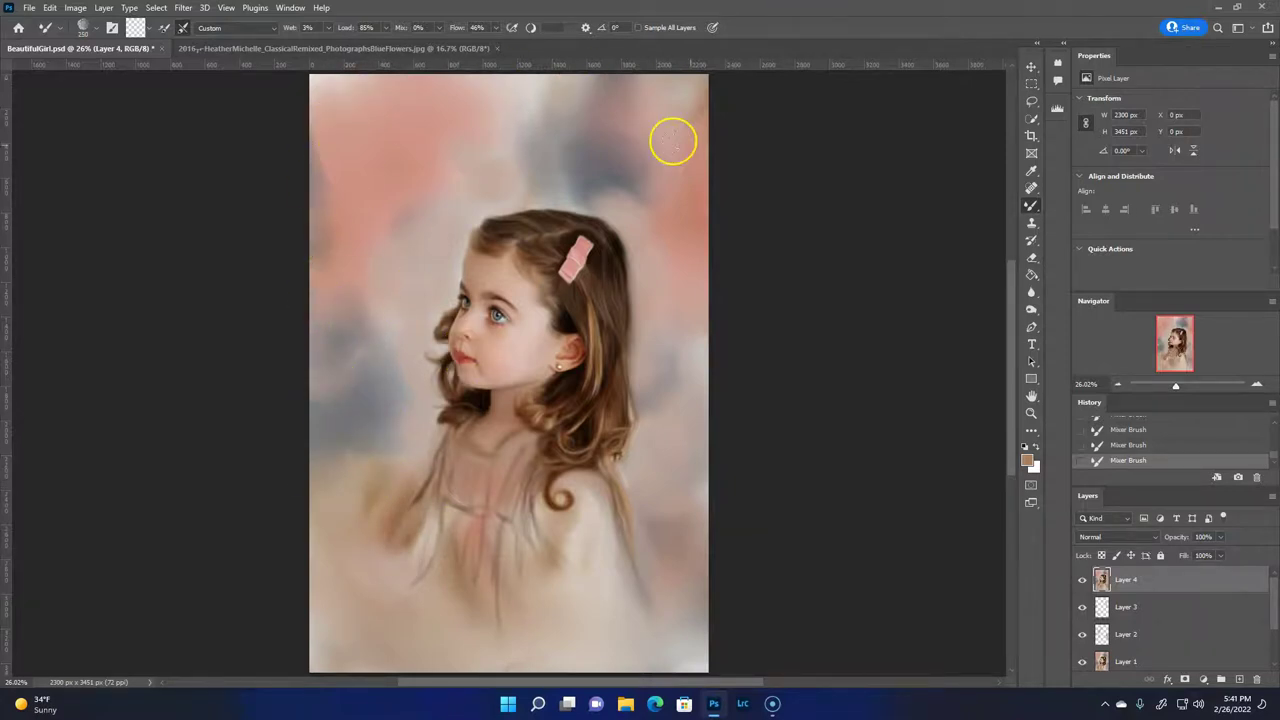
# Blend the background beside the face with salmon pink, softening the blue-grey patch.
pyautogui.click(140, 28)
pyautogui.moveTo(543, 92)
pyautogui.mouseDown()
pyautogui.moveTo(491, 149)
pyautogui.moveTo(420, 272)
pyautogui.mouseUp()
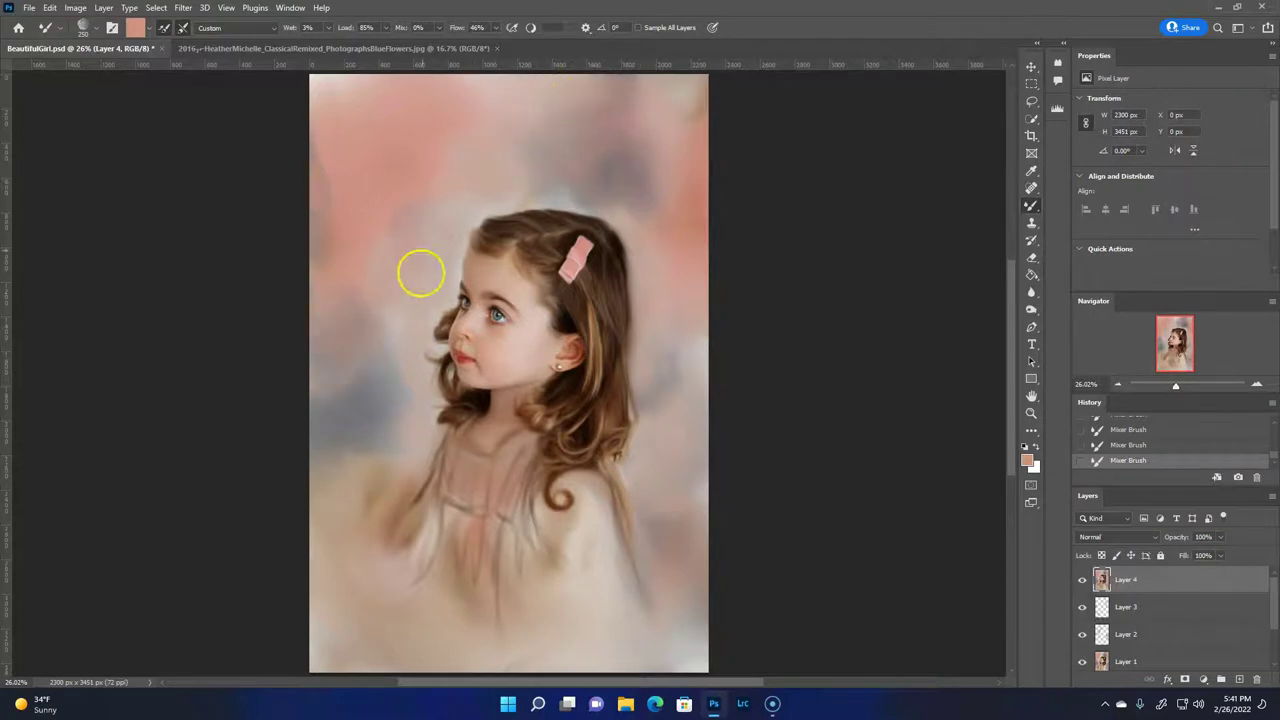
pyautogui.moveTo(706, 114)
pyautogui.mouseDown()
pyautogui.moveTo(706, 643)
pyautogui.moveTo(317, 409)
pyautogui.moveTo(438, 266)
pyautogui.mouseUp()
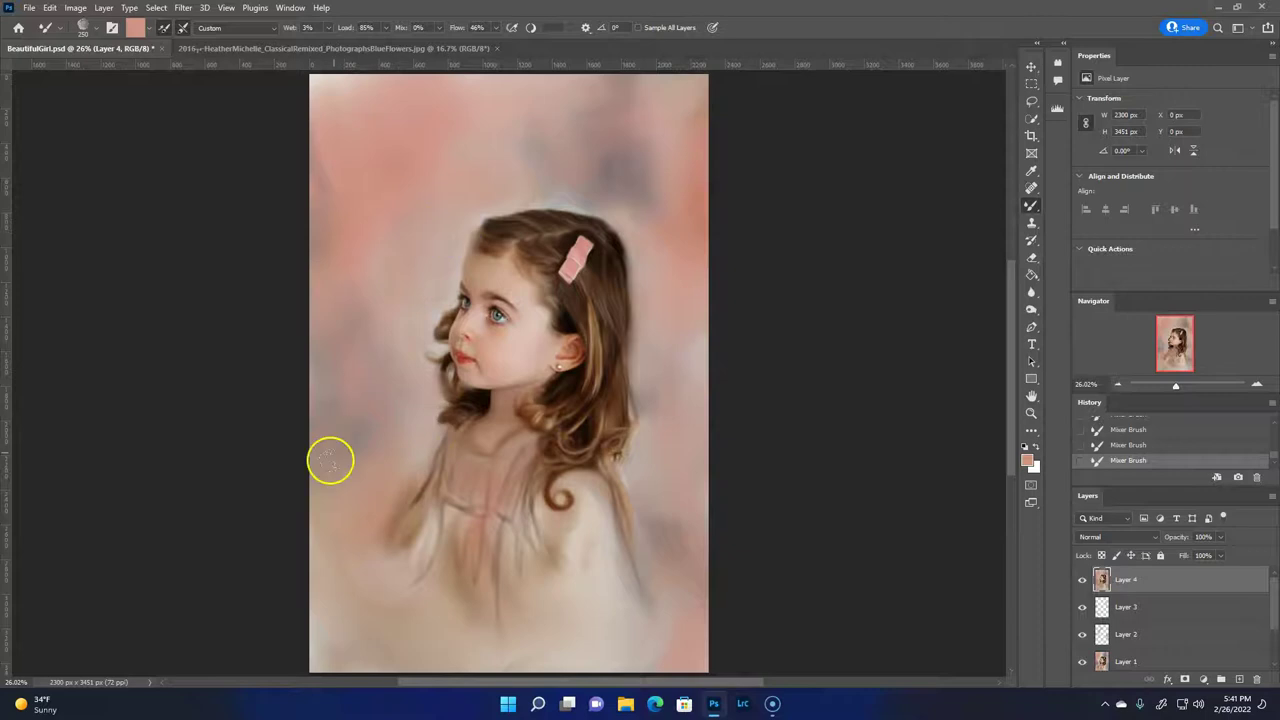
pyautogui.click(134, 27)
pyautogui.press('Return')
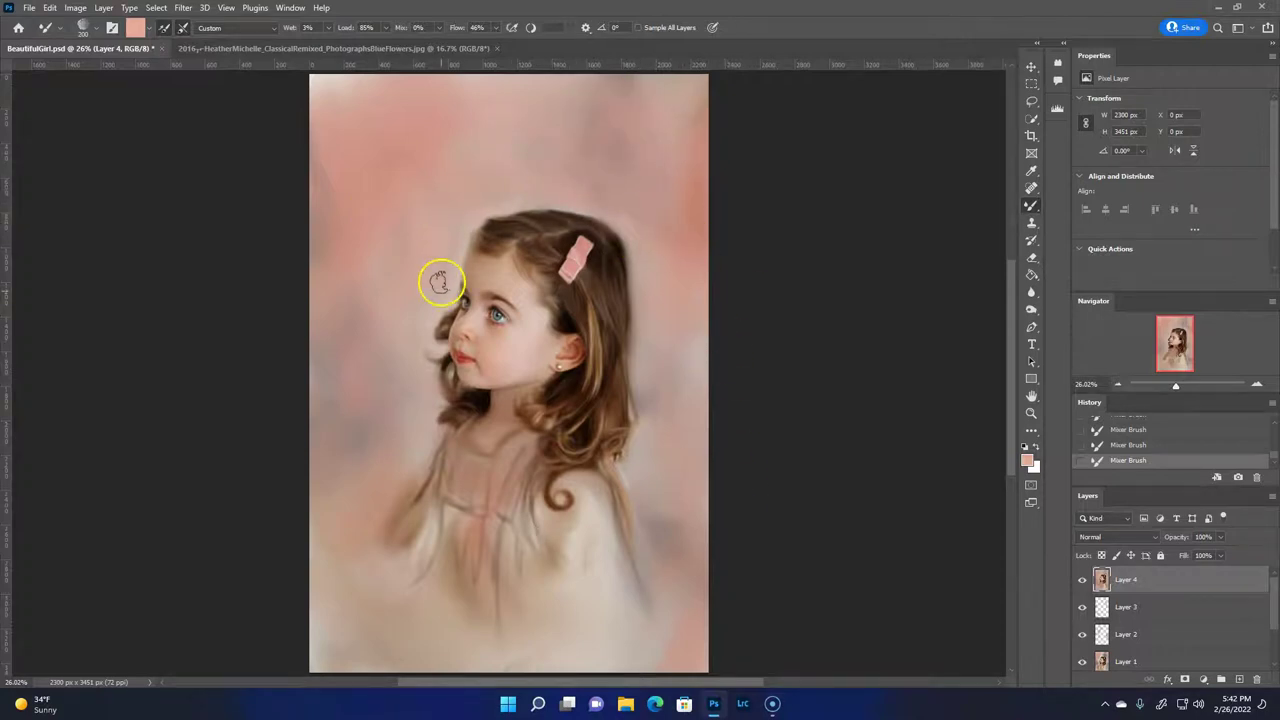
# Soften the shoulder, lower dress, neck and chest with white mixer strokes.
pyautogui.press('x')
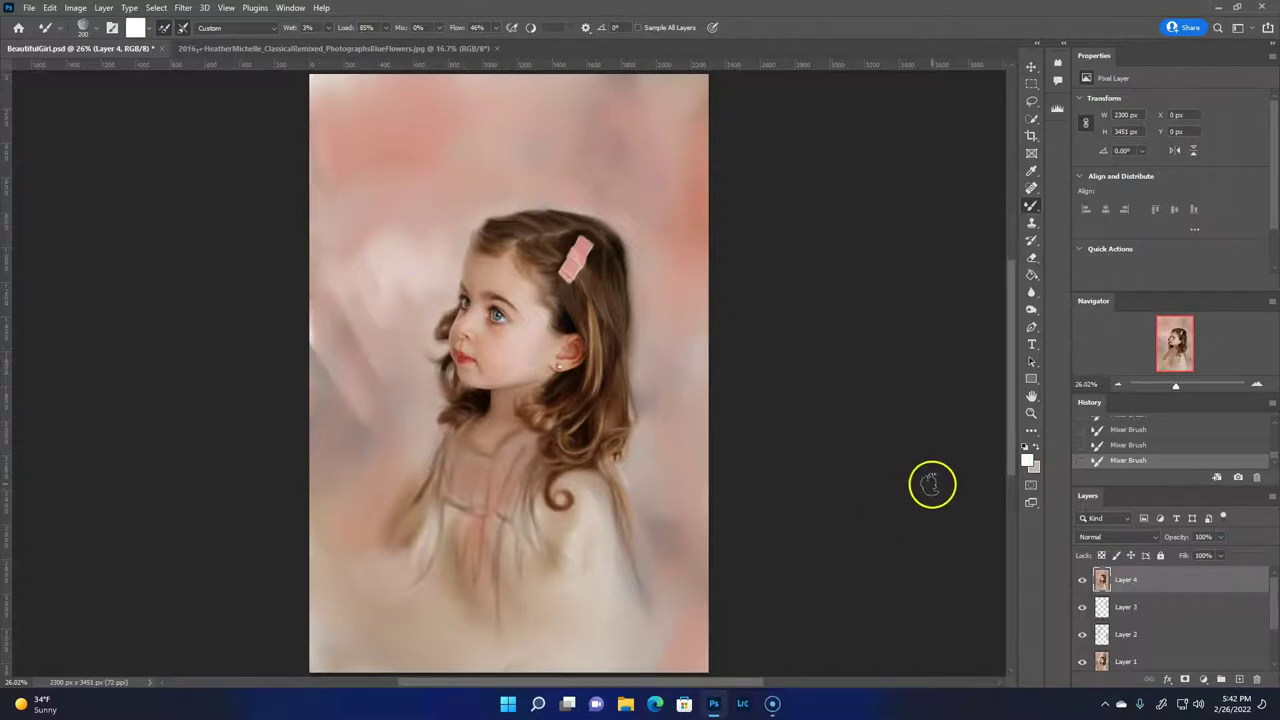
pyautogui.moveTo(617, 457)
pyautogui.mouseDown()
pyautogui.moveTo(603, 491)
pyautogui.moveTo(624, 618)
pyautogui.moveTo(520, 580)
pyautogui.moveTo(526, 449)
pyautogui.moveTo(460, 611)
pyautogui.mouseUp()
pyautogui.moveTo(434, 374)
pyautogui.mouseDown()
pyautogui.moveTo(451, 449)
pyautogui.moveTo(494, 496)
pyautogui.mouseUp()
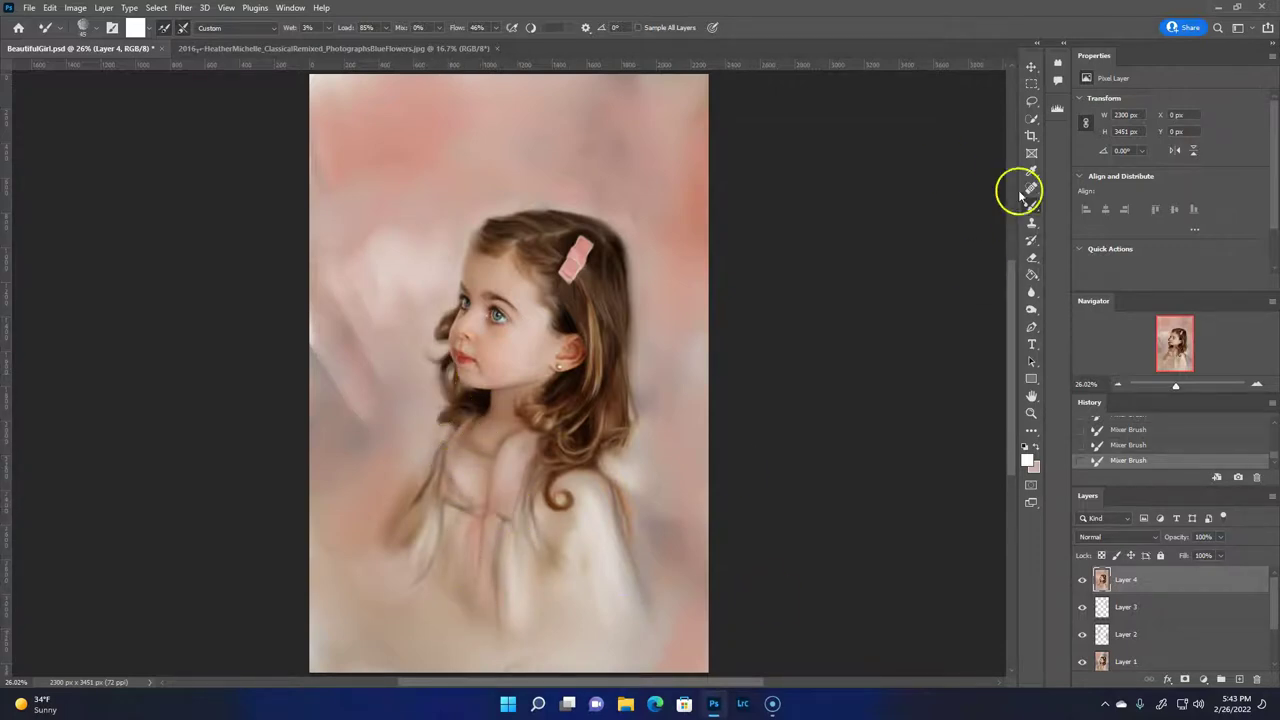
# Sample hair browns to reshape the shoulder curl and blend along the hairline.
pyautogui.keyDown('alt'); pyautogui.click(600, 423); pyautogui.keyUp('alt')
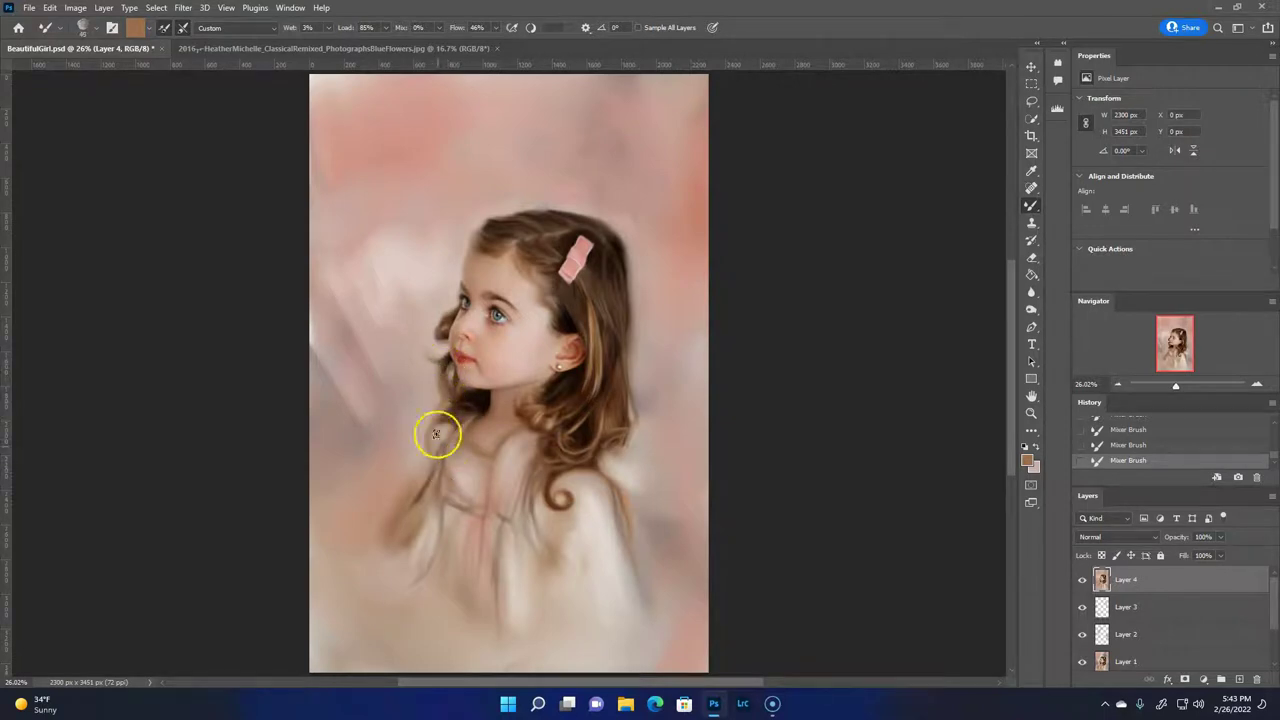
pyautogui.keyDown('alt'); pyautogui.click(630, 466); pyautogui.keyUp('alt')
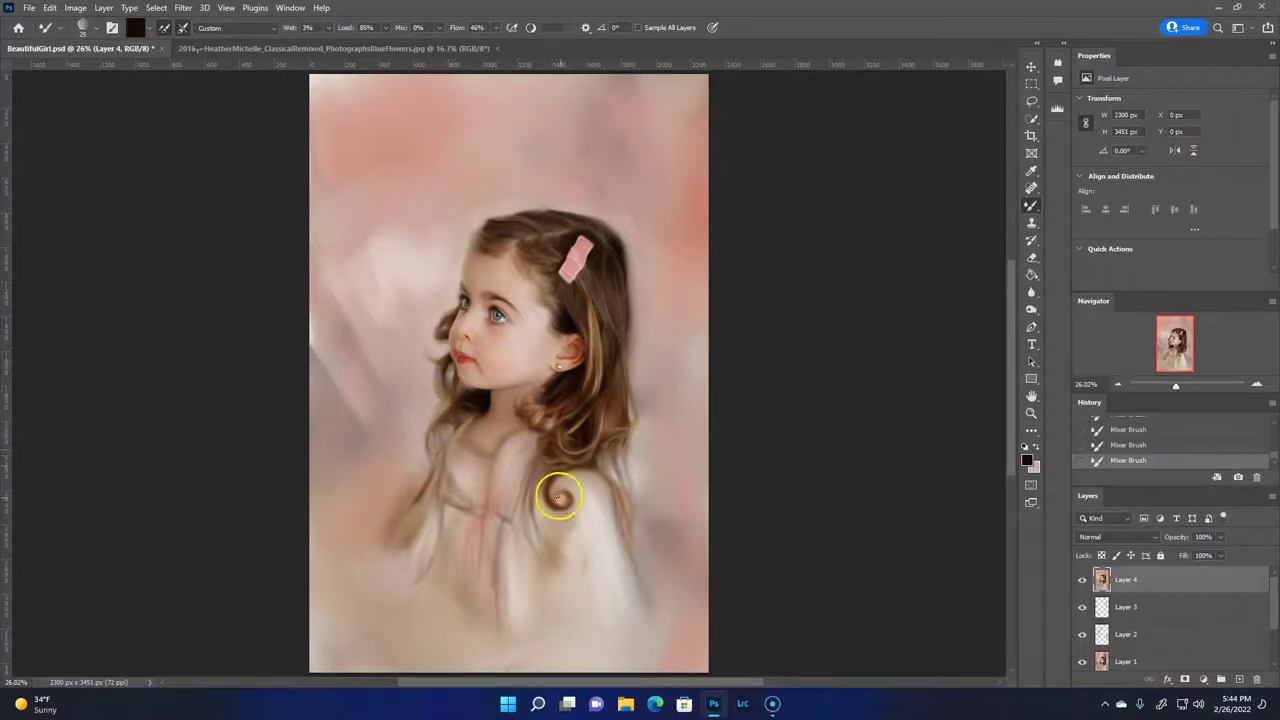
pyautogui.moveTo(582, 466); pyautogui.dragTo(666, 463)
pyautogui.keyDown('alt'); pyautogui.click(629, 488); pyautogui.keyUp('alt')
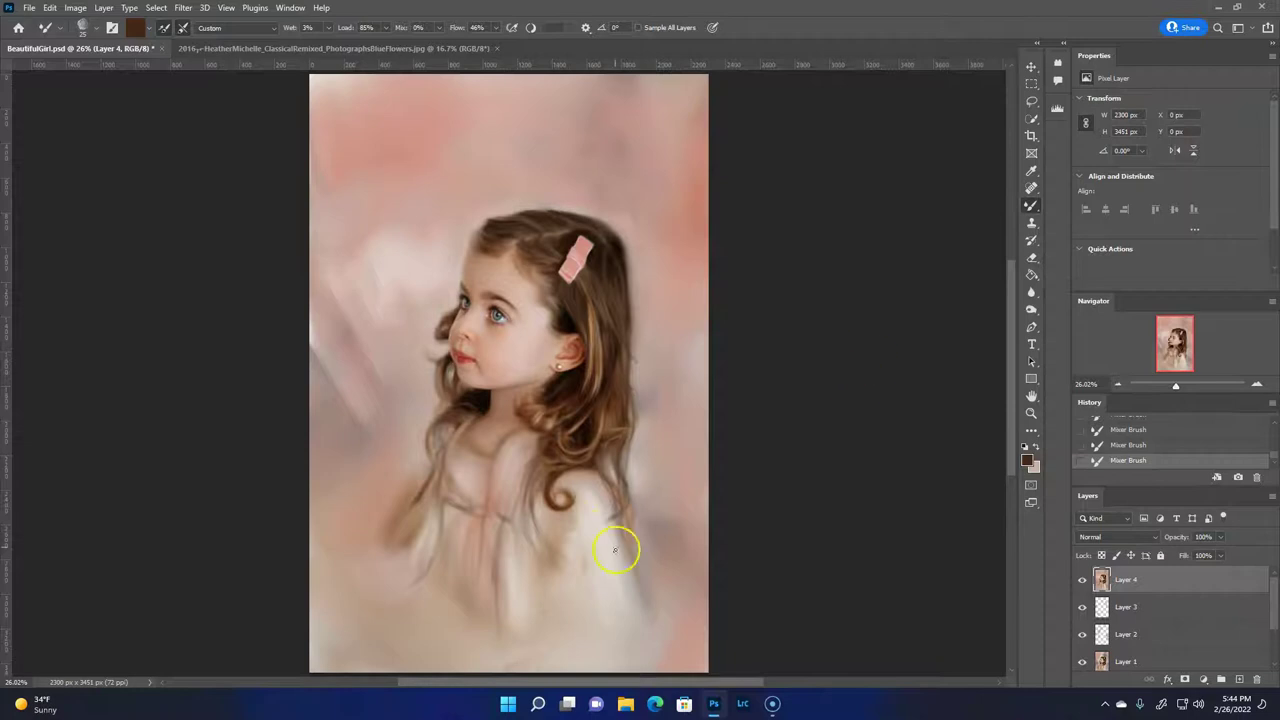
pyautogui.hotkey('ctrl', '+')
pyautogui.moveTo(487, 208); pyautogui.dragTo(467, 187)
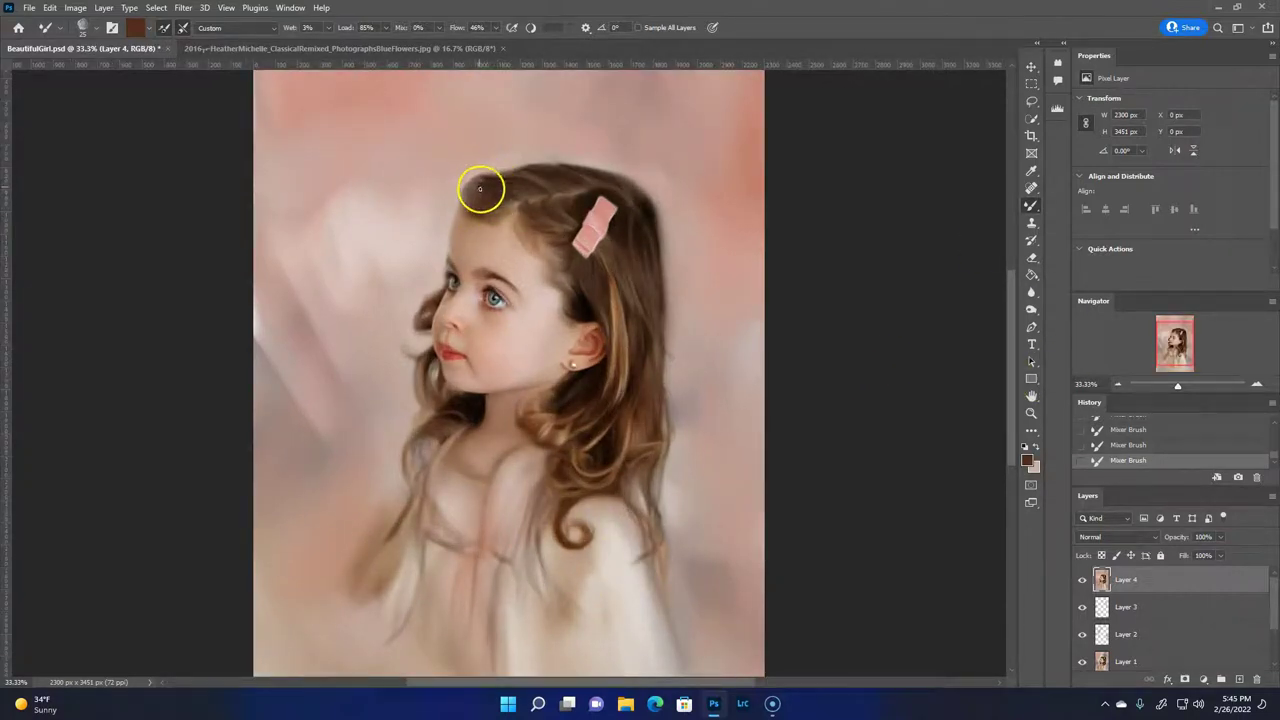
# With a lighter hair colour, blend strands toward the bow and soften cheek and chin.
pyautogui.click(1027, 460)
pyautogui.click(315, 451)
pyautogui.click(1031, 170)
pyautogui.click(1027, 460)
pyautogui.click(616, 303)
pyautogui.press('Return')
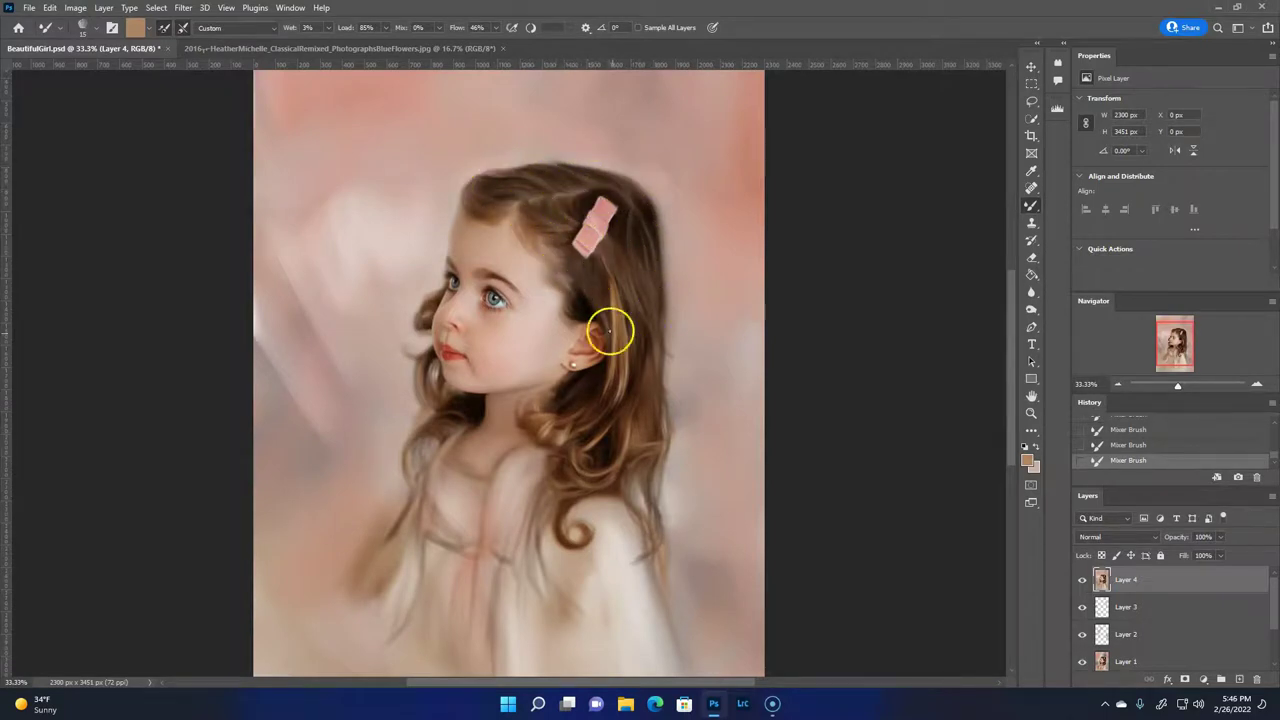
pyautogui.moveTo(579, 385)
pyautogui.mouseDown()
pyautogui.moveTo(634, 206)
pyautogui.moveTo(641, 393)
pyautogui.mouseUp()
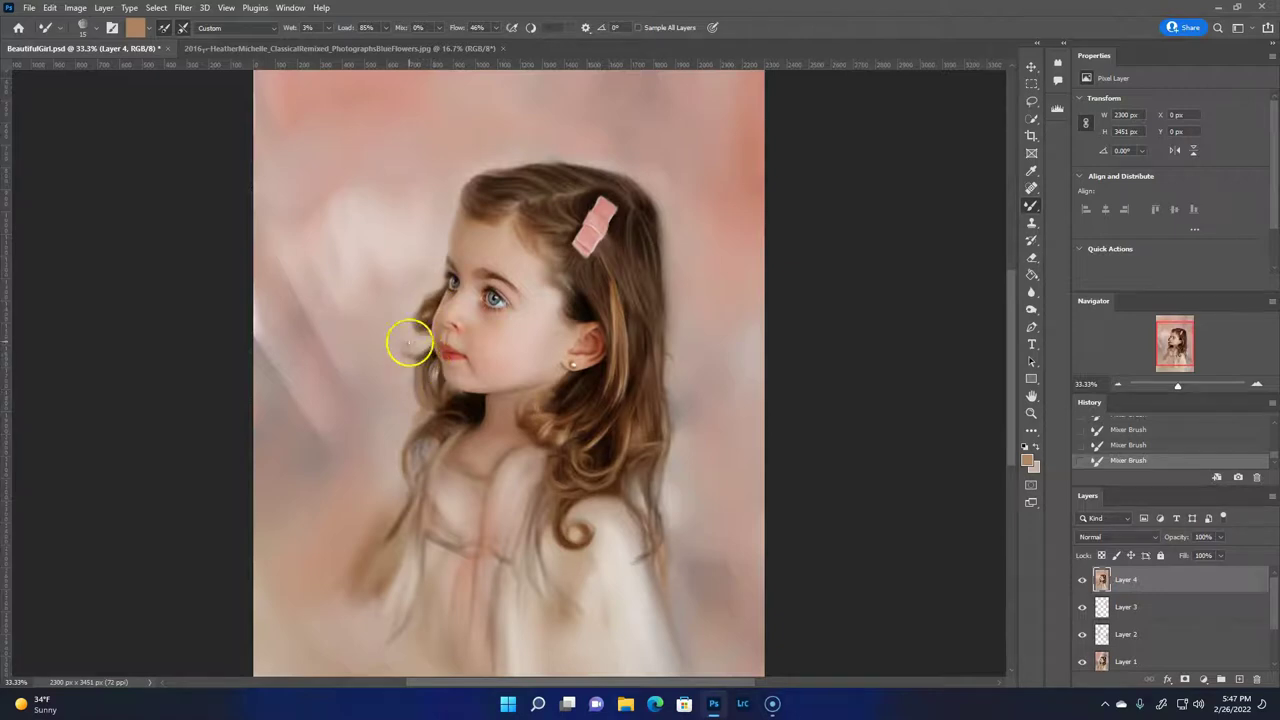
pyautogui.moveTo(468, 344)
pyautogui.mouseDown()
pyautogui.moveTo(509, 434)
pyautogui.moveTo(466, 406)
pyautogui.mouseUp()
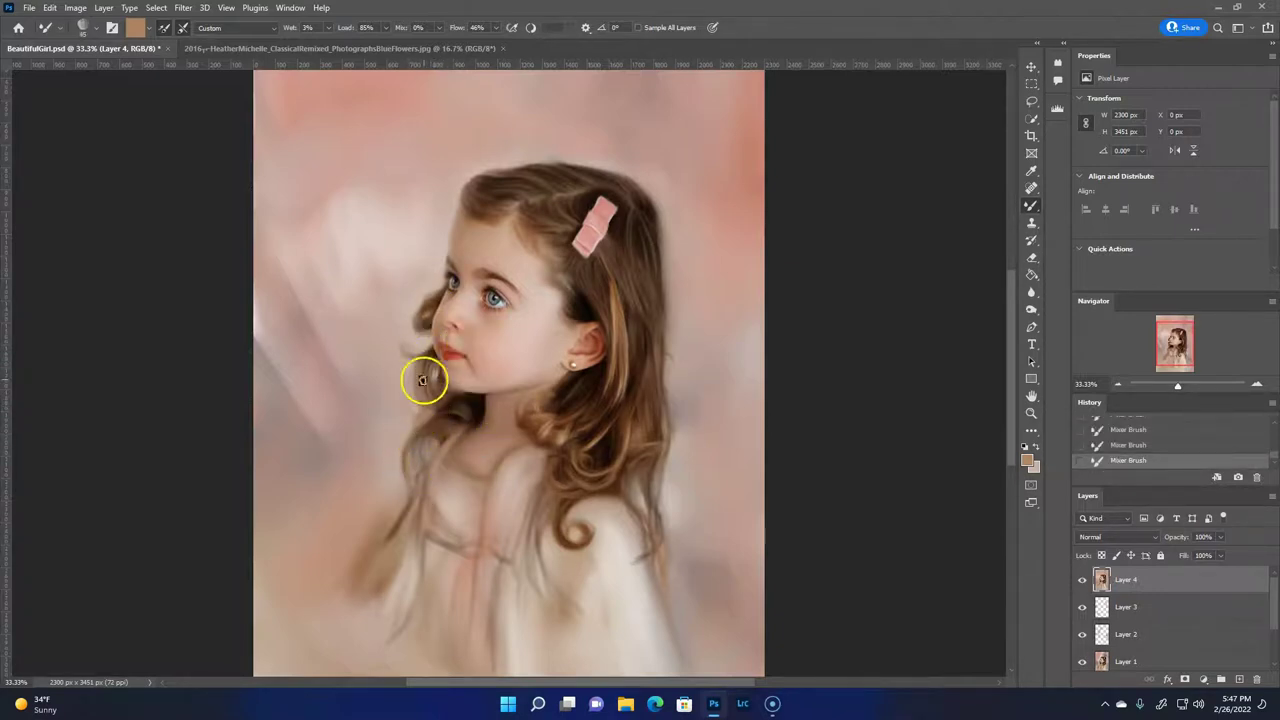
pyautogui.press('d')
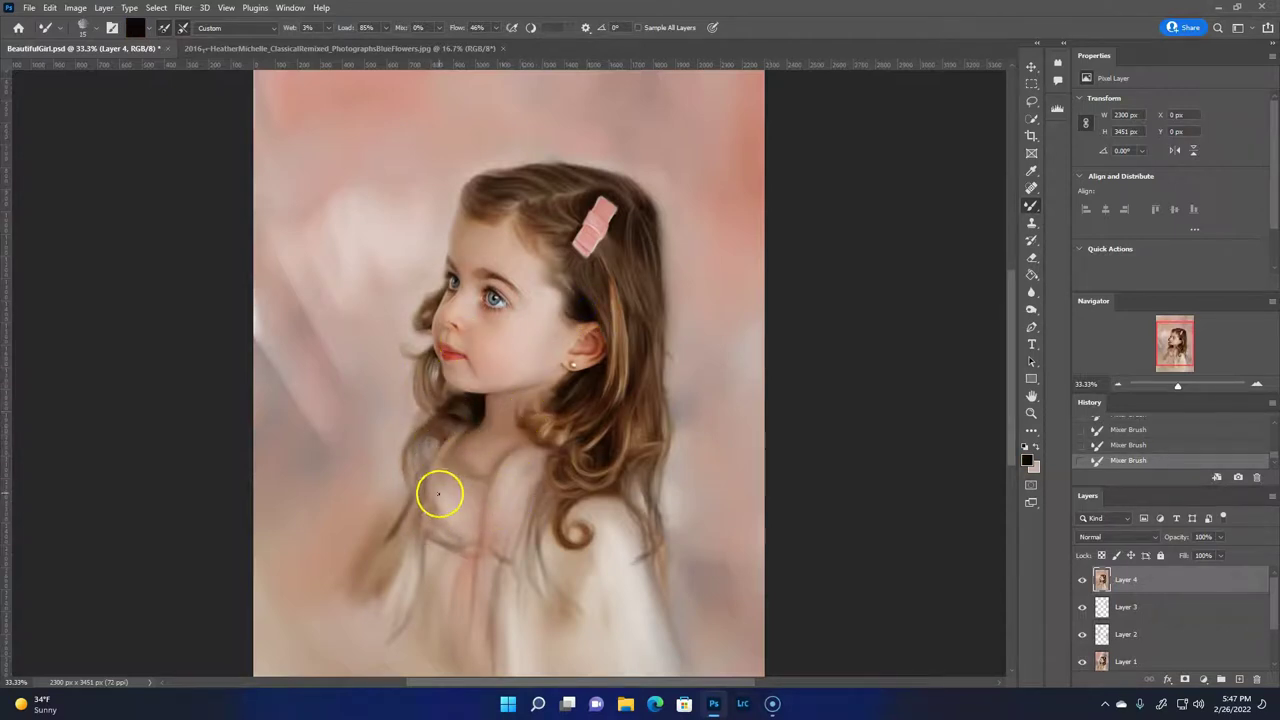
# Copy a rectangle of lower hair to a new masked layer and paint out its hard edges.
pyautogui.click(1031, 84)
pyautogui.moveTo(538, 444)
pyautogui.mouseDown()
pyautogui.moveTo(684, 598)
pyautogui.moveTo(522, 568)
pyautogui.moveTo(486, 486)
pyautogui.mouseUp()
pyautogui.hotkey('ctrl', 'j')
pyautogui.click(1031, 66)
pyautogui.hotkey('ctrl', 't')
pyautogui.press('Return')
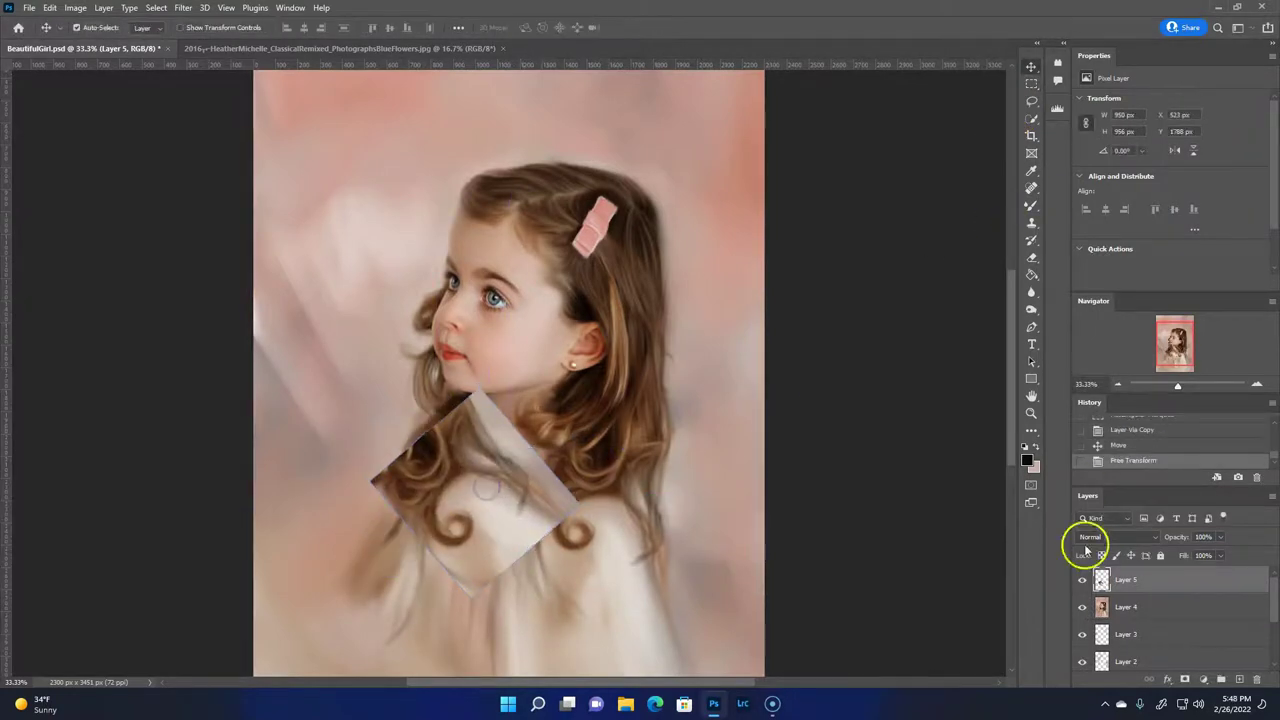
pyautogui.click(1185, 679)
pyautogui.click(1185, 679)
pyautogui.rightClick(1031, 205)
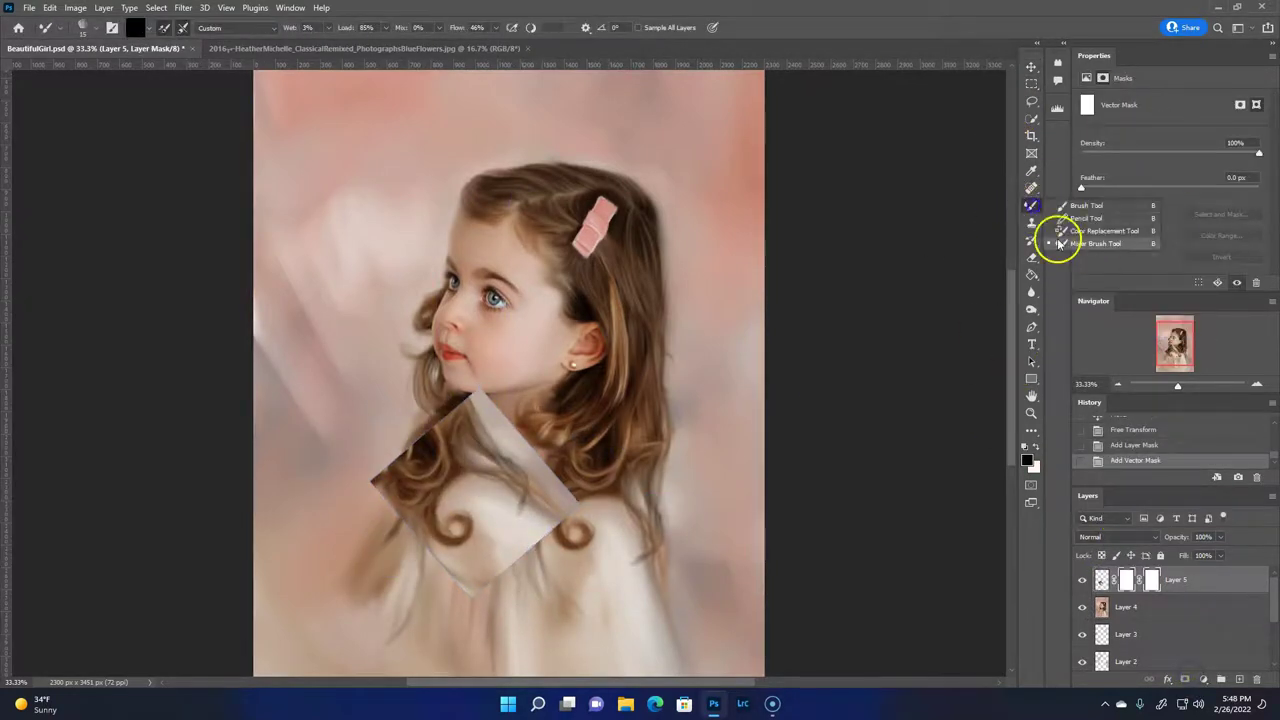
pyautogui.click(1078, 206)
pyautogui.moveTo(500, 440)
pyautogui.mouseDown()
pyautogui.moveTo(457, 403)
pyautogui.moveTo(560, 540)
pyautogui.moveTo(486, 614)
pyautogui.moveTo(378, 455)
pyautogui.mouseUp()
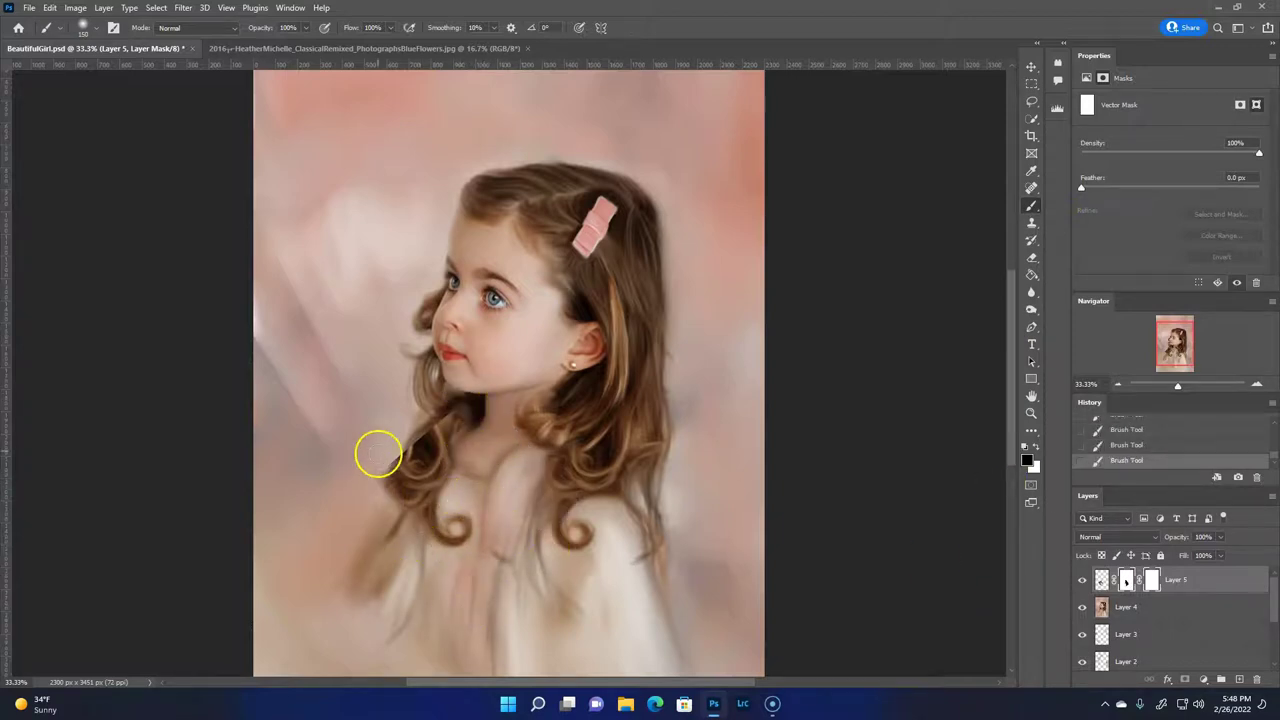
# Flip the hair patch horizontally, shift it left, and stretch it to 127.8% height.
pyautogui.click(49, 8)
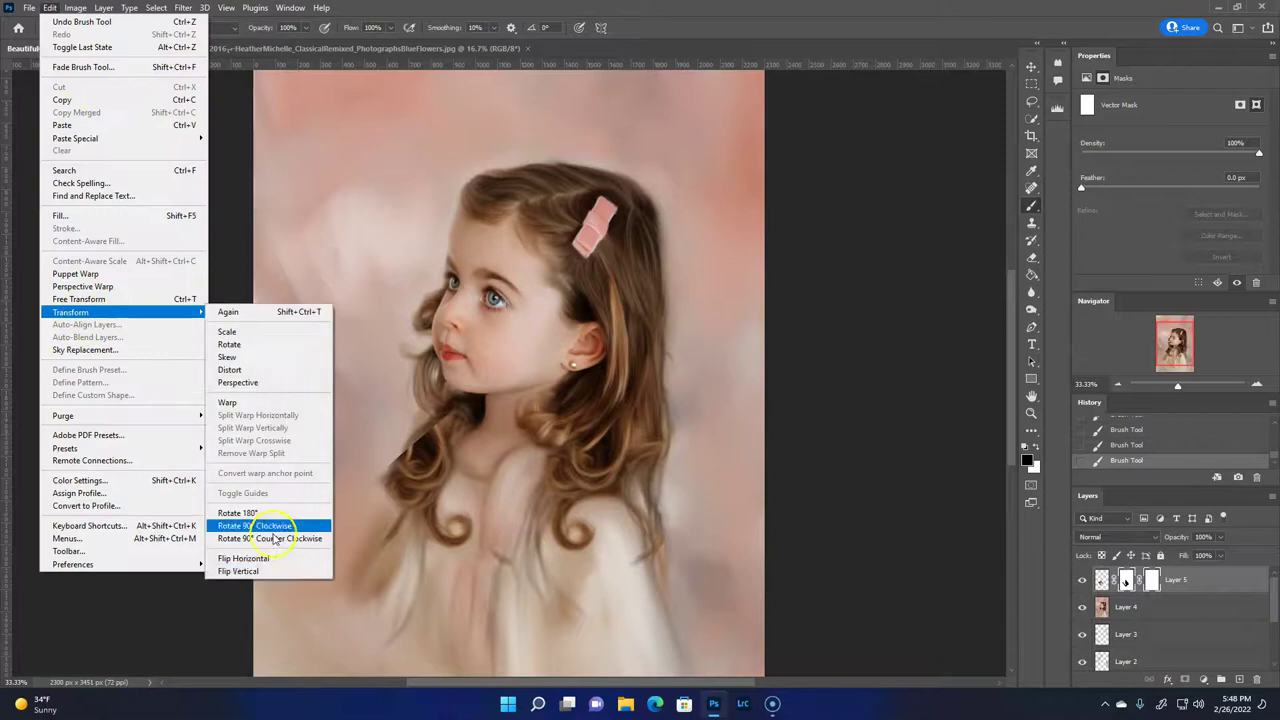
pyautogui.click(263, 528)
pyautogui.press('v')
pyautogui.moveTo(500, 420); pyautogui.dragTo(433, 420)
pyautogui.hotkey('ctrl', 't')
pyautogui.moveTo(271, 537); pyautogui.dragTo(276, 601)
pyautogui.press('Return')
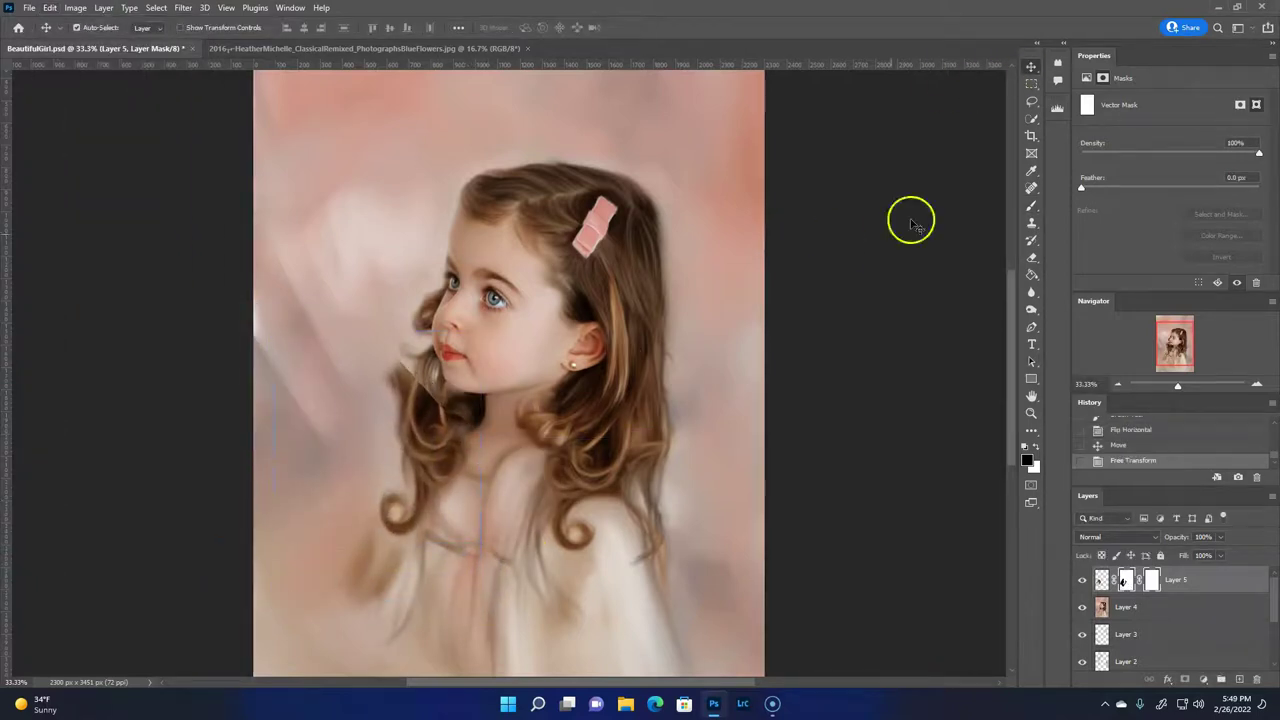
# Mask away the patch edges around hair and chin, then stamp visible into Layer 6.
pyautogui.press('e')
pyautogui.press('b')
pyautogui.moveTo(451, 486)
pyautogui.mouseDown()
pyautogui.moveTo(389, 409)
pyautogui.moveTo(429, 377)
pyautogui.moveTo(460, 374)
pyautogui.moveTo(491, 406)
pyautogui.mouseUp()
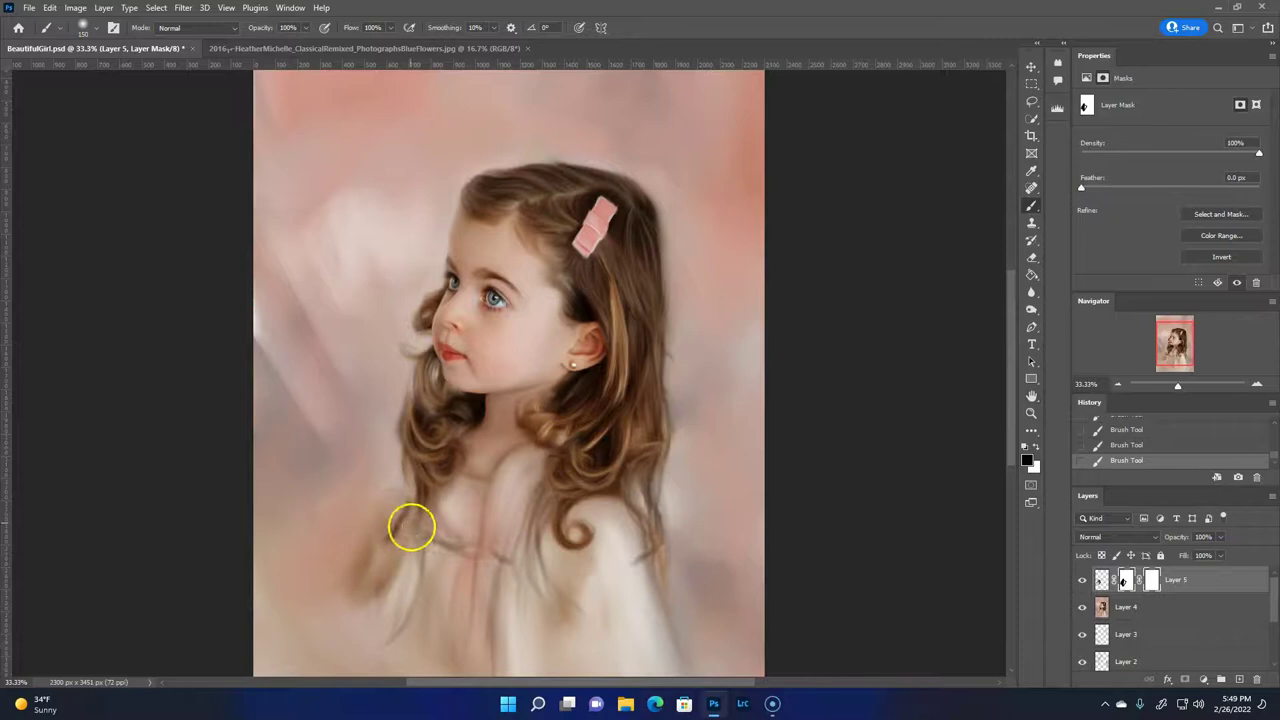
pyautogui.hotkey('ctrl', 'shift', 'alt', 'e')
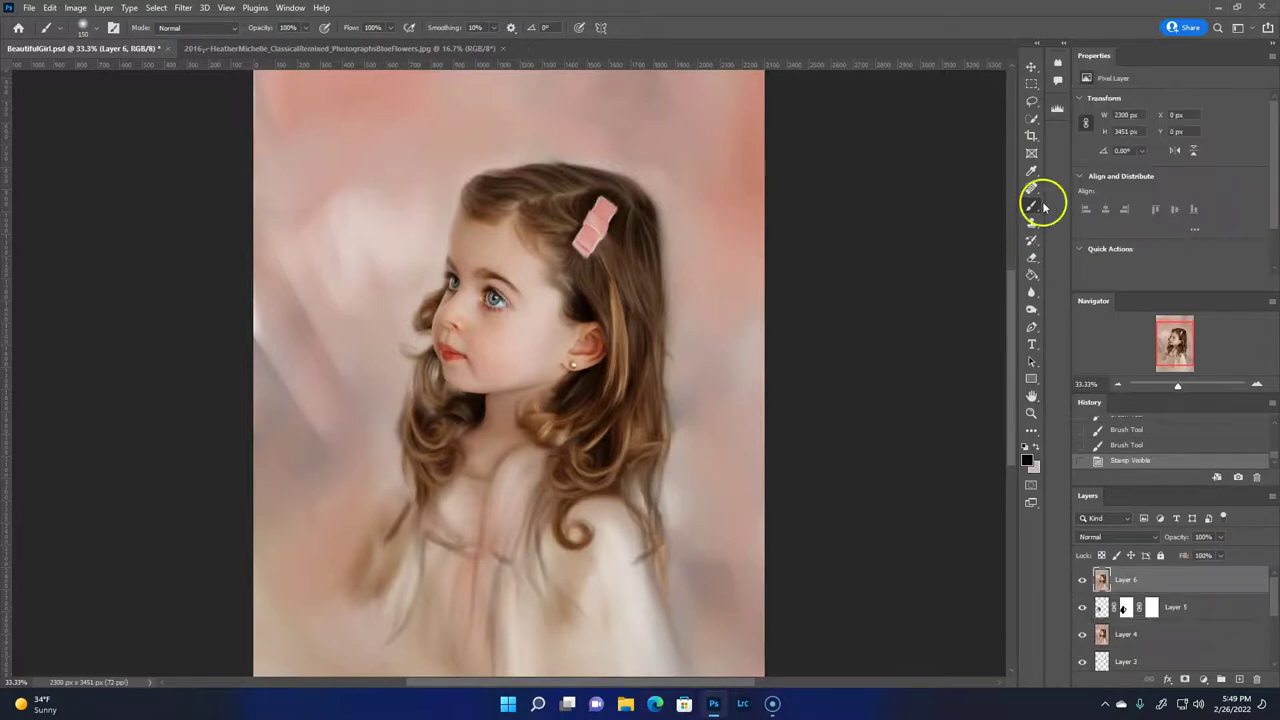
# Blend the hair near the jaw with a few Mixer Brush strokes.
pyautogui.rightClick(1032, 205)
pyautogui.click(1100, 257)
pyautogui.moveTo(424, 386)
pyautogui.mouseDown()
pyautogui.moveTo(471, 377)
pyautogui.moveTo(400, 380)
pyautogui.mouseUp()
# In Liquify, Forward Warp the hair near the jaw and along the cheek edge.
pyautogui.click(183, 7)
pyautogui.click(195, 137)
pyautogui.scroll(2, 442, 347)
pyautogui.scroll(1, 400, 363)
pyautogui.click(21, 35)
pyautogui.moveTo(300, 371); pyautogui.dragTo(301, 331)
pyautogui.moveTo(329, 377); pyautogui.dragTo(343, 363)
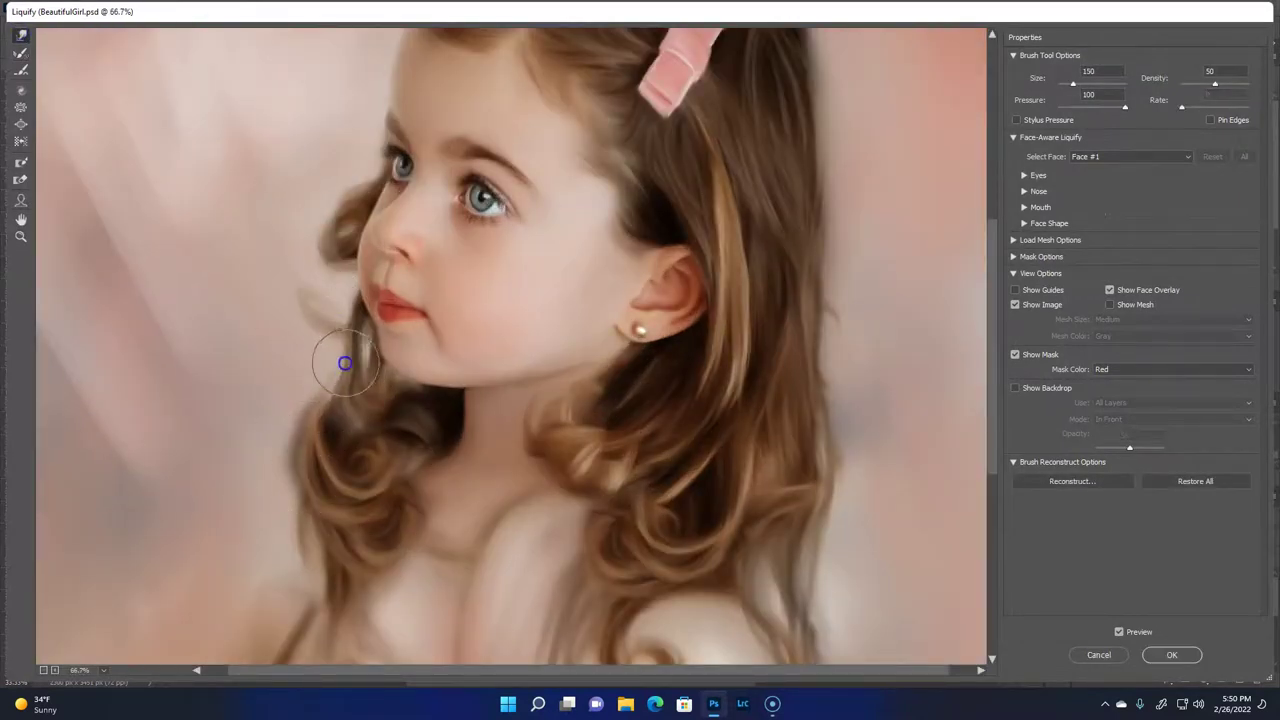
pyautogui.press('[')
pyautogui.press('[')
pyautogui.press('[')
pyautogui.moveTo(331, 290); pyautogui.dragTo(306, 314)
pyautogui.press(']')
pyautogui.press(']')
pyautogui.press(']')
# Freeze the lips, nose and chin at brush size 80, then undo it and return to Forward Warp.
pyautogui.click(21, 161)
pyautogui.moveTo(405, 315)
pyautogui.mouseDown()
pyautogui.moveTo(400, 330)
pyautogui.moveTo(391, 214)
pyautogui.moveTo(430, 370)
pyautogui.mouseUp()
pyautogui.press(']')
pyautogui.press('[')
pyautogui.press('[')
pyautogui.press('[')
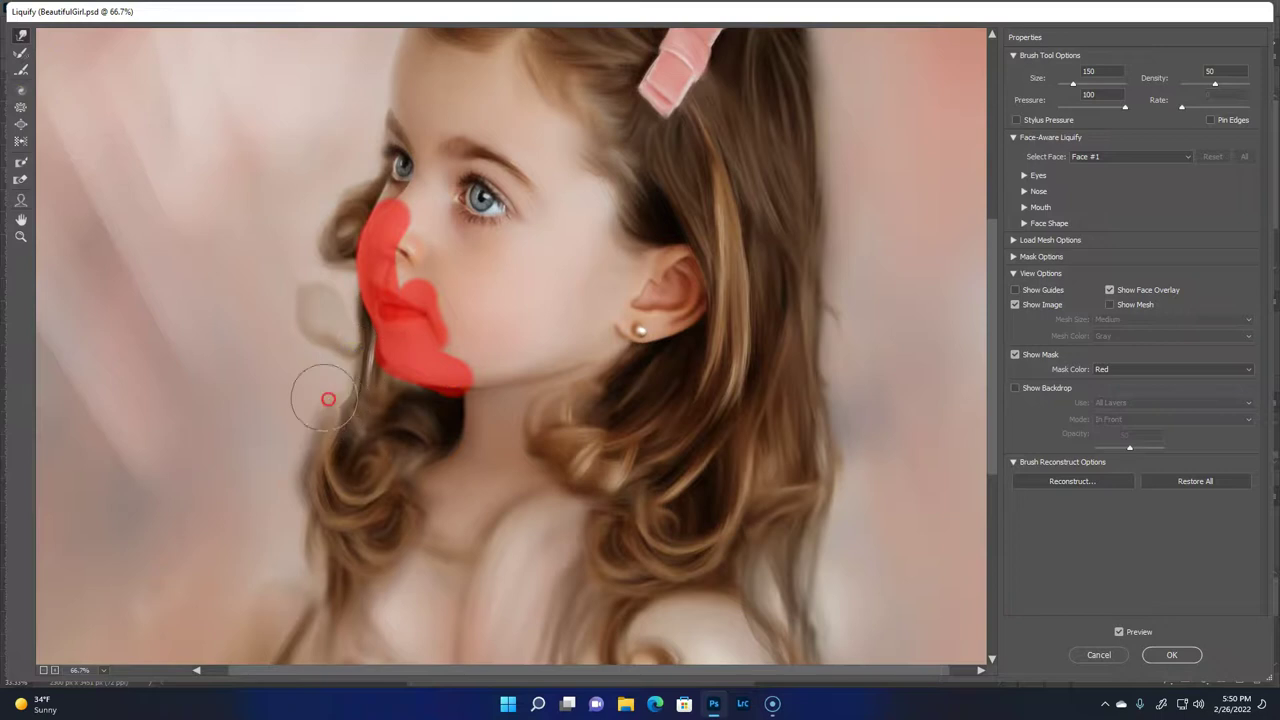
pyautogui.click(21, 52)
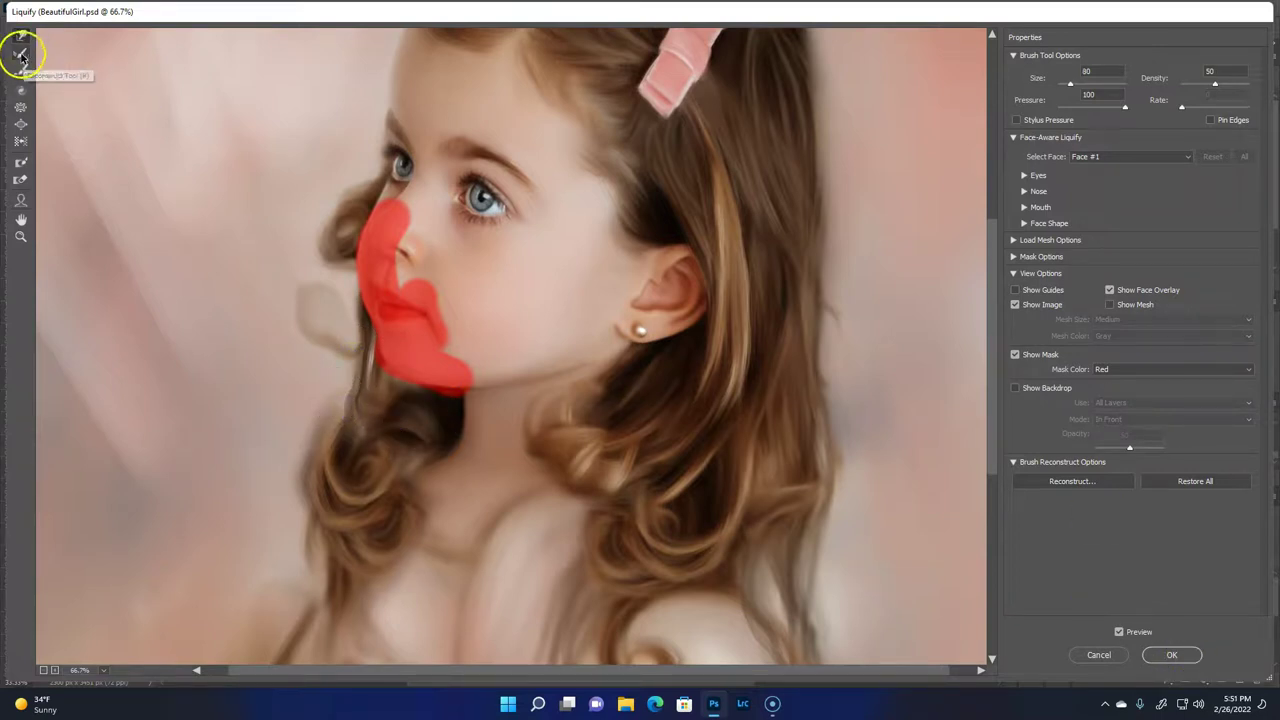
pyautogui.hotkey('ctrl', 'z')
pyautogui.hotkey('ctrl', 'z')
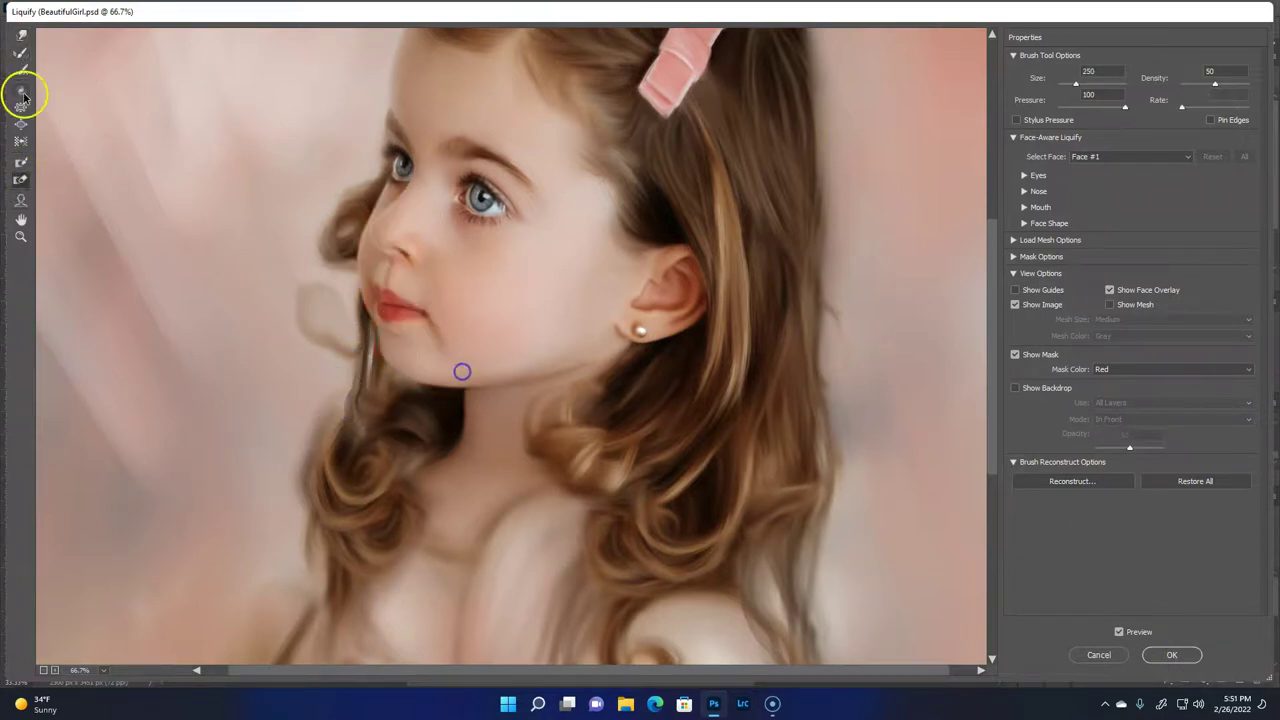
pyautogui.press('[')
pyautogui.press('[')
pyautogui.press('[')
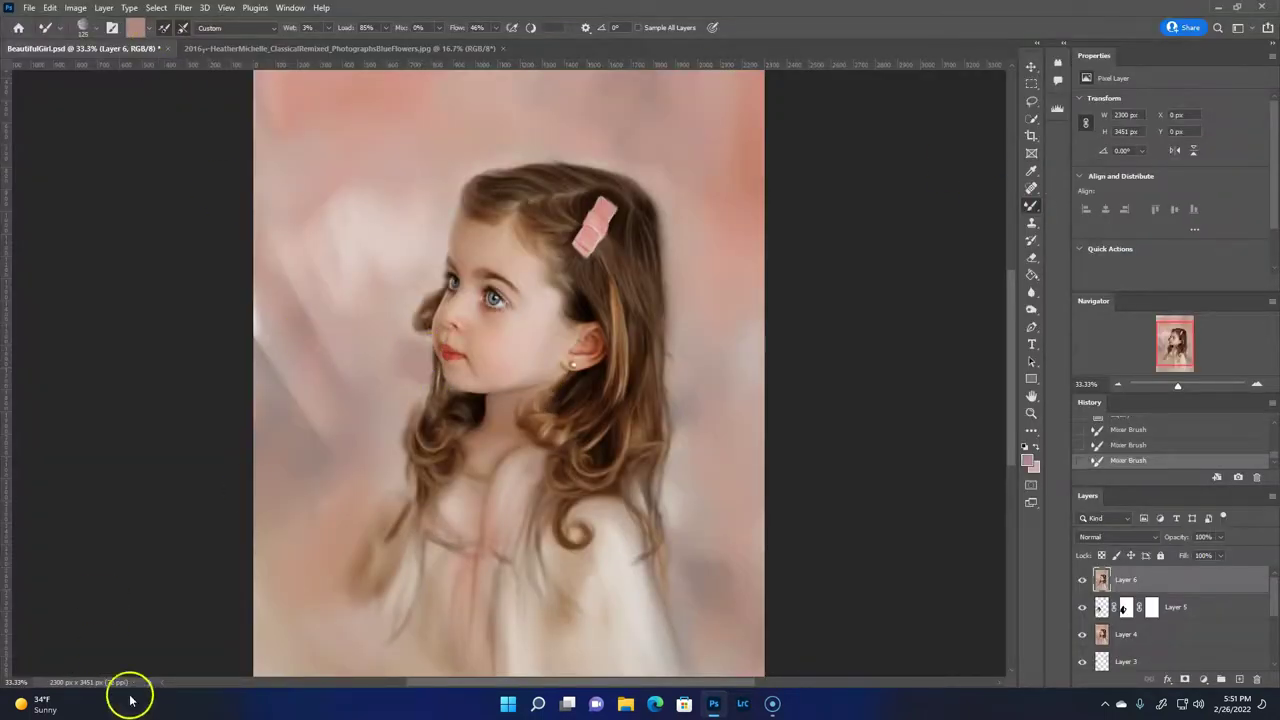
# Blend hair near the chin and cheek with a new mixer preset and dark brown.
pyautogui.hotkey('ctrl', '+')
pyautogui.moveTo(360, 380)
pyautogui.mouseDown()
pyautogui.moveTo(368, 392)
pyautogui.moveTo(360, 363)
pyautogui.mouseUp()
pyautogui.keyDown('alt'); pyautogui.click(352, 526); pyautogui.keyUp('alt')
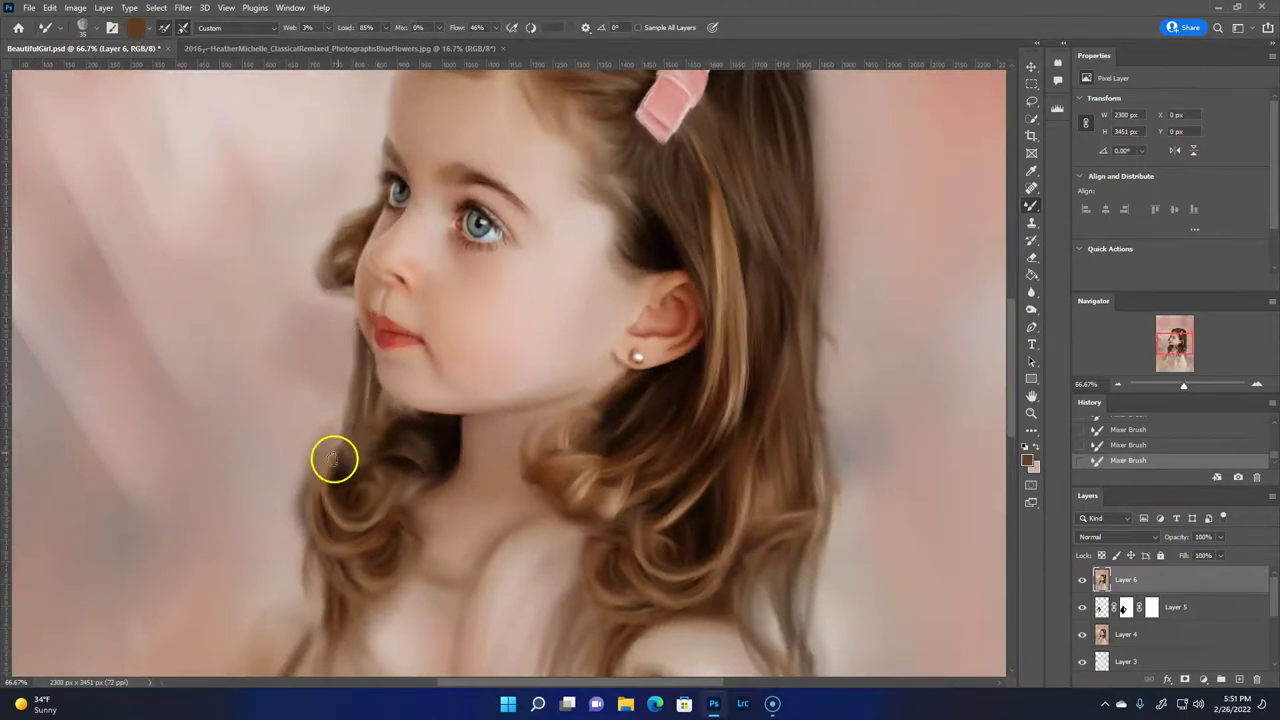
pyautogui.click(97, 28)
pyautogui.doubleClick(57, 157)
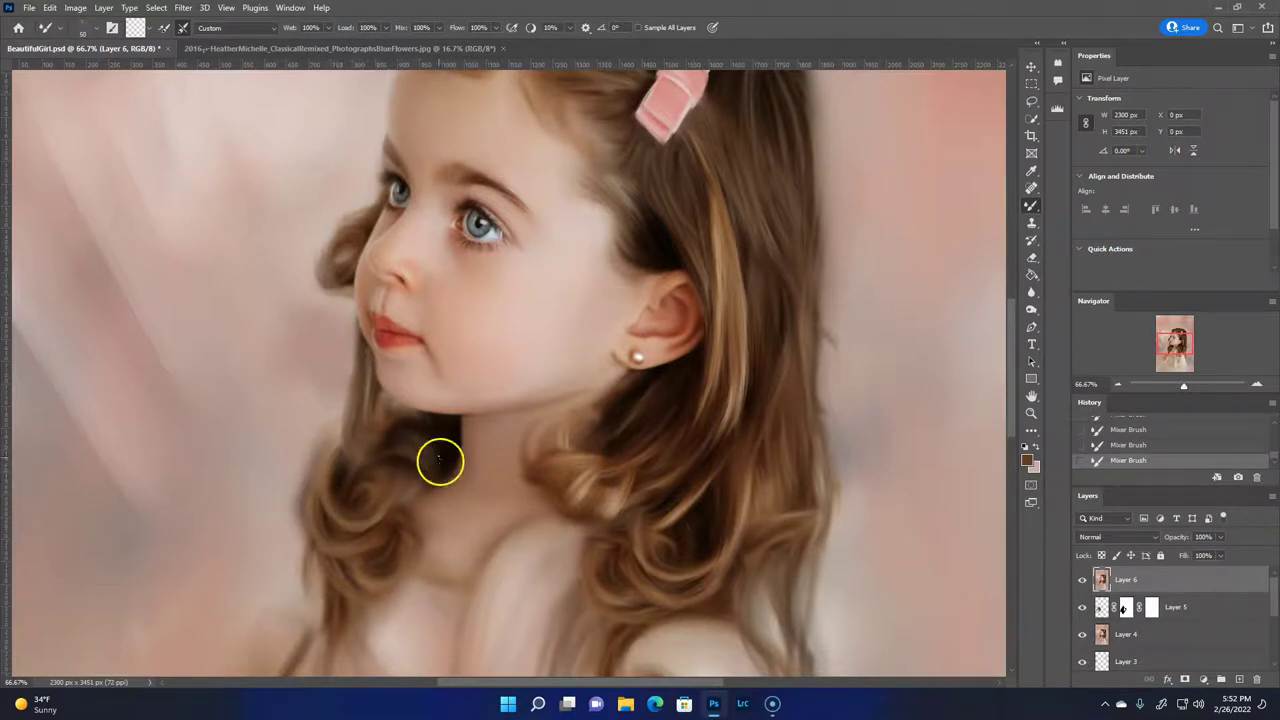
pyautogui.hotkey('ctrl', 'z')
pyautogui.hotkey('ctrl', 'z')
pyautogui.hotkey('ctrl', 'z')
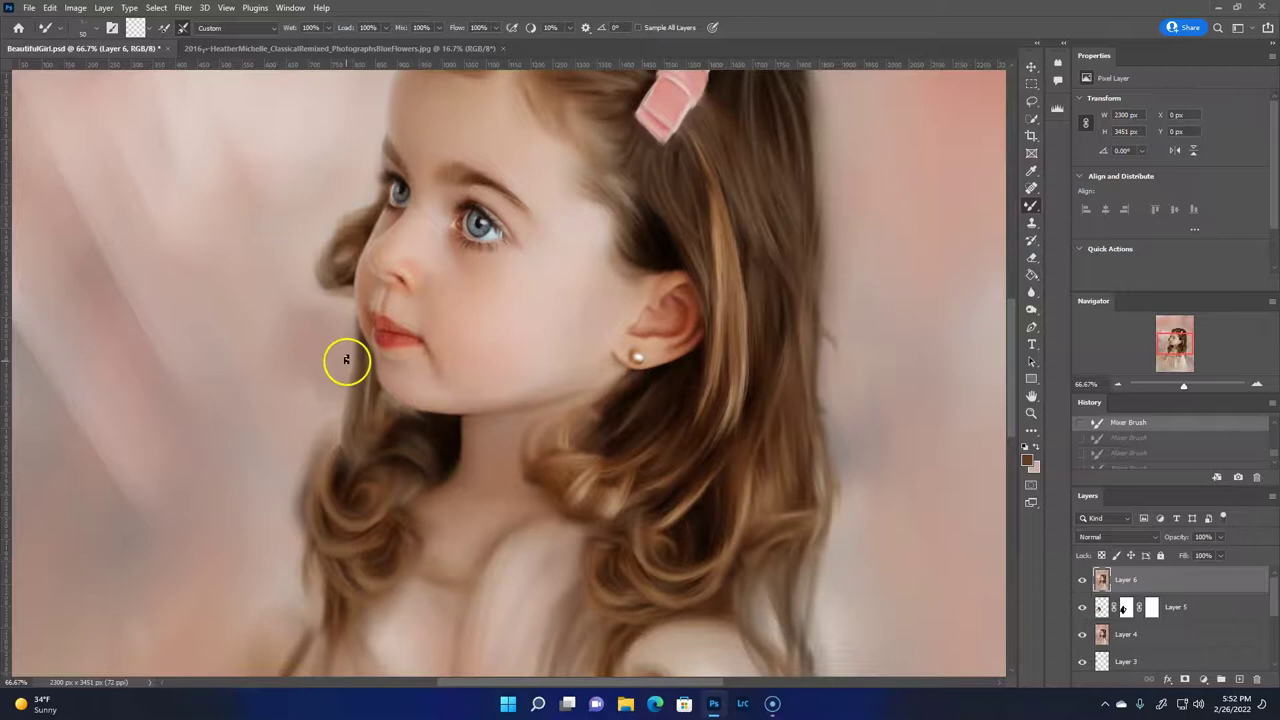
pyautogui.click(346, 360)
# Paint skin tone over the jaw strand and pink over curls beside the eye and below the chin.
pyautogui.keyDown('alt'); pyautogui.click(1032, 205); pyautogui.keyUp('alt')
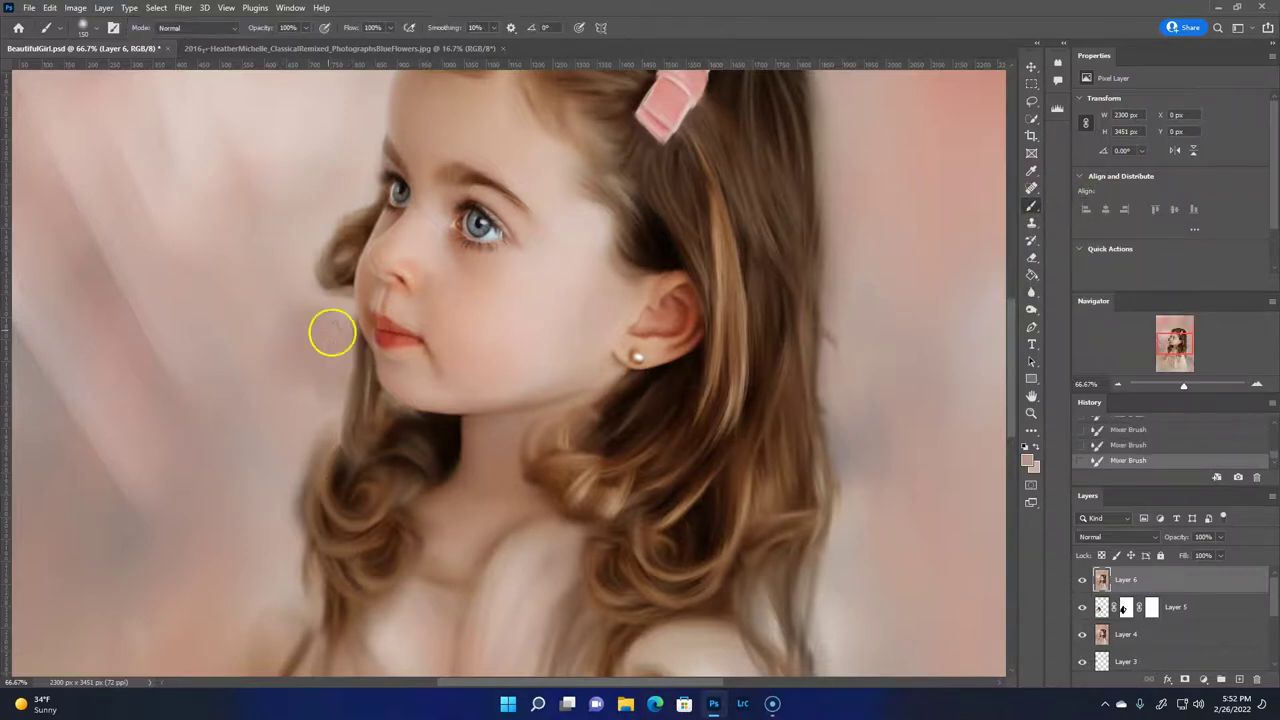
pyautogui.moveTo(343, 393)
pyautogui.mouseDown()
pyautogui.moveTo(357, 357)
pyautogui.moveTo(386, 414)
pyautogui.mouseUp()
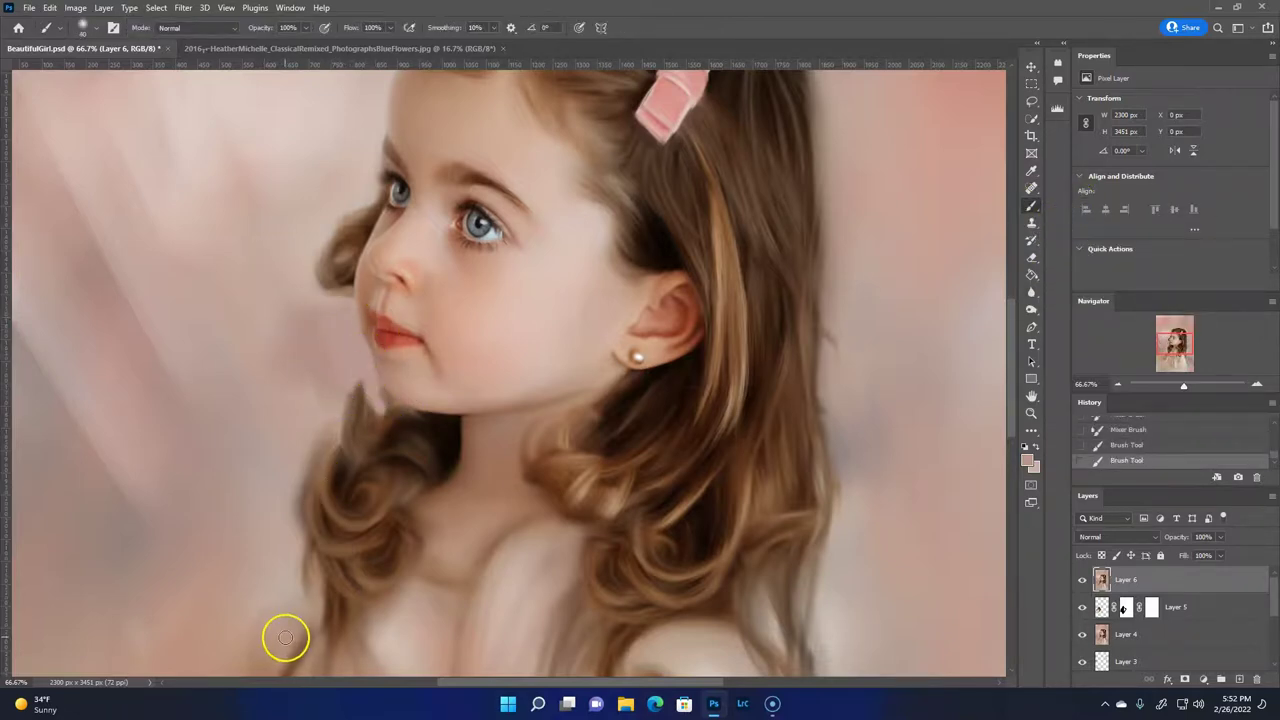
pyautogui.press(']')
pyautogui.press(']')
pyautogui.moveTo(343, 206); pyautogui.dragTo(329, 281)
pyautogui.hotkey('ctrl', 'z')
pyautogui.hotkey('ctrl', 'z')
pyautogui.hotkey('ctrl', 'z')
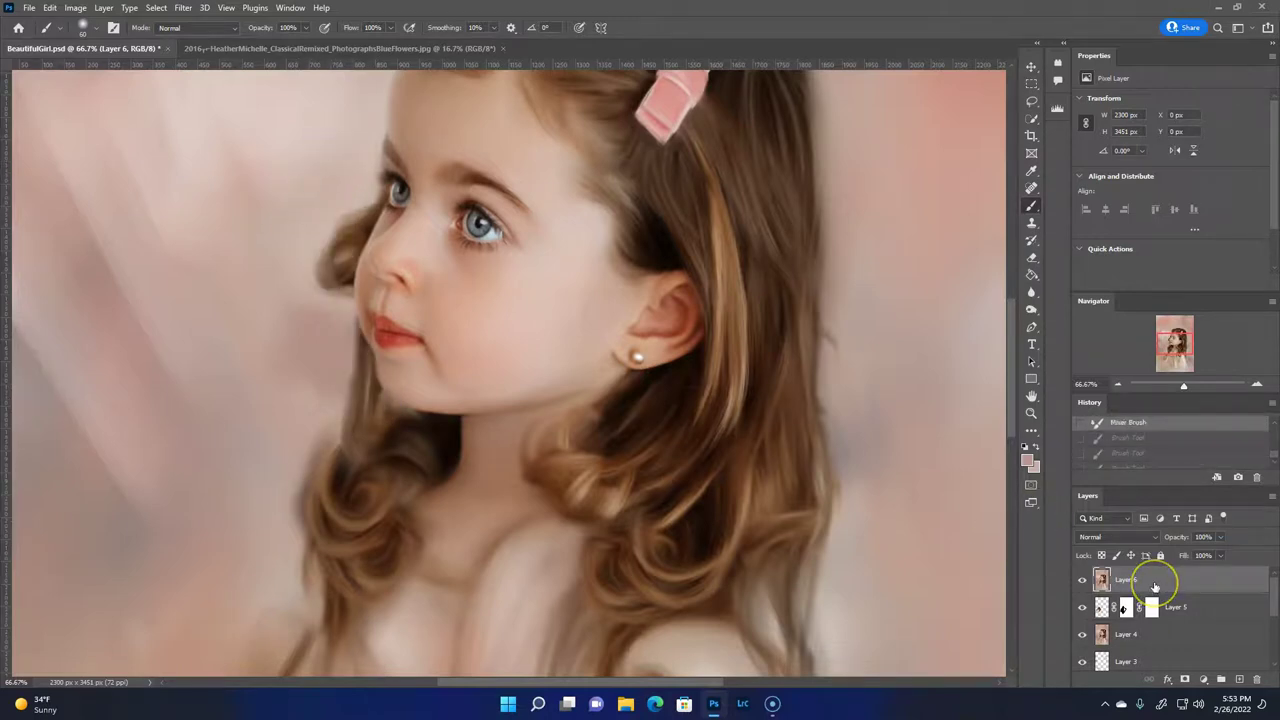
pyautogui.moveTo(352, 180); pyautogui.dragTo(340, 318)
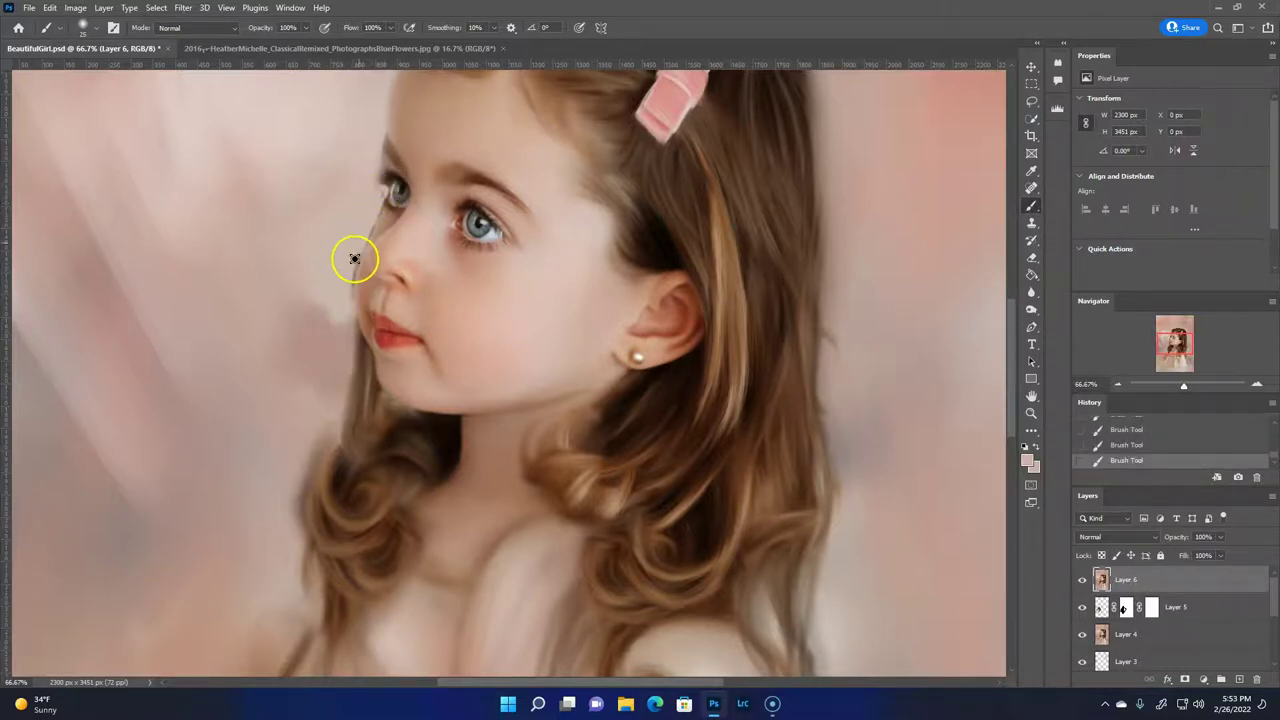
pyautogui.moveTo(357, 340)
pyautogui.mouseDown()
pyautogui.moveTo(366, 371)
pyautogui.moveTo(306, 471)
pyautogui.moveTo(374, 374)
pyautogui.moveTo(357, 358)
pyautogui.mouseUp()
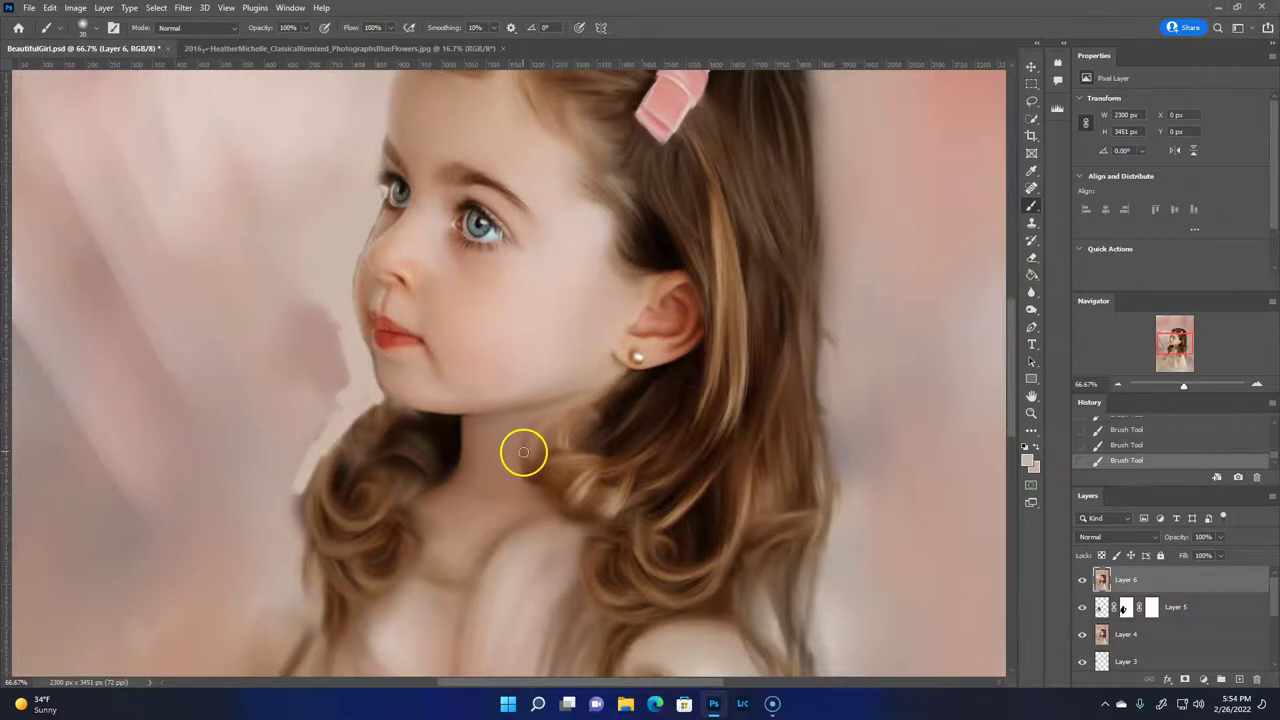
# Blend the hair near the jaw with a different Mixer Brush preset.
pyautogui.rightClick(1031, 205)
pyautogui.click(1090, 250)
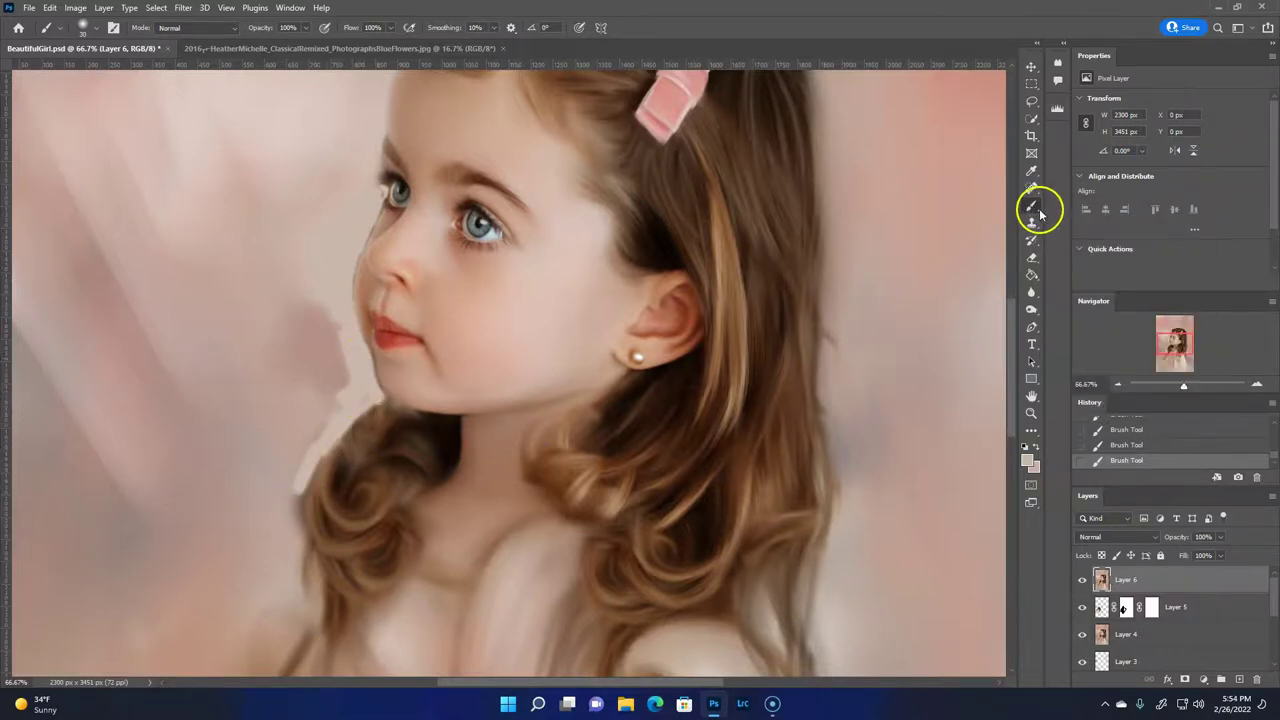
pyautogui.click(83, 27)
pyautogui.doubleClick(99, 238)
pyautogui.moveTo(343, 344)
pyautogui.mouseDown()
pyautogui.moveTo(354, 398)
pyautogui.moveTo(341, 445)
pyautogui.moveTo(306, 503)
pyautogui.moveTo(338, 404)
pyautogui.moveTo(294, 486)
pyautogui.moveTo(309, 563)
pyautogui.moveTo(260, 614)
pyautogui.mouseUp()
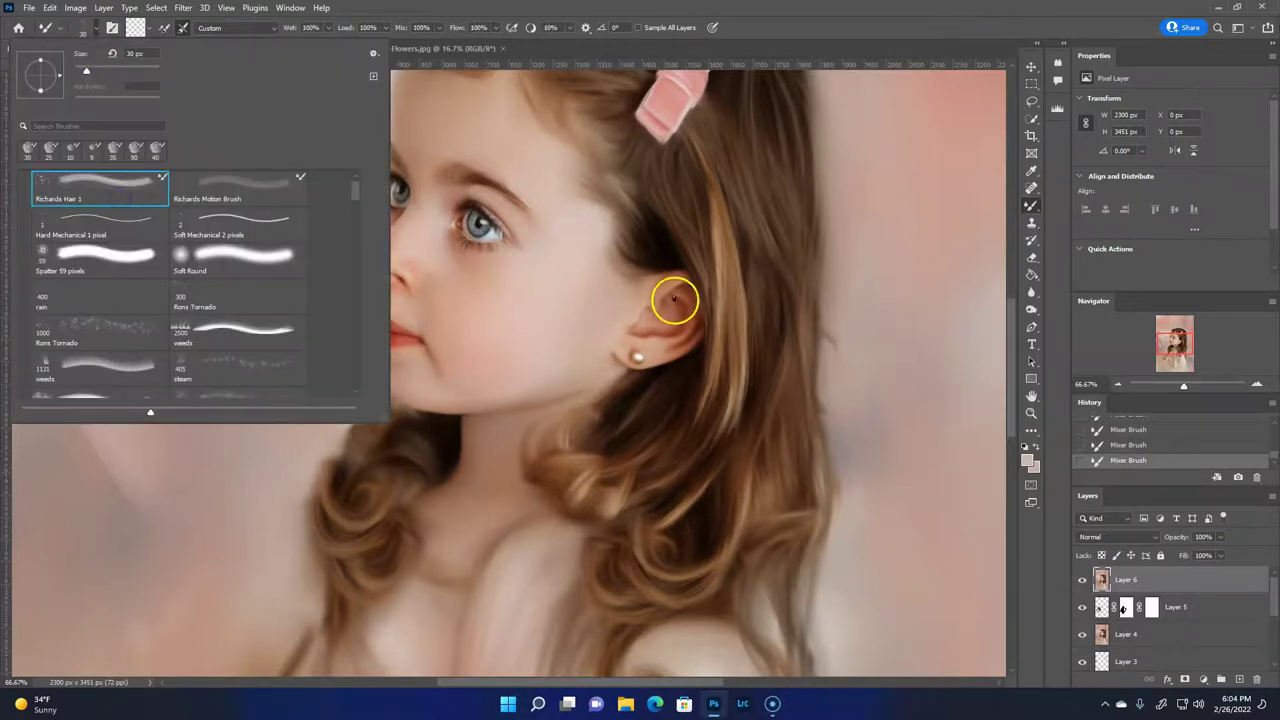
# At 8% mix, blend the curls below the chin and the brown strand beside the dress.
pyautogui.click(675, 300)
pyautogui.moveTo(437, 30); pyautogui.dragTo(350, 45)
pyautogui.moveTo(404, 451)
pyautogui.mouseDown()
pyautogui.moveTo(397, 443)
pyautogui.moveTo(320, 530)
pyautogui.moveTo(389, 577)
pyautogui.moveTo(418, 560)
pyautogui.mouseUp()
pyautogui.scroll(-3, 940, 337)
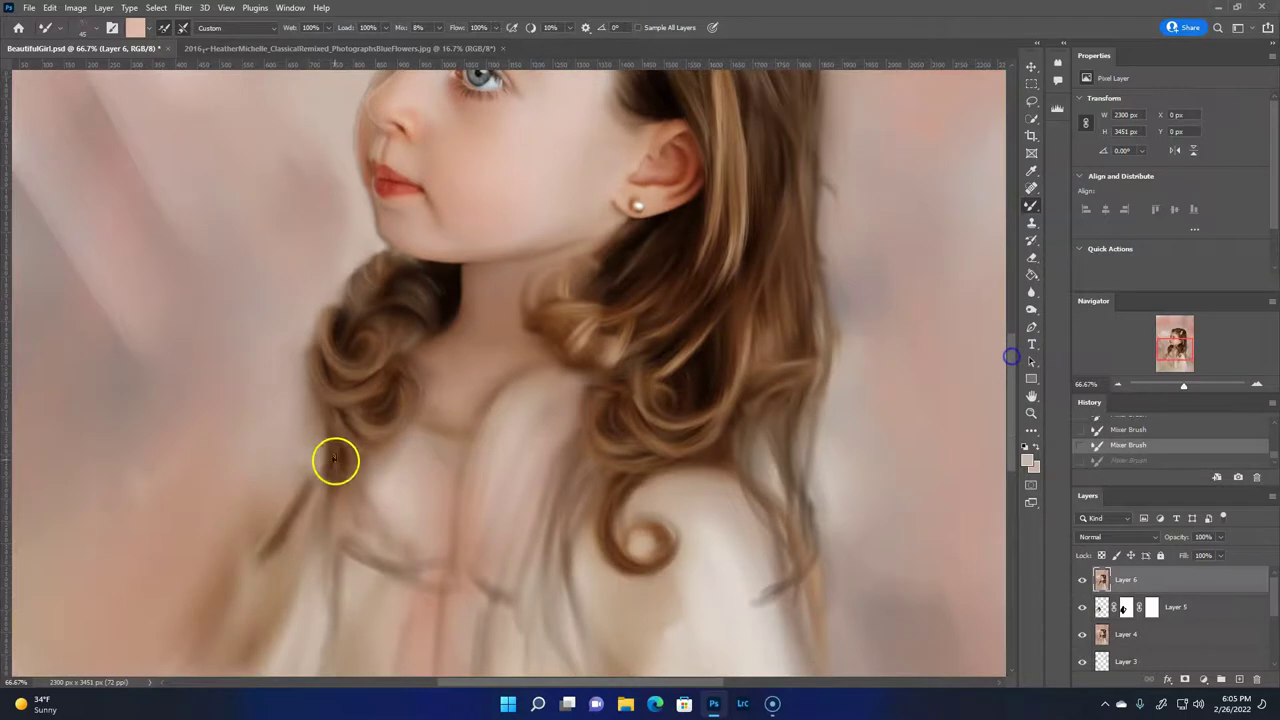
pyautogui.click(135, 28)
pyautogui.click(337, 449)
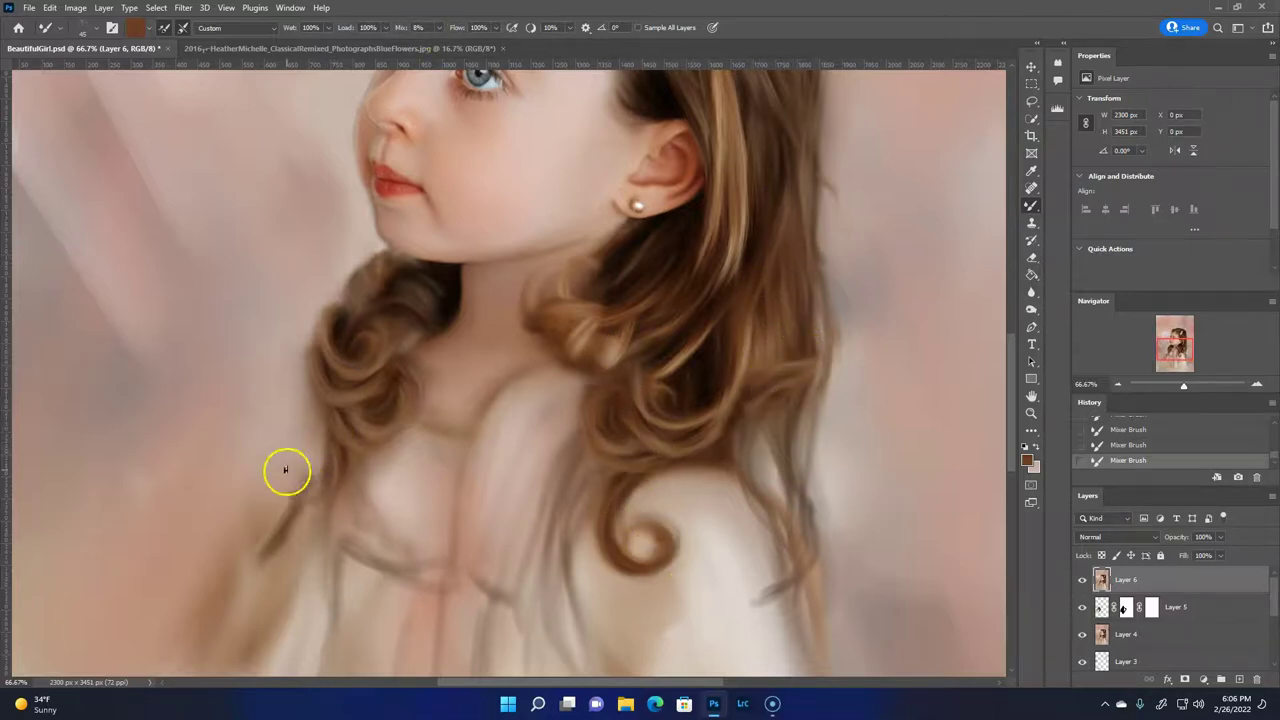
pyautogui.moveTo(320, 445)
pyautogui.mouseDown()
pyautogui.moveTo(334, 466)
pyautogui.moveTo(323, 403)
pyautogui.moveTo(334, 480)
pyautogui.moveTo(320, 437)
pyautogui.moveTo(308, 487)
pyautogui.mouseUp()
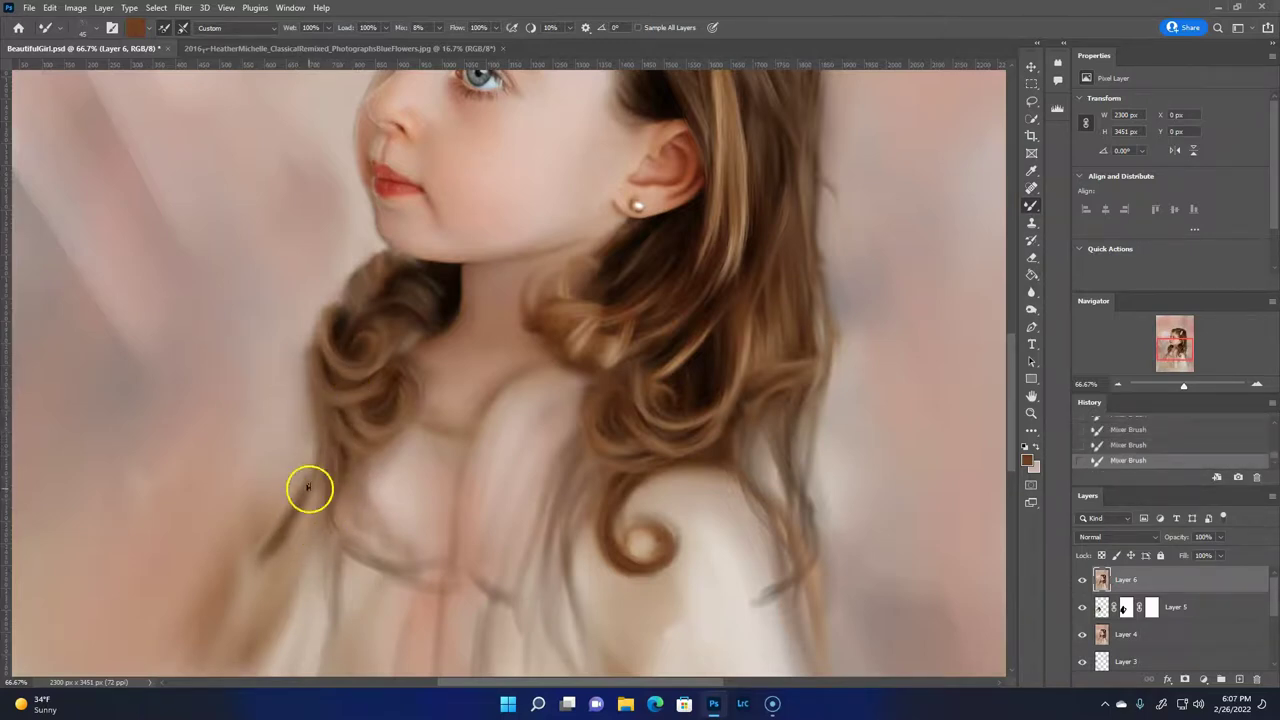
pyautogui.moveTo(314, 441); pyautogui.dragTo(331, 470)
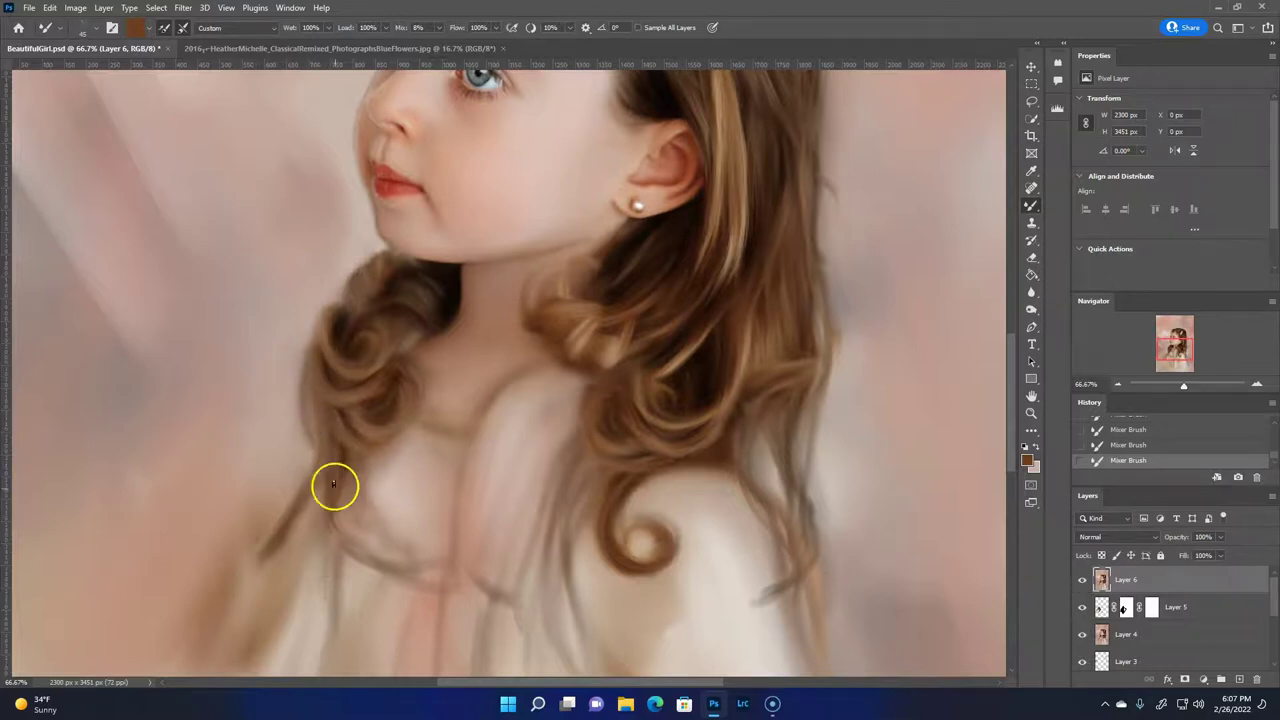
# Load orange paint and compare the recent strand strokes using undo and redo.
pyautogui.click(274, 527)
pyautogui.click(334, 451)
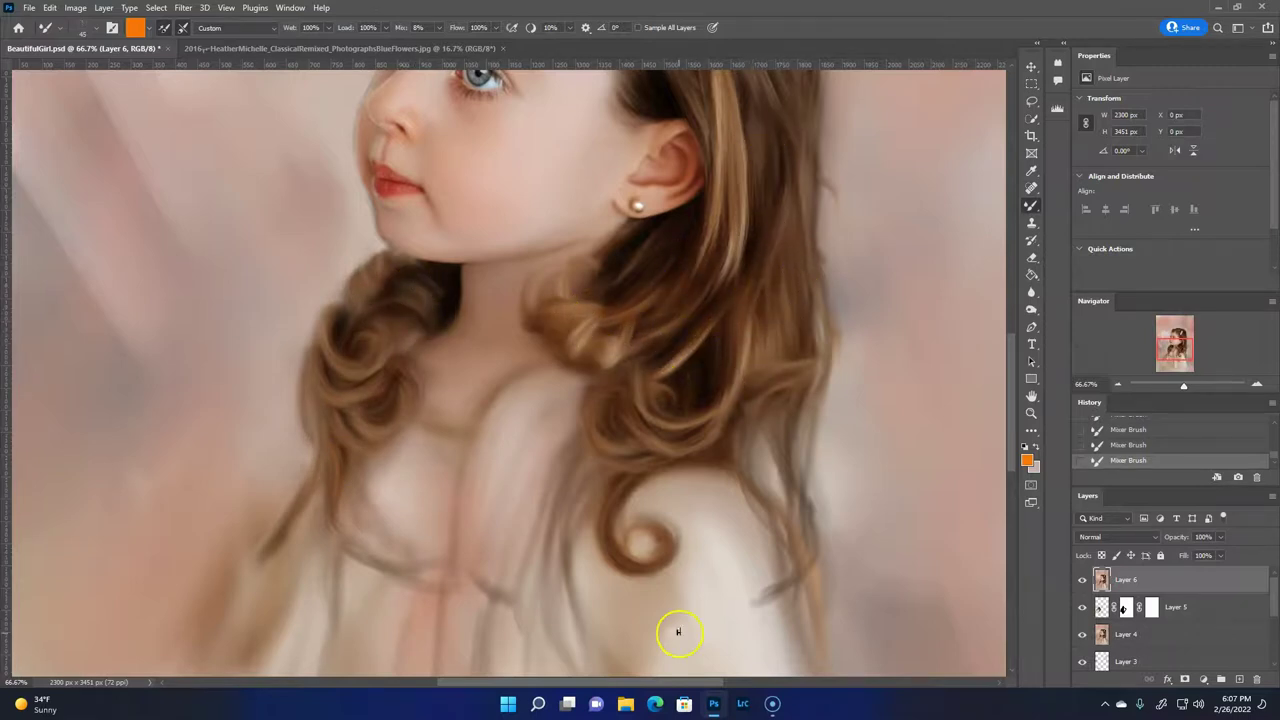
pyautogui.scroll(5, 1000, 350)
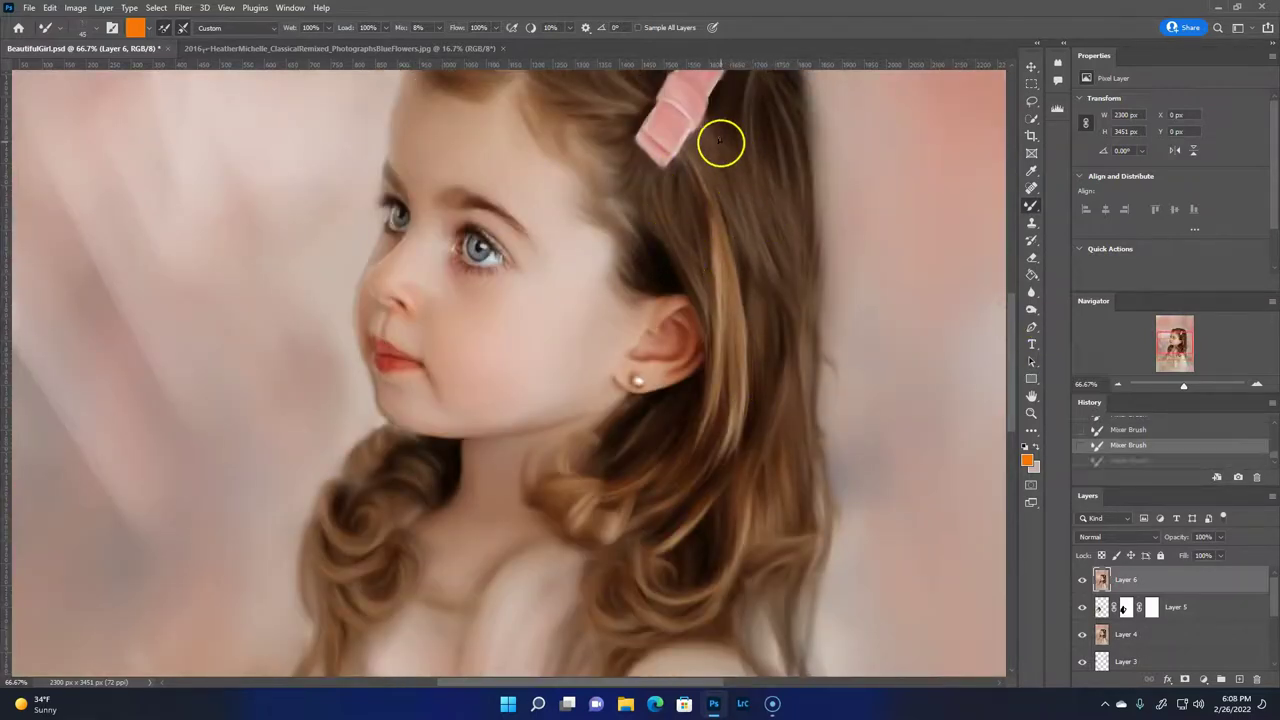
pyautogui.hotkey('ctrl', 'z')
pyautogui.hotkey('ctrl', 'z')
pyautogui.hotkey('ctrl', 'shift', 'z')
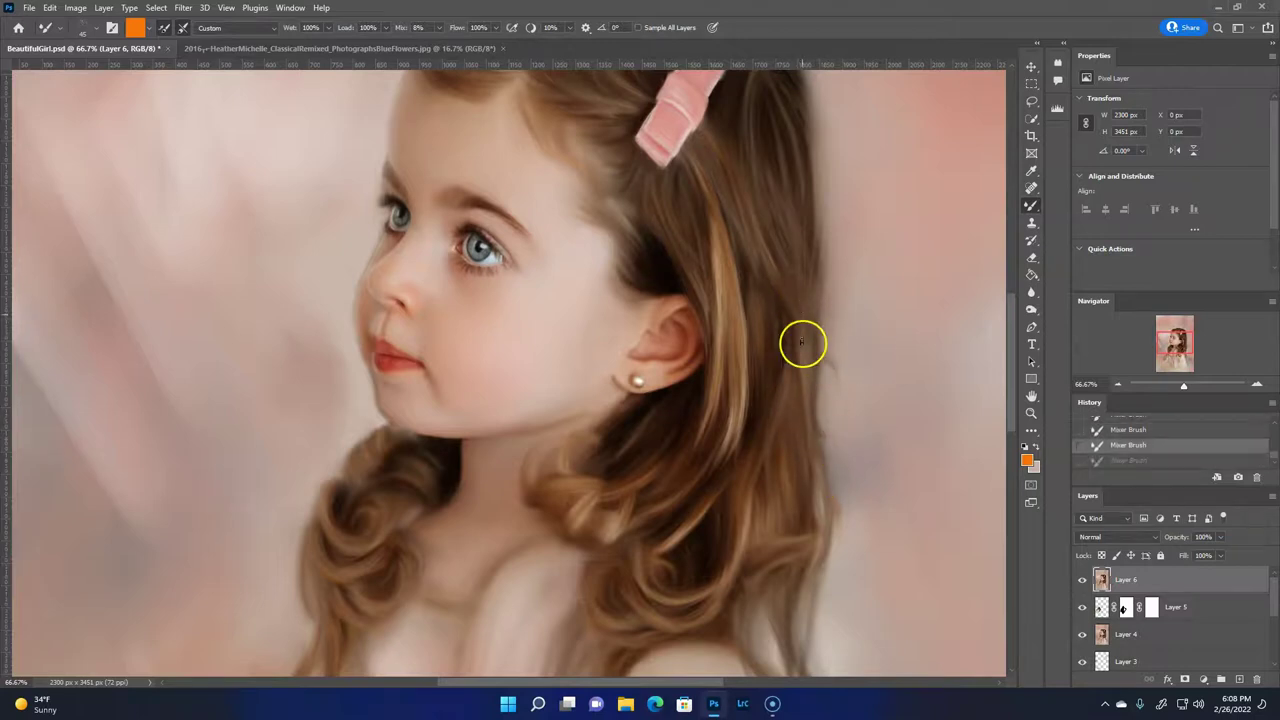
pyautogui.hotkey('ctrl', 'shift', 'z')
pyautogui.scroll(4, 1010, 333)
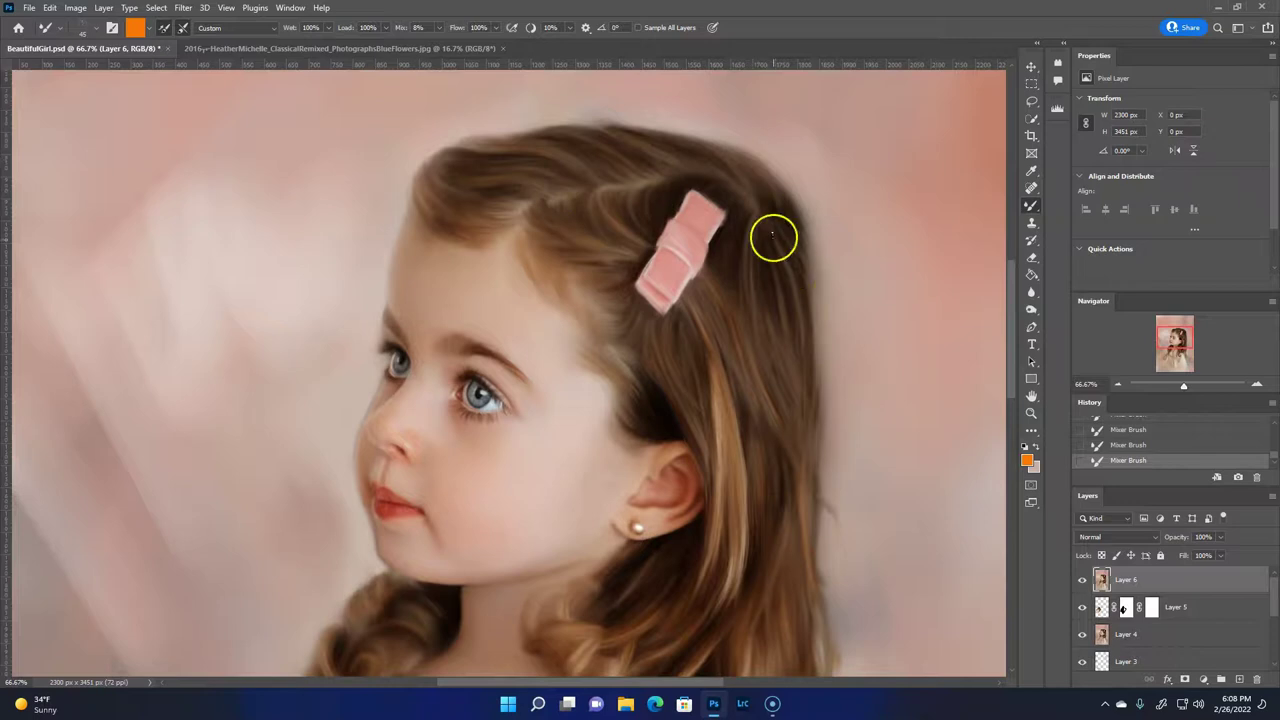
pyautogui.hotkey('ctrl', '-')
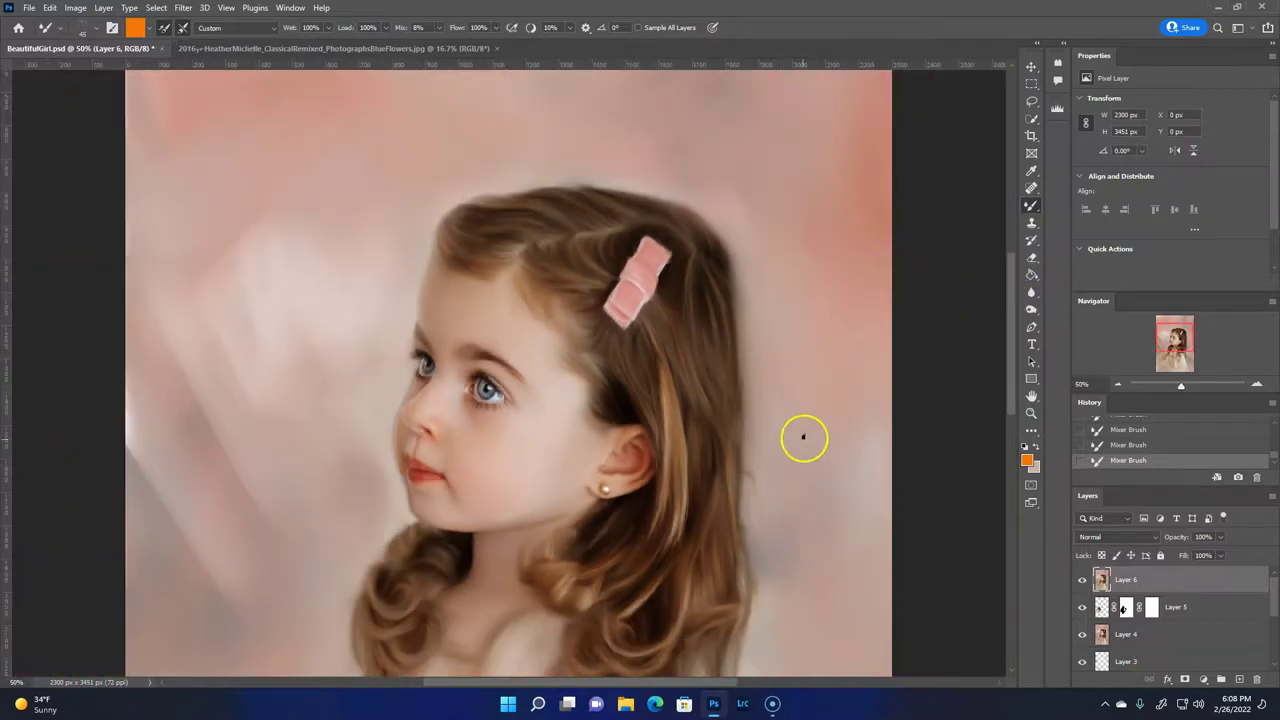
pyautogui.hotkey('ctrl', '-')
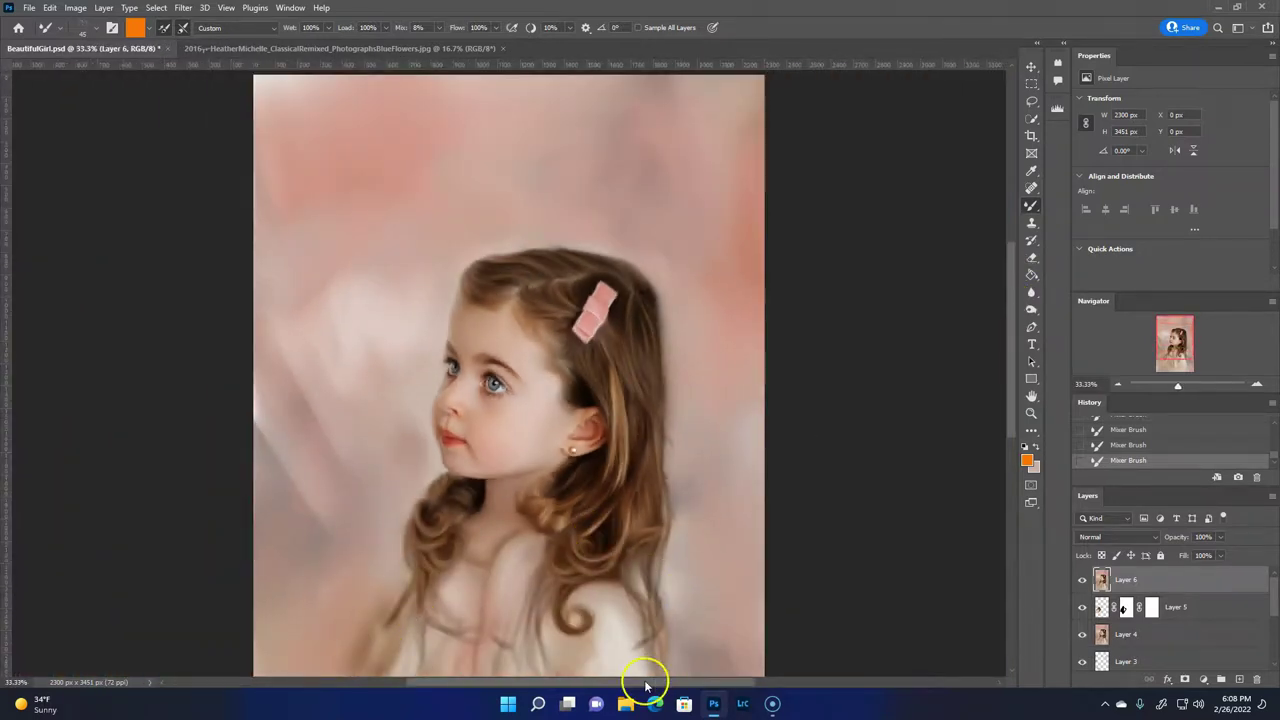
pyautogui.hotkey('ctrl', '+')
pyautogui.hotkey('ctrl', '+')
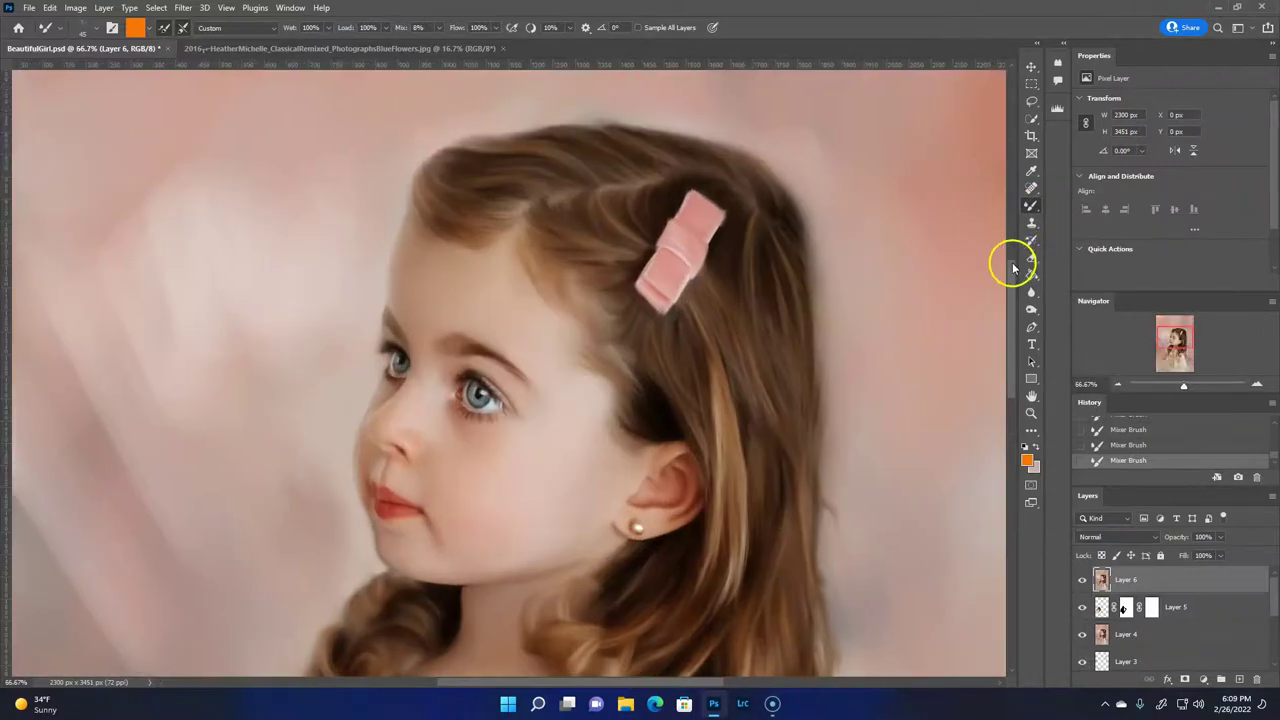
pyautogui.scroll(-3, 1014, 263)
# With a drier brush, blend a dark strand into the shoulder and smooth the curl's inside.
pyautogui.click(44, 27)
pyautogui.click(150, 120)
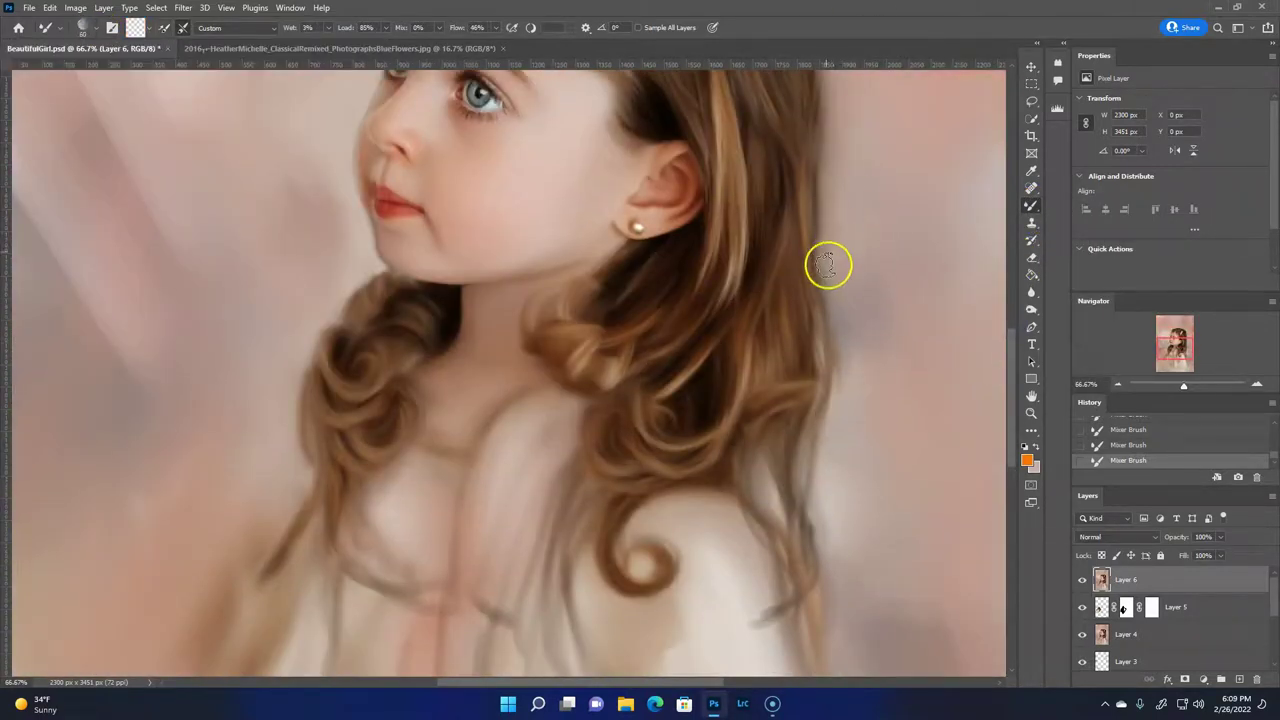
pyautogui.moveTo(800, 566); pyautogui.dragTo(820, 571)
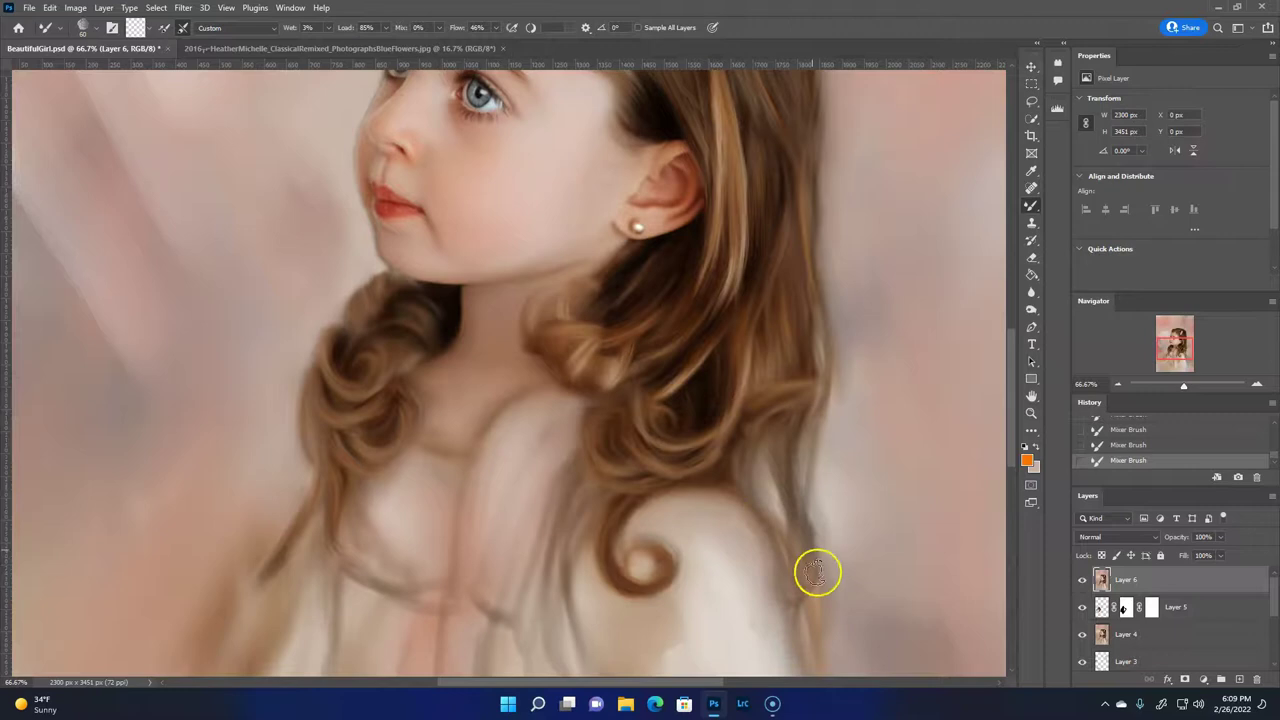
pyautogui.moveTo(843, 420)
pyautogui.mouseDown()
pyautogui.moveTo(740, 529)
pyautogui.moveTo(706, 534)
pyautogui.mouseUp()
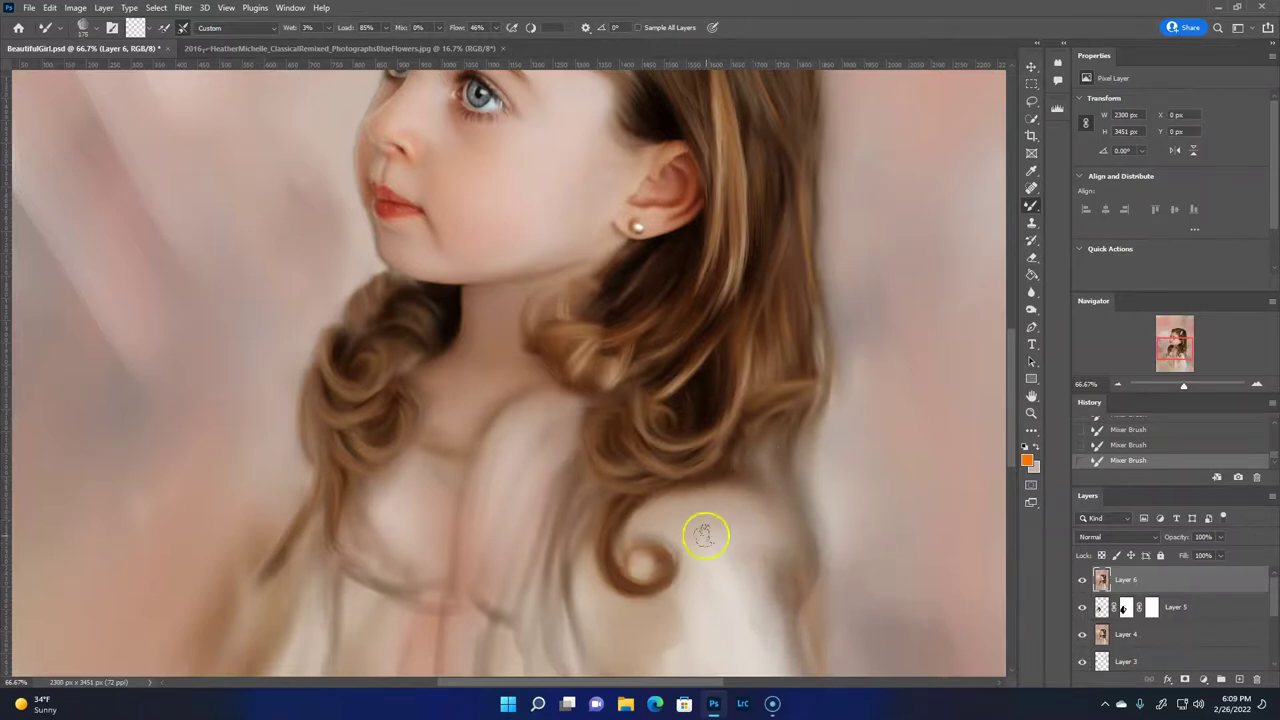
pyautogui.moveTo(872, 459); pyautogui.dragTo(803, 603)
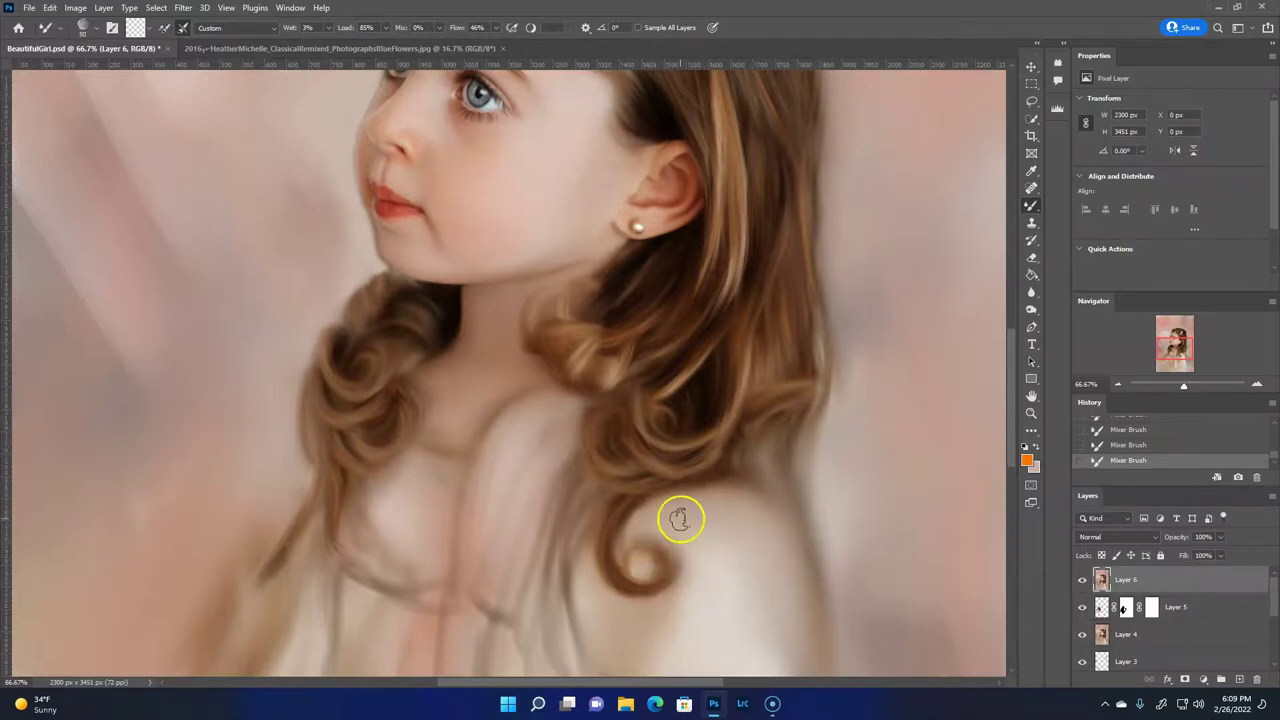
pyautogui.moveTo(632, 518); pyautogui.dragTo(637, 531)
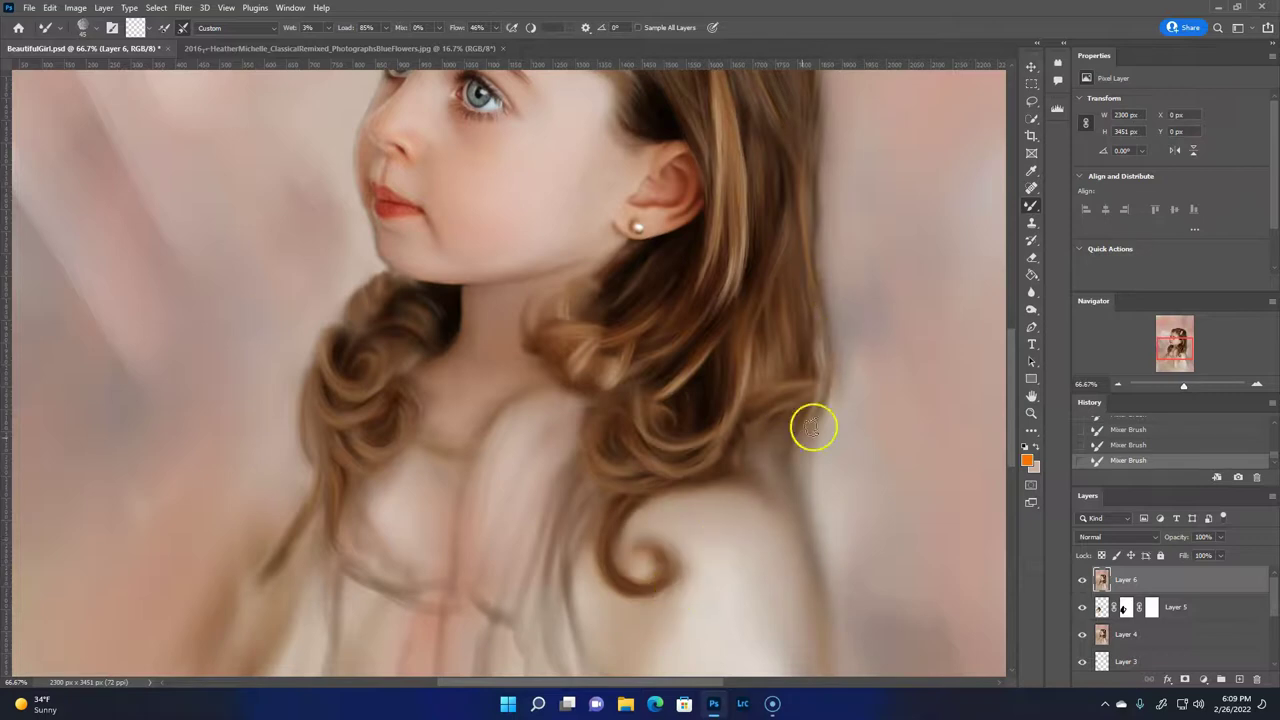
# Blend a lighter taupe streak into the background beside the hair.
pyautogui.keyDown('alt'); pyautogui.click(840, 303); pyautogui.keyUp('alt')
pyautogui.click(165, 27)
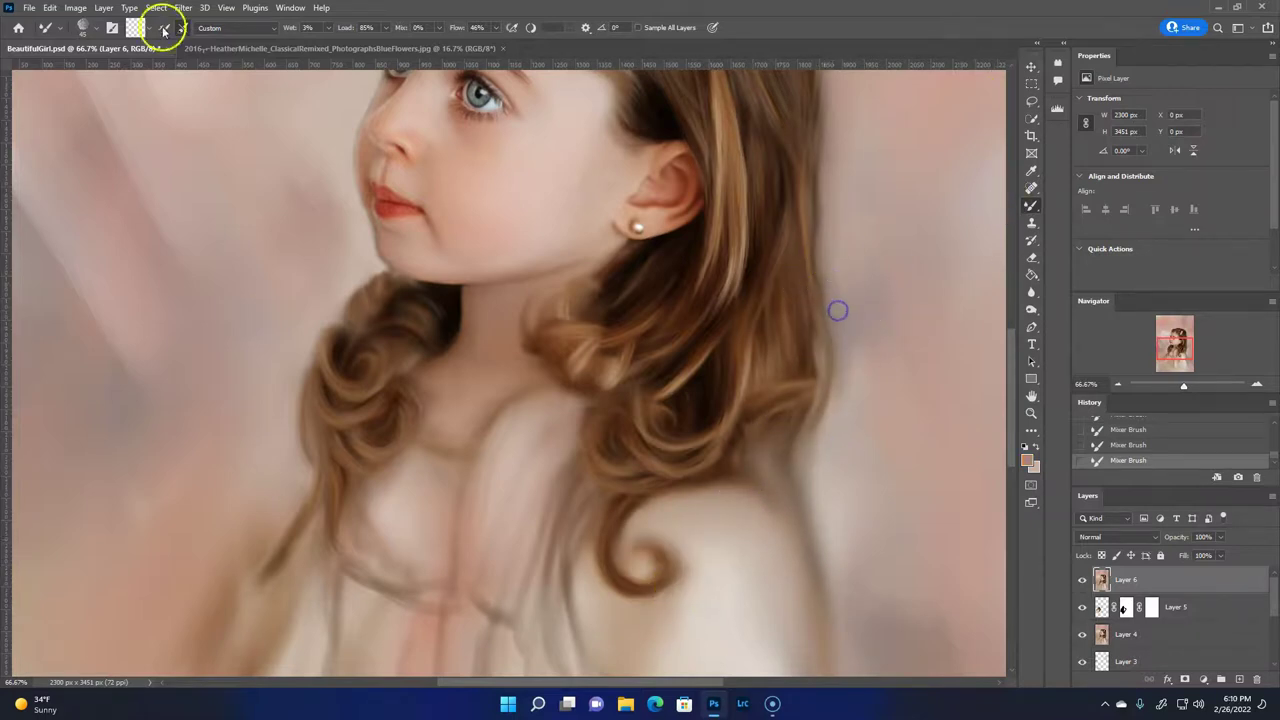
pyautogui.moveTo(832, 300); pyautogui.dragTo(826, 407)
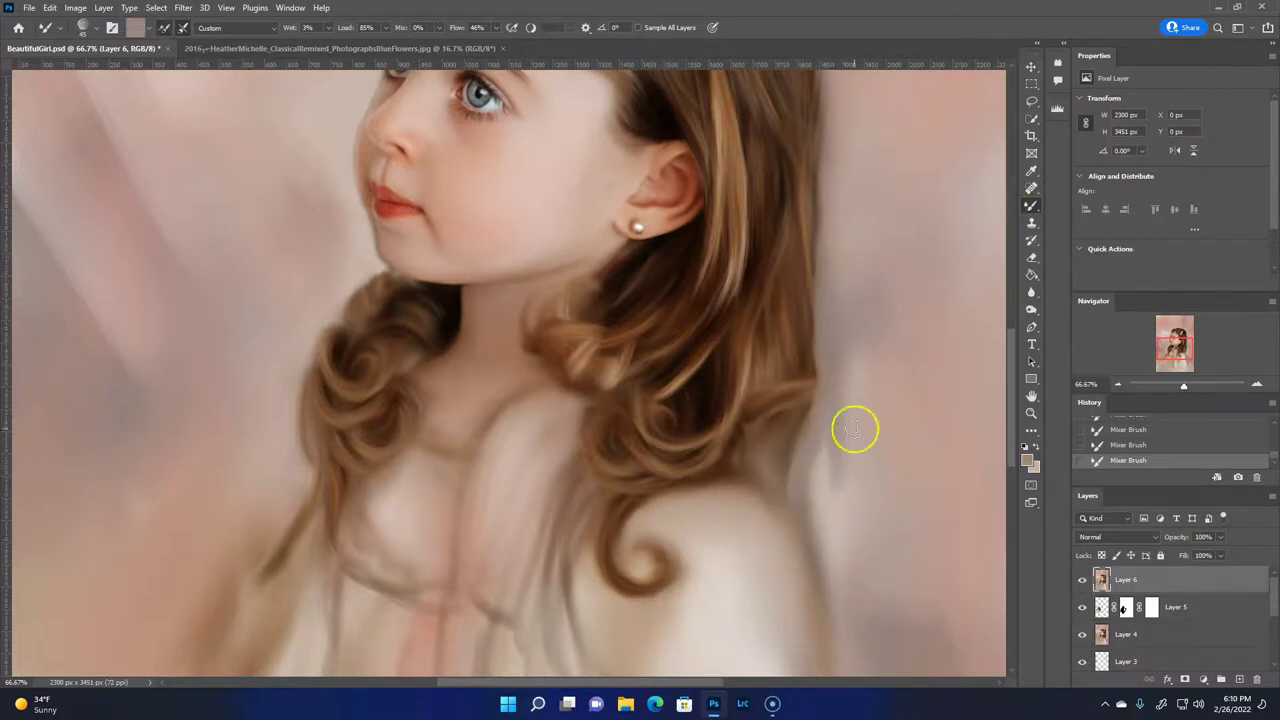
pyautogui.keyDown('alt'); pyautogui.click(761, 432); pyautogui.keyUp('alt')
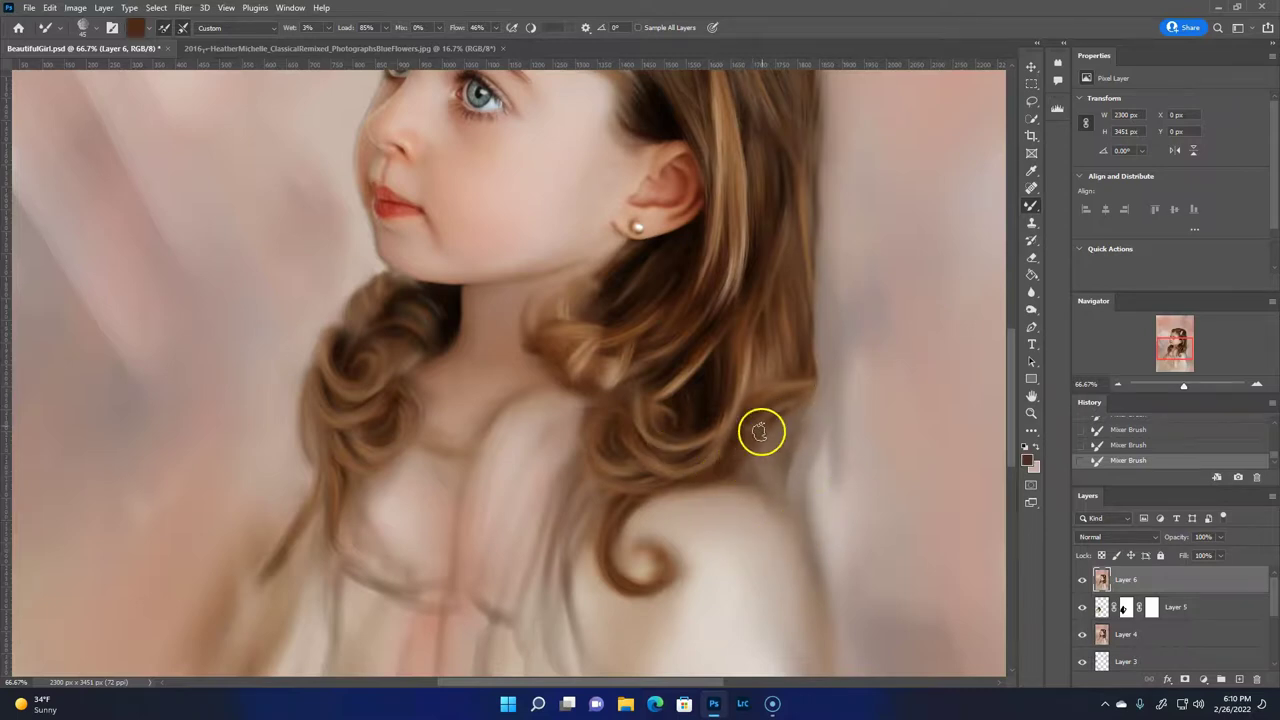
# Set a fully wet, fully loaded preset with light orange, then resample dark brown from the hair.
pyautogui.click(90, 27)
pyautogui.doubleClick(114, 209)
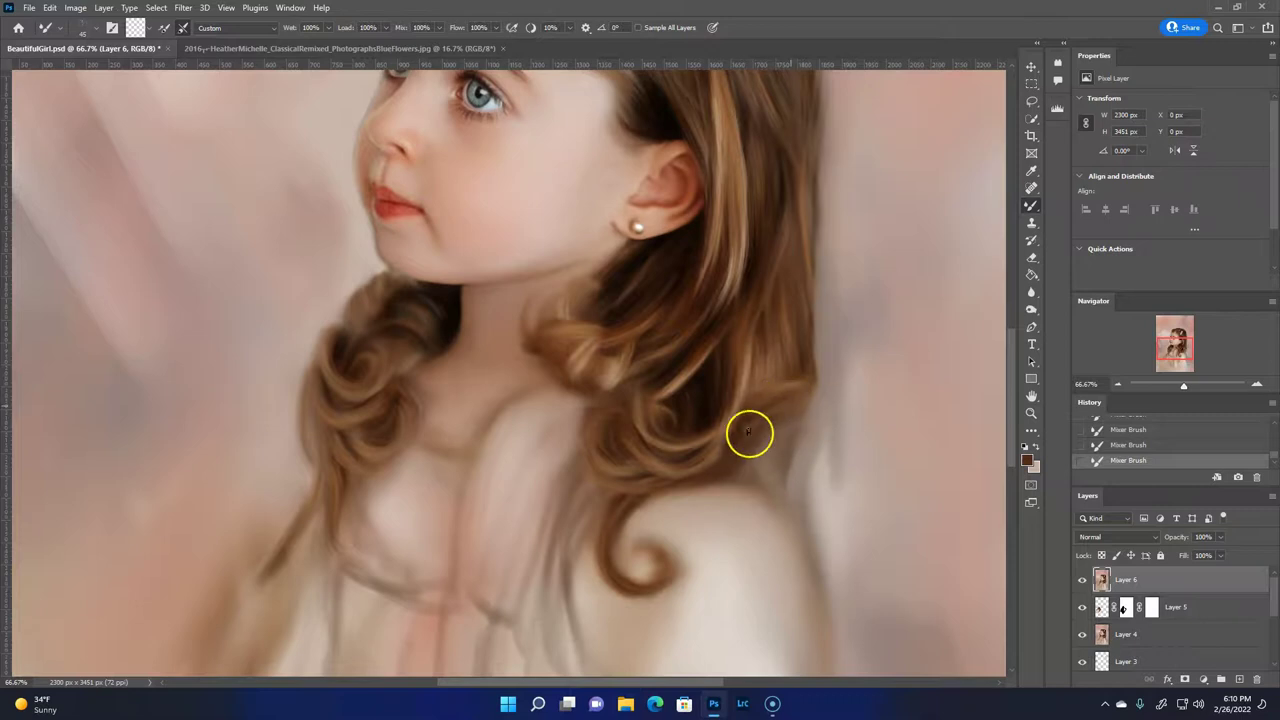
pyautogui.click(1026, 460)
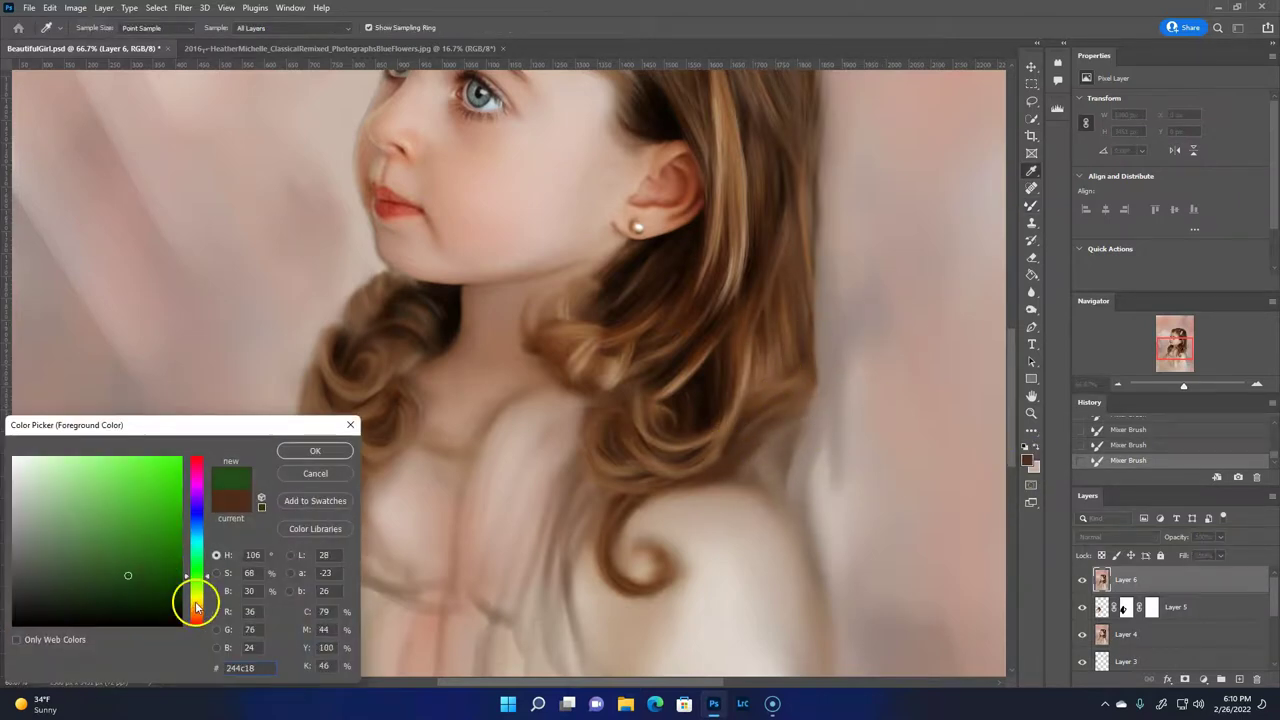
pyautogui.moveTo(194, 594); pyautogui.dragTo(194, 611)
pyautogui.click(111, 456)
pyautogui.click(298, 450)
pyautogui.click(163, 28)
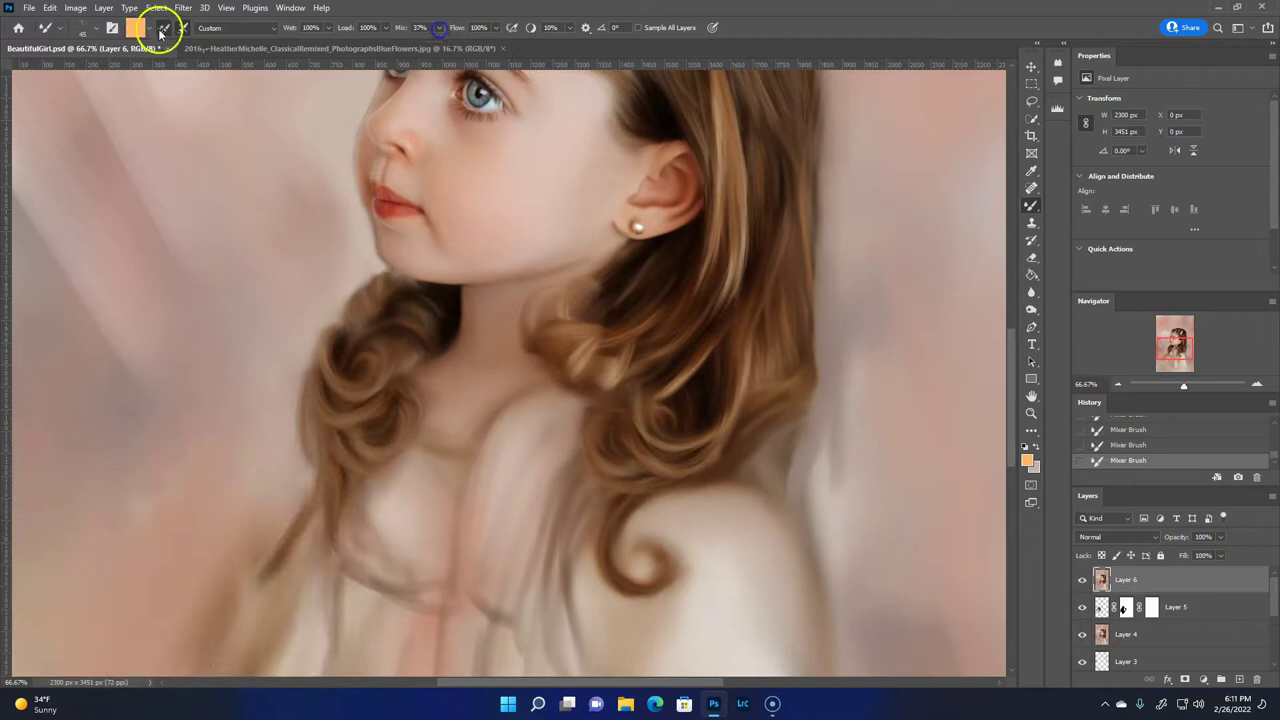
pyautogui.keyDown('alt'); pyautogui.click(792, 436); pyautogui.keyUp('alt')
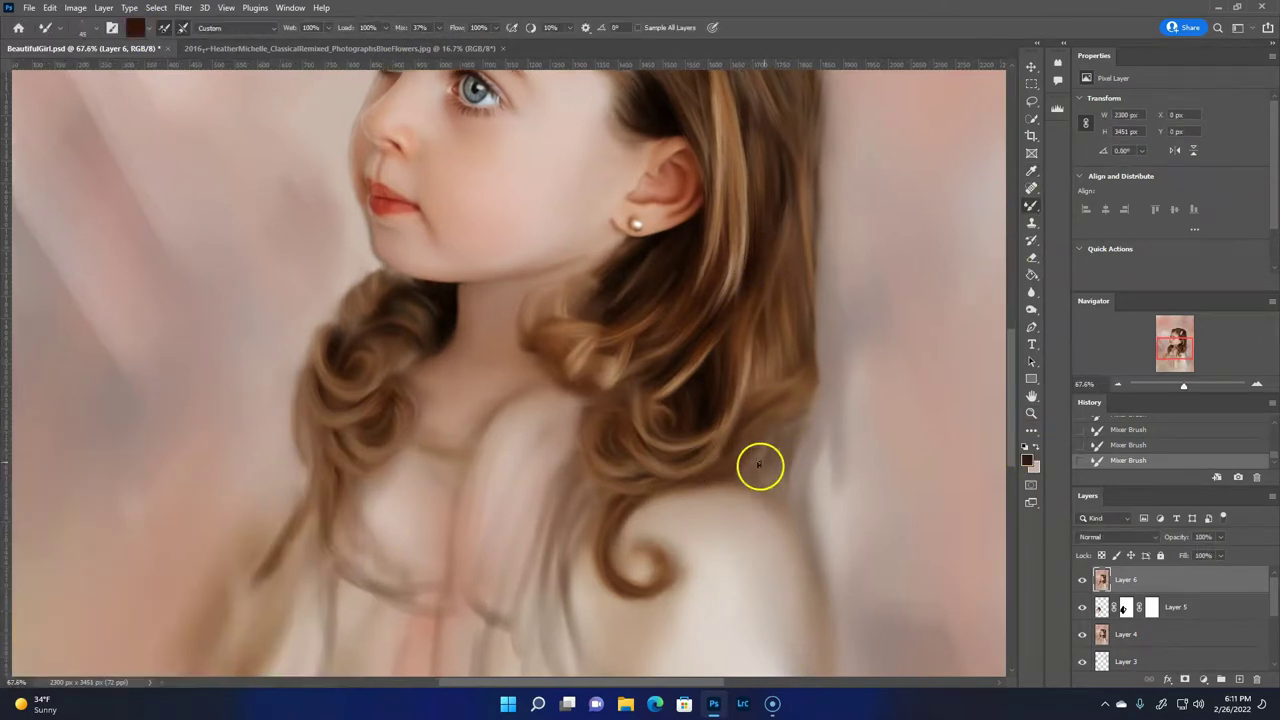
pyautogui.press('z')
pyautogui.press('b')
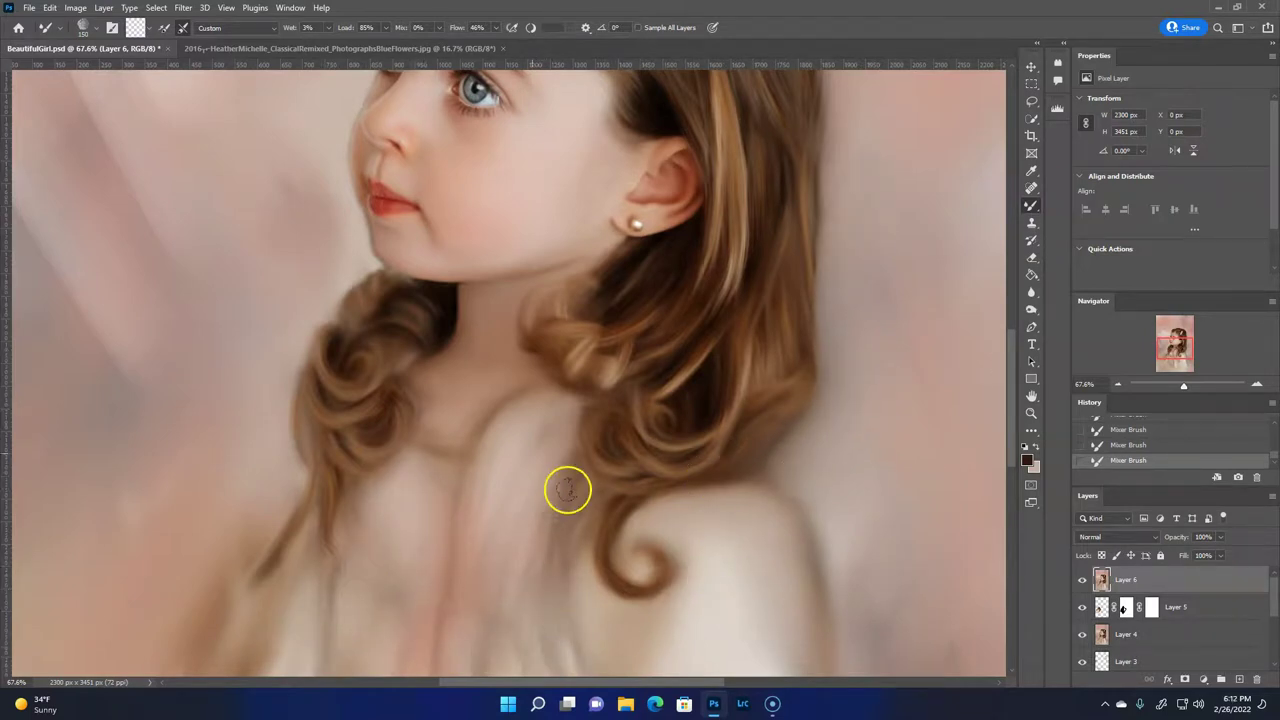
pyautogui.hotkey('ctrl', '-')
pyautogui.hotkey('ctrl', '-')
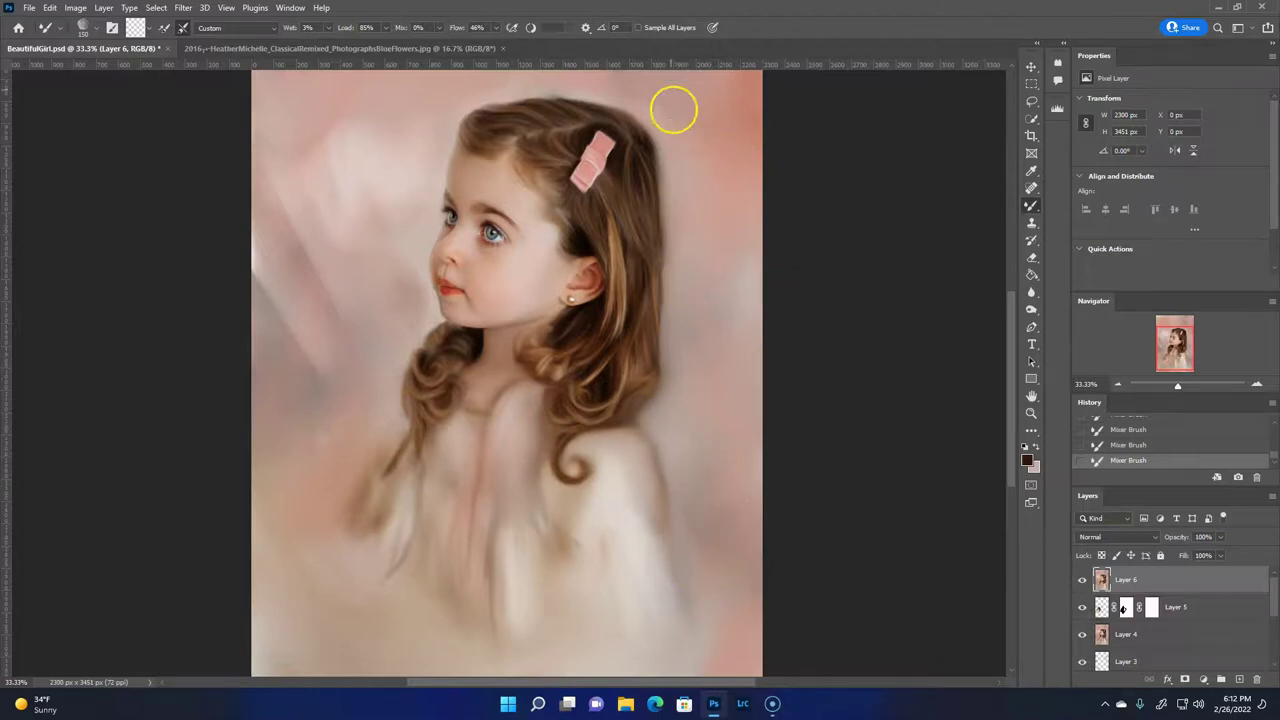
# Redo the blending stroke, then blend the neck skin with a light pink sampled from the canvas.
pyautogui.hotkey('ctrl', 'z')
pyautogui.moveTo(395, 470); pyautogui.dragTo(340, 535)
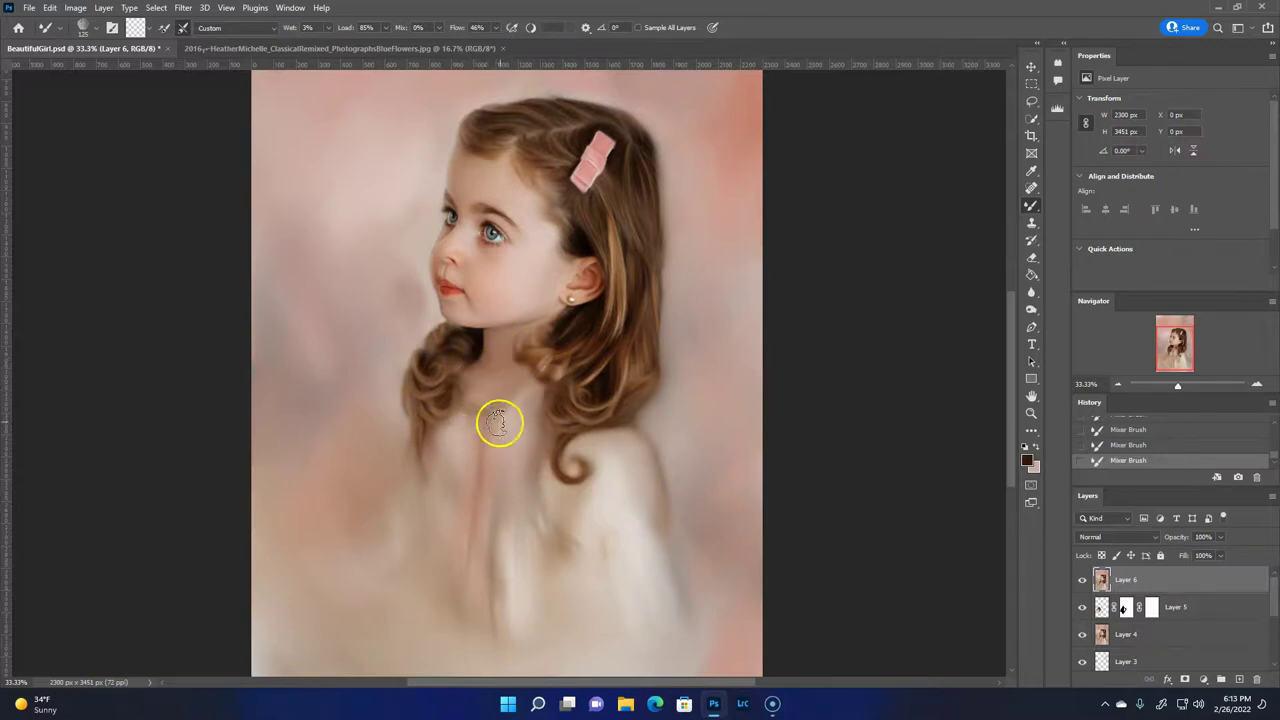
pyautogui.click(1026, 460)
pyautogui.click(483, 512)
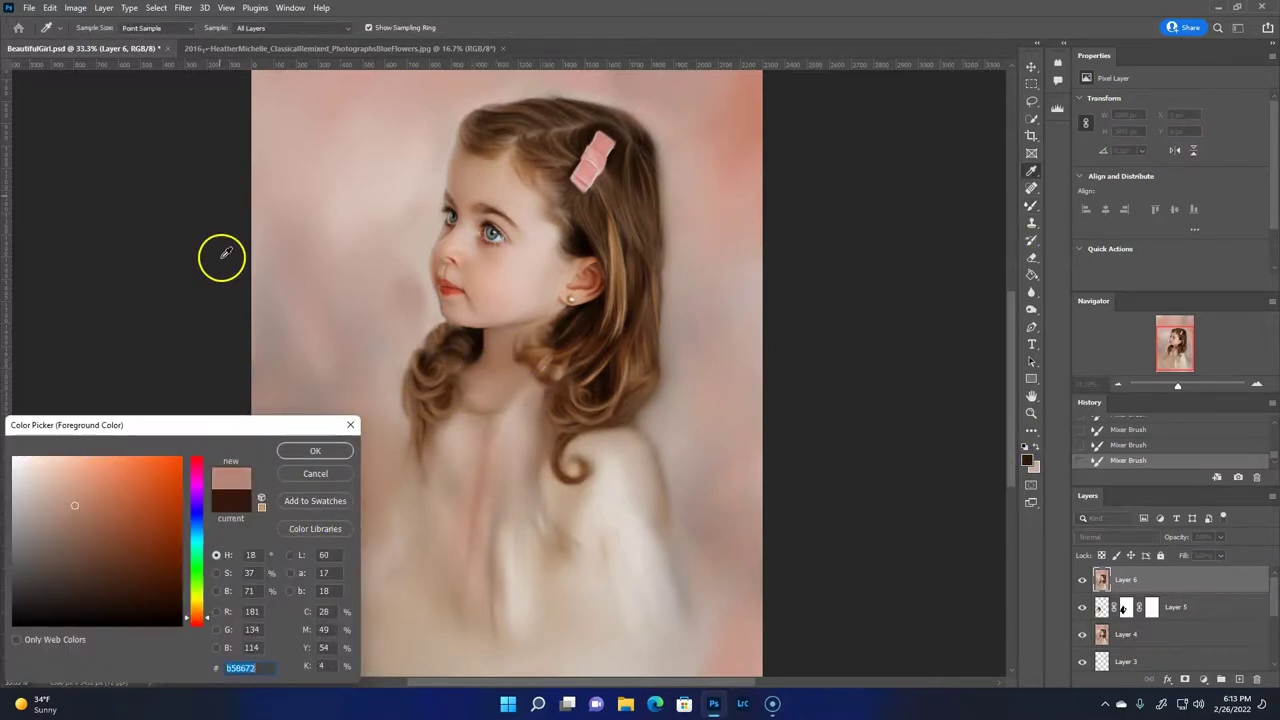
pyautogui.press('Return')
pyautogui.keyDown('alt'); pyautogui.click(491, 410); pyautogui.keyUp('alt')
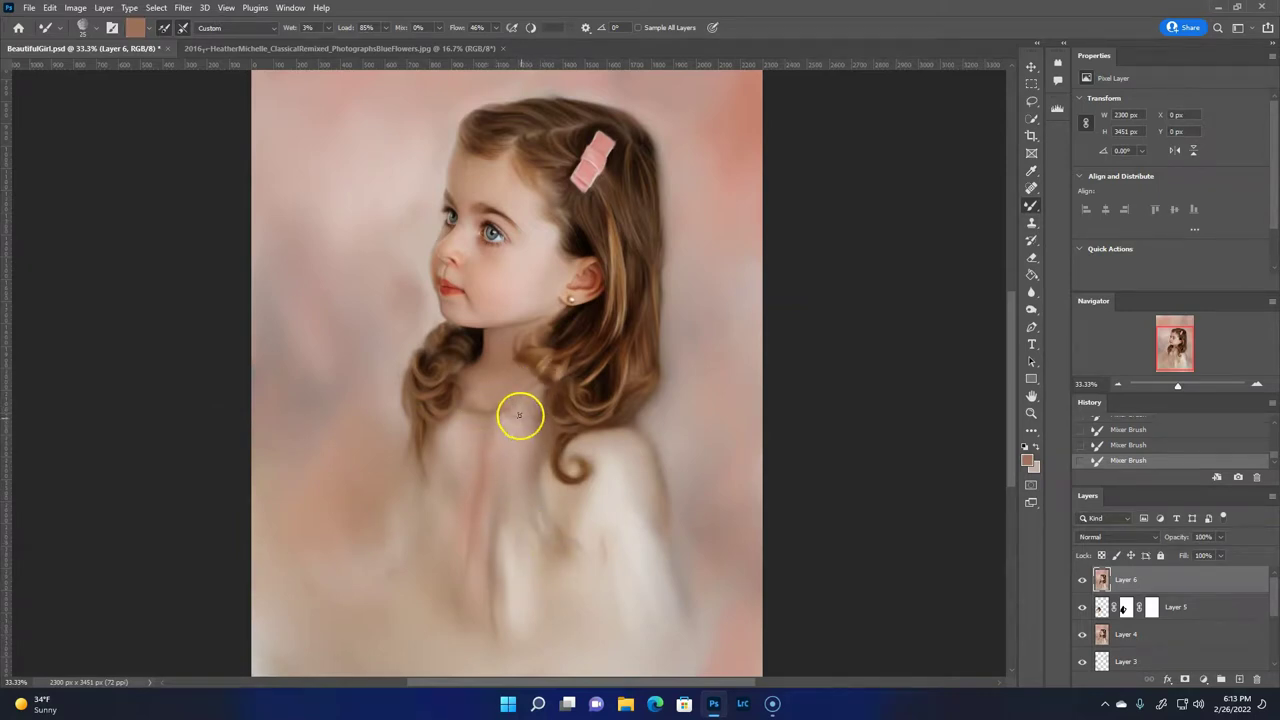
pyautogui.moveTo(525, 389)
pyautogui.mouseDown()
pyautogui.moveTo(543, 374)
pyautogui.moveTo(473, 393)
pyautogui.mouseUp()
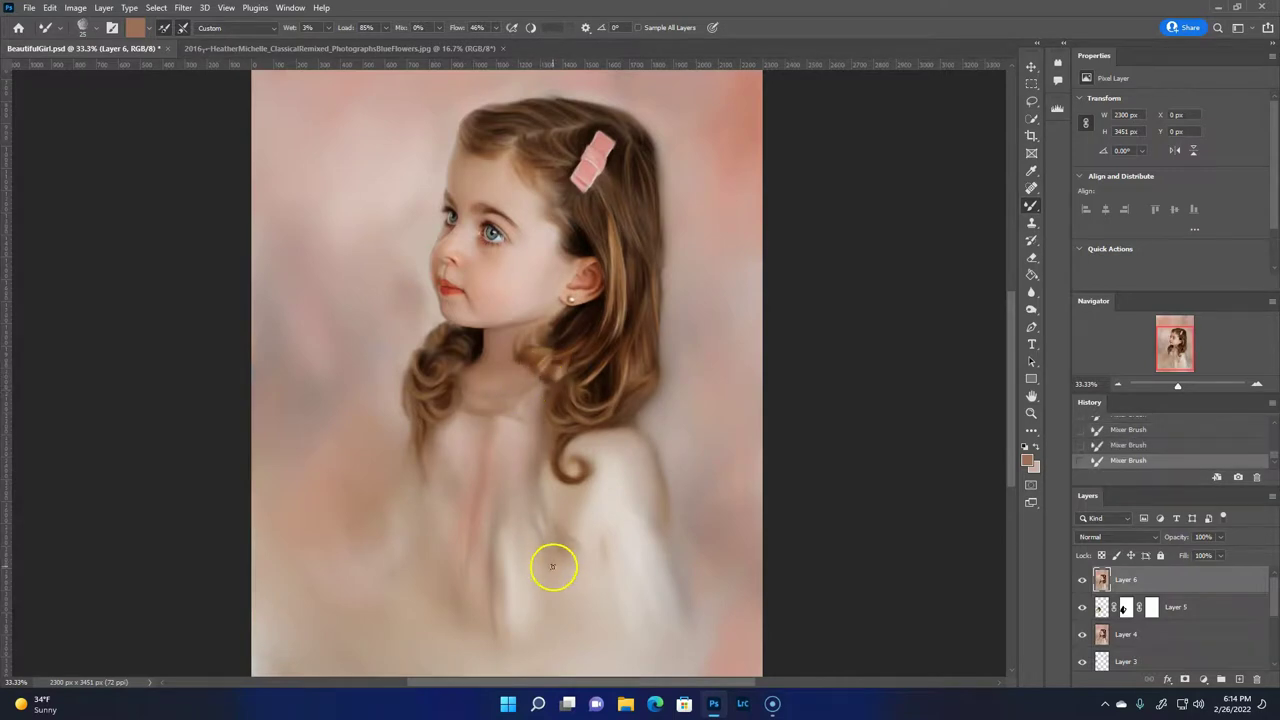
# Load the Mixer Brush with pure white and blend light strokes on the portrait and hair edge.
pyautogui.click(1024, 447)
pyautogui.hotkey('ctrl', 'z')
pyautogui.click(134, 27)
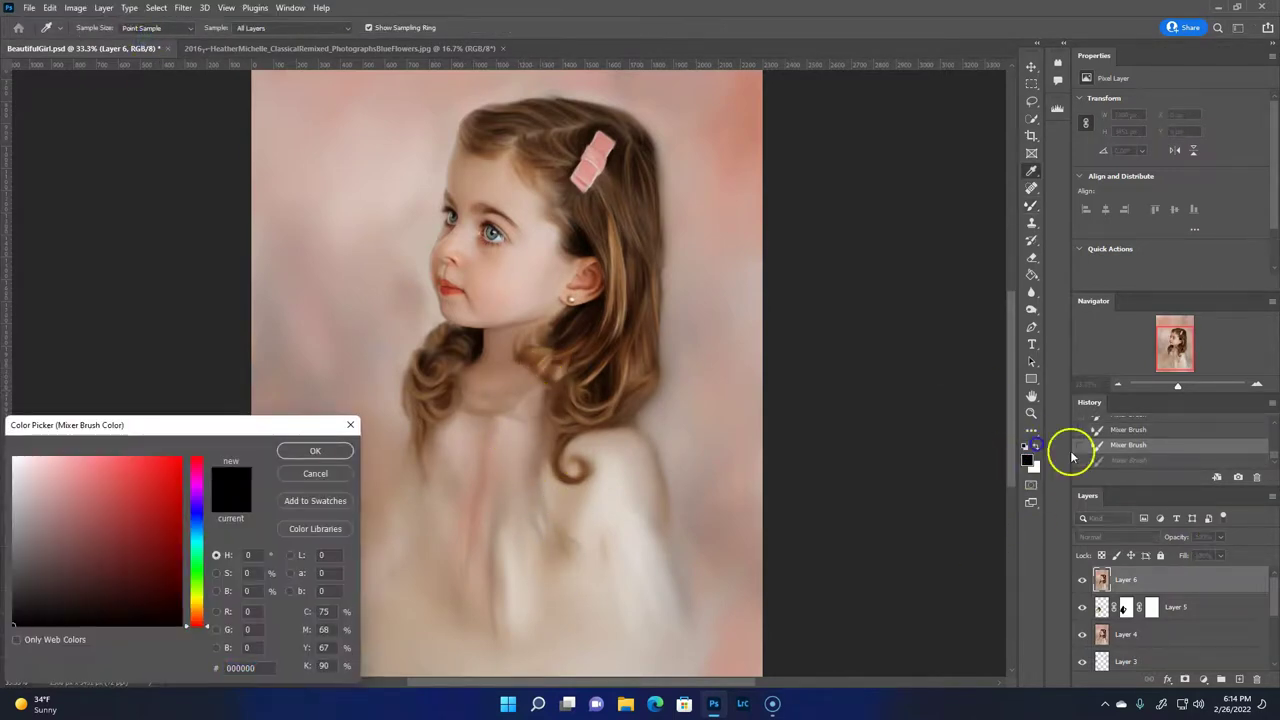
pyautogui.click(13, 478)
pyautogui.click(14, 458)
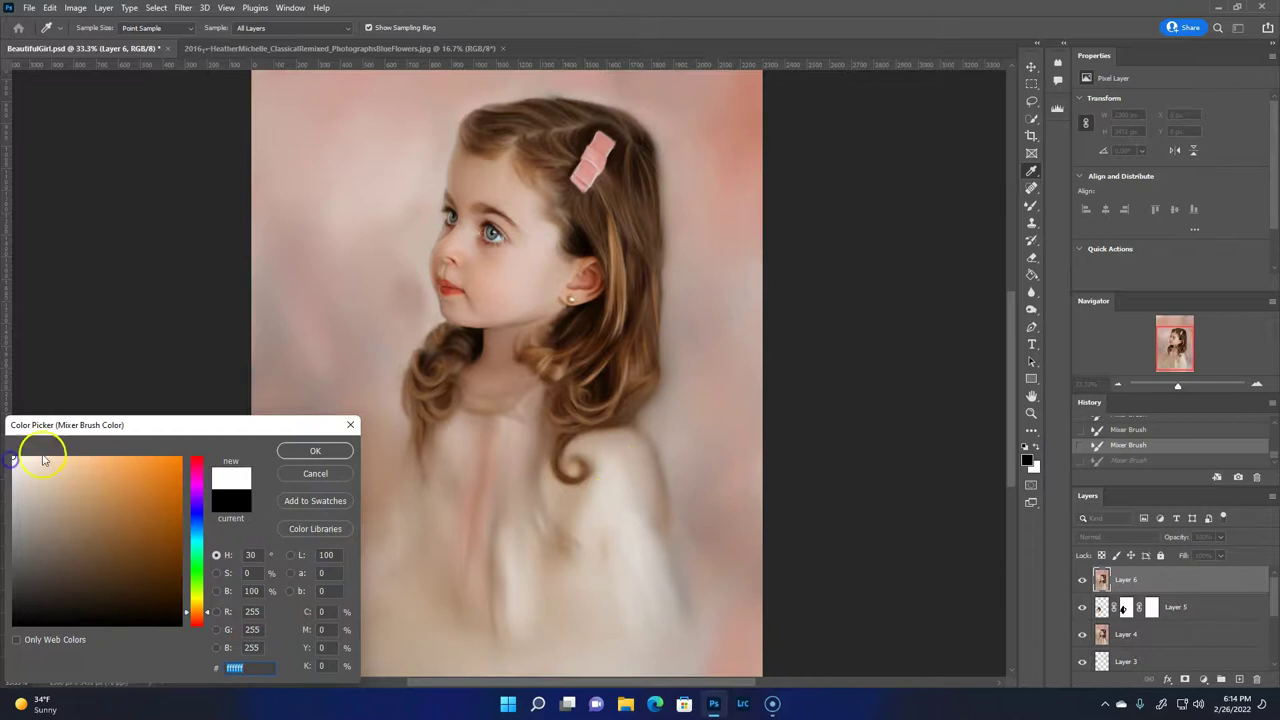
pyautogui.click(315, 450)
pyautogui.moveTo(515, 392); pyautogui.dragTo(534, 408)
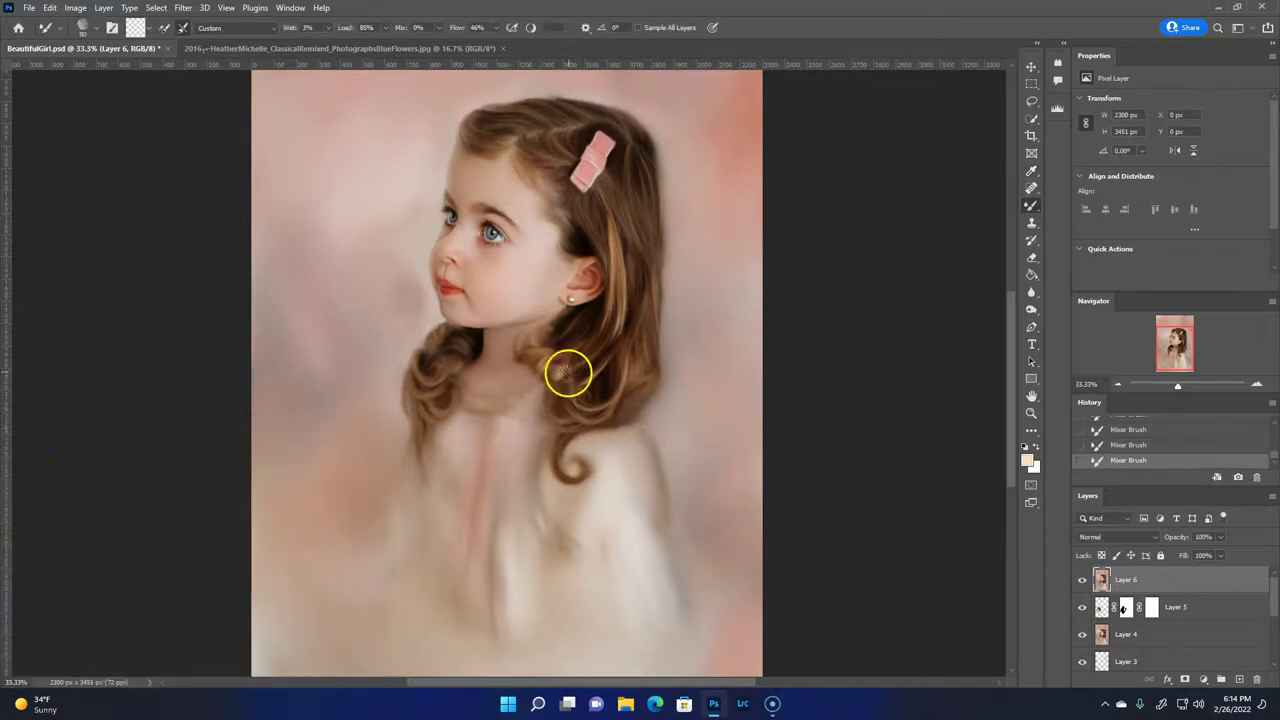
pyautogui.moveTo(651, 414); pyautogui.dragTo(652, 400)
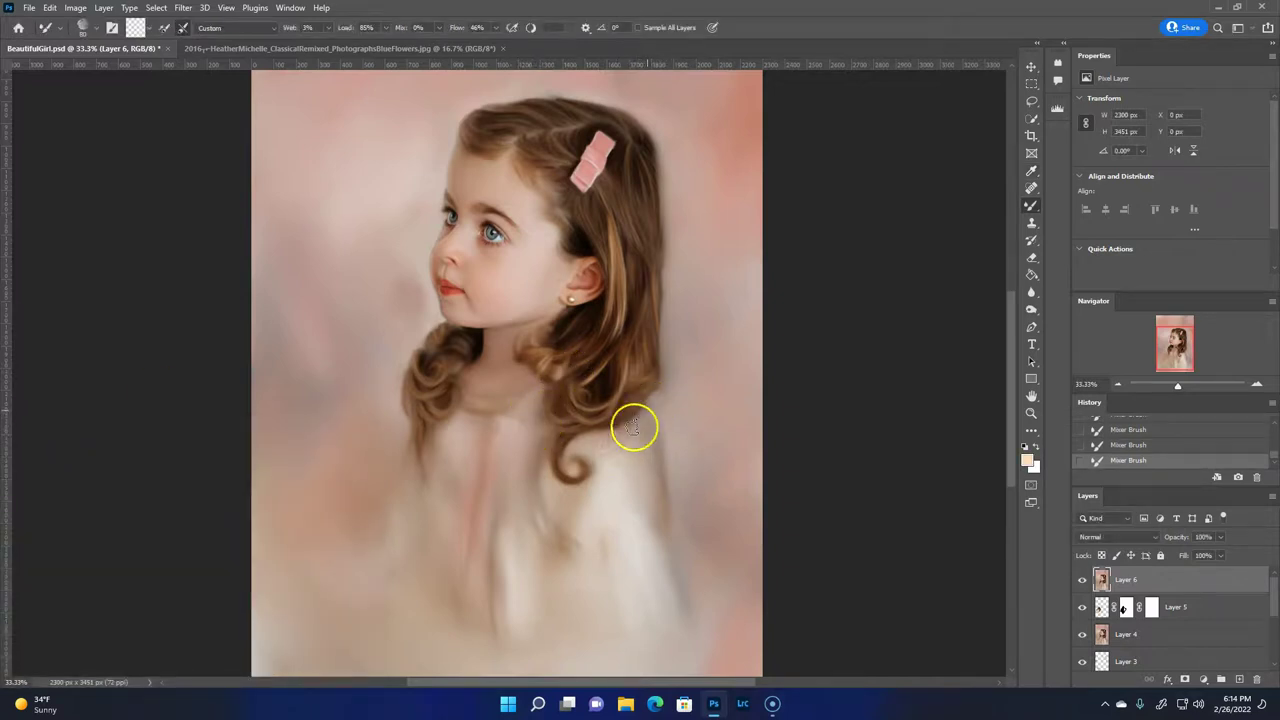
# Sample hair-brown for the Mixer Brush, then set the foreground colour to black.
pyautogui.keyDown('alt'); pyautogui.click(641, 363); pyautogui.keyUp('alt')
pyautogui.click(164, 27)
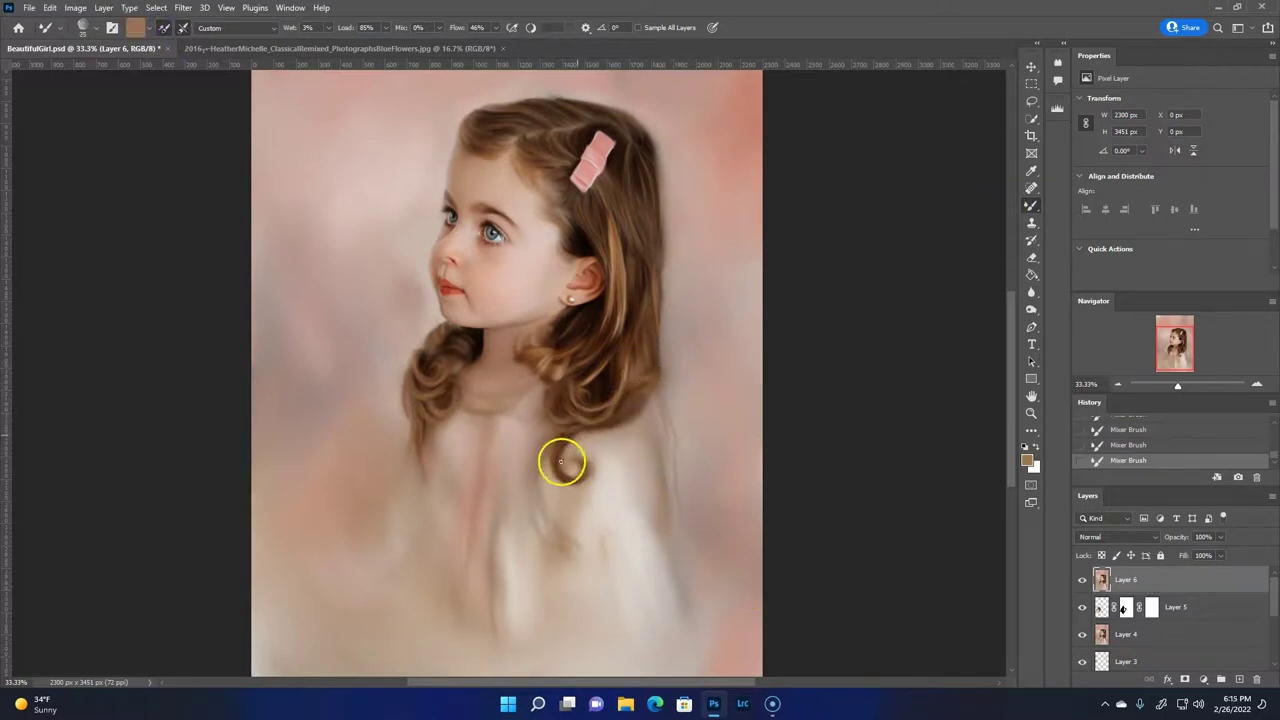
pyautogui.click(1027, 460)
pyautogui.click(23, 614)
pyautogui.click(309, 449)
# Paint a dark neckline curve and thin hair wisps over the dress, then zoom to 100%.
pyautogui.moveTo(470, 399); pyautogui.dragTo(545, 395)
pyautogui.moveTo(655, 389)
pyautogui.mouseDown()
pyautogui.moveTo(587, 428)
pyautogui.moveTo(537, 574)
pyautogui.mouseUp()
pyautogui.moveTo(420, 440); pyautogui.dragTo(404, 555)
pyautogui.moveTo(506, 463); pyautogui.dragTo(500, 448)
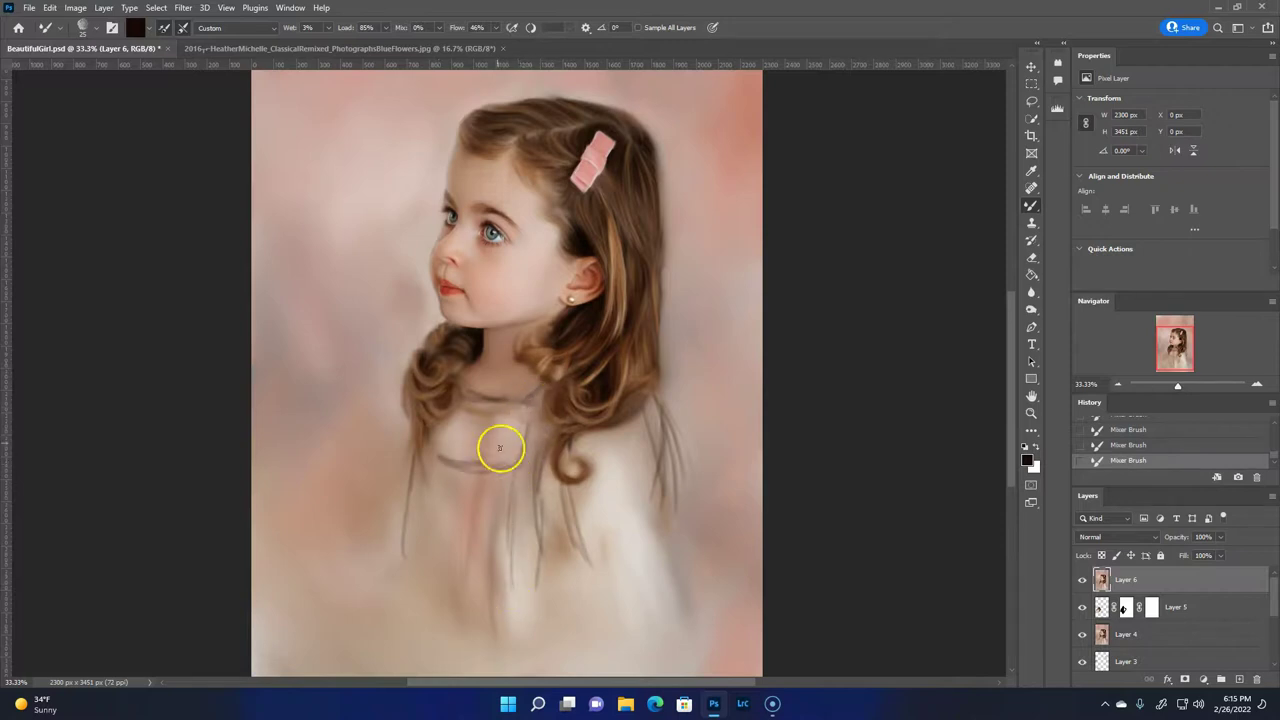
pyautogui.moveTo(399, 408); pyautogui.dragTo(369, 514)
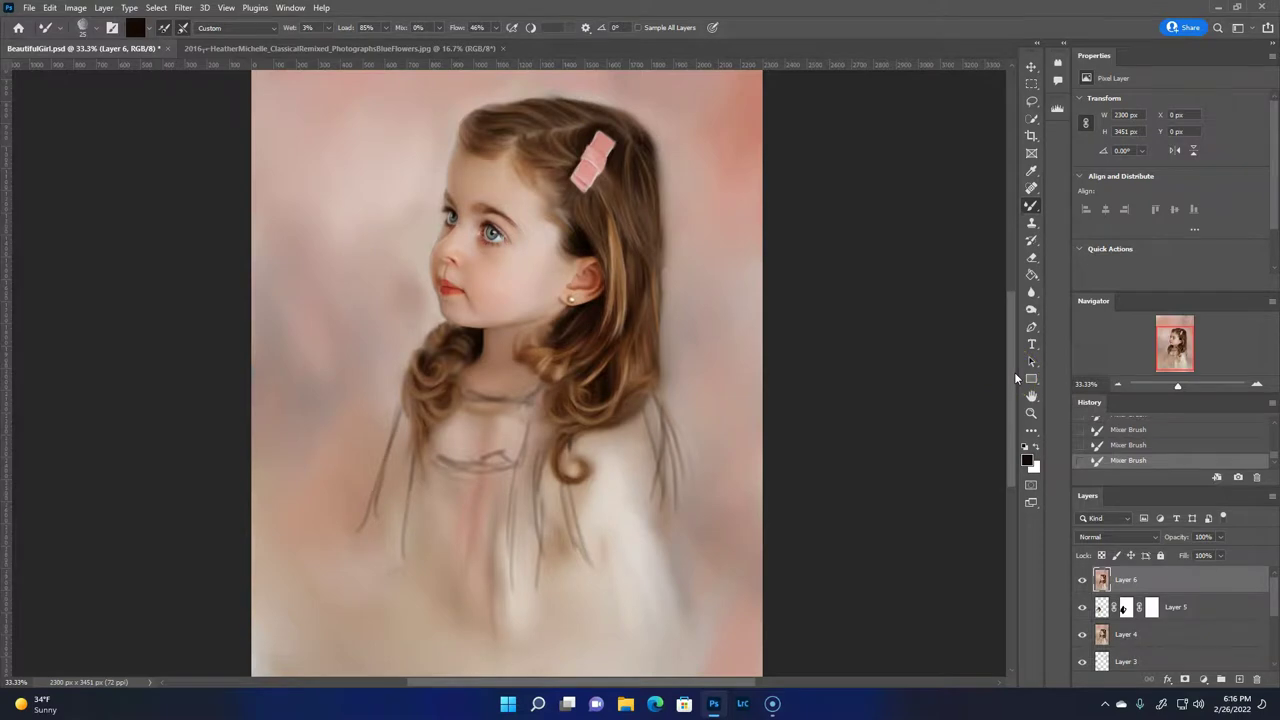
pyautogui.hotkey('ctrl', '1')
# Smear the hair strands on both sides of the dress into soft painterly strokes.
pyautogui.moveTo(388, 387)
pyautogui.mouseDown()
pyautogui.moveTo(543, 443)
pyautogui.moveTo(586, 386)
pyautogui.moveTo(556, 440)
pyautogui.moveTo(560, 471)
pyautogui.moveTo(394, 469)
pyautogui.moveTo(554, 569)
pyautogui.moveTo(331, 646)
pyautogui.moveTo(466, 506)
pyautogui.moveTo(591, 491)
pyautogui.moveTo(602, 611)
pyautogui.moveTo(554, 574)
pyautogui.moveTo(577, 606)
pyautogui.mouseUp()
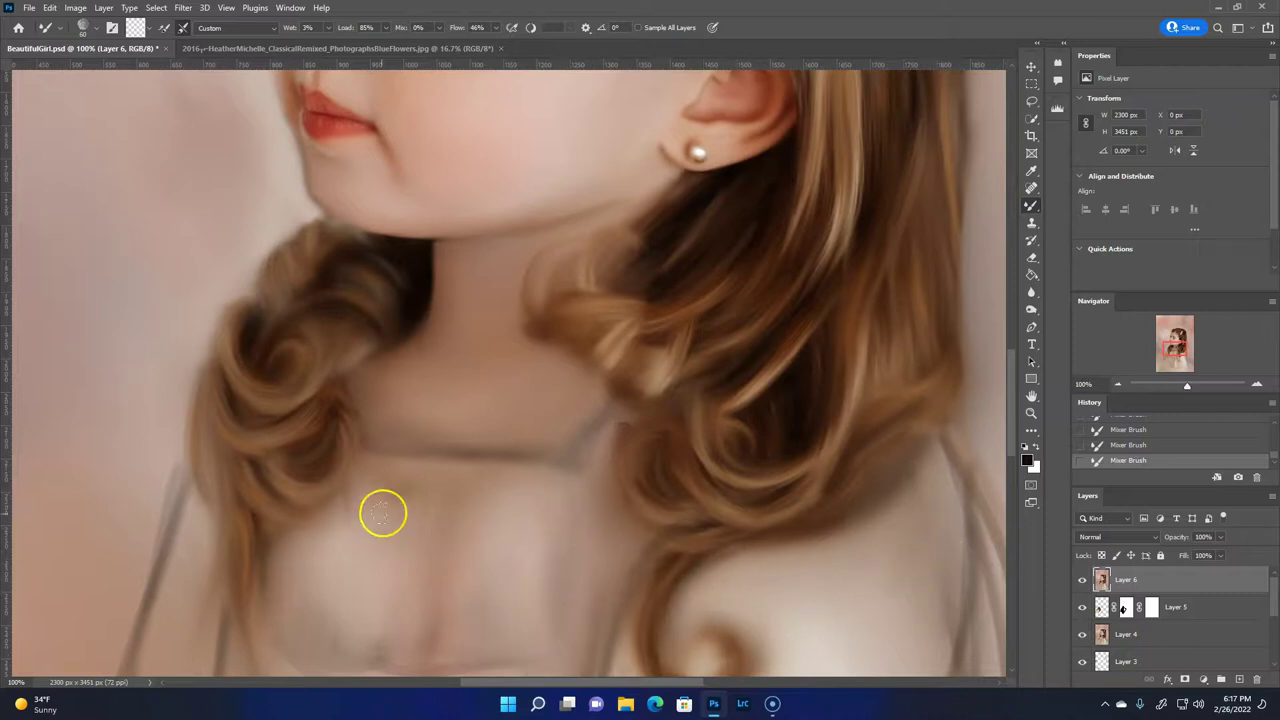
pyautogui.moveTo(383, 512); pyautogui.dragTo(637, 213)
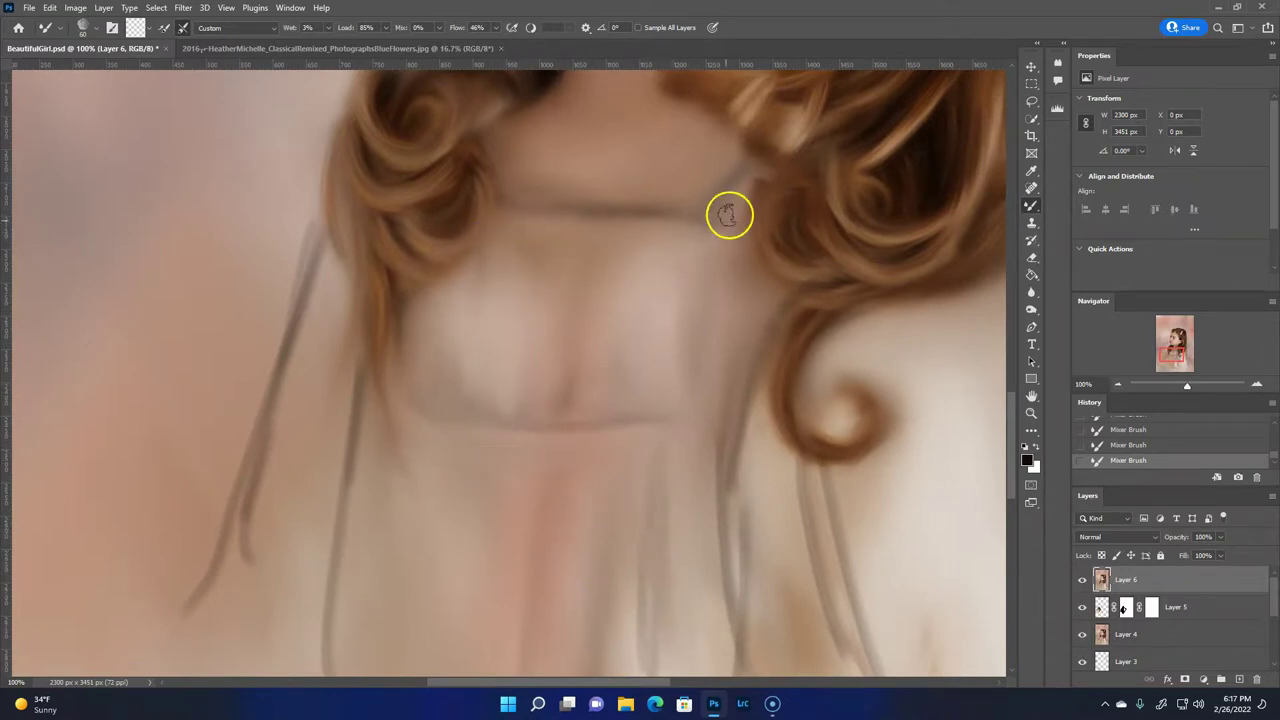
pyautogui.moveTo(748, 416); pyautogui.dragTo(735, 652)
pyautogui.scroll(-3, 990, 545)
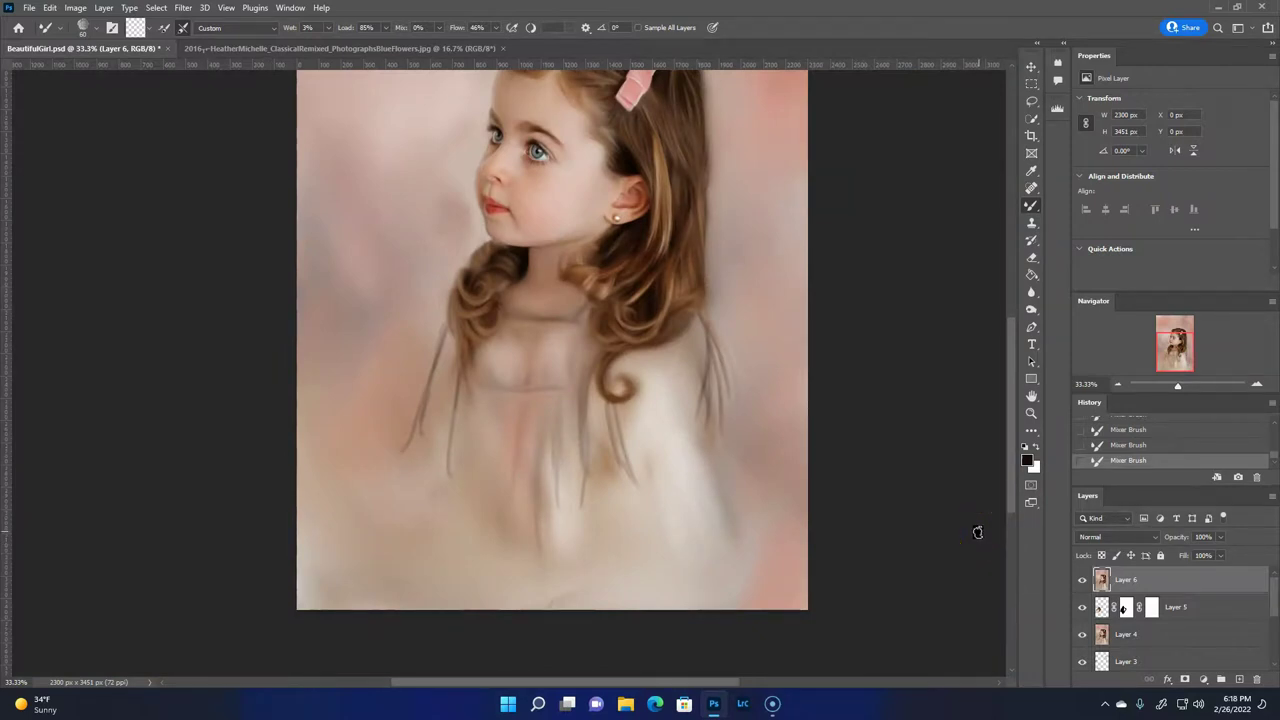
pyautogui.moveTo(700, 351); pyautogui.dragTo(729, 354)
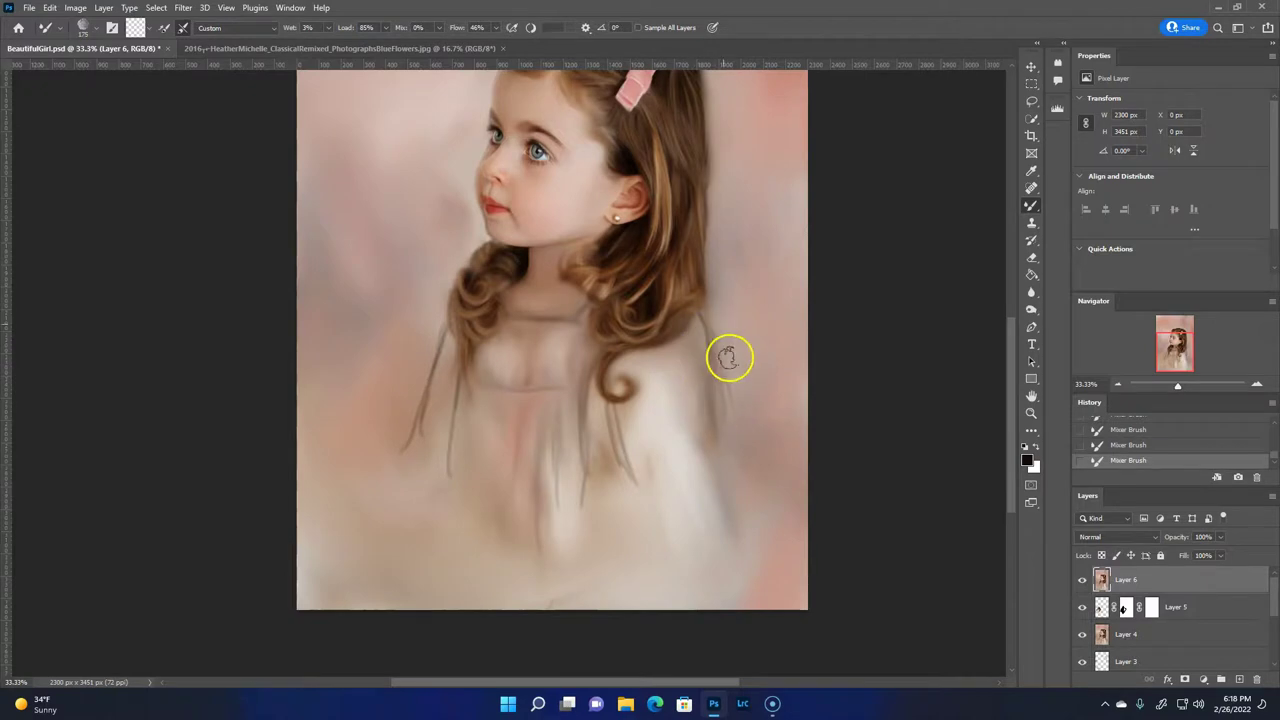
pyautogui.moveTo(437, 360); pyautogui.dragTo(451, 489)
# With white as foreground, lighten the right-side strands and smooth the dress beside the curl.
pyautogui.click(1038, 451)
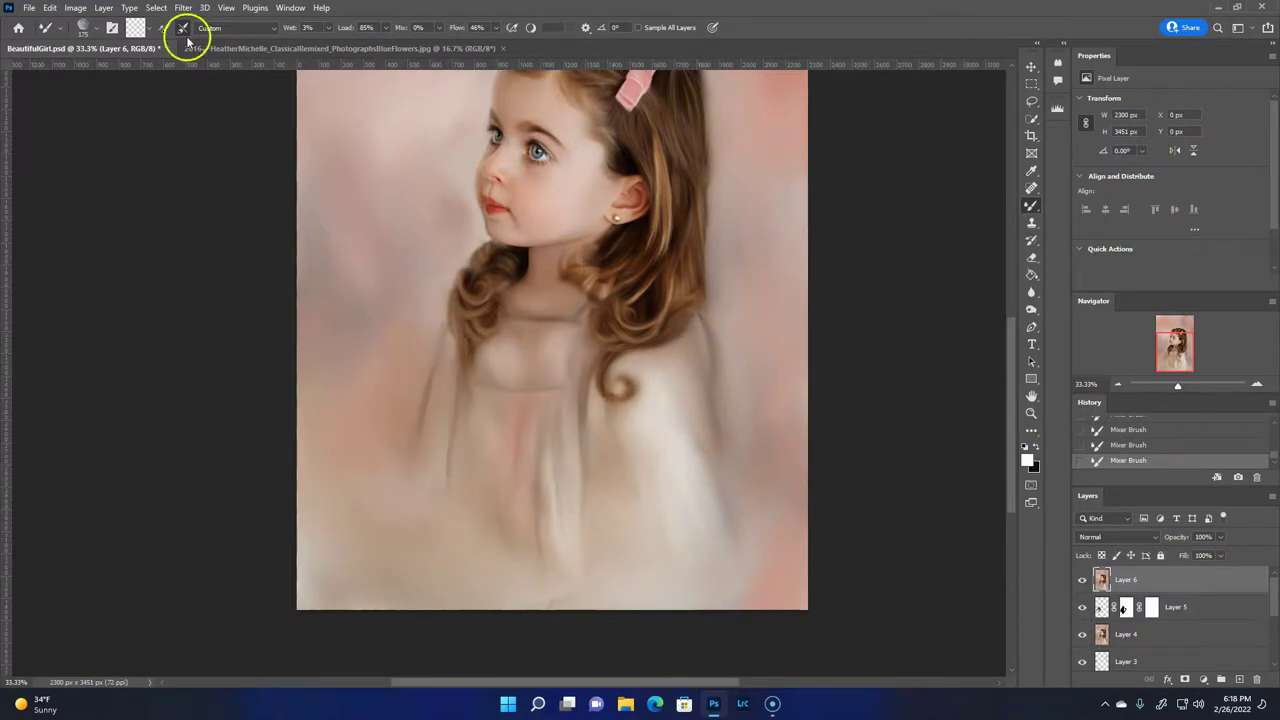
pyautogui.moveTo(695, 342); pyautogui.dragTo(709, 449)
pyautogui.moveTo(569, 363); pyautogui.dragTo(640, 543)
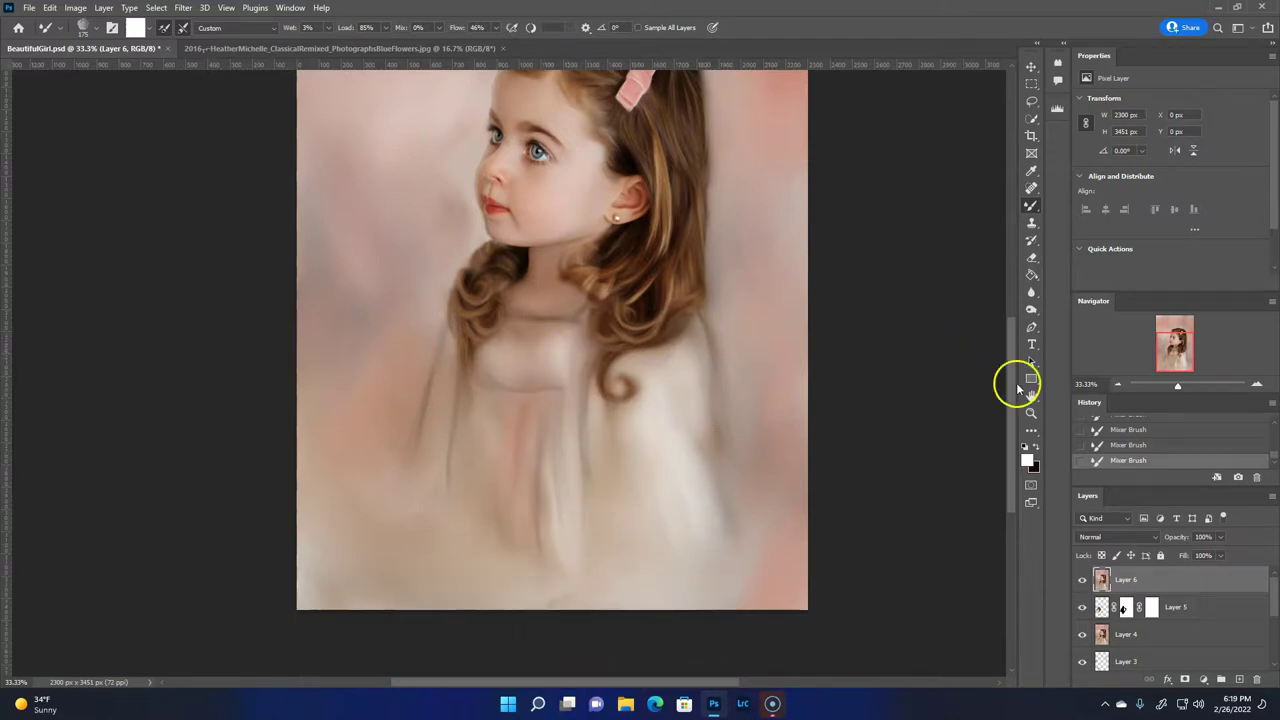
pyautogui.hotkey('ctrl', '-')
pyautogui.scroll(2, 700, 250)
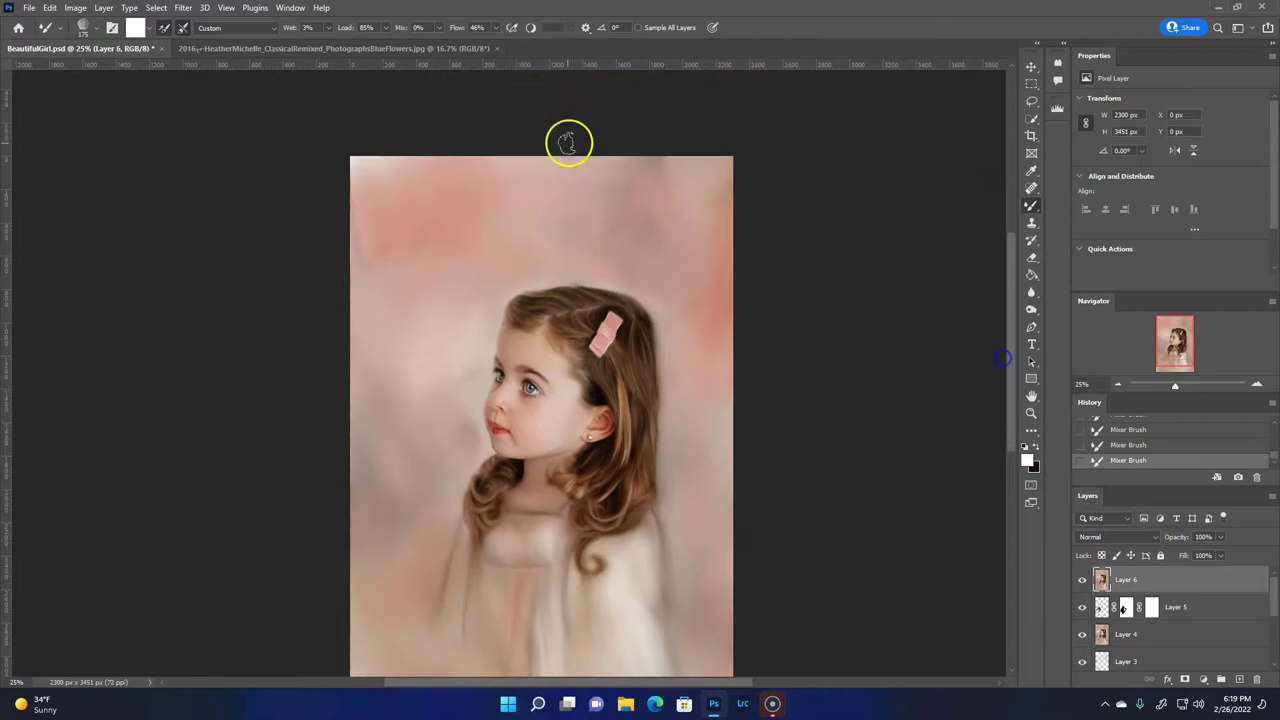
# Sample skin tones and blend the skin beside the nose and under the chin.
pyautogui.scroll(4, 588, 150)
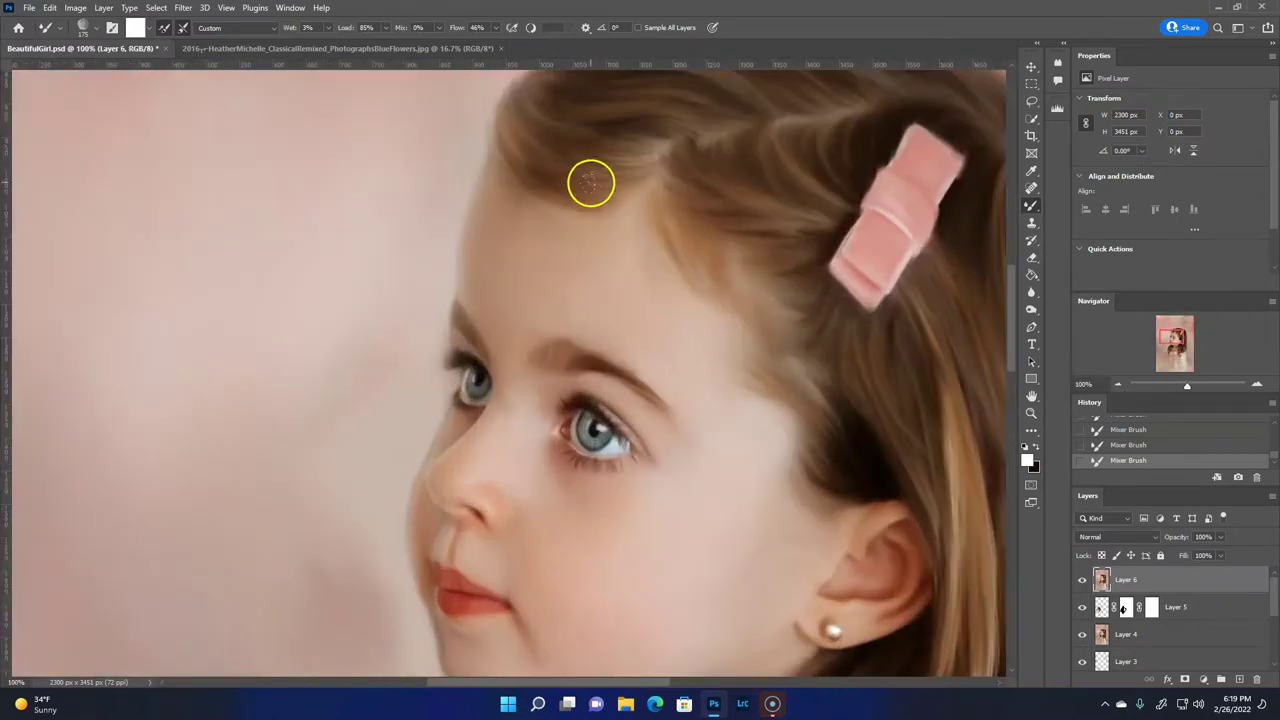
pyautogui.keyDown('alt'); pyautogui.click(446, 437); pyautogui.keyUp('alt')
pyautogui.hotkey('ctrl', 'z')
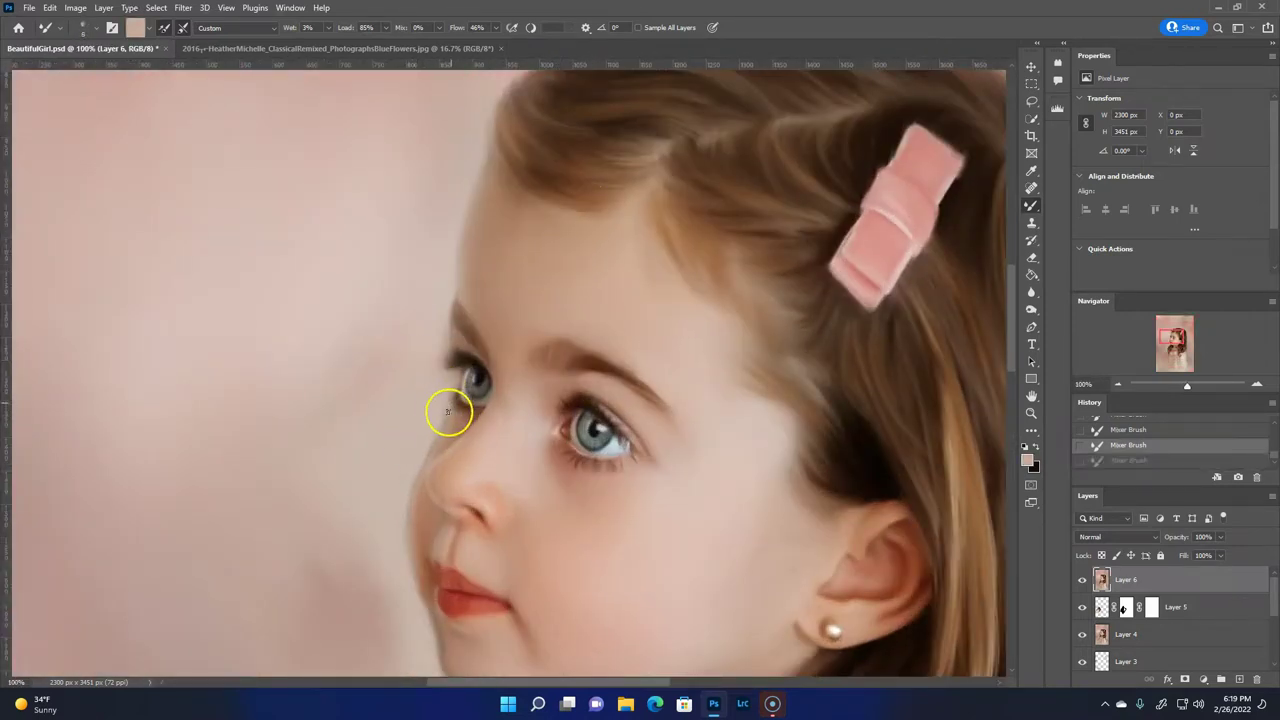
pyautogui.moveTo(423, 465); pyautogui.dragTo(436, 441)
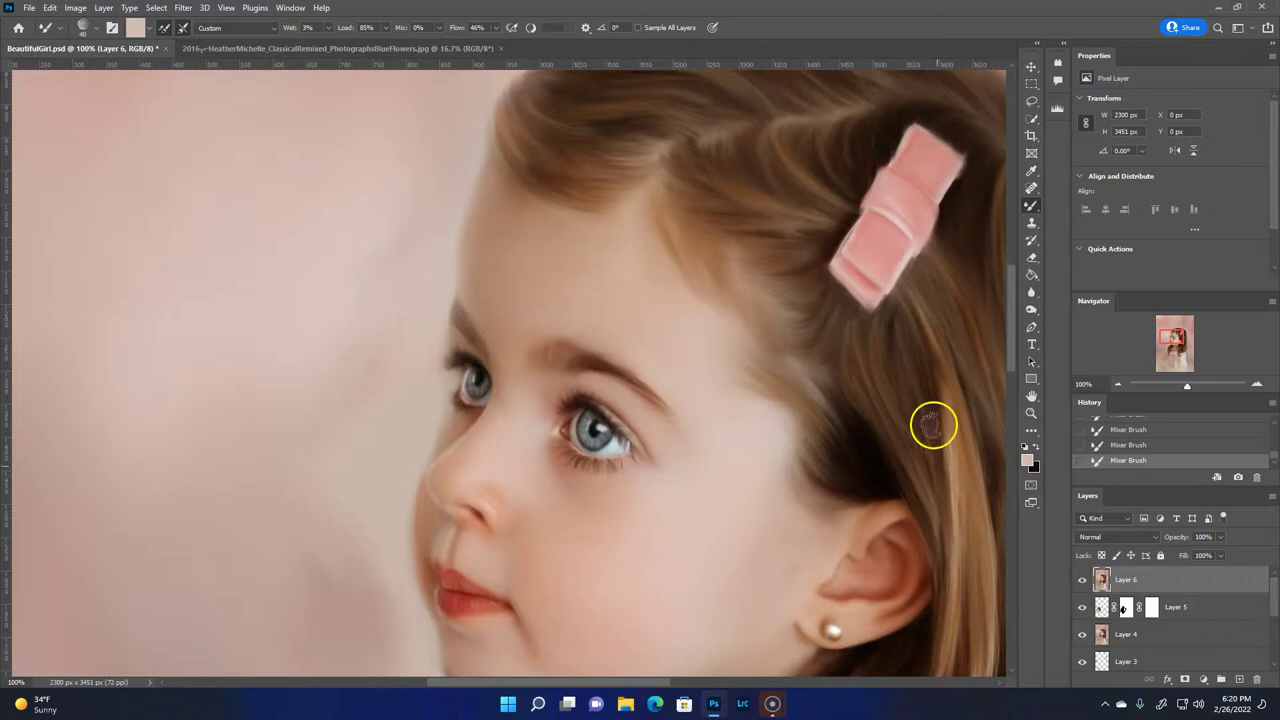
pyautogui.keyDown('alt'); pyautogui.click(427, 508); pyautogui.keyUp('alt')
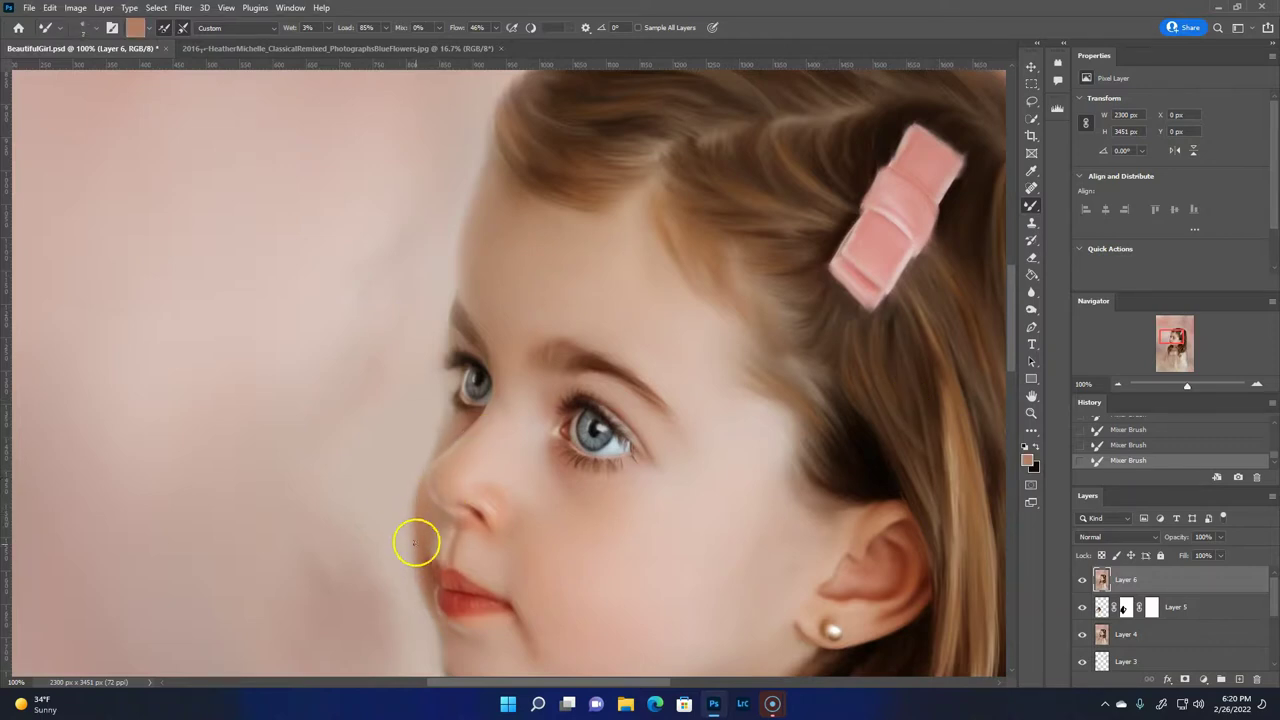
pyautogui.scroll(-3, 441, 434)
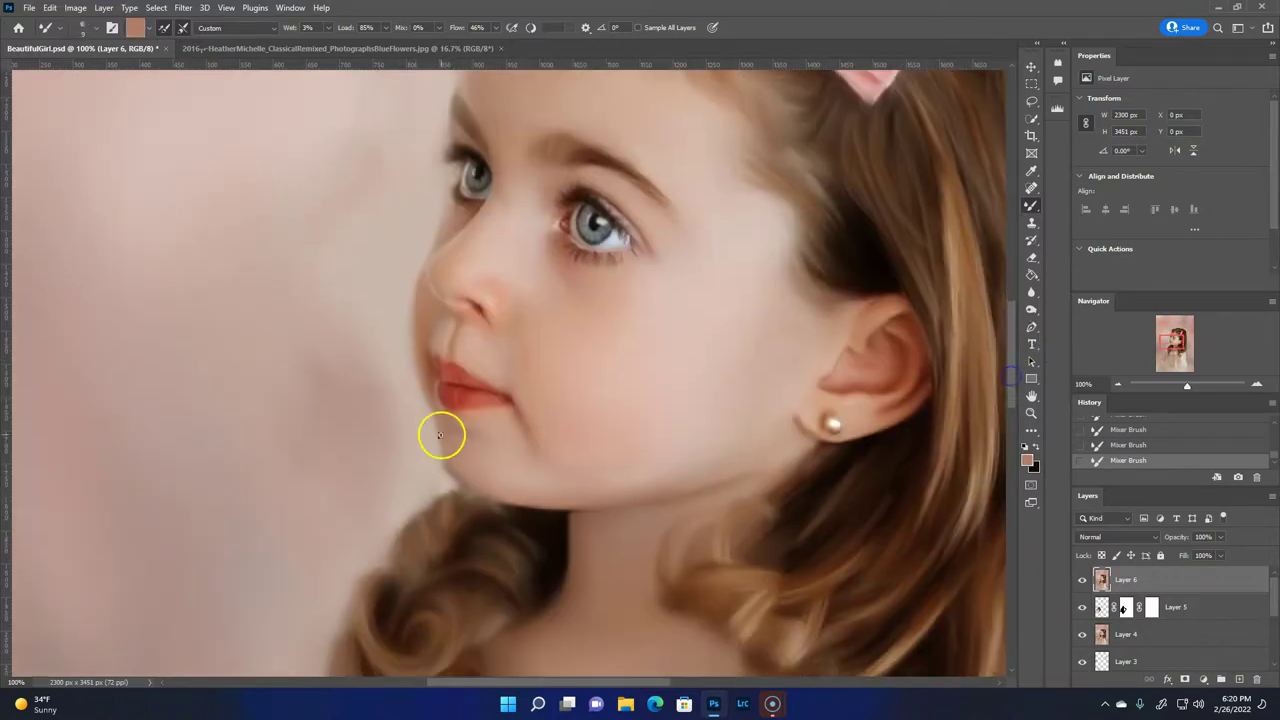
pyautogui.keyDown('alt'); pyautogui.click(438, 458); pyautogui.keyUp('alt')
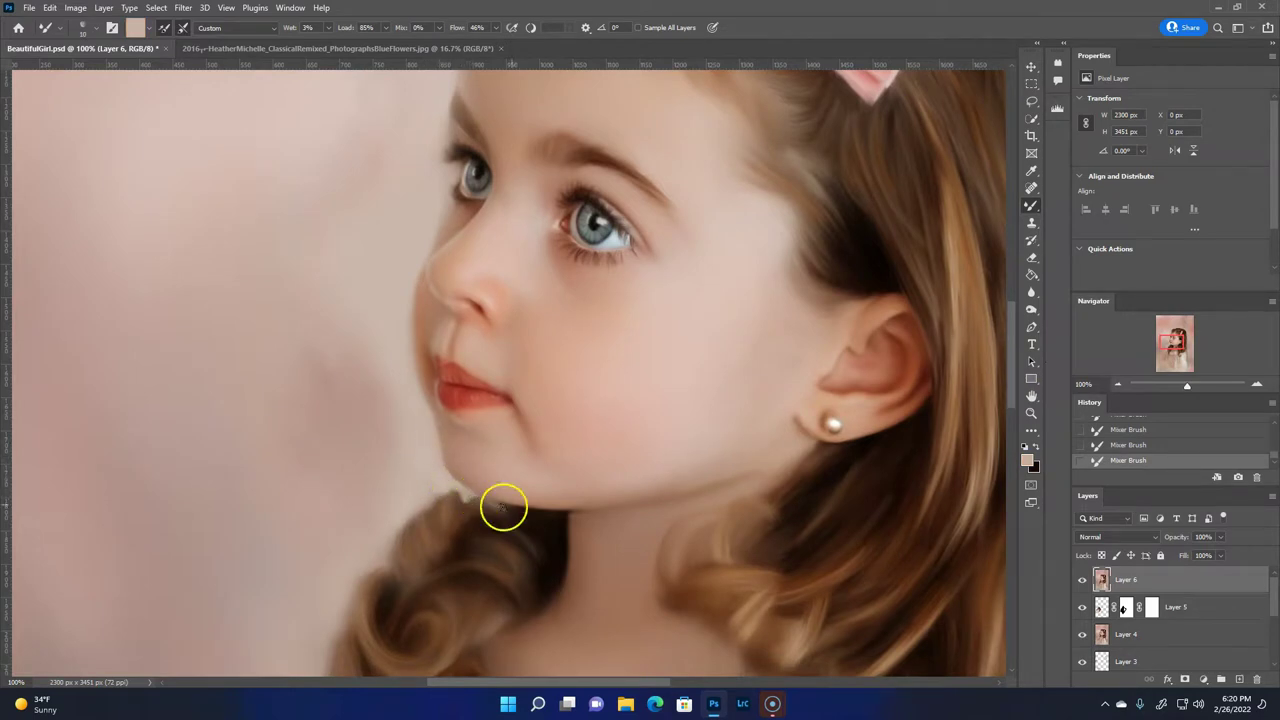
pyautogui.moveTo(436, 500); pyautogui.dragTo(476, 510)
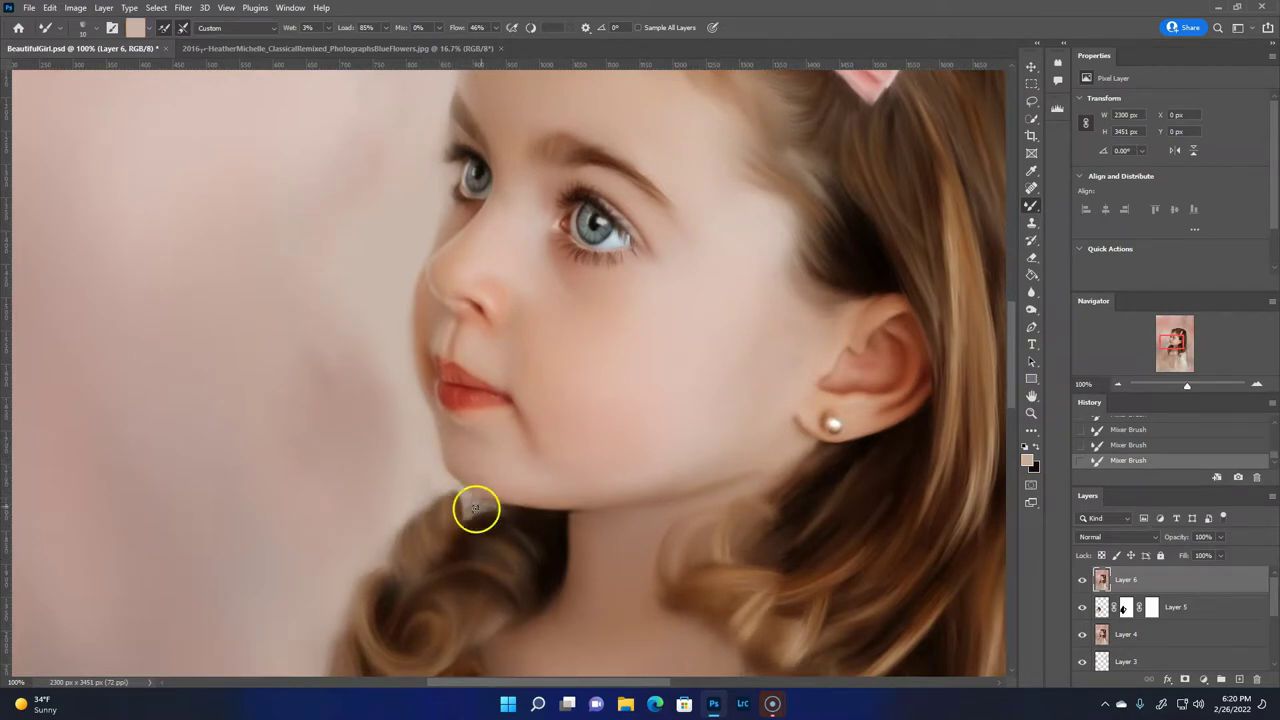
# Sample jaw and eye-corner tones with a smaller brush, hide Layer 5, and blend the eye corner.
pyautogui.keyDown('alt'); pyautogui.click(408, 445); pyautogui.keyUp('alt')
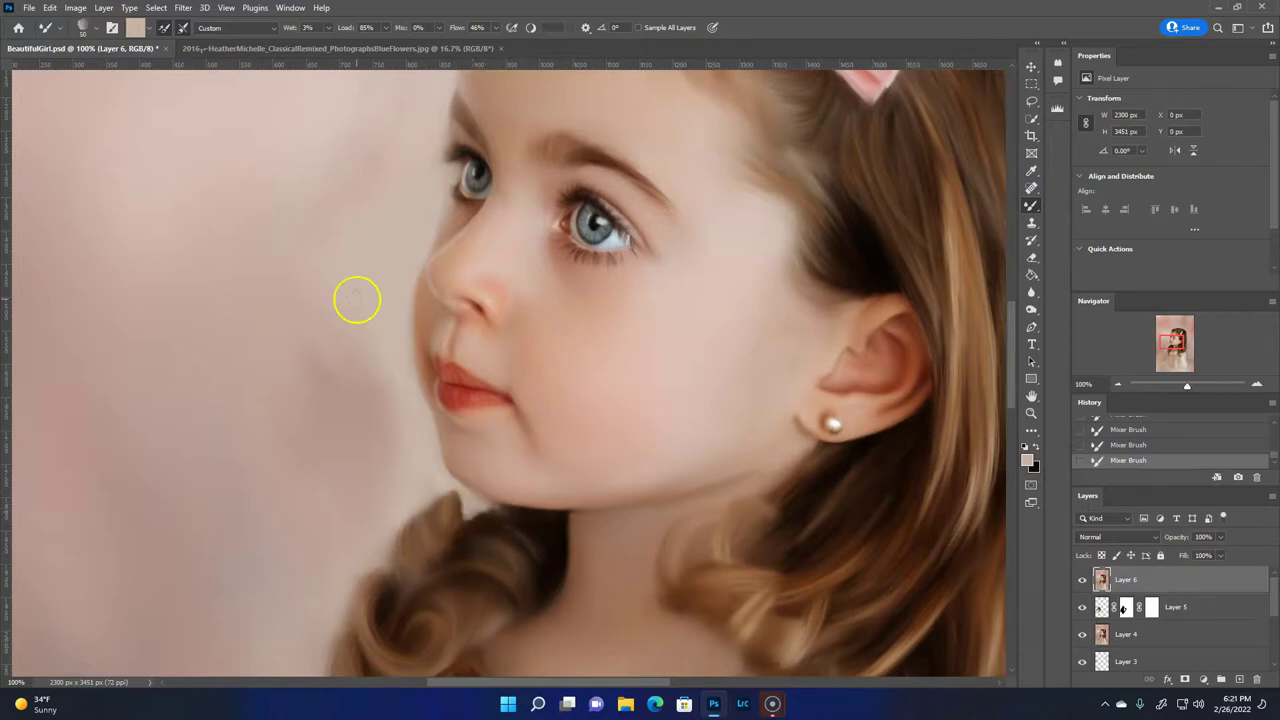
pyautogui.keyDown('alt'); pyautogui.click(451, 218); pyautogui.keyUp('alt')
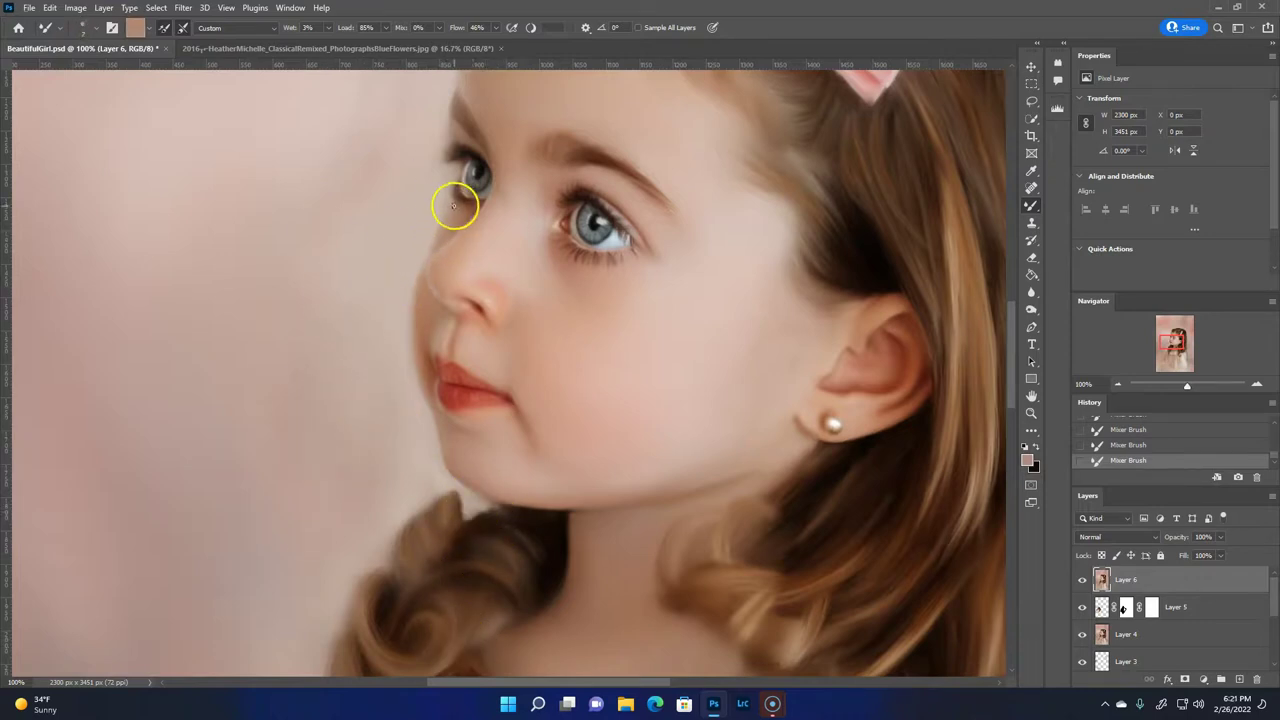
pyautogui.keyDown('alt'); pyautogui.click(445, 187); pyautogui.keyUp('alt')
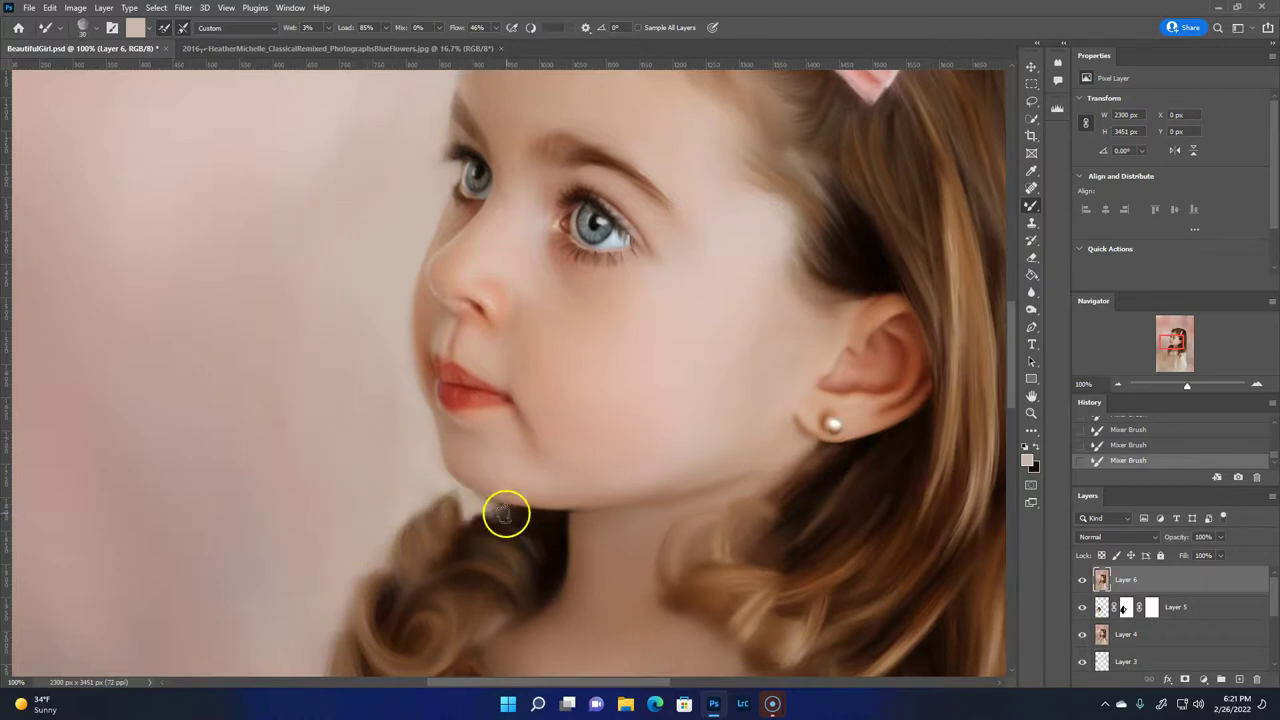
pyautogui.press('[')
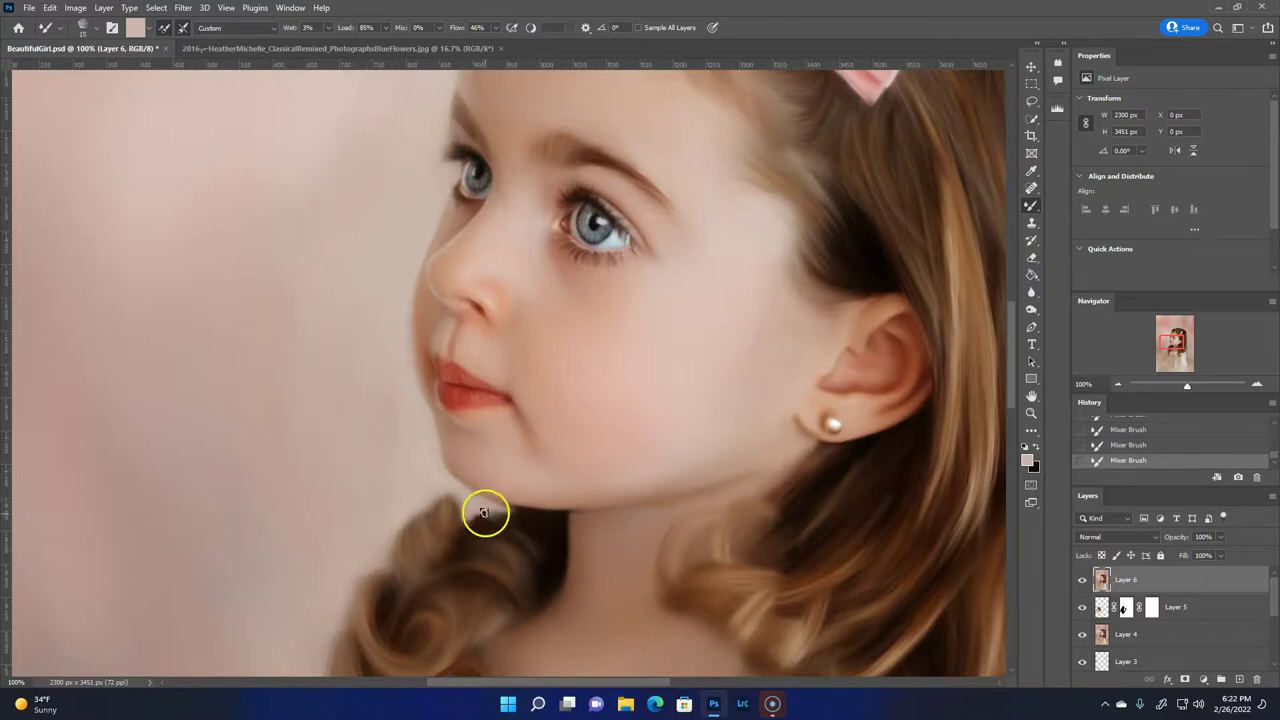
pyautogui.keyDown('alt'); pyautogui.click(424, 306); pyautogui.keyUp('alt')
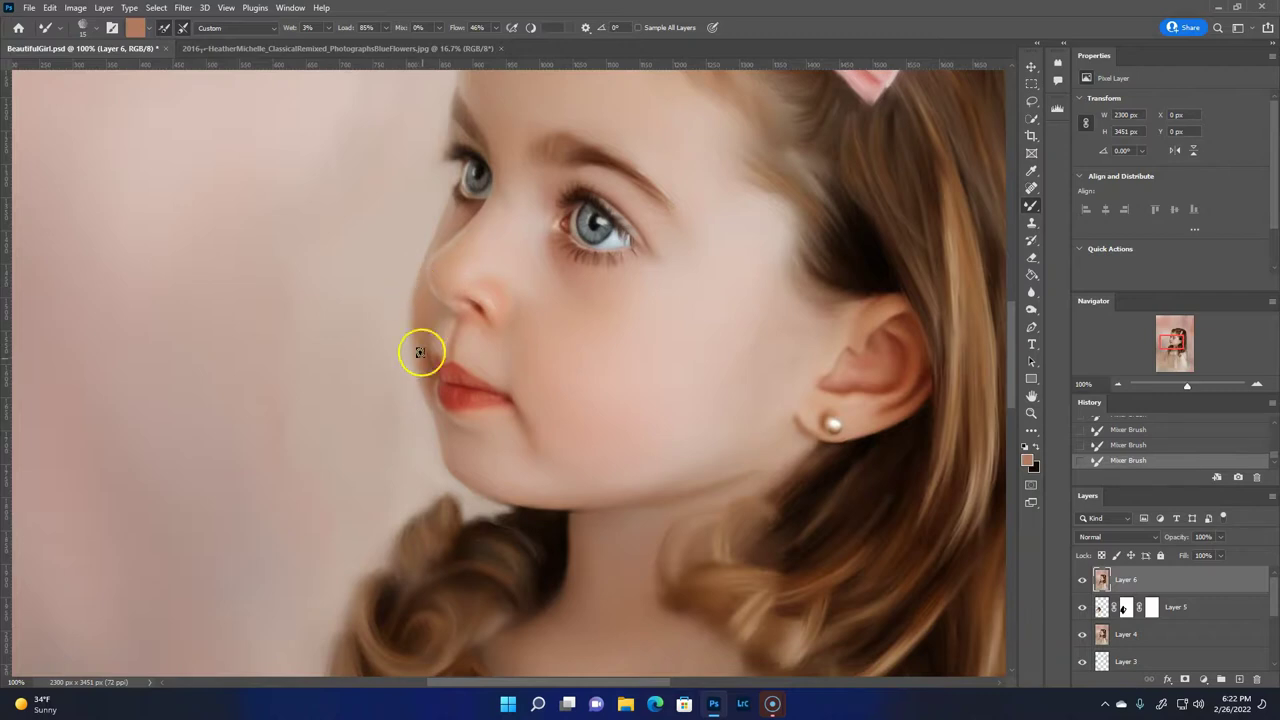
pyautogui.click(1081, 580)
pyautogui.click(1081, 607)
pyautogui.moveTo(460, 163); pyautogui.dragTo(457, 163)
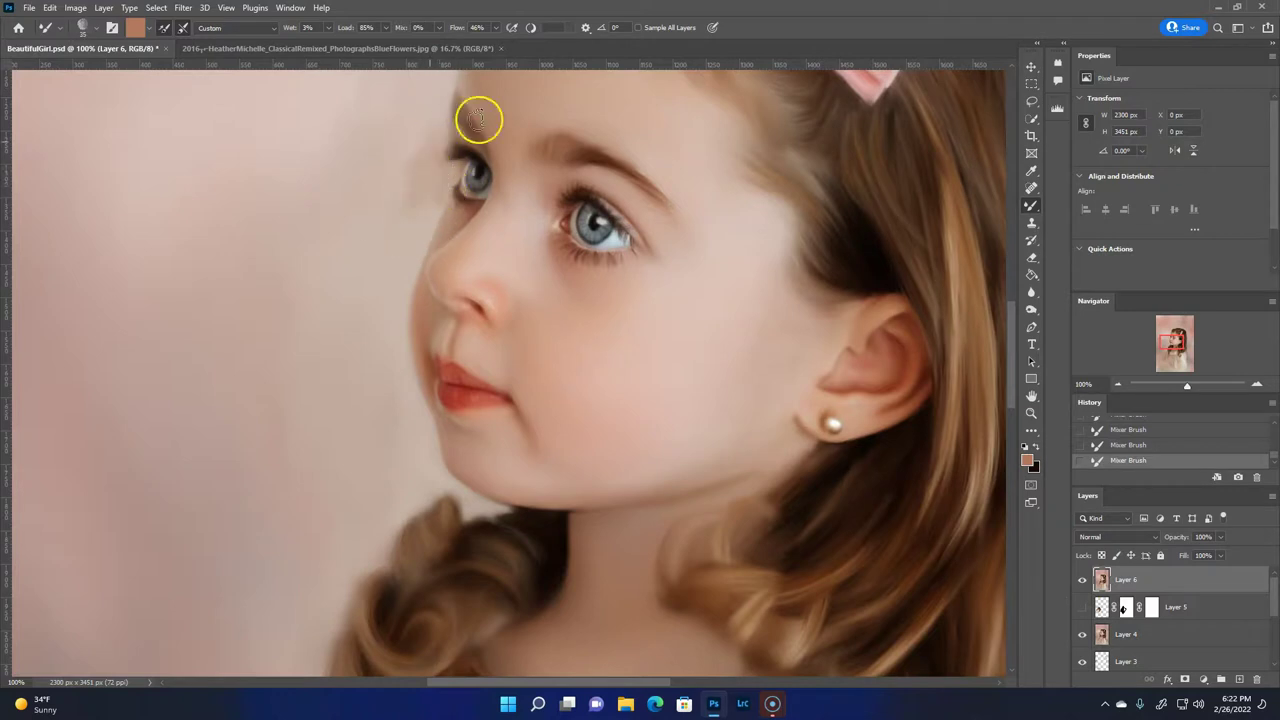
# Choose a 100% wet, fully loaded Mixer Brush preset and blend the edge above the near eye.
pyautogui.click(47, 27)
pyautogui.doubleClick(90, 188)
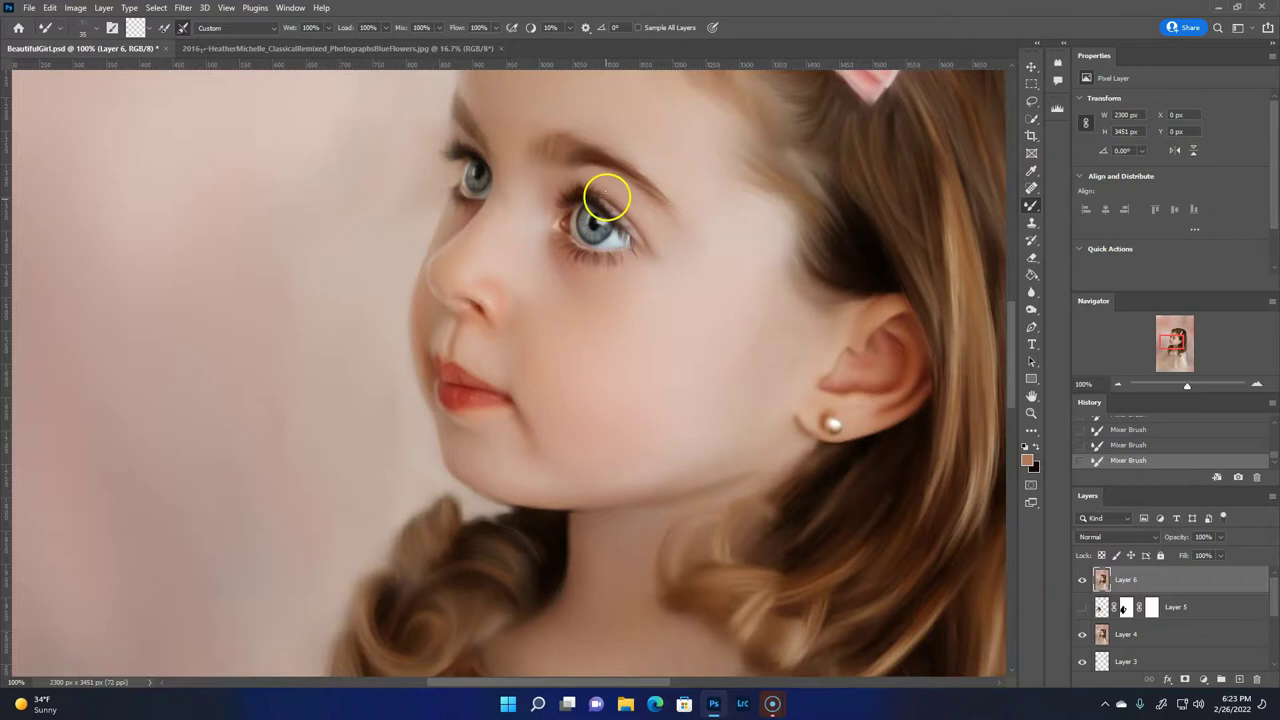
pyautogui.moveTo(412, 152)
pyautogui.mouseDown()
pyautogui.moveTo(457, 191)
pyautogui.moveTo(460, 243)
pyautogui.moveTo(454, 183)
pyautogui.moveTo(431, 188)
pyautogui.mouseUp()
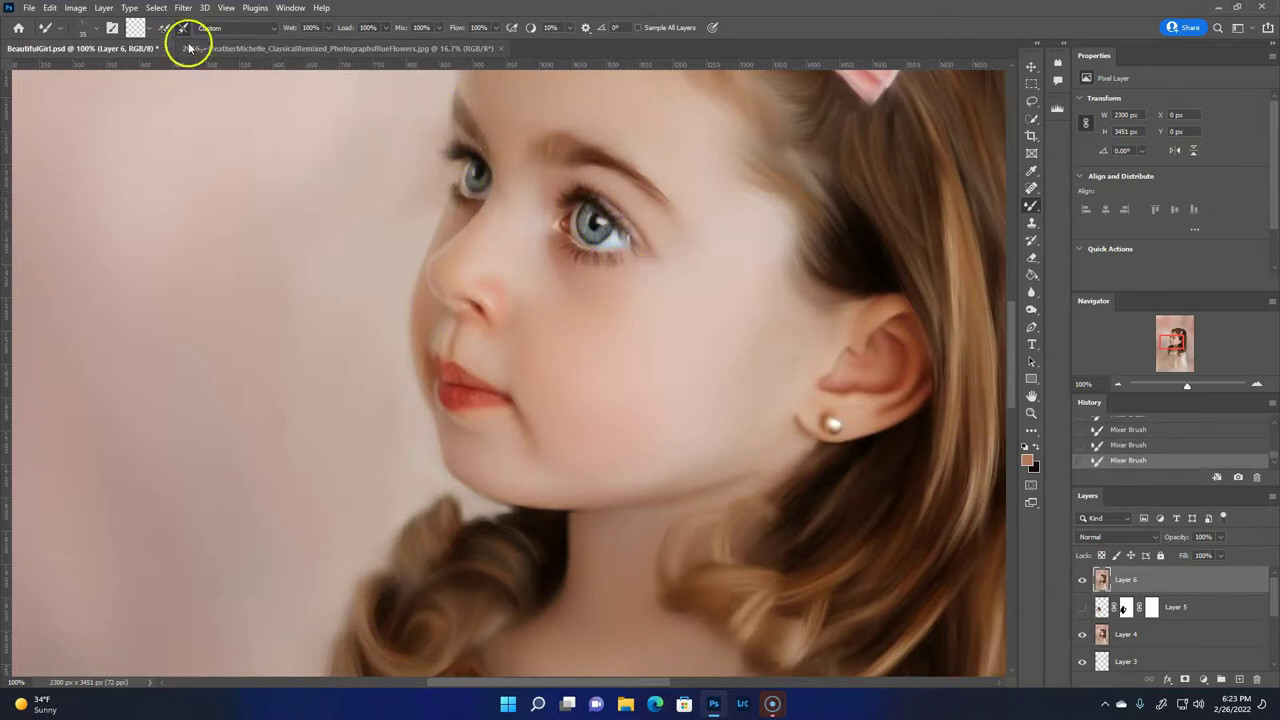
pyautogui.click(1033, 307)
# Lighten the lower lip and the nose edge with the Dodge tool.
pyautogui.click(1033, 307)
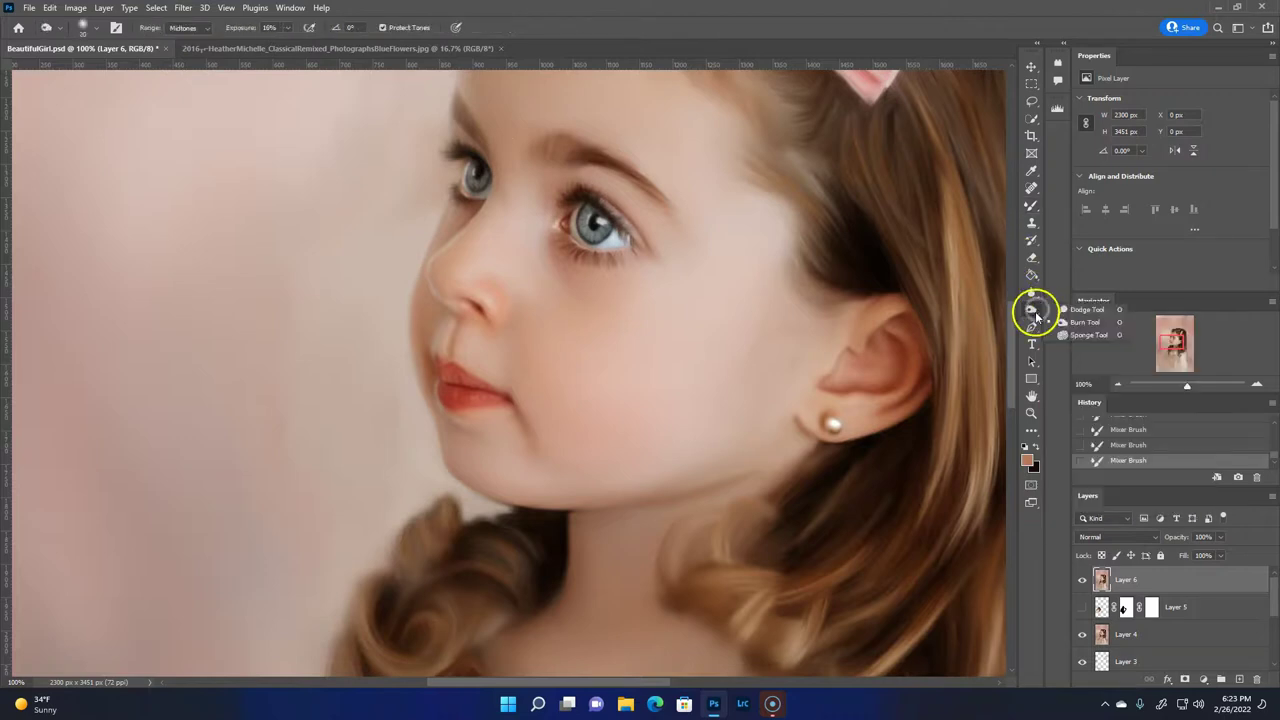
pyautogui.moveTo(466, 472); pyautogui.dragTo(460, 366)
pyautogui.hotkey('ctrl', 'z')
pyautogui.click(445, 393)
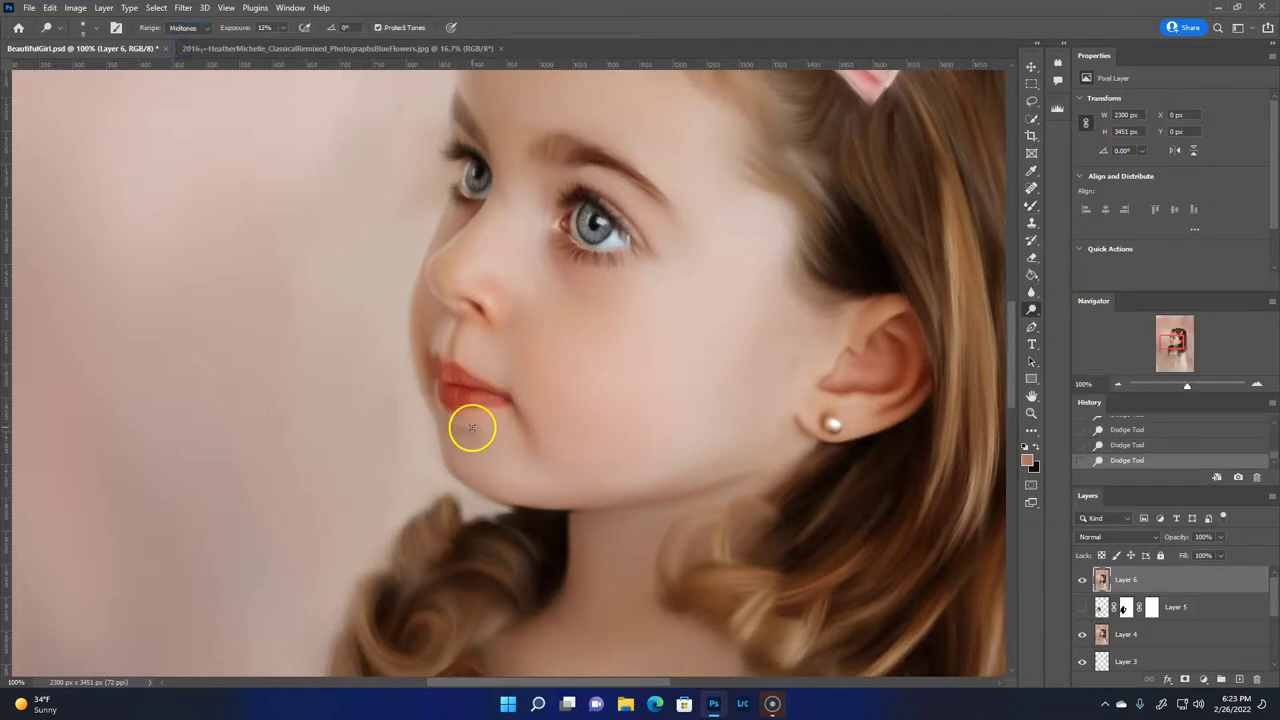
pyautogui.moveTo(448, 196)
pyautogui.mouseDown()
pyautogui.moveTo(428, 251)
pyautogui.moveTo(463, 229)
pyautogui.moveTo(462, 316)
pyautogui.mouseUp()
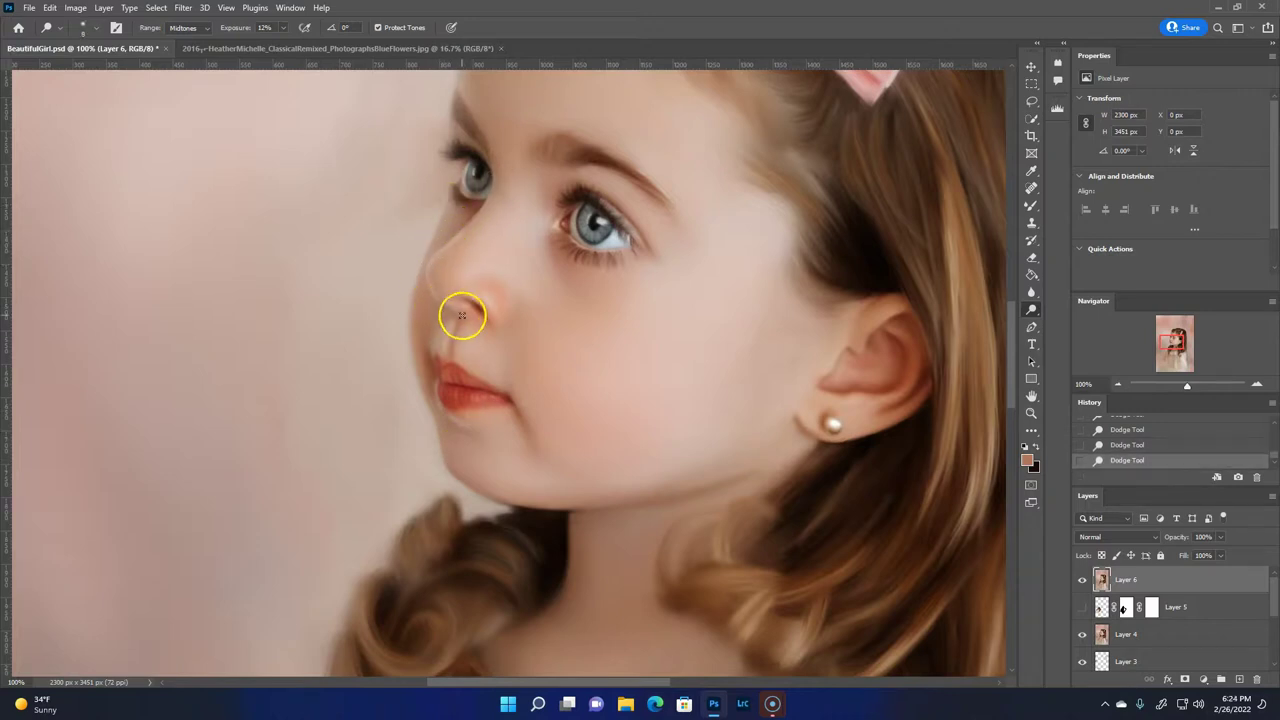
pyautogui.hotkey('ctrl', 'z')
pyautogui.hotkey('ctrl', 'z')
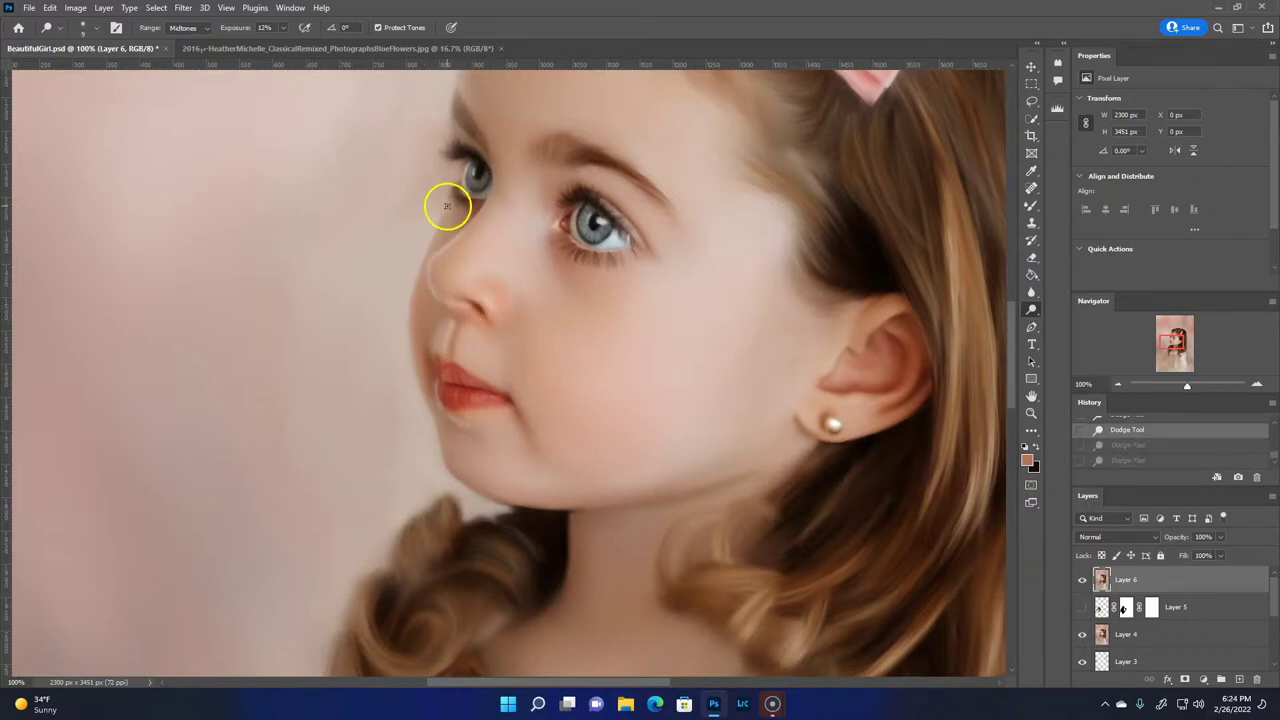
pyautogui.hotkey('ctrl', 'shift', 'z')
pyautogui.hotkey('ctrl', 'shift', 'z')
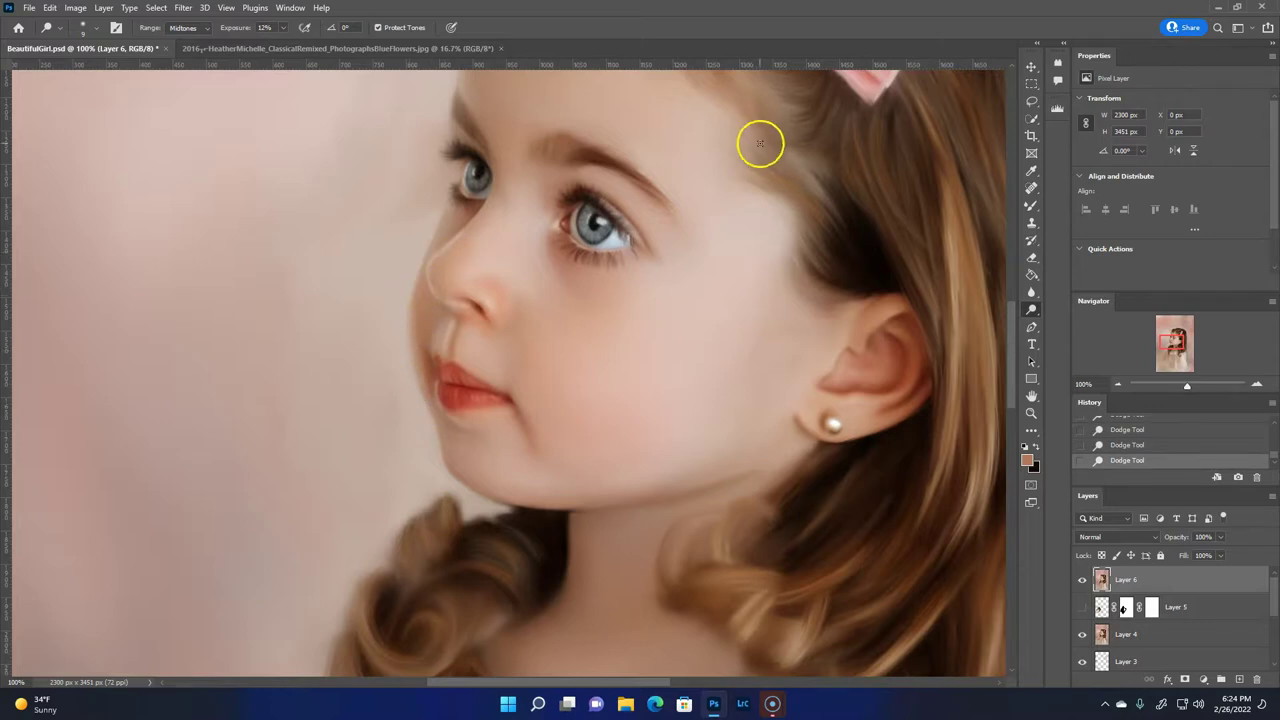
# Return to the blending Mixer Brush preset and restore the undone lip-edge blending strokes.
pyautogui.click(1032, 205)
pyautogui.click(82, 27)
pyautogui.doubleClick(100, 189)
pyautogui.moveTo(429, 394); pyautogui.dragTo(436, 388)
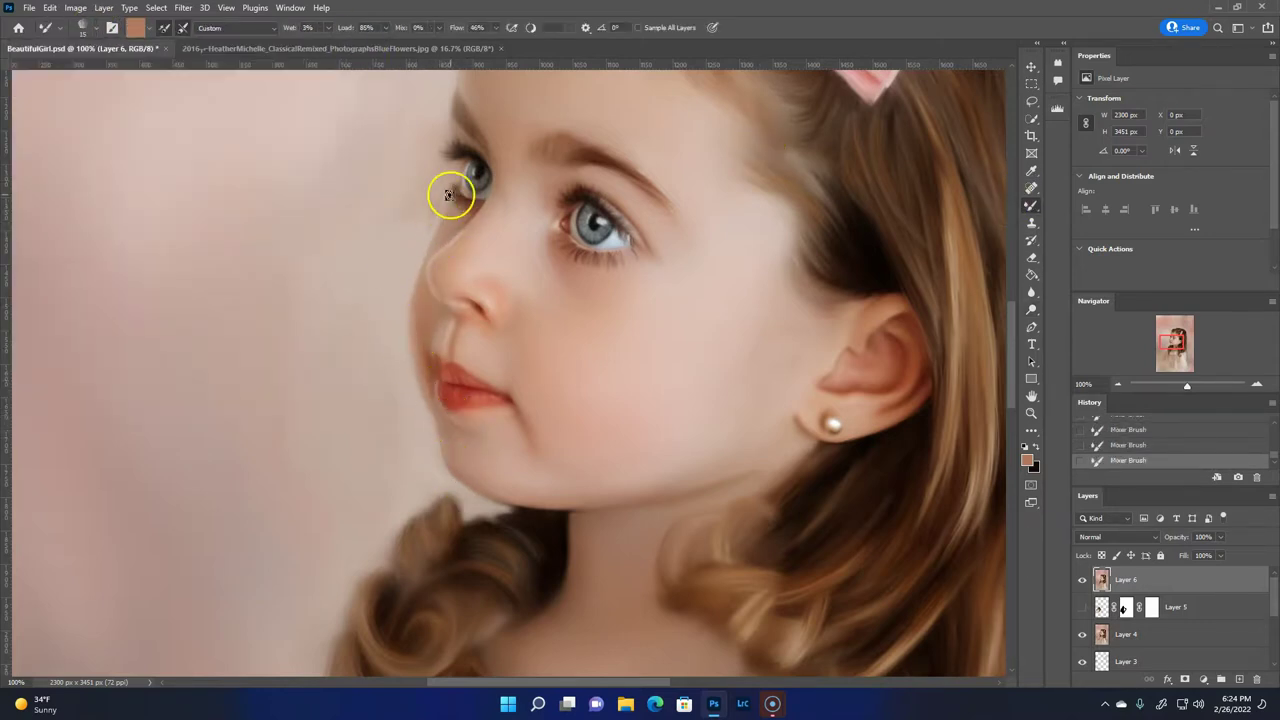
pyautogui.hotkey('ctrl', 'z')
pyautogui.hotkey('ctrl', 'z')
pyautogui.hotkey('ctrl', 'z')
pyautogui.click(49, 7)
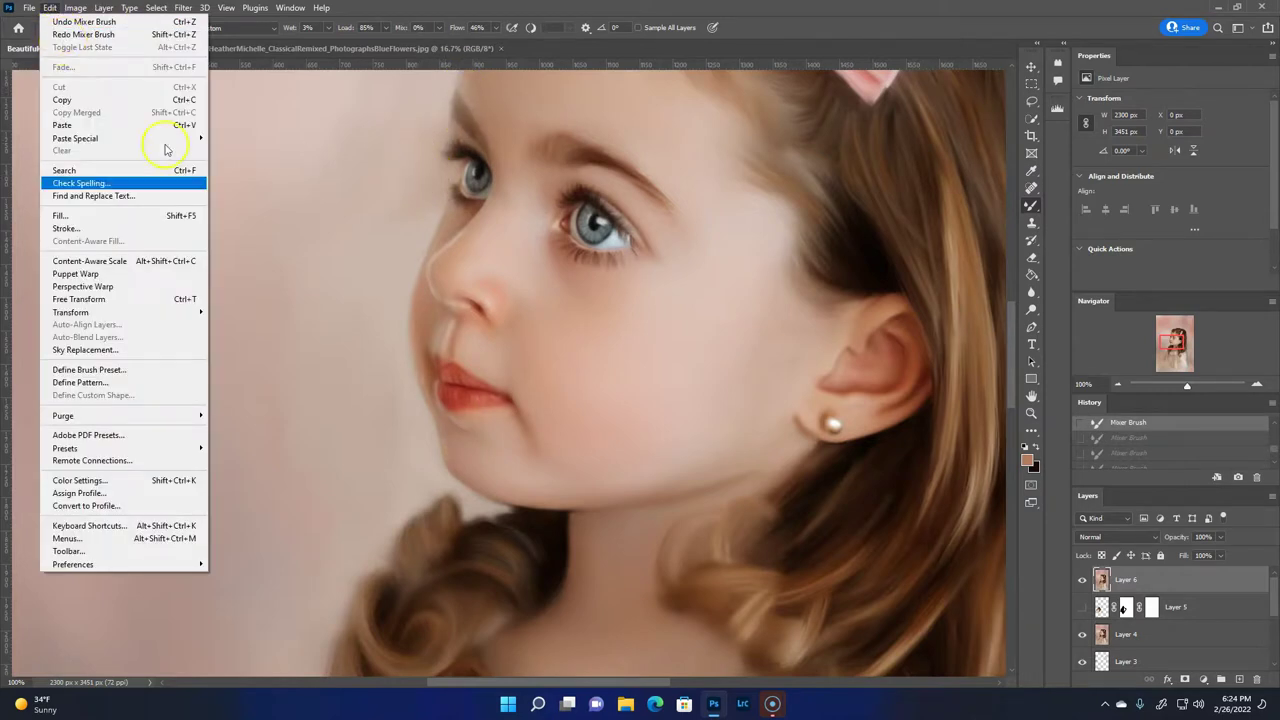
pyautogui.press('Escape')
pyautogui.hotkey('ctrl', 'shift', 'z')
pyautogui.hotkey('ctrl', 'shift', 'z')
pyautogui.hotkey('ctrl', 'shift', 'z')
# Blend a light stroke along the nose bridge, then zoom out and enlarge the brush to 300.
pyautogui.moveTo(435, 262); pyautogui.dragTo(457, 217)
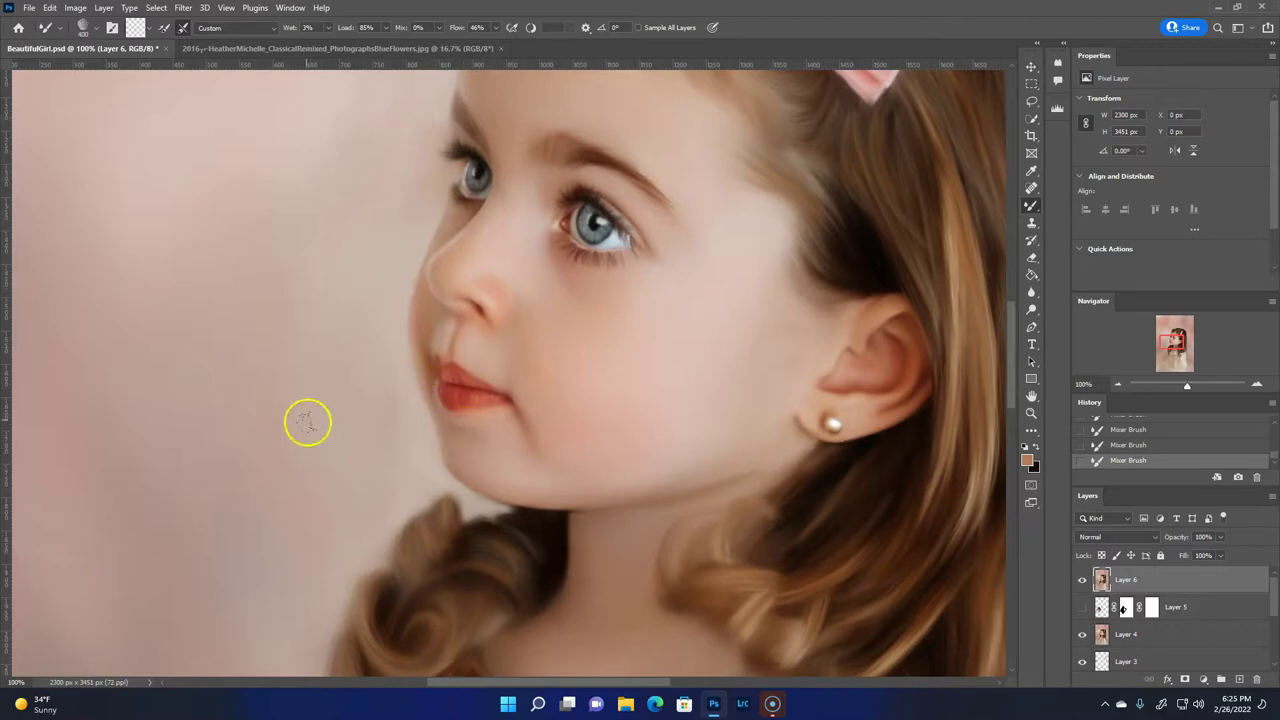
pyautogui.hotkey('ctrl', '-')
pyautogui.hotkey('ctrl', '-')
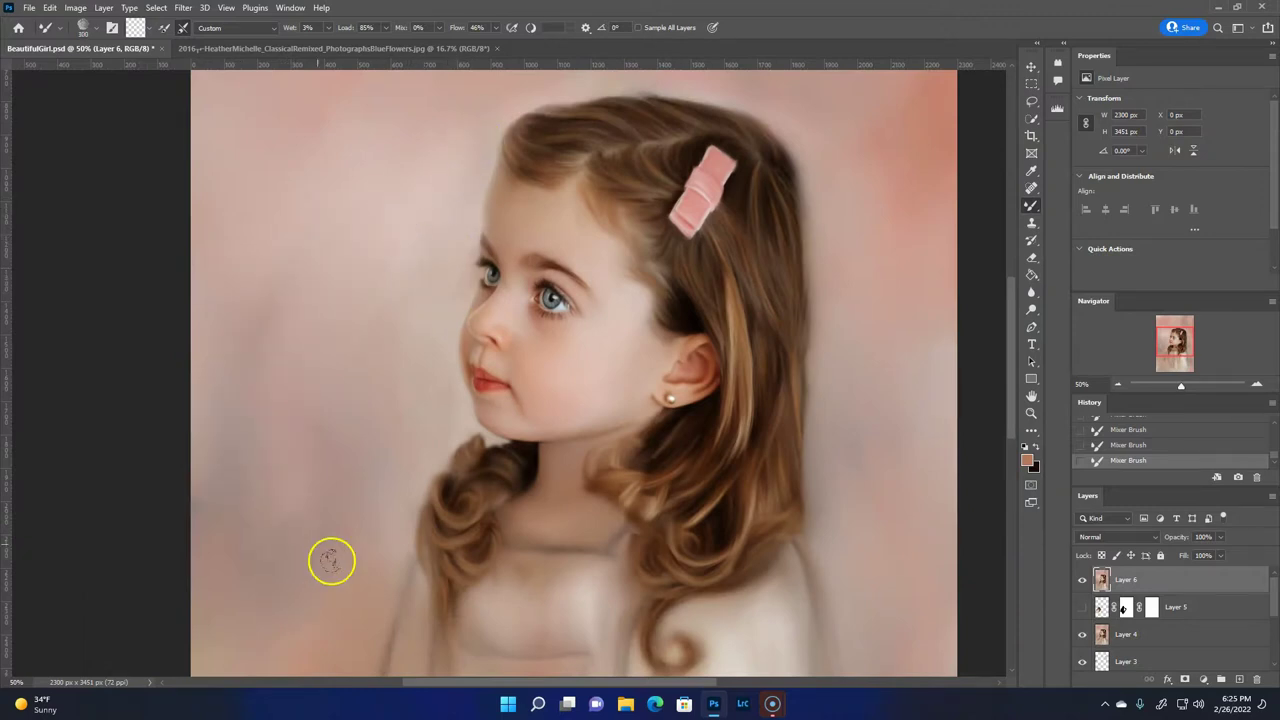
pyautogui.press(']')
pyautogui.press(']')
pyautogui.press(']')
pyautogui.press(']')
pyautogui.press(']')
pyautogui.press(']')
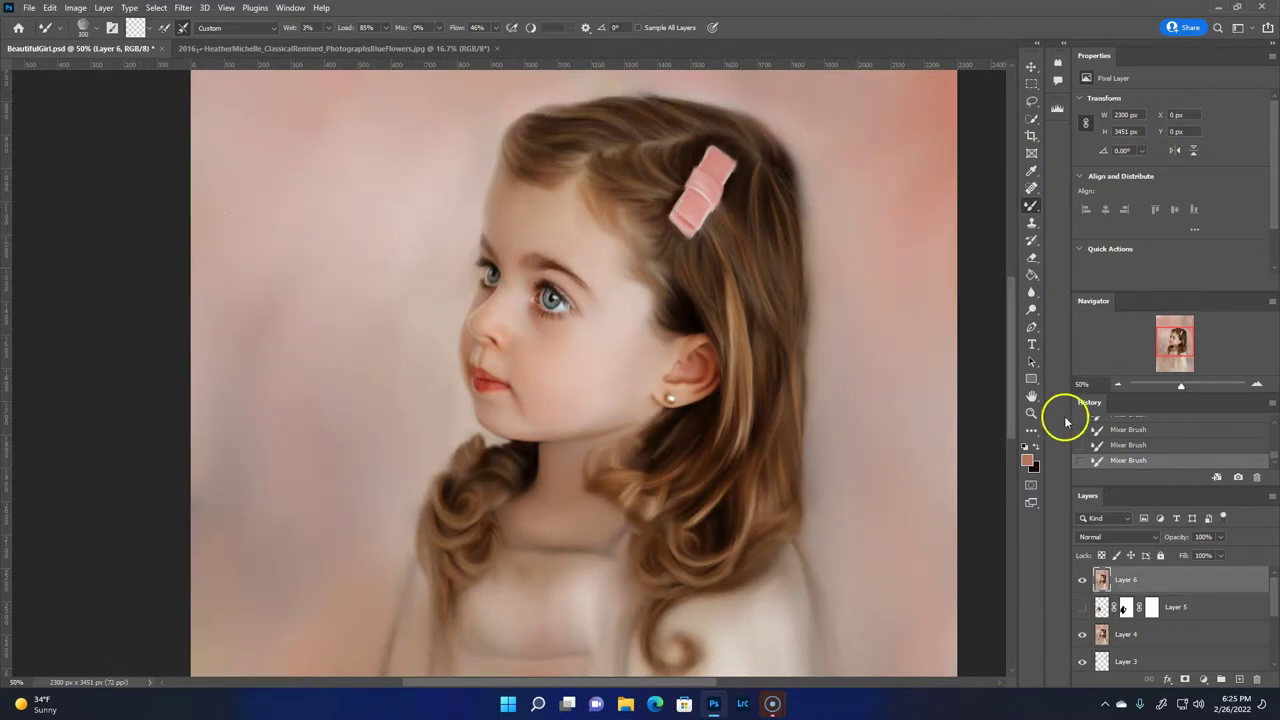
pyautogui.hotkey('ctrl', '-')
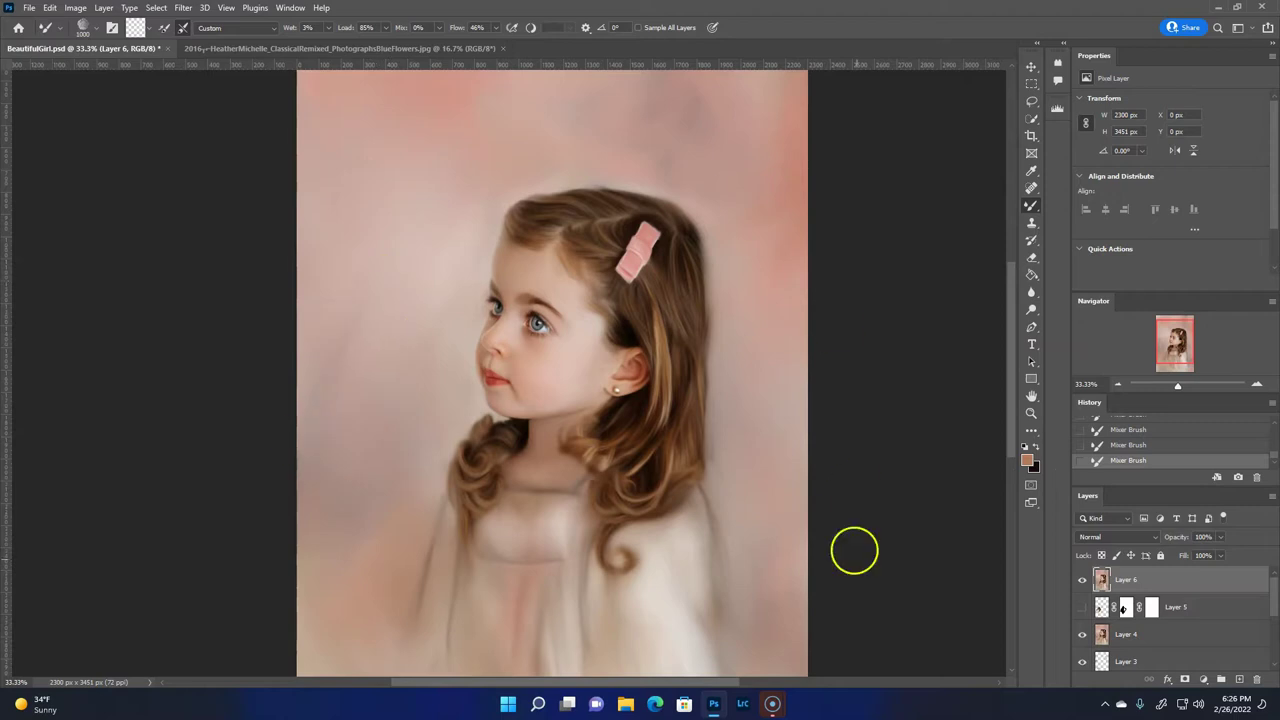
# Add Layer 7 filled with pale pink #d3b6ae, blended as Soft Light at 61% opacity.
pyautogui.click(1239, 679)
pyautogui.click(1026, 460)
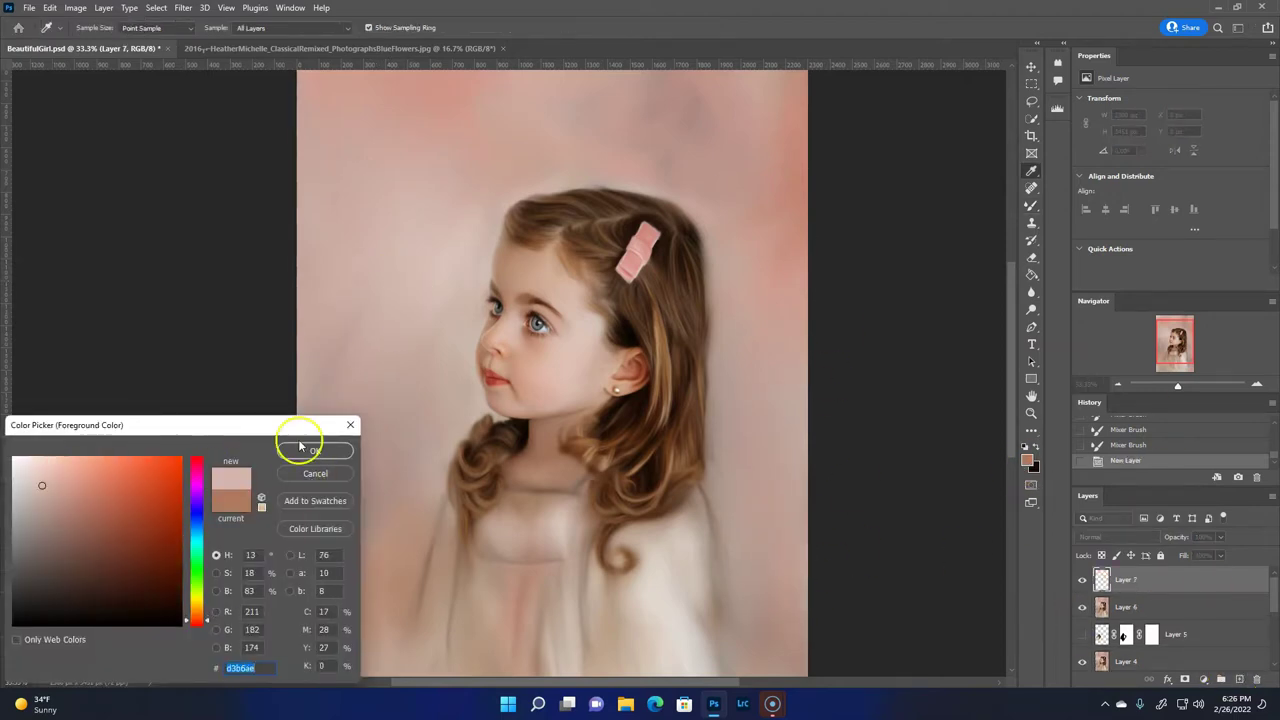
pyautogui.click(313, 450)
pyautogui.press('g')
pyautogui.click(689, 149)
pyautogui.click(1117, 537)
pyautogui.click(1094, 516)
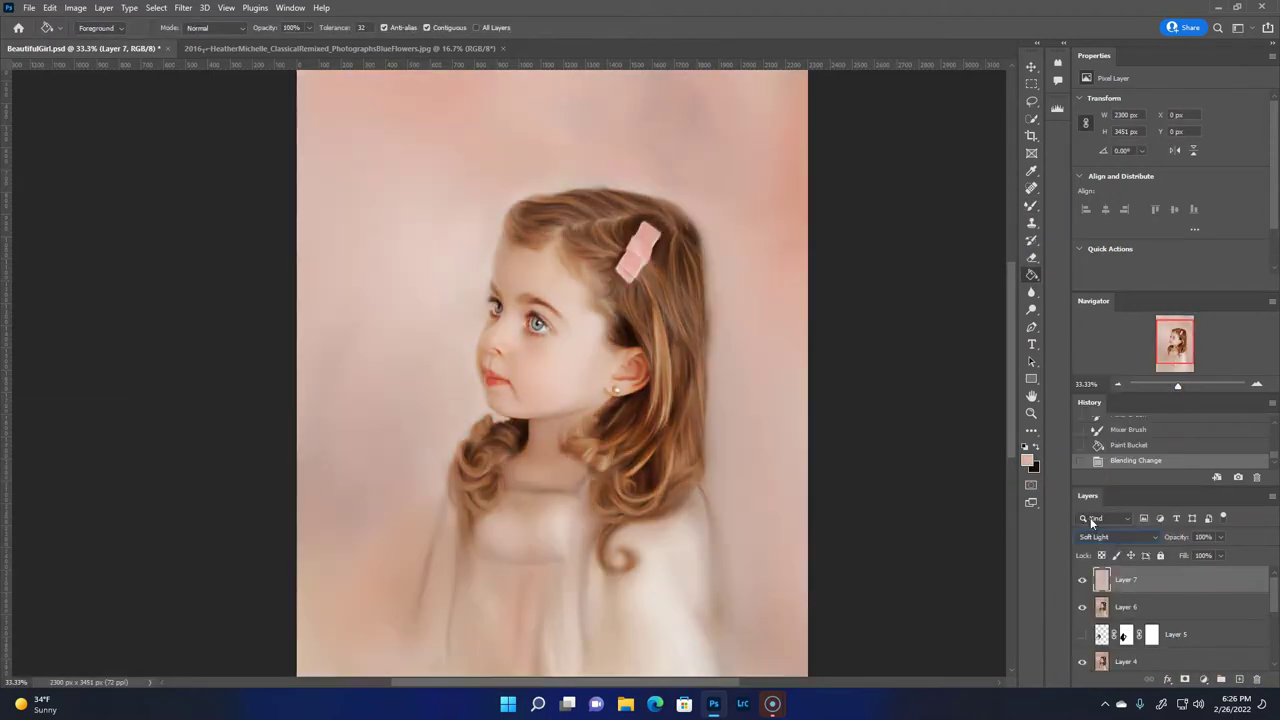
pyautogui.moveTo(1220, 537); pyautogui.dragTo(1207, 557)
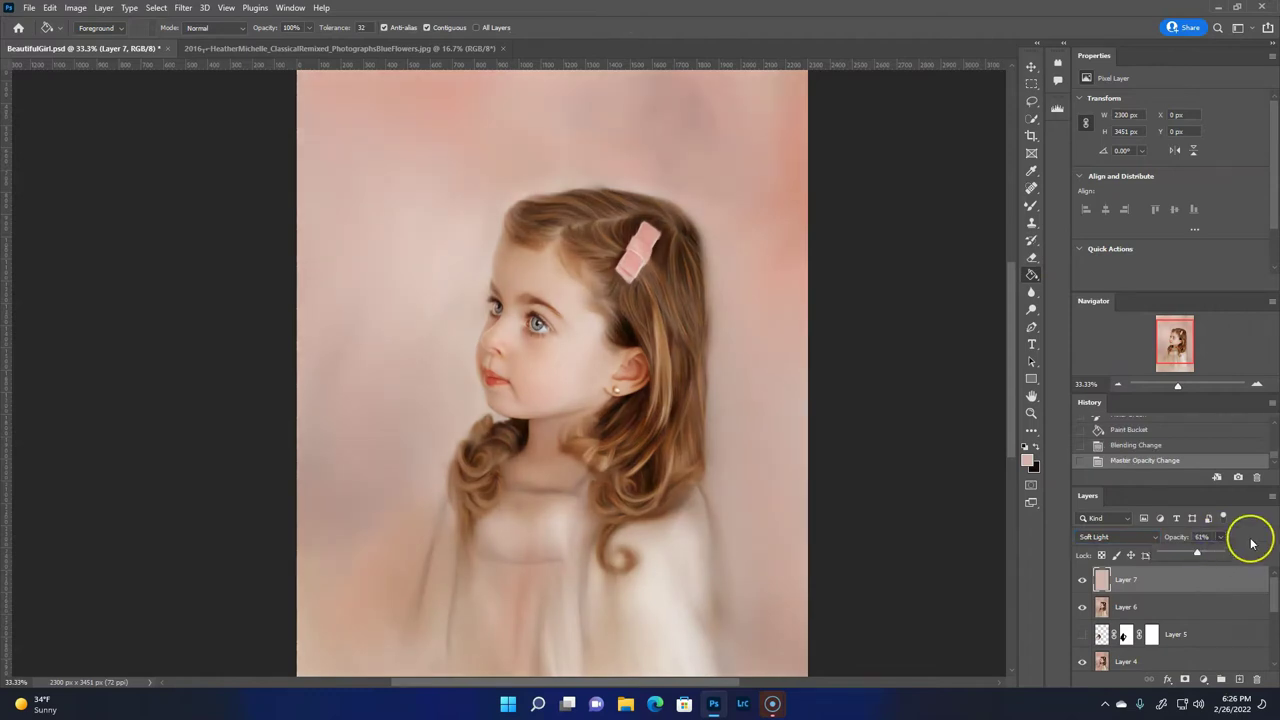
pyautogui.click(1082, 579)
pyautogui.click(1082, 579)
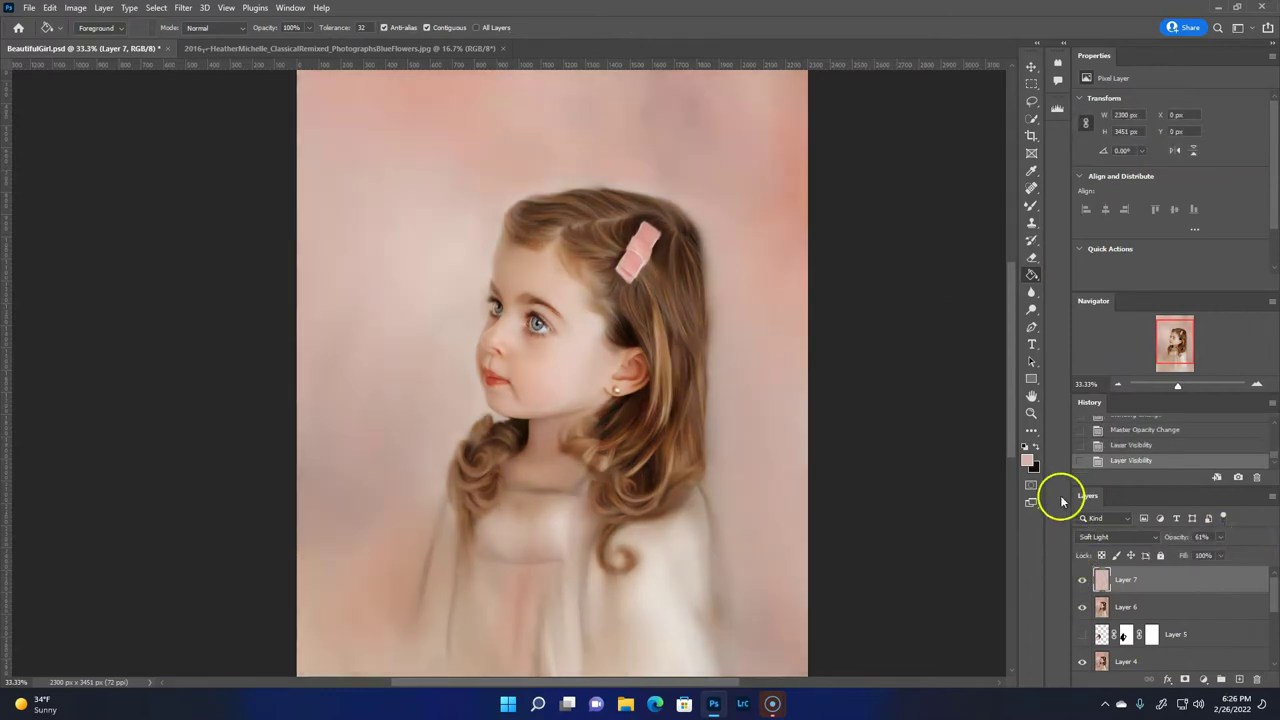
# Stamp visible layers into Layer 8, sharpen the face, save, and blend paint across the dress.
pyautogui.doubleClick(1032, 413)
pyautogui.click(1059, 300)
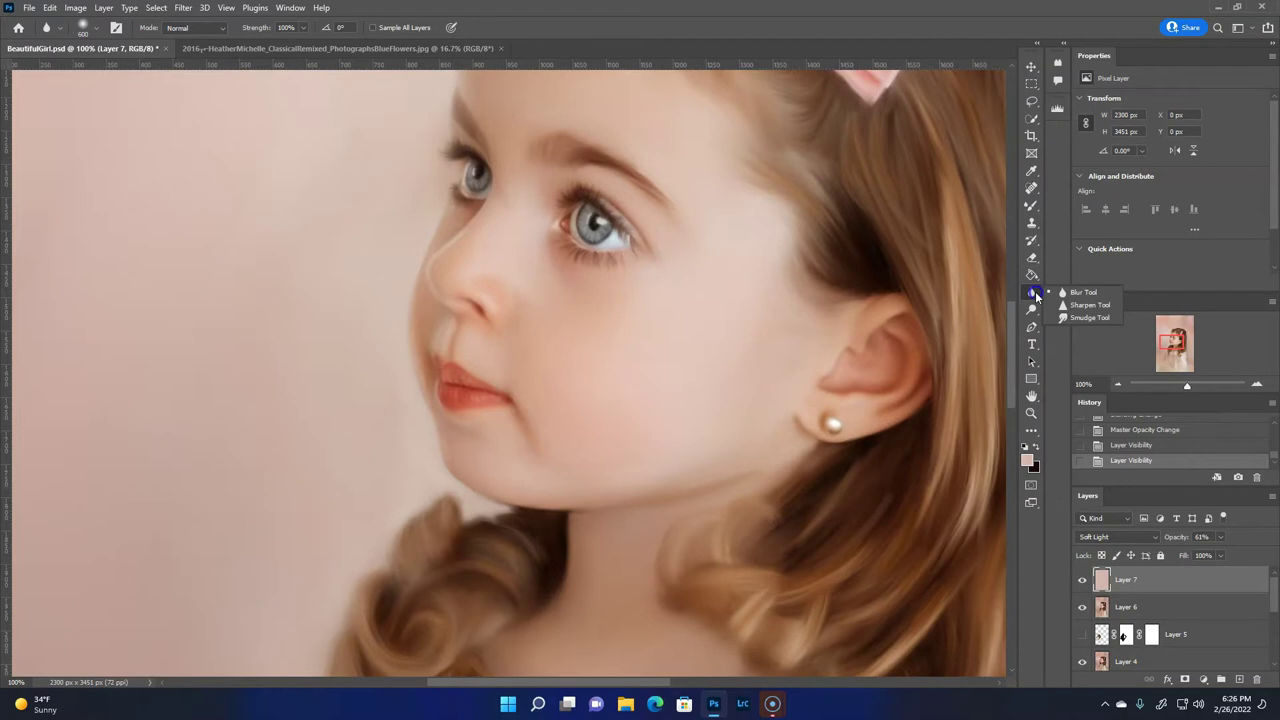
pyautogui.hotkey('ctrl', 'shift', 'alt', 'e')
pyautogui.moveTo(497, 277); pyautogui.dragTo(777, 500)
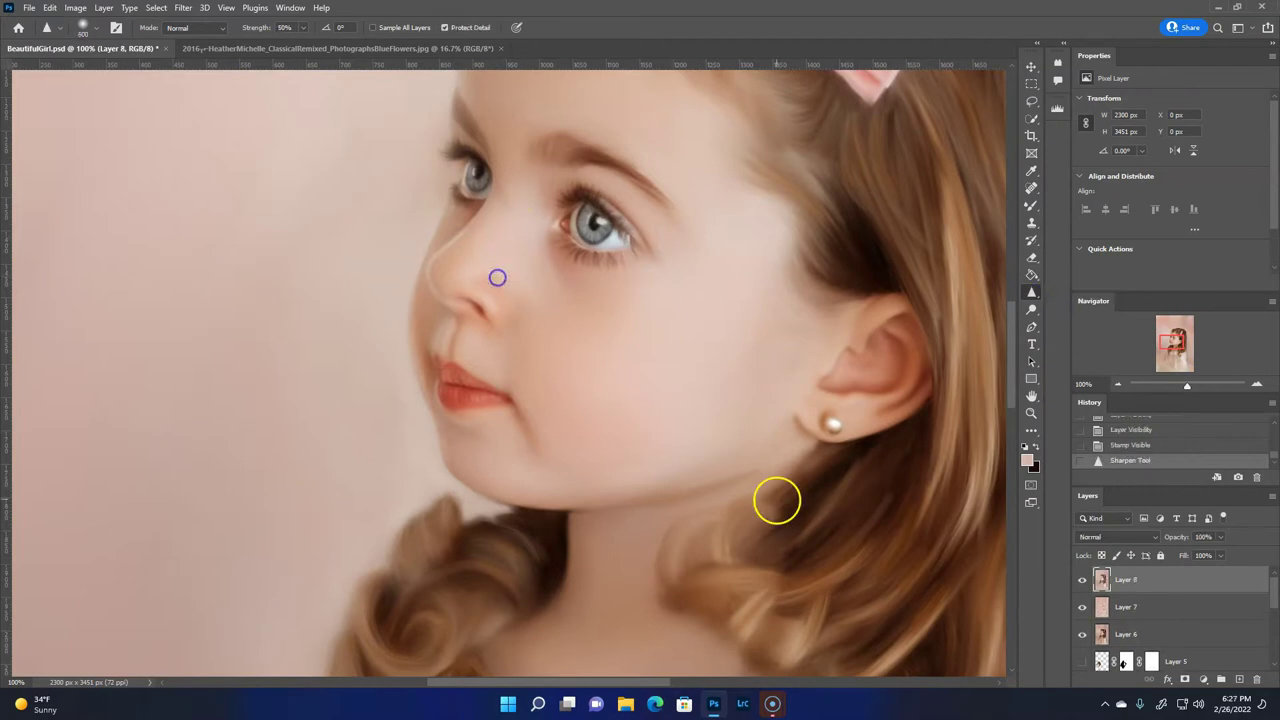
pyautogui.click(435, 287)
pyautogui.hotkey('ctrl', '0')
pyautogui.hotkey('ctrl', 's')
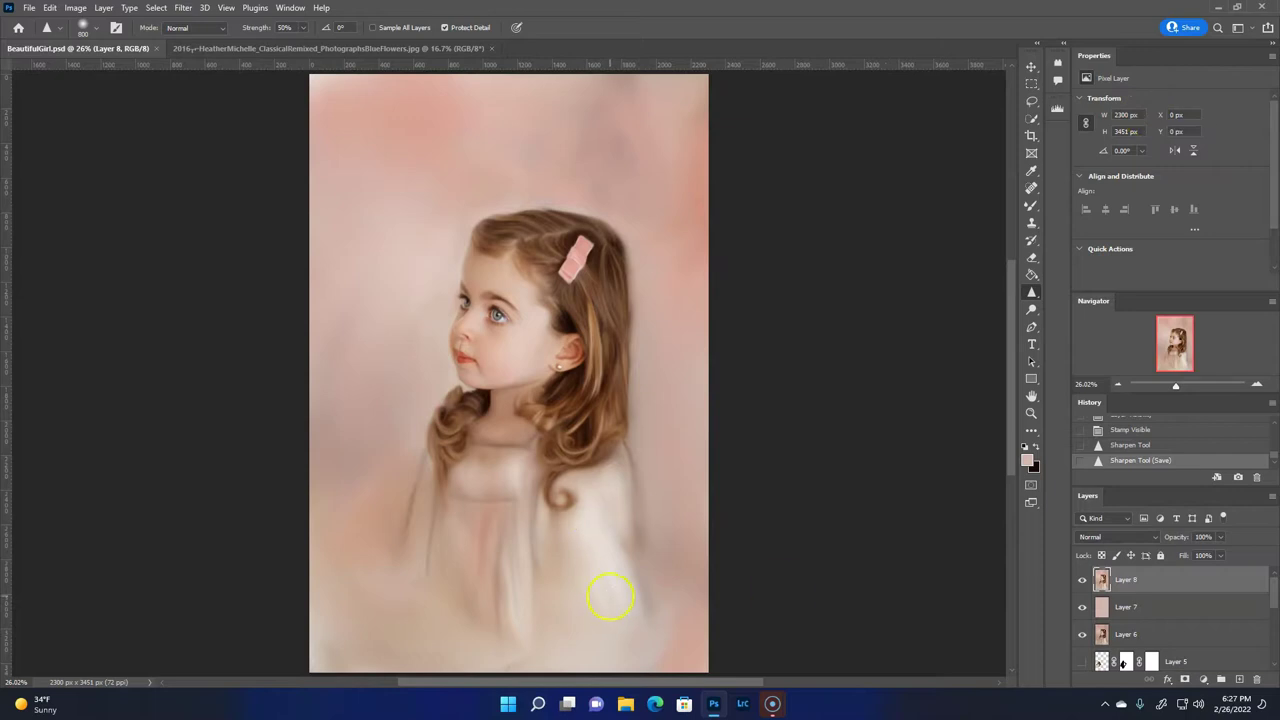
pyautogui.press('b')
pyautogui.moveTo(480, 517)
pyautogui.mouseDown()
pyautogui.moveTo(514, 474)
pyautogui.moveTo(475, 462)
pyautogui.mouseUp()
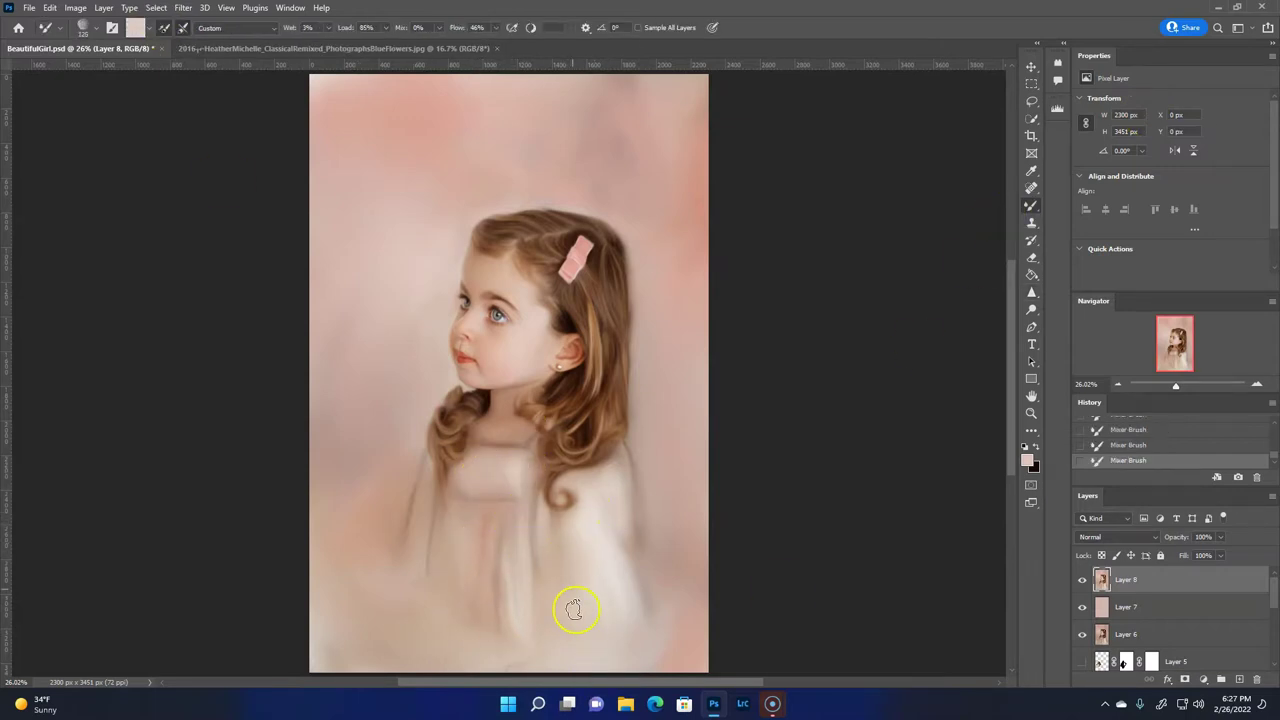
# Sample a tan colour and blend it over the lower dress.
pyautogui.keyDown('alt'); pyautogui.click(557, 543); pyautogui.keyUp('alt')
pyautogui.moveTo(585, 538); pyautogui.dragTo(558, 570)
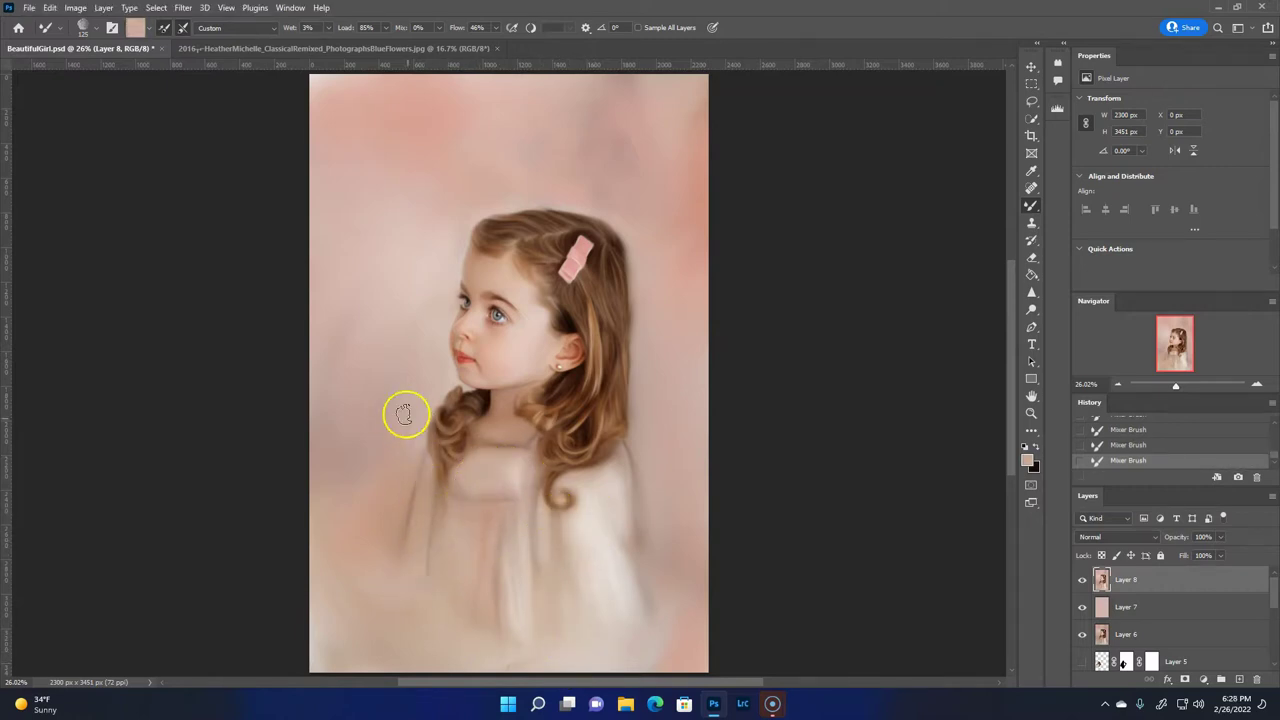
pyautogui.hotkey('ctrl', 'z')
pyautogui.hotkey('ctrl', 'z')
pyautogui.hotkey('ctrl', '+')
pyautogui.hotkey('ctrl', '+')
pyautogui.hotkey('ctrl', '+')
pyautogui.scroll(4, 717, 206)
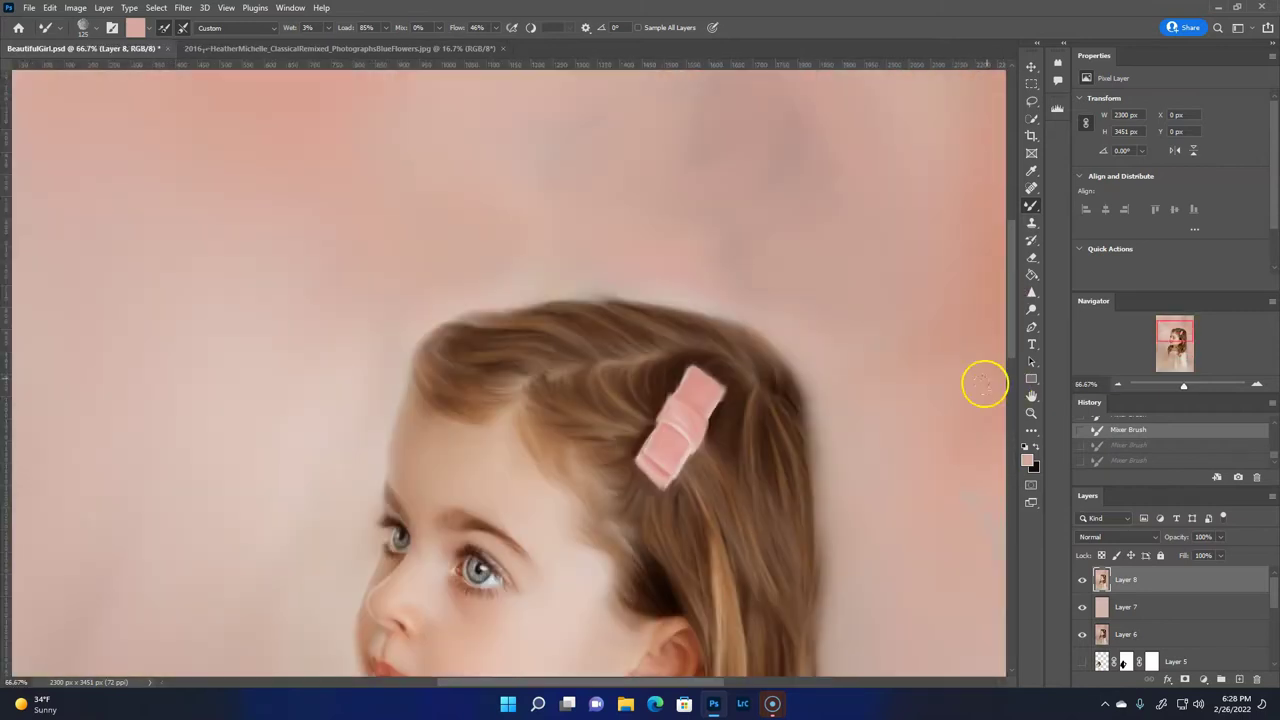
pyautogui.hotkey('ctrl', 'shift', 'z')
pyautogui.hotkey('ctrl', 'shift', 'z')
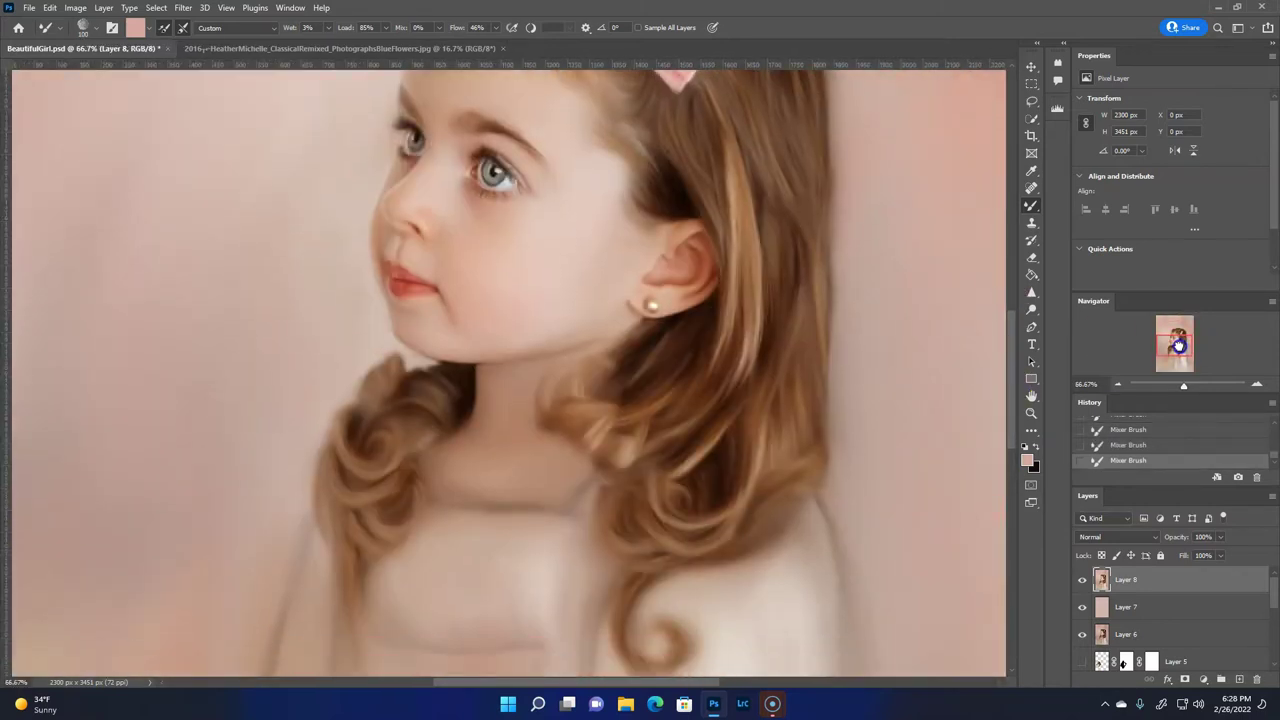
# Soften the pink background above the head, undoing the stray grey dab.
pyautogui.moveTo(1181, 340); pyautogui.dragTo(1180, 344)
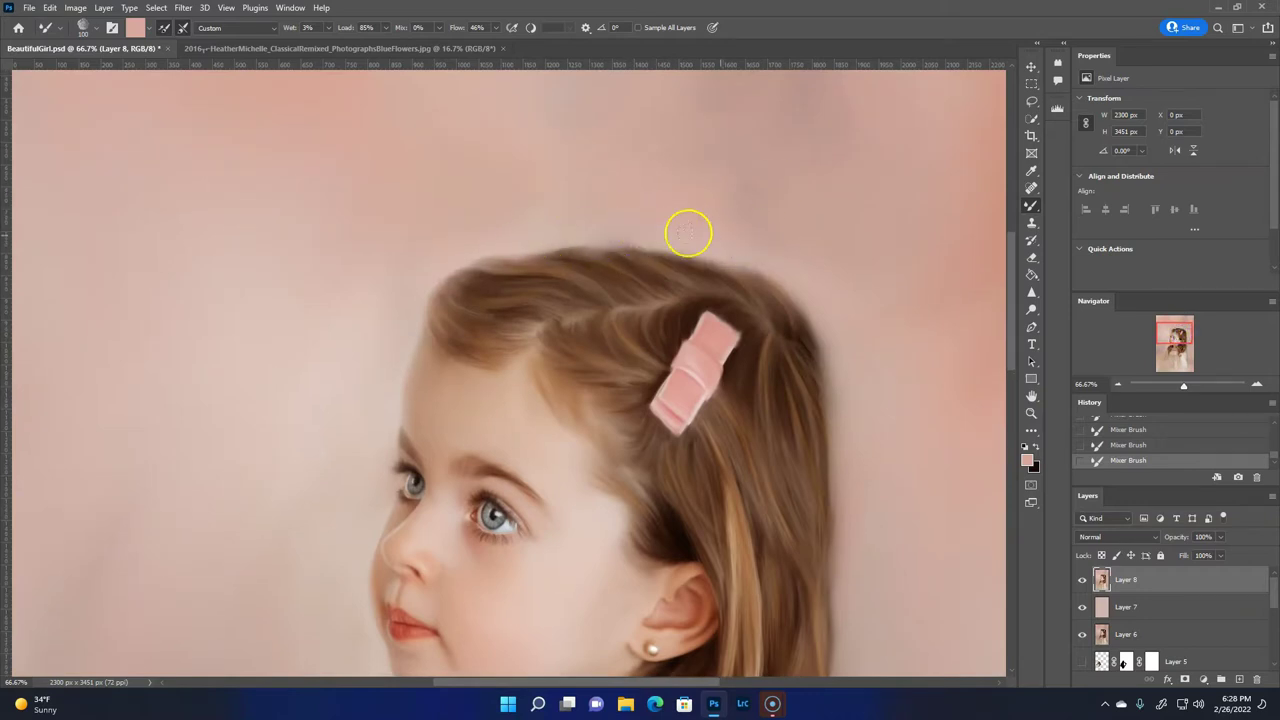
pyautogui.hotkey('ctrl', '0')
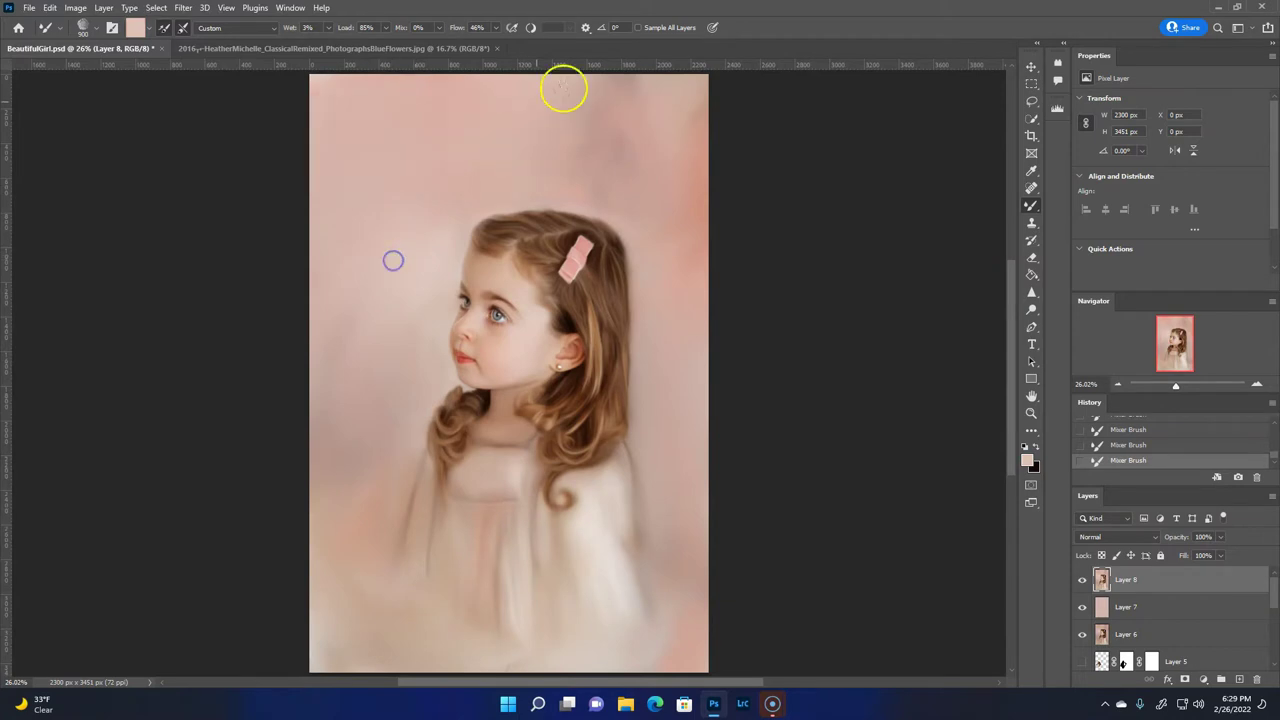
pyautogui.moveTo(680, 178); pyautogui.dragTo(695, 255)
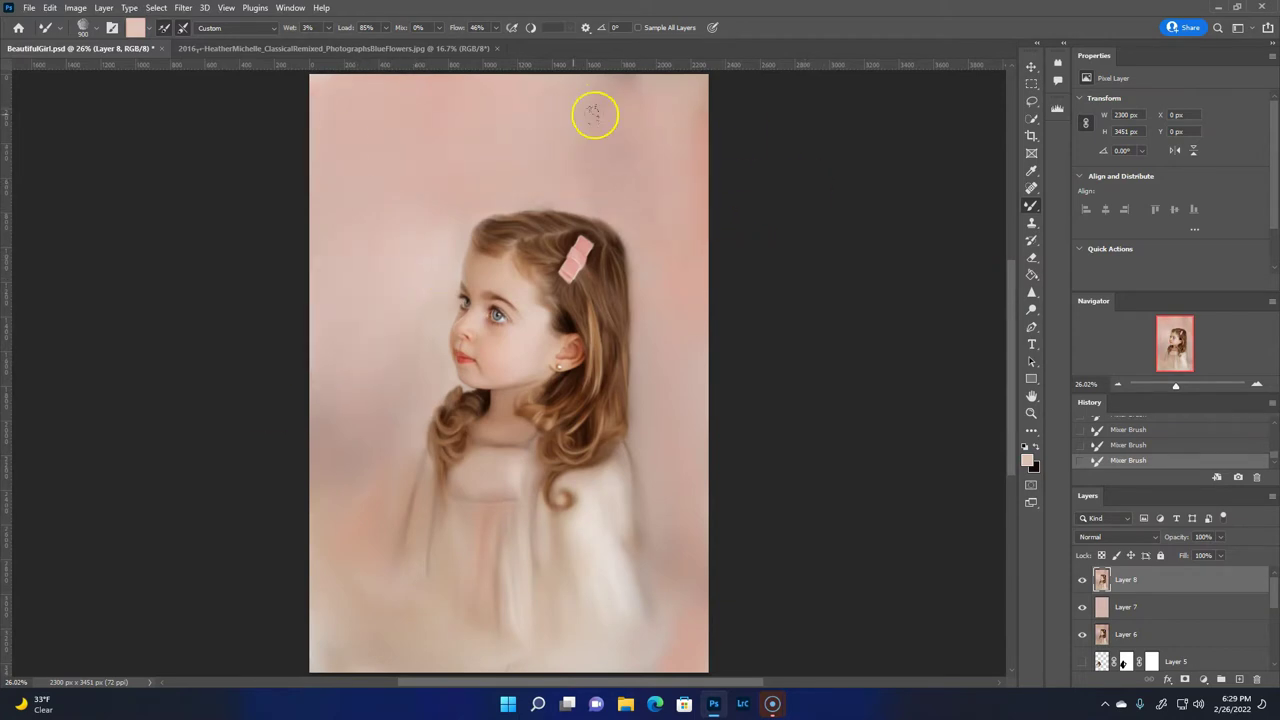
pyautogui.click(1024, 446)
pyautogui.click(346, 290)
pyautogui.click(1037, 446)
pyautogui.hotkey('ctrl', 'z')
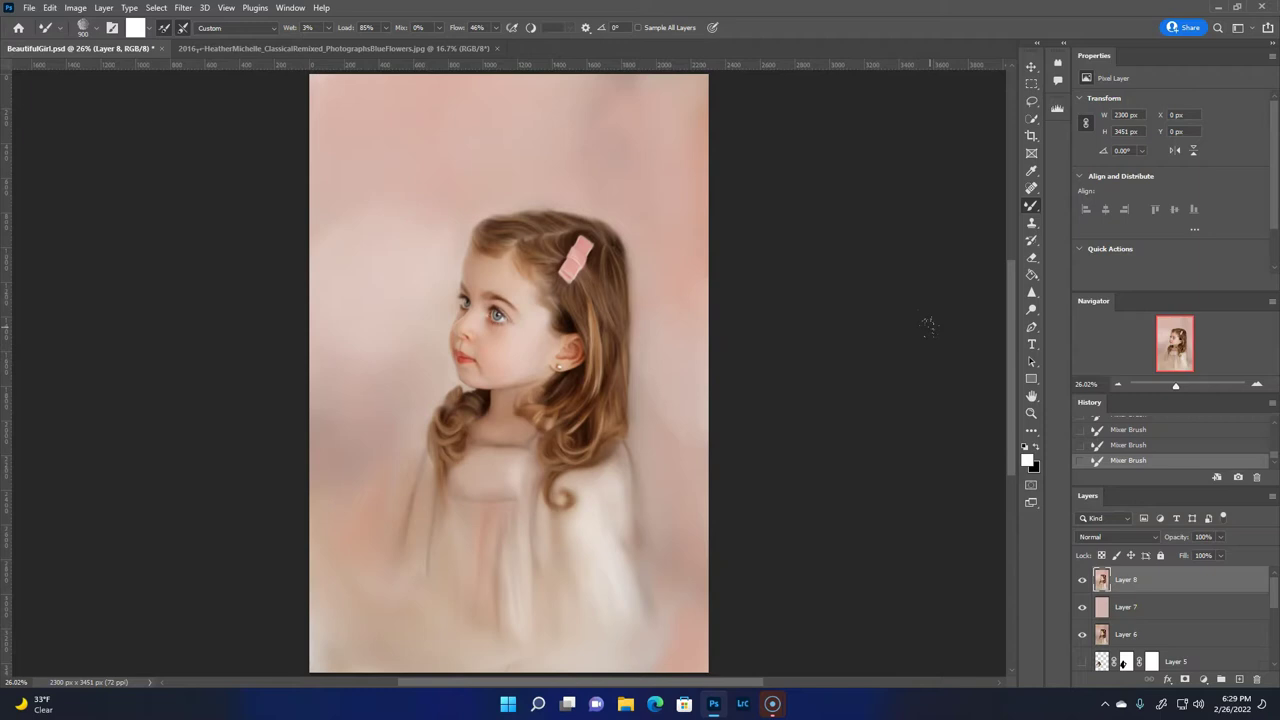
# At 100% zoom, sample the clip's pink and repaint the hair clip with smoother edges.
pyautogui.hotkey('ctrl', '1')
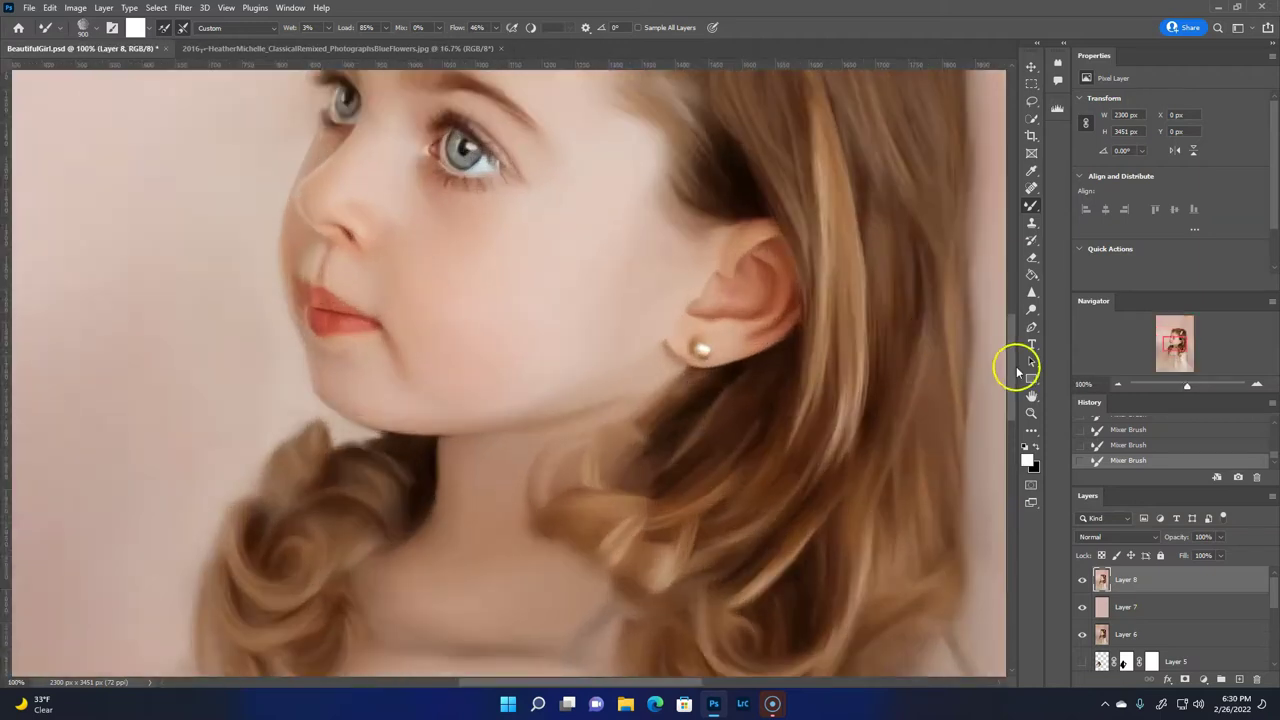
pyautogui.keyDown('alt'); pyautogui.click(737, 371); pyautogui.keyUp('alt')
pyautogui.click(1026, 460)
pyautogui.click(315, 450)
pyautogui.moveTo(720, 380); pyautogui.dragTo(806, 414)
pyautogui.moveTo(683, 269)
pyautogui.mouseDown()
pyautogui.moveTo(720, 389)
pyautogui.moveTo(763, 331)
pyautogui.moveTo(757, 400)
pyautogui.moveTo(753, 318)
pyautogui.moveTo(794, 366)
pyautogui.moveTo(786, 271)
pyautogui.moveTo(830, 272)
pyautogui.mouseUp()
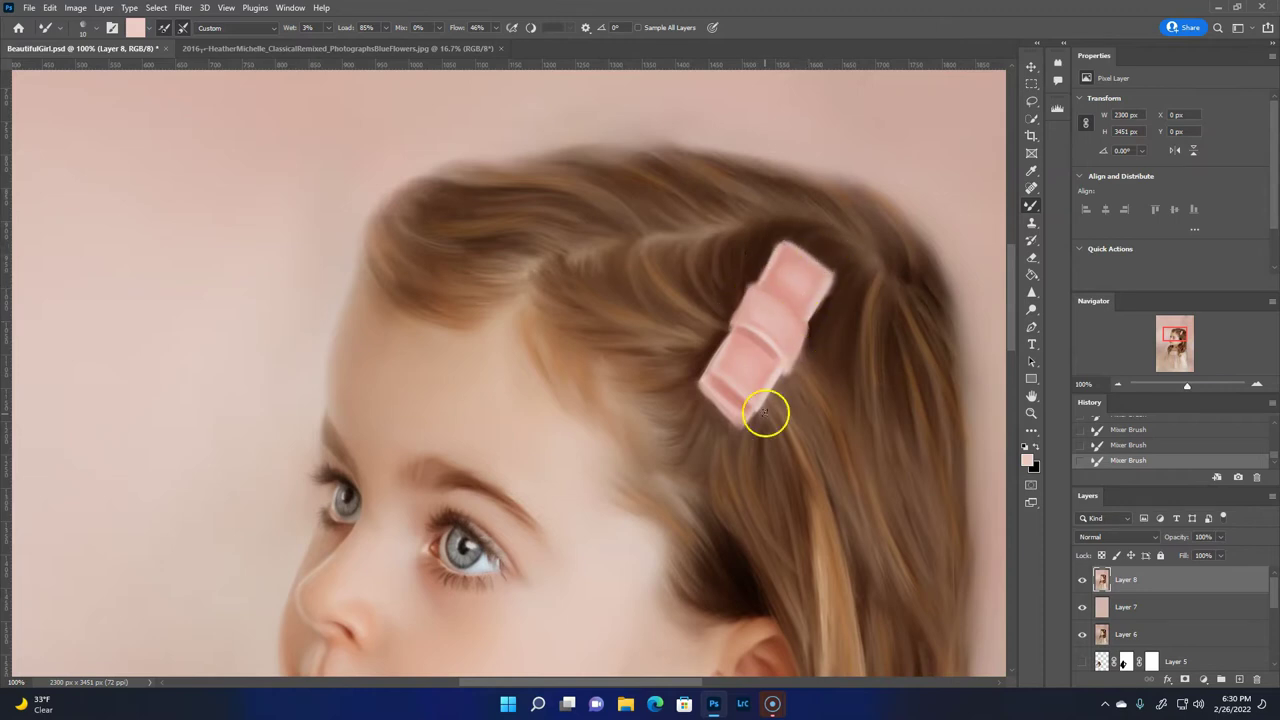
pyautogui.moveTo(707, 369)
pyautogui.mouseDown()
pyautogui.moveTo(755, 409)
pyautogui.moveTo(791, 361)
pyautogui.mouseUp()
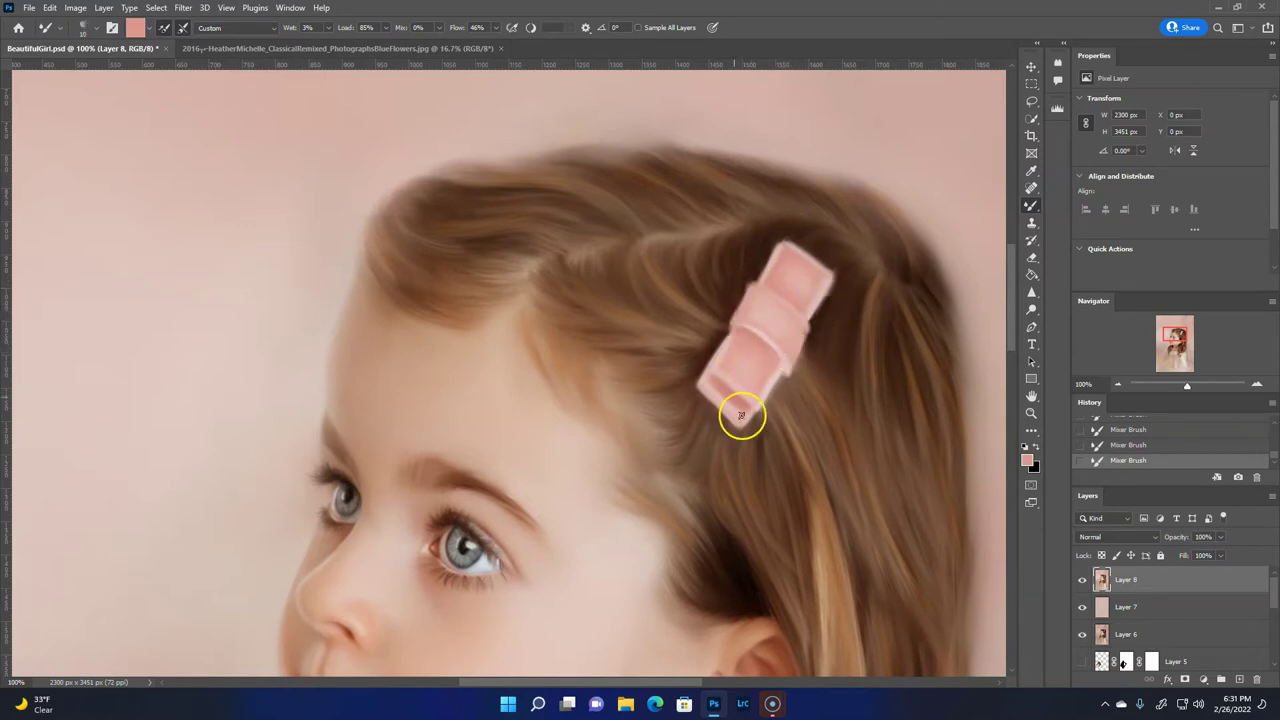
# With a small clean blending preset, smooth the hairline, outer hair edge and strands around the clip.
pyautogui.click(90, 27)
pyautogui.doubleClick(63, 149)
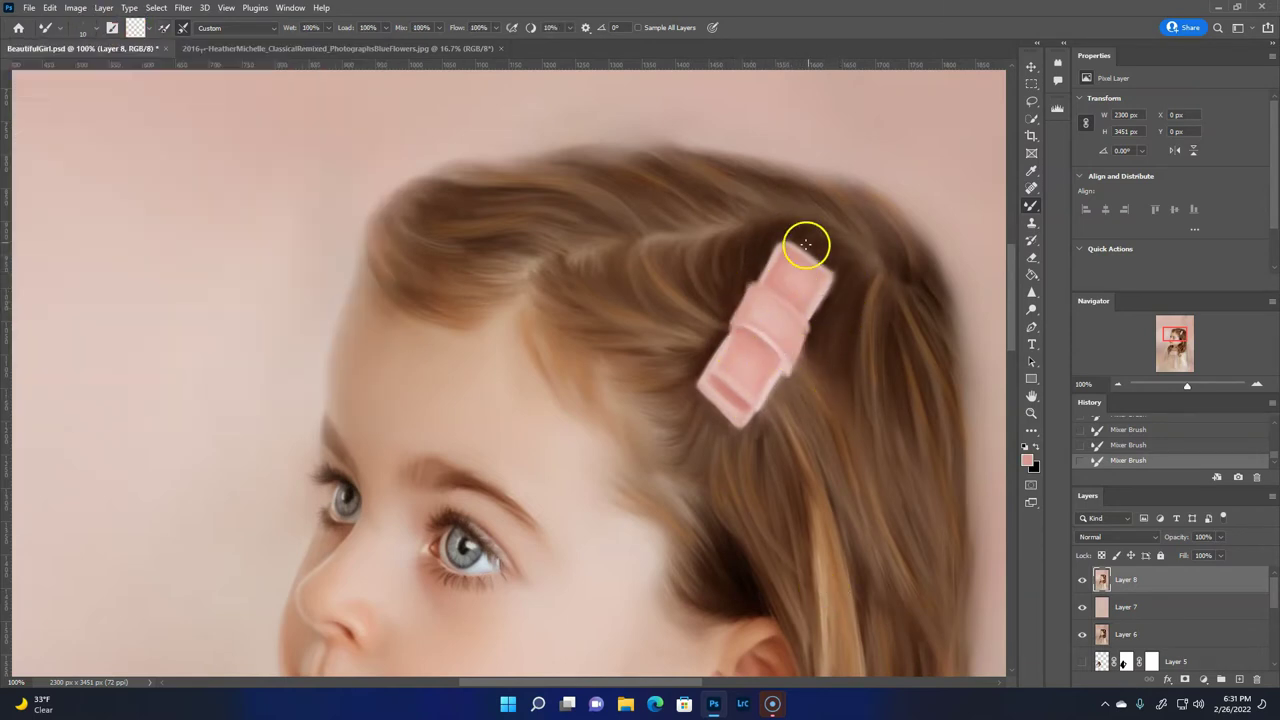
pyautogui.click(1032, 309)
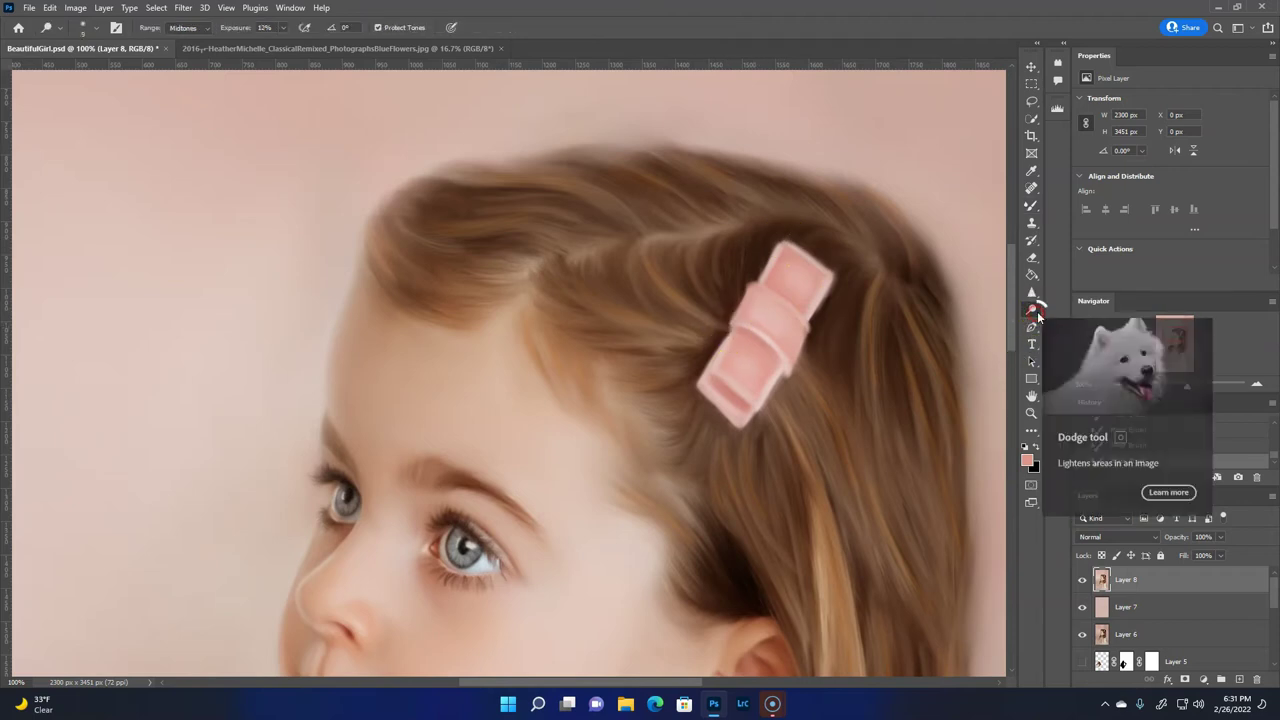
pyautogui.rightClick(1032, 309)
pyautogui.press('b')
pyautogui.moveTo(612, 160); pyautogui.dragTo(470, 278)
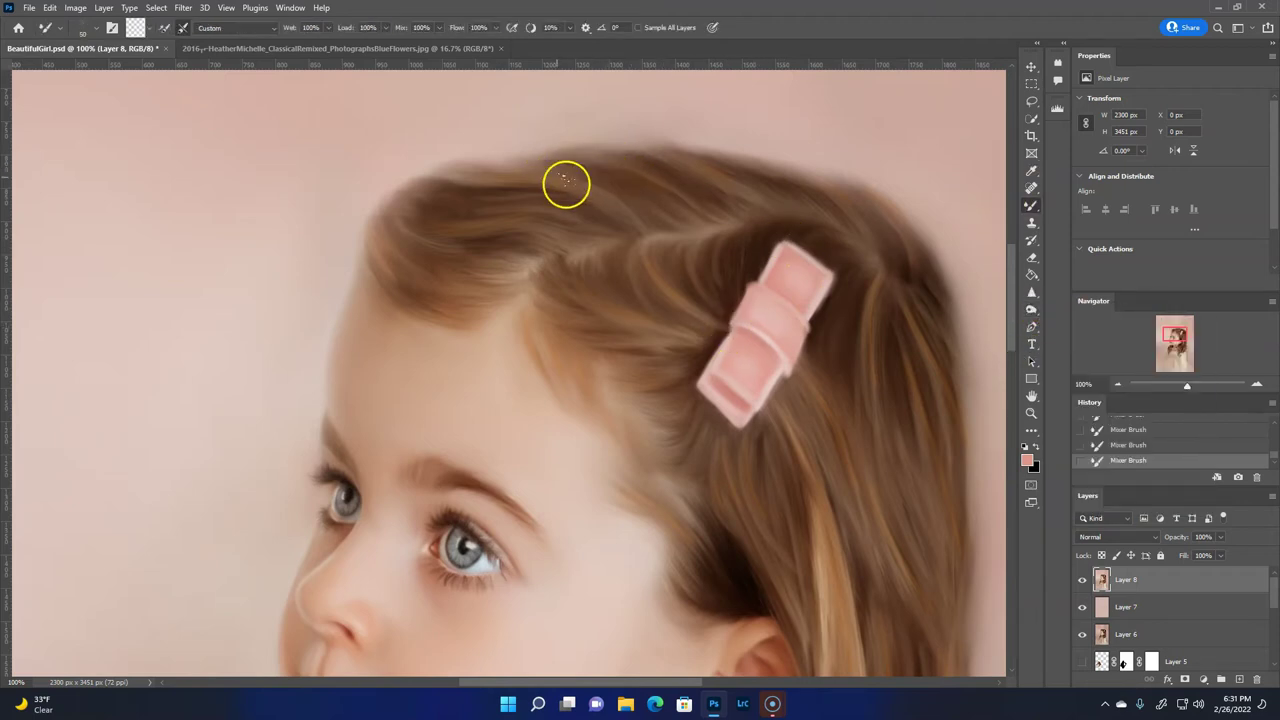
pyautogui.moveTo(694, 172); pyautogui.dragTo(963, 575)
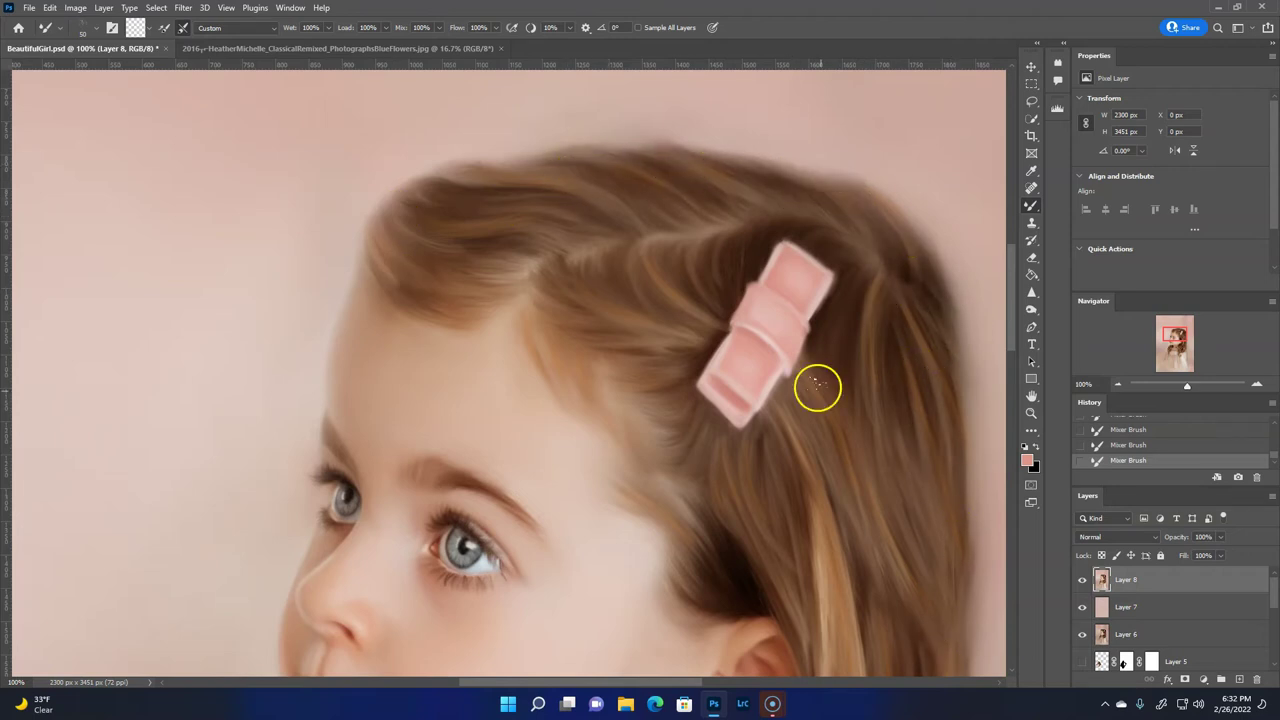
pyautogui.moveTo(743, 291); pyautogui.dragTo(751, 229)
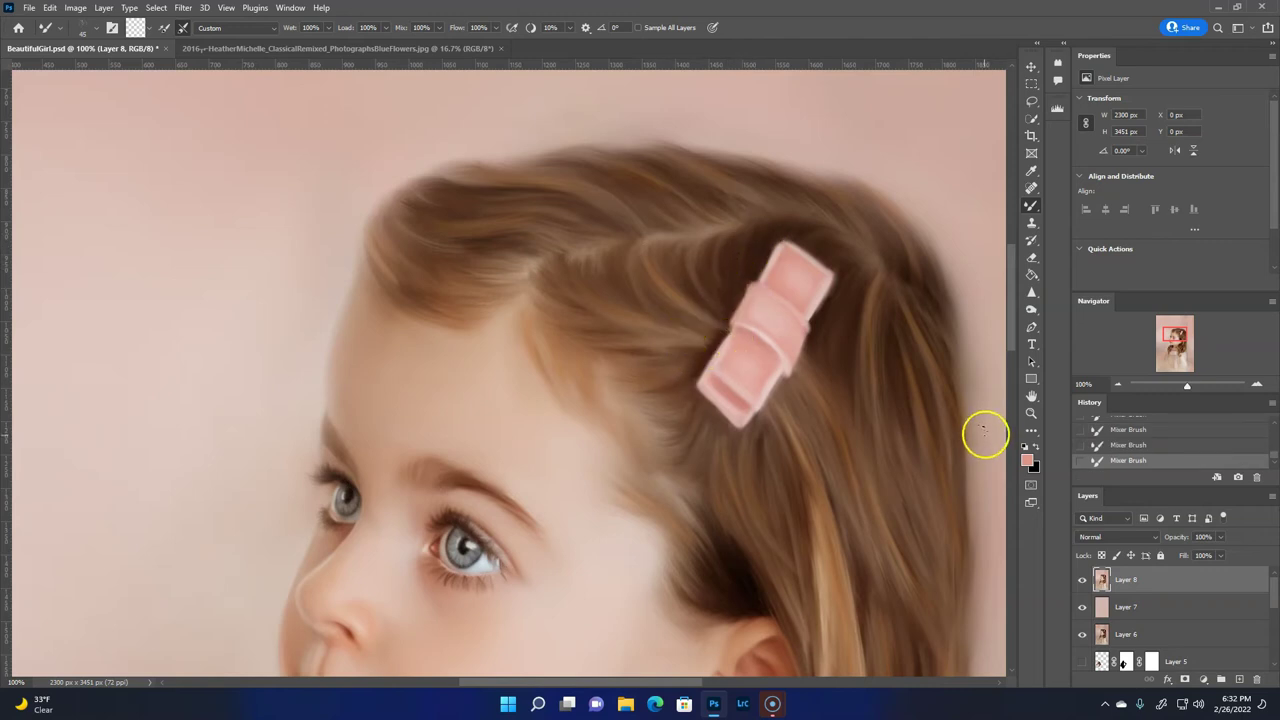
pyautogui.scroll(-5, 966, 209)
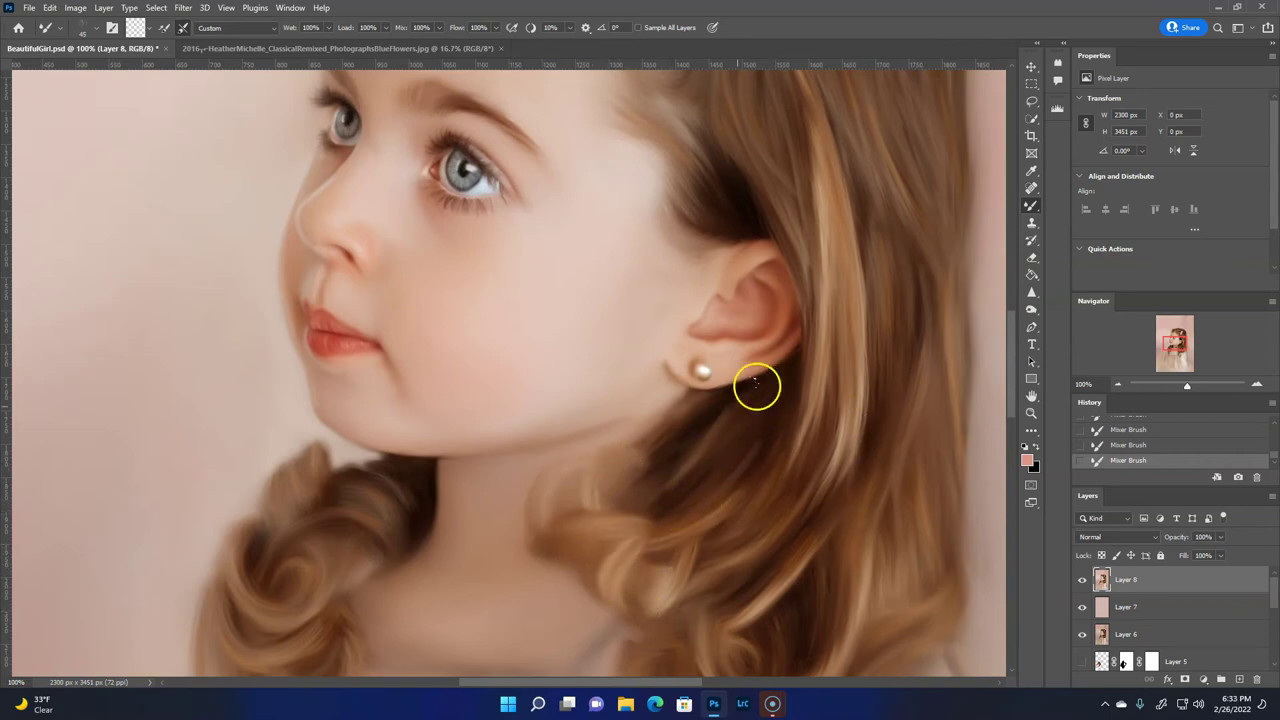
pyautogui.scroll(-3, 958, 398)
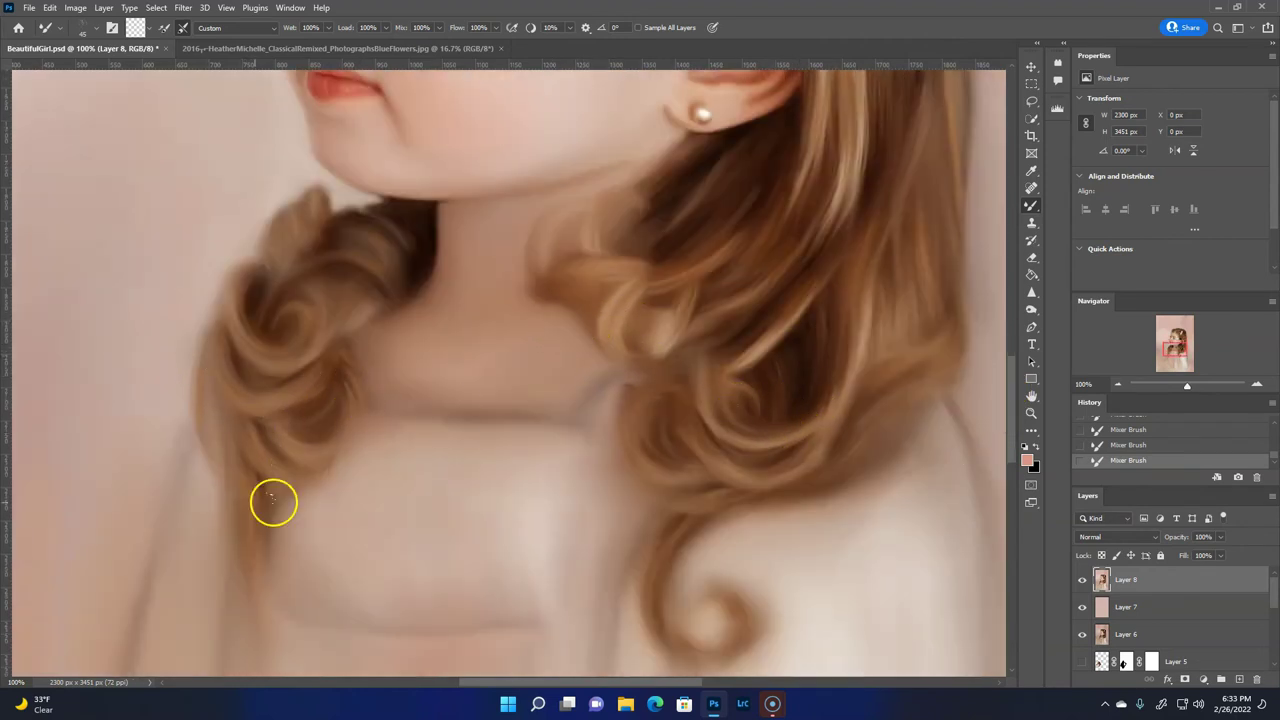
pyautogui.hotkey('ctrl', '-')
pyautogui.hotkey('ctrl', '-')
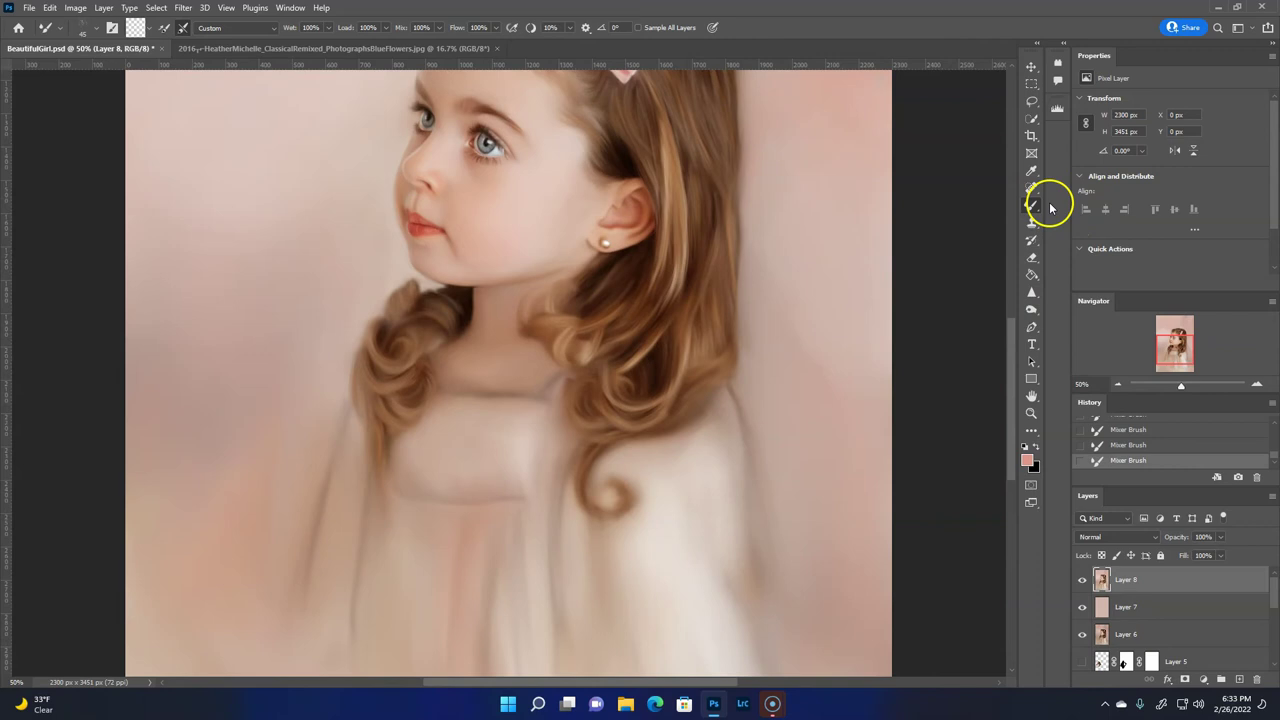
# Choose a wet blending Mixer Brush preset and enlarge the brush to about 70.
pyautogui.click(90, 27)
pyautogui.doubleClick(121, 157)
pyautogui.press(']')
pyautogui.press(']')
pyautogui.press(']')
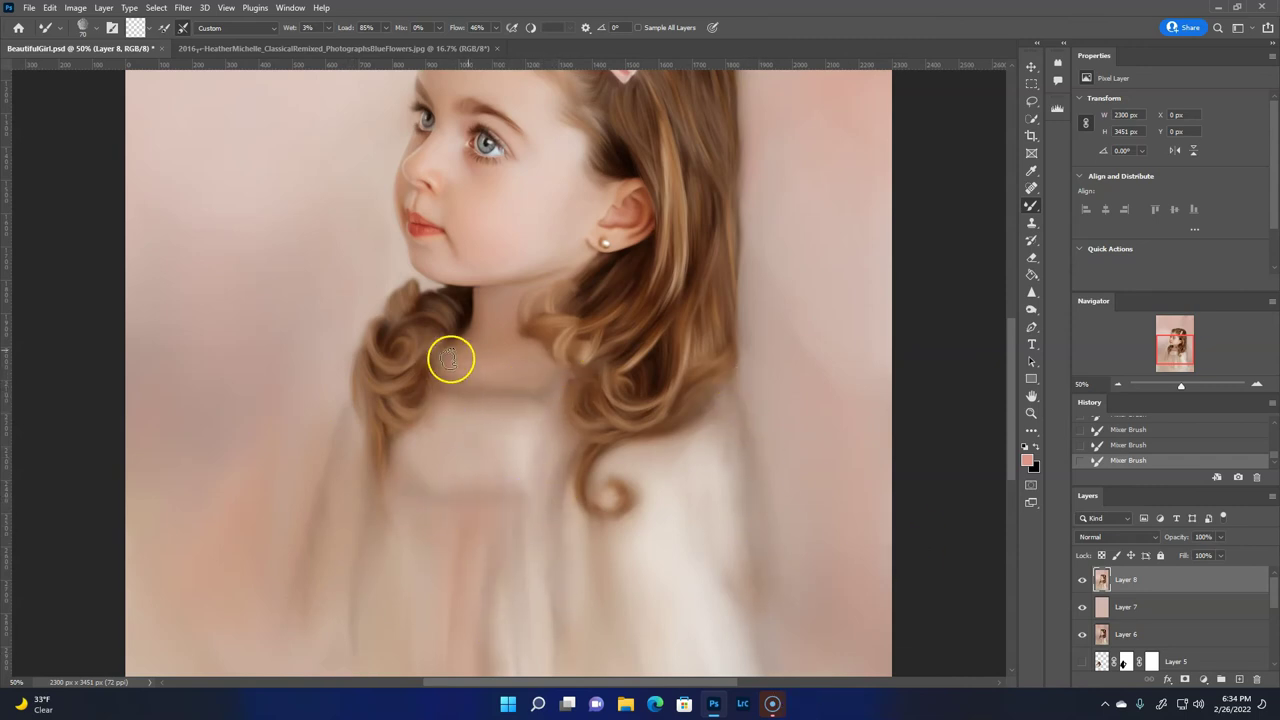
# Save BeautifulGirl.psd, fit it to the window, and open Layer 8's Layer Style dialog.
pyautogui.hotkey('ctrl', '0')
pyautogui.hotkey('ctrl', 's')
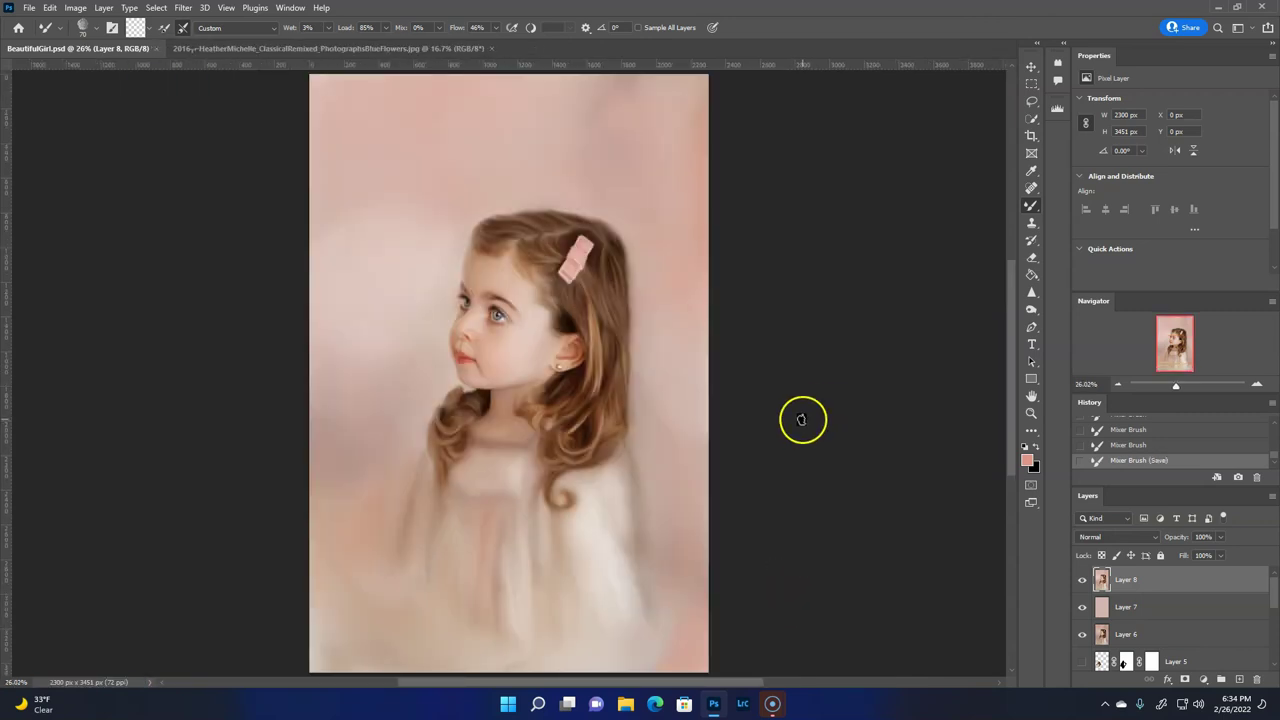
pyautogui.click(1031, 135)
pyautogui.doubleClick(1180, 580)
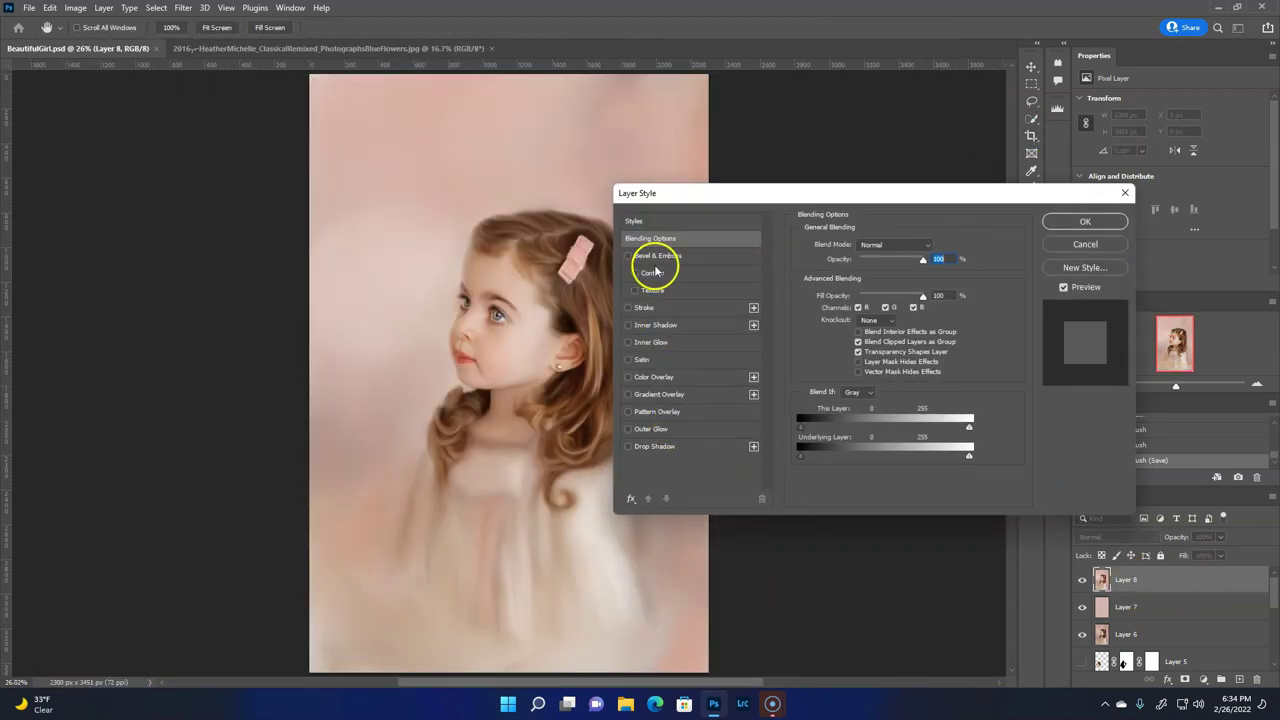